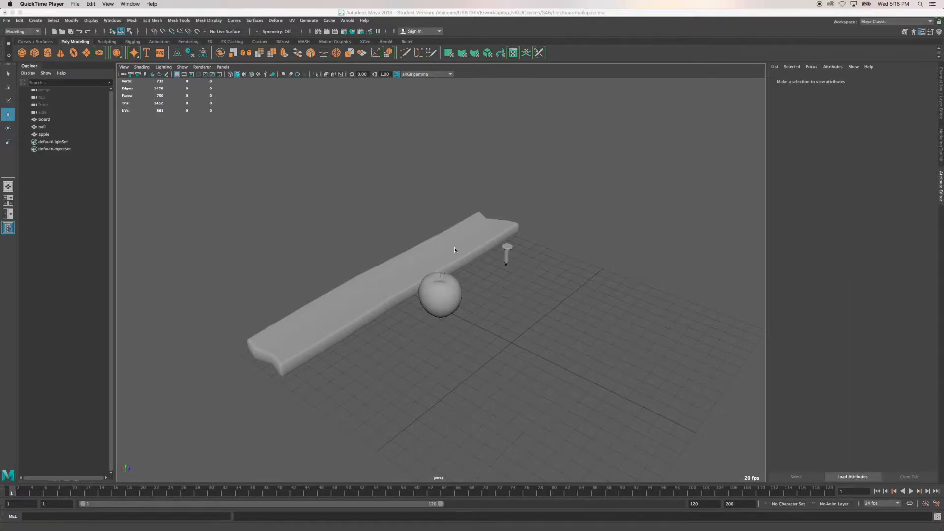
Step: Select the nail among the three objects and open the UV Editor to show its UV layout
{"action": "left_click", "coordinate": [454, 247]}
{"action": "left_click", "coordinate": [441, 295]}
{"action": "left_click", "coordinate": [507, 251]}
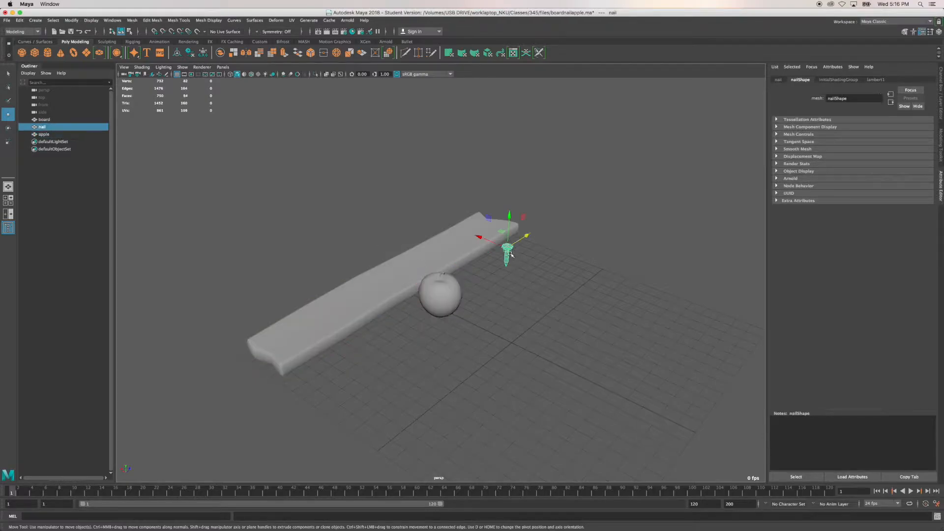
{"action": "left_click", "coordinate": [292, 20]}
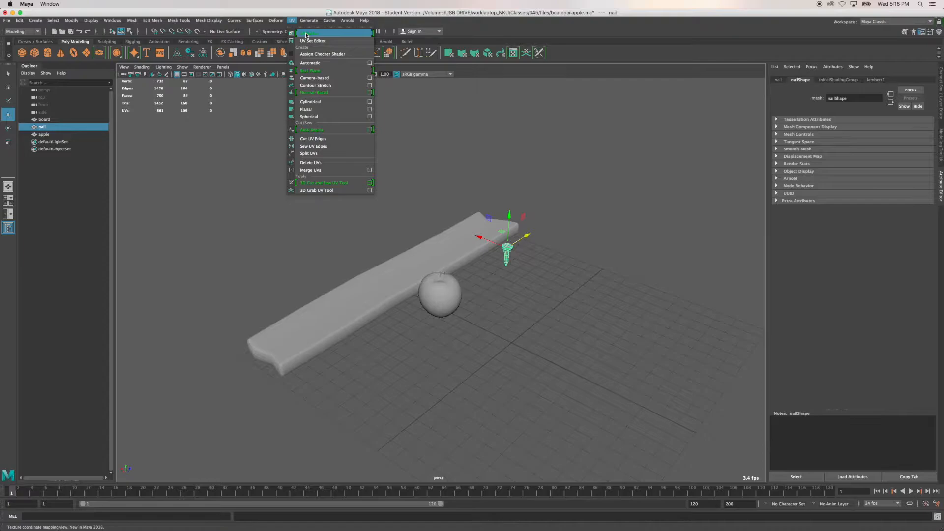
{"action": "left_click", "coordinate": [306, 34]}
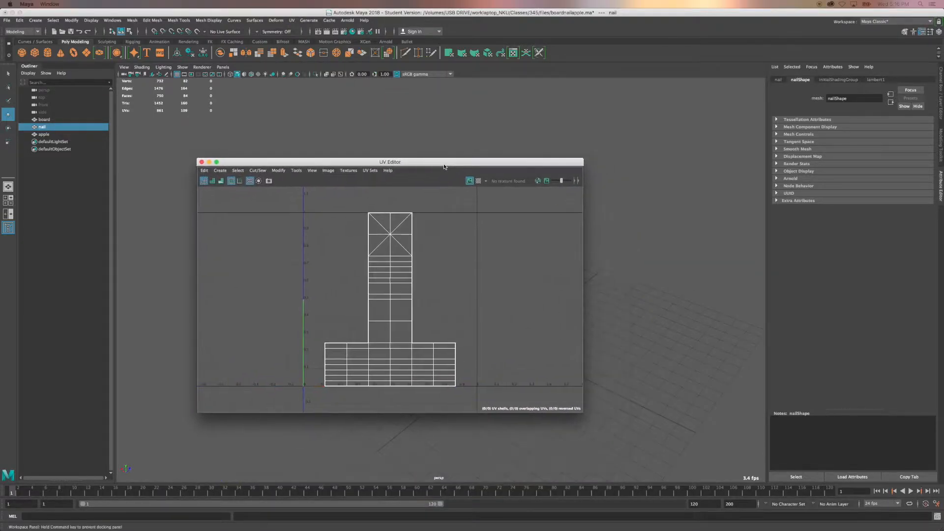
Step: Dock the UV Toolkit beside the UV Editor, reposition the combined window and frame the nail's UV layout
{"action": "left_click_drag", "start_coordinate": [753, 239], "coordinate": [584, 212]}
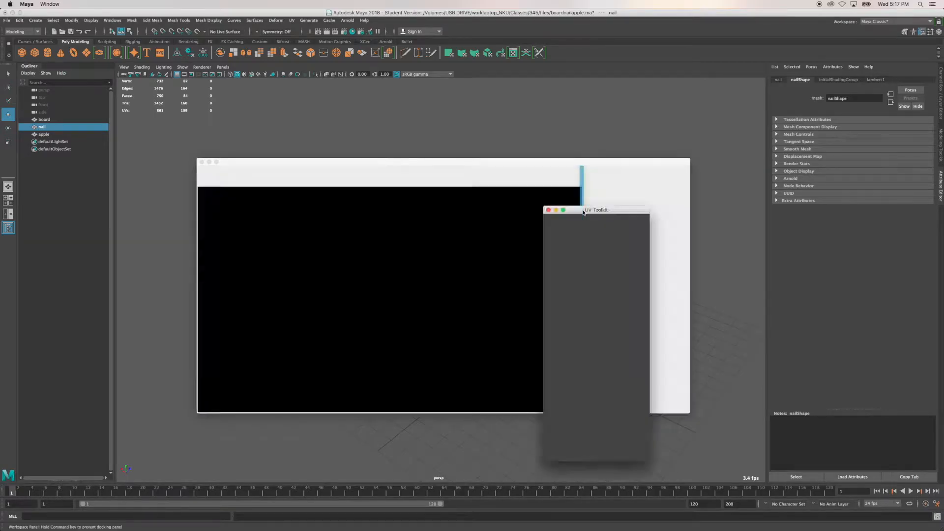
{"action": "left_click_drag", "start_coordinate": [566, 163], "coordinate": [584, 124]}
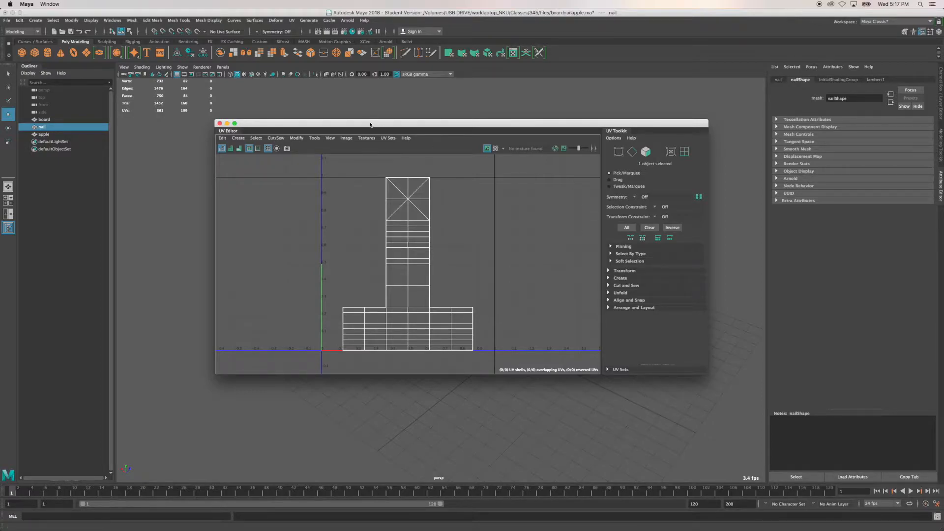
{"action": "left_click_drag", "start_coordinate": [369, 126], "coordinate": [404, 121]}
{"action": "scroll", "coordinate": [457, 235], "scroll_direction": "down", "scroll_amount": 3}
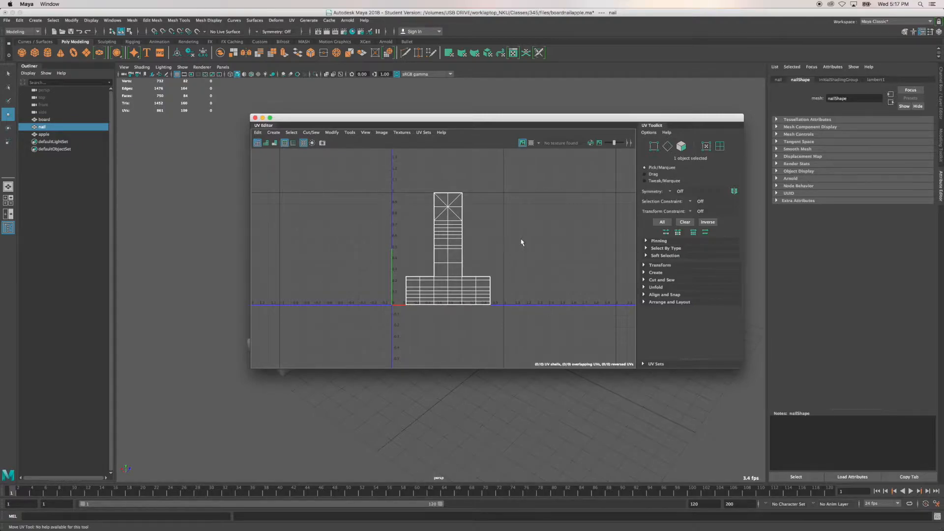
{"action": "mouse_move", "coordinate": [515, 216]}
{"action": "middle_mouse_down", "text": "alt"}
{"action": "mouse_move", "coordinate": [497, 236]}
{"action": "mouse_move", "coordinate": [508, 226]}
{"action": "middle_mouse_up", "text": "alt"}
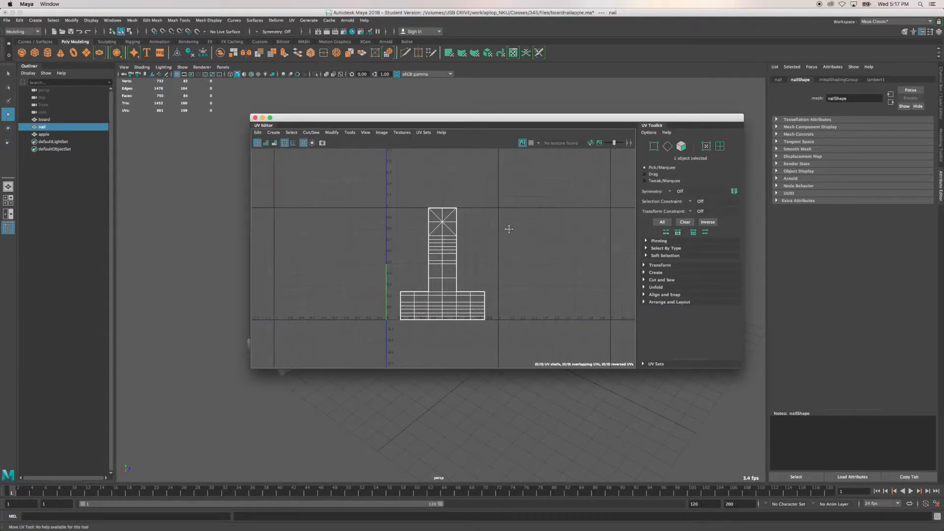
{"action": "scroll", "coordinate": [499, 246], "scroll_direction": "down", "scroll_amount": 1}
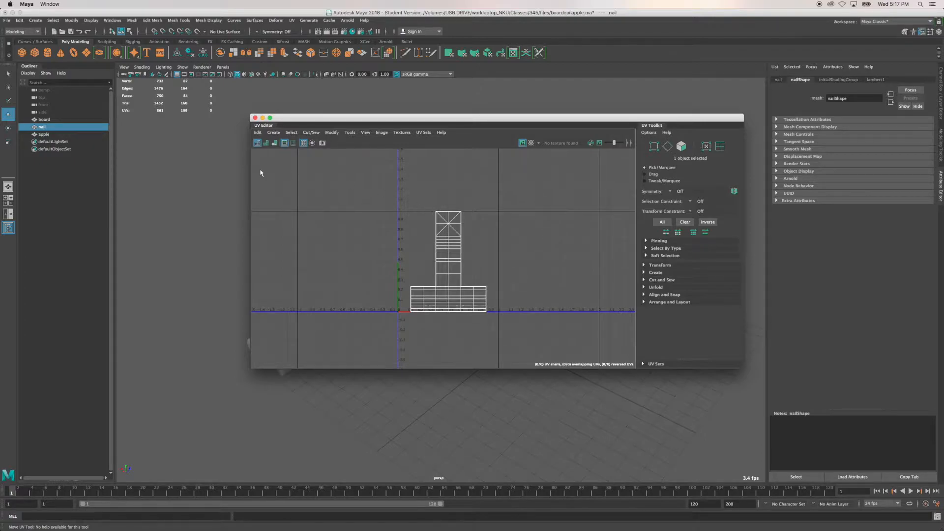
{"action": "left_click_drag", "start_coordinate": [286, 121], "coordinate": [285, 115]}
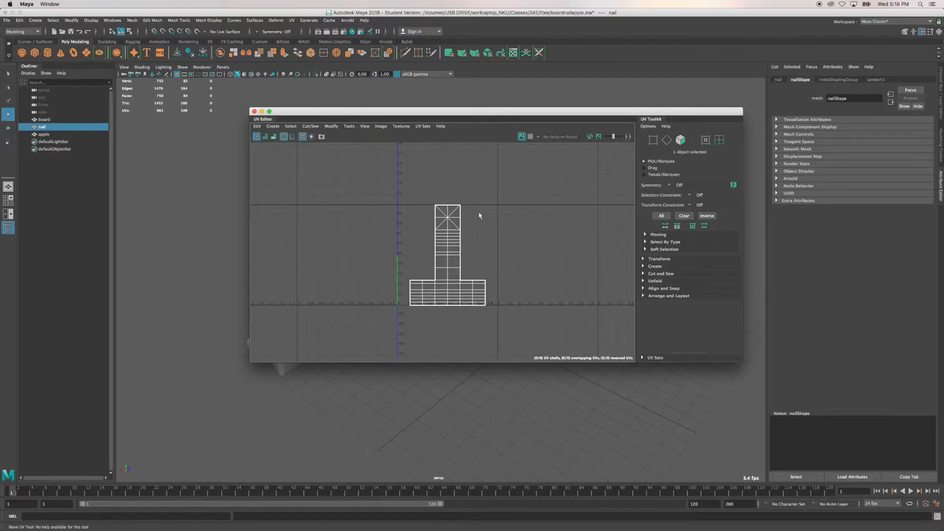
{"action": "left_click_drag", "start_coordinate": [430, 119], "coordinate": [441, 156]}
Step: Load the board's UVs into the UV Editor and switch them to UV component selection
{"action": "left_click", "coordinate": [340, 300]}
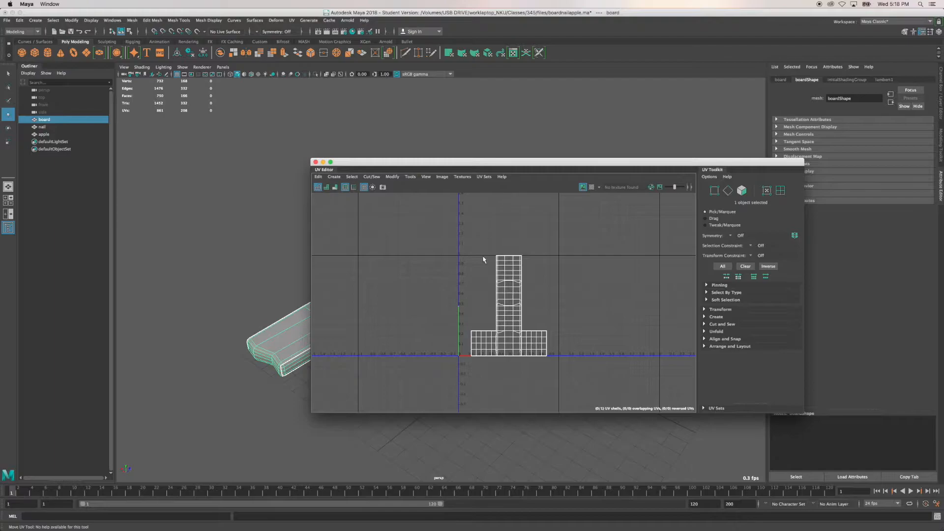
{"action": "right_click_drag", "start_coordinate": [508, 299], "coordinate": [542, 298]}
{"action": "scroll", "coordinate": [522, 312], "scroll_direction": "up", "scroll_amount": 3}
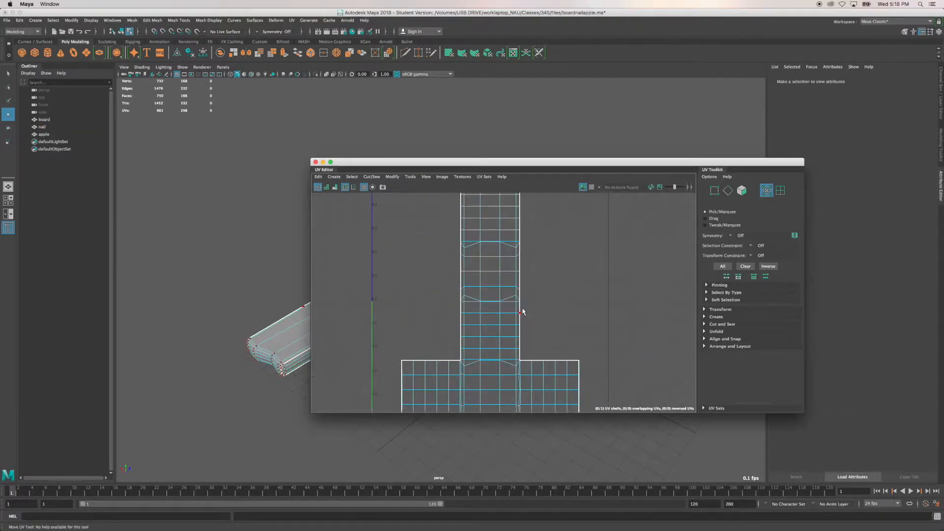
{"action": "scroll", "coordinate": [521, 305], "scroll_direction": "down", "scroll_amount": 2}
{"action": "middle_click_drag", "start_coordinate": [546, 285], "coordinate": [556, 281], "text": "alt"}
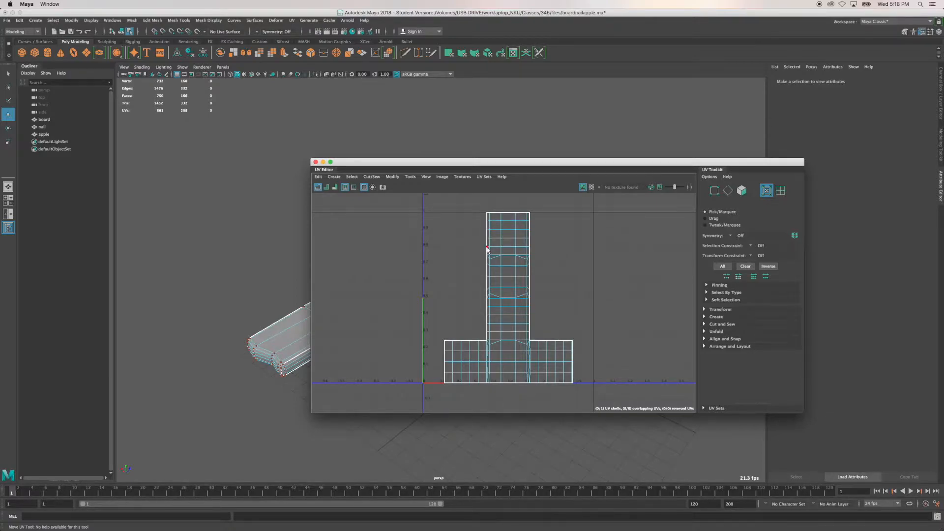
Step: Move the UV Editor clear of the board and select all of the board's faces in the viewport
{"action": "left_click_drag", "start_coordinate": [449, 164], "coordinate": [641, 148]}
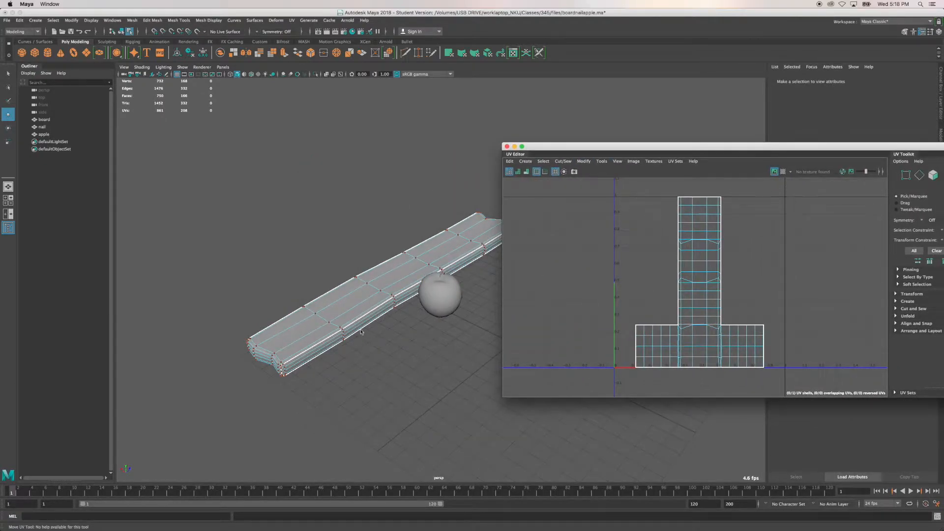
{"action": "right_click", "coordinate": [369, 296]}
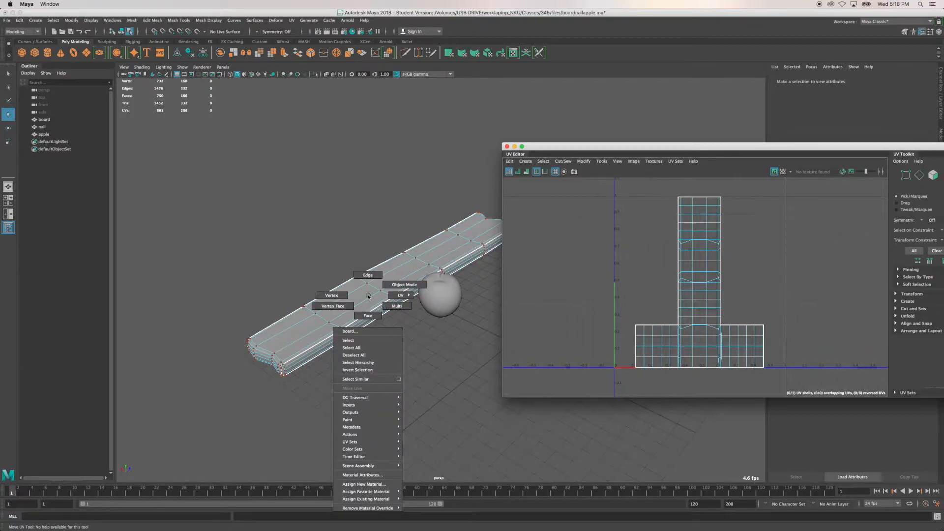
{"action": "left_click", "coordinate": [368, 315]}
{"action": "left_click", "coordinate": [372, 304]}
{"action": "double_click", "coordinate": [372, 303]}
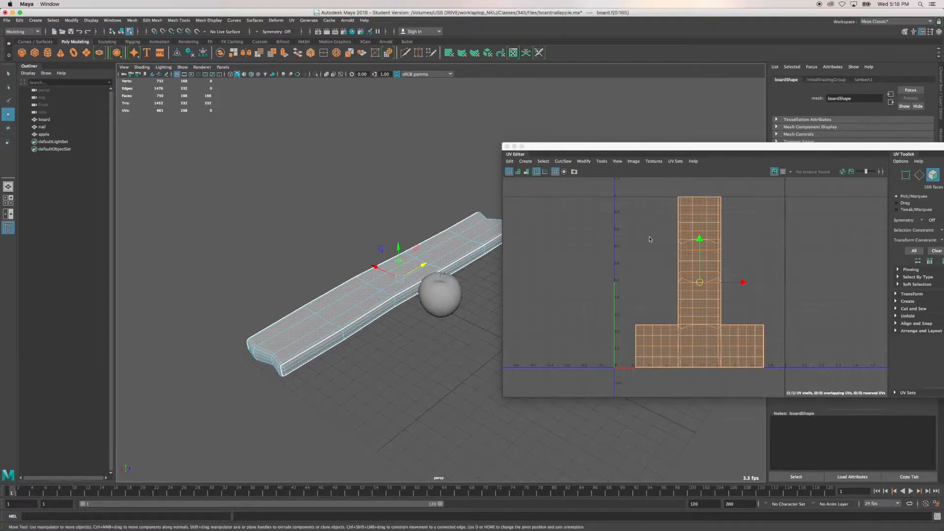
Step: Examine the board's default layout in UV and edge component modes, checking its border and interior edges
{"action": "right_click_drag", "start_coordinate": [688, 307], "coordinate": [723, 318]}
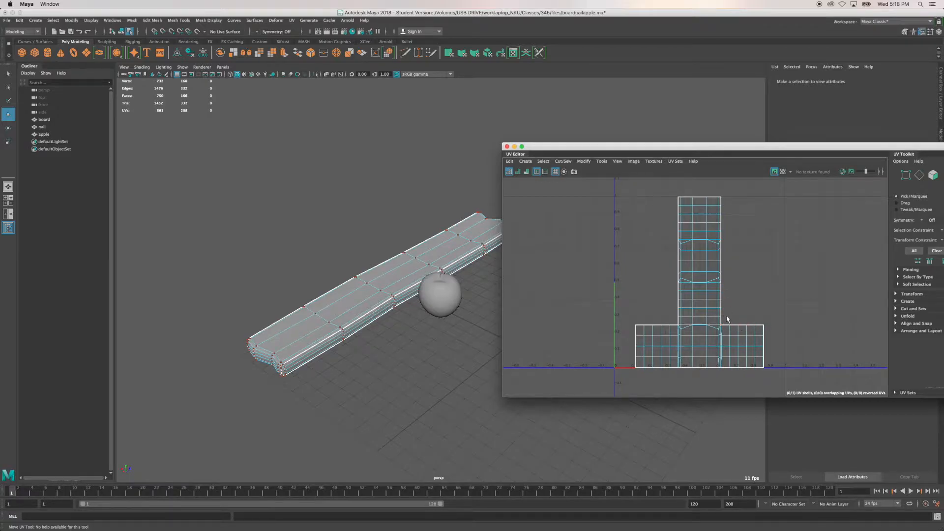
{"action": "right_click_drag", "start_coordinate": [729, 326], "coordinate": [727, 325]}
{"action": "scroll", "coordinate": [741, 326], "scroll_direction": "up", "scroll_amount": 3}
{"action": "scroll", "coordinate": [741, 326], "scroll_direction": "up", "scroll_amount": 4}
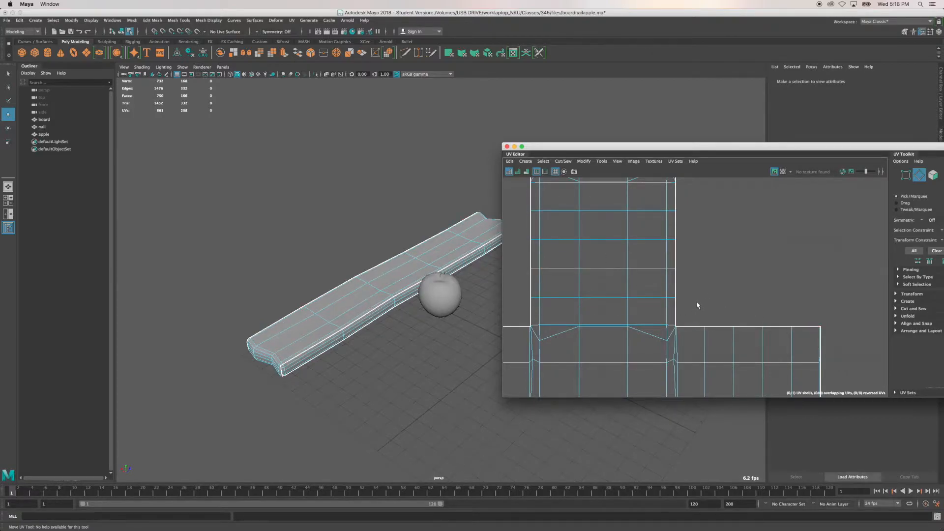
{"action": "scroll", "coordinate": [626, 302], "scroll_direction": "down", "scroll_amount": 8}
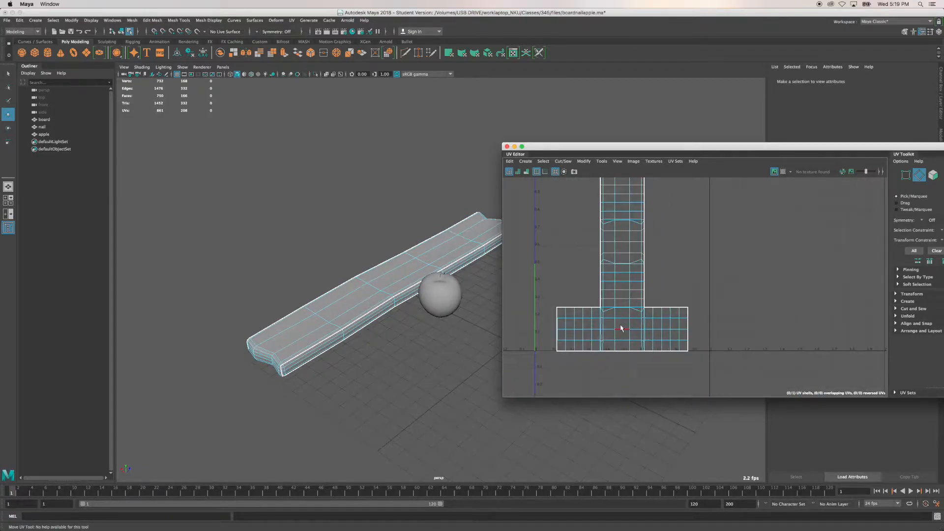
Step: Select all of the board's faces and apply a camera-based UV projection from the current perspective view
{"action": "right_click_drag", "start_coordinate": [437, 253], "coordinate": [437, 265]}
{"action": "double_click", "coordinate": [432, 263]}
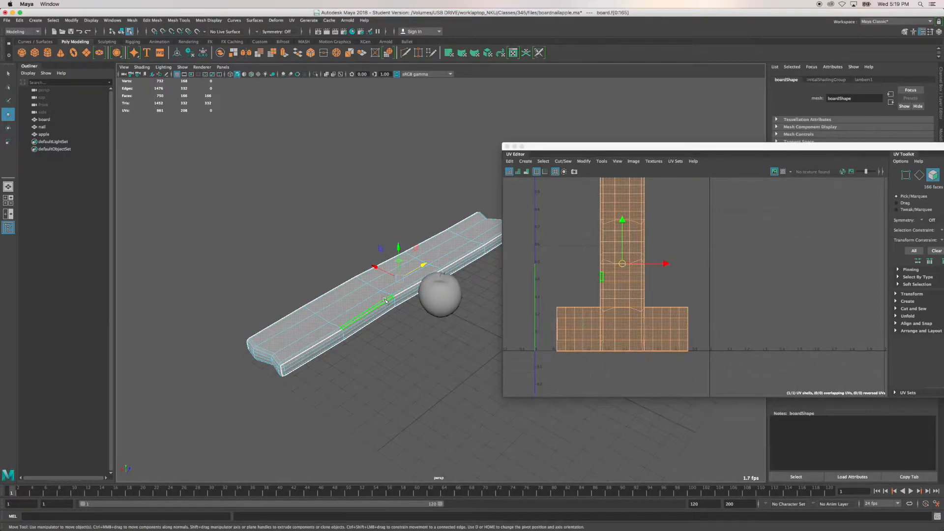
{"action": "left_click_drag", "start_coordinate": [378, 284], "coordinate": [395, 304], "text": "alt"}
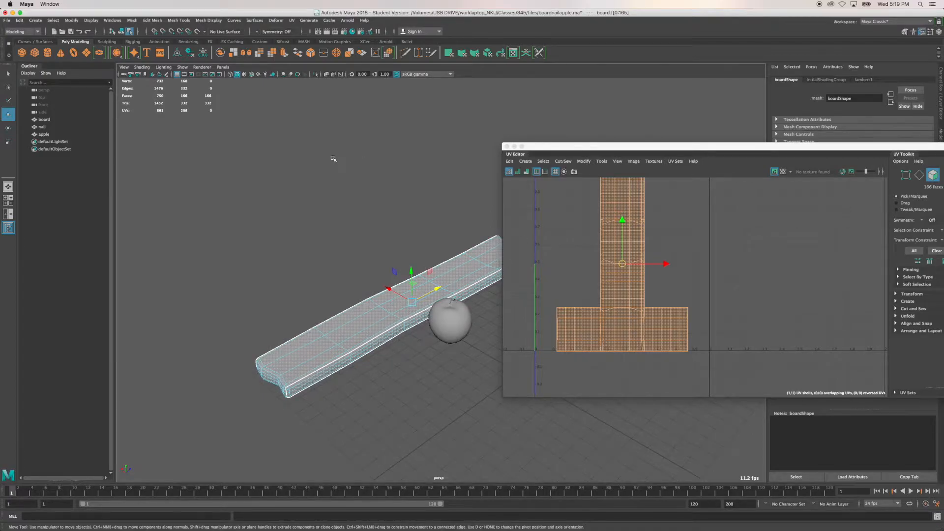
{"action": "left_click", "coordinate": [616, 142]}
{"action": "middle_click_drag", "start_coordinate": [590, 236], "coordinate": [632, 253], "text": "alt"}
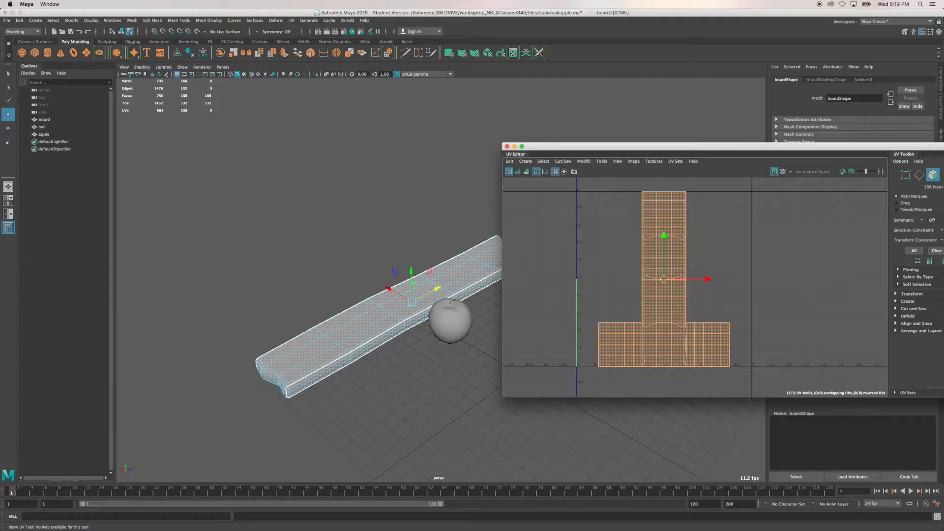
{"action": "left_click", "coordinate": [292, 21]}
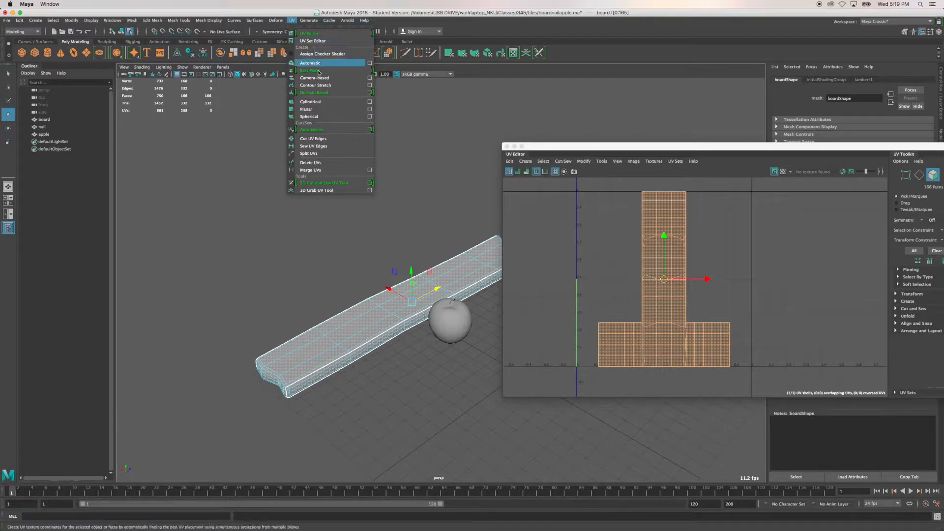
{"action": "left_click", "coordinate": [340, 81]}
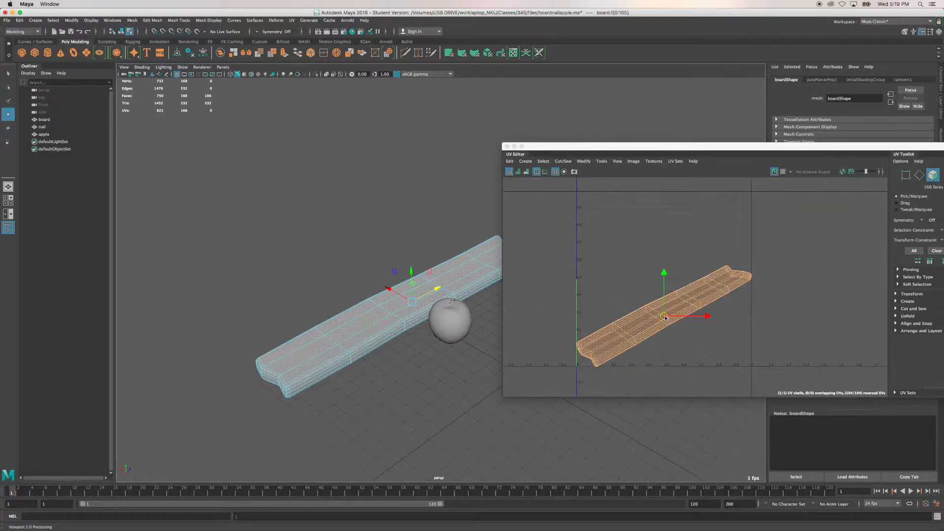
Step: Nudge the board's projected UV shell slightly upward and switch it to UV component selection
{"action": "mouse_move", "coordinate": [665, 317]}
{"action": "left_mouse_down"}
{"action": "mouse_move", "coordinate": [660, 291]}
{"action": "mouse_move", "coordinate": [666, 311]}
{"action": "left_mouse_up"}
{"action": "left_click_drag", "start_coordinate": [665, 310], "coordinate": [666, 310]}
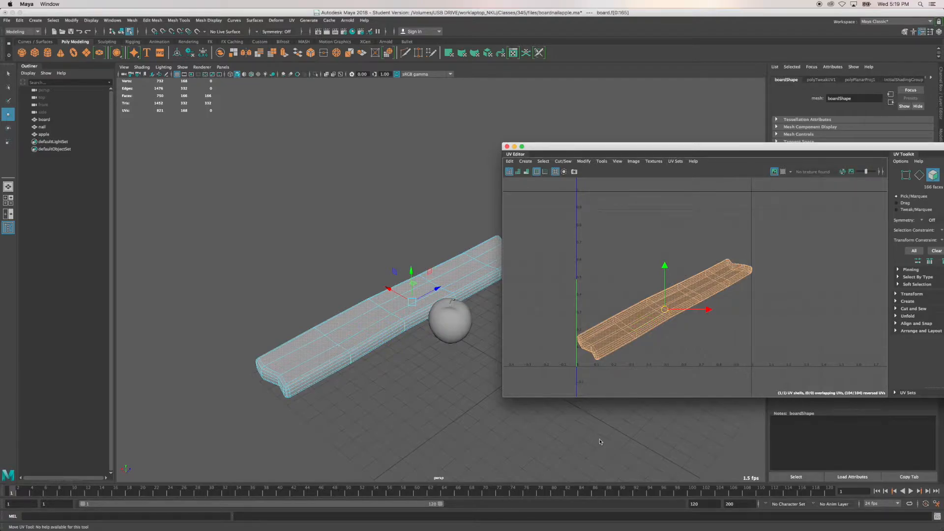
{"action": "right_click_drag", "start_coordinate": [605, 307], "coordinate": [659, 321]}
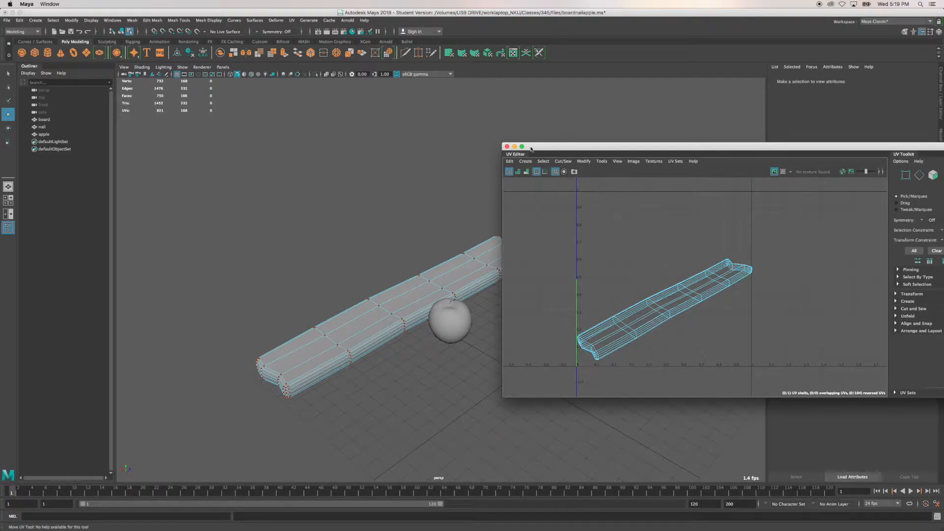
Step: Switch the board to edge selection and minimize the UV Editor
{"action": "right_click_drag", "start_coordinate": [483, 256], "coordinate": [481, 236]}
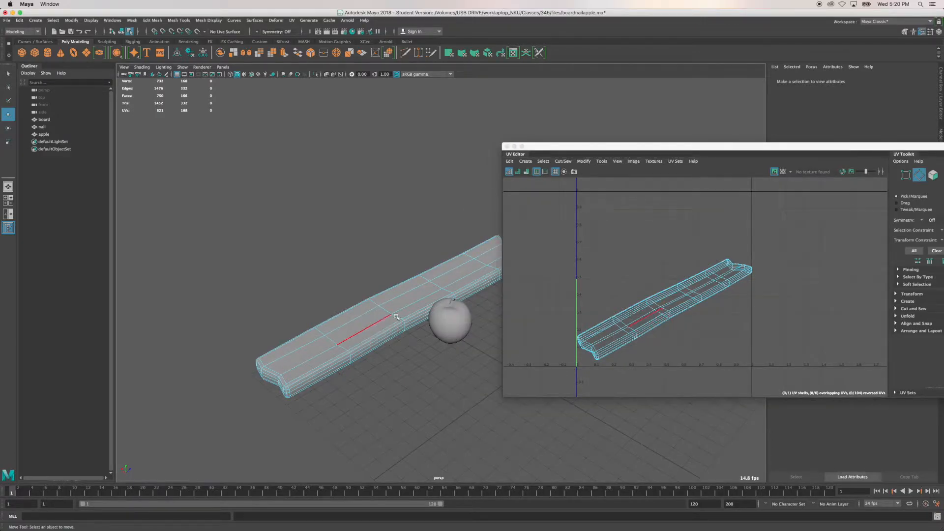
{"action": "left_click", "coordinate": [515, 148]}
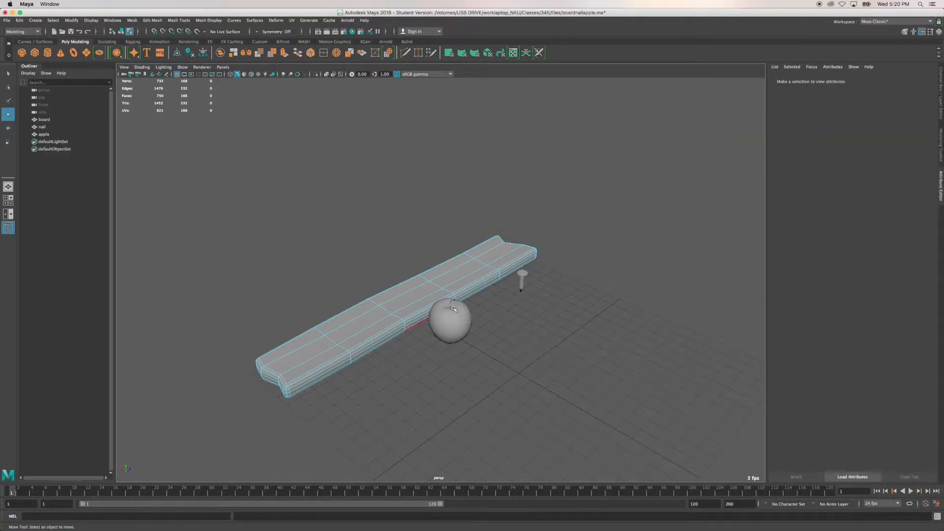
Step: Examine the board's long side, end face and corner edges from several angles for possible UV seam locations
{"action": "left_click_drag", "start_coordinate": [415, 293], "coordinate": [447, 282], "text": "alt"}
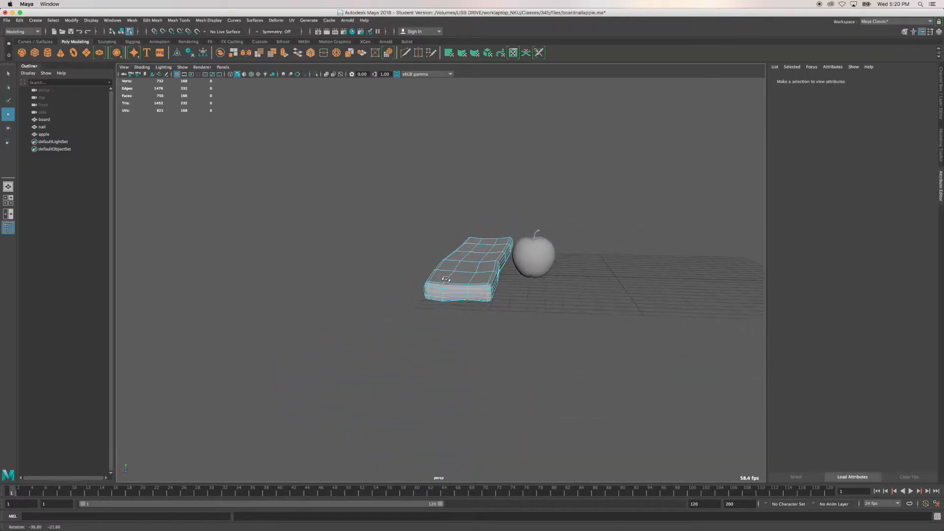
{"action": "scroll", "coordinate": [516, 300], "scroll_direction": "up", "scroll_amount": 3}
{"action": "left_click_drag", "start_coordinate": [540, 297], "coordinate": [522, 300], "text": "alt"}
{"action": "scroll", "coordinate": [465, 313], "scroll_direction": "down", "scroll_amount": 2}
{"action": "middle_click_drag", "start_coordinate": [466, 313], "coordinate": [498, 313], "text": "alt"}
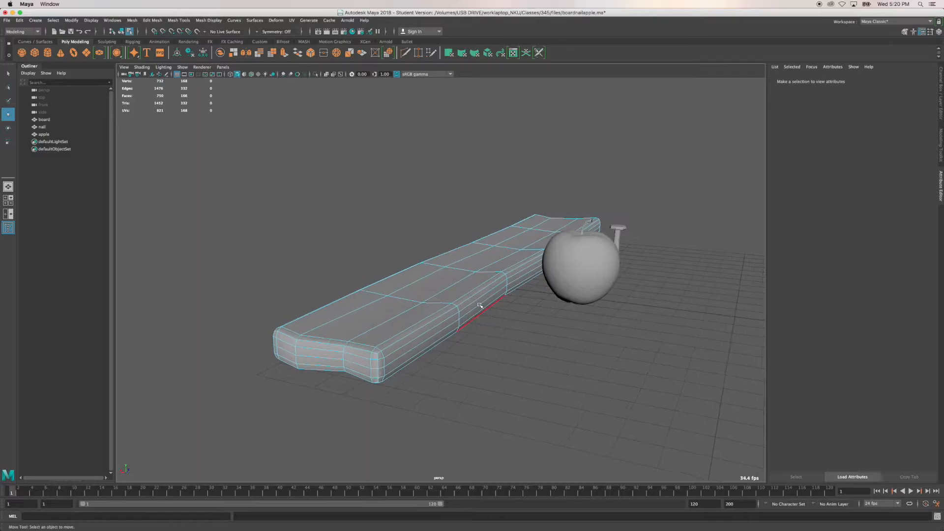
{"action": "middle_click_drag", "start_coordinate": [512, 277], "coordinate": [447, 304], "text": "alt"}
{"action": "left_click_drag", "start_coordinate": [409, 323], "coordinate": [639, 341], "text": "alt"}
{"action": "left_click_drag", "start_coordinate": [538, 347], "coordinate": [528, 326], "text": "alt"}
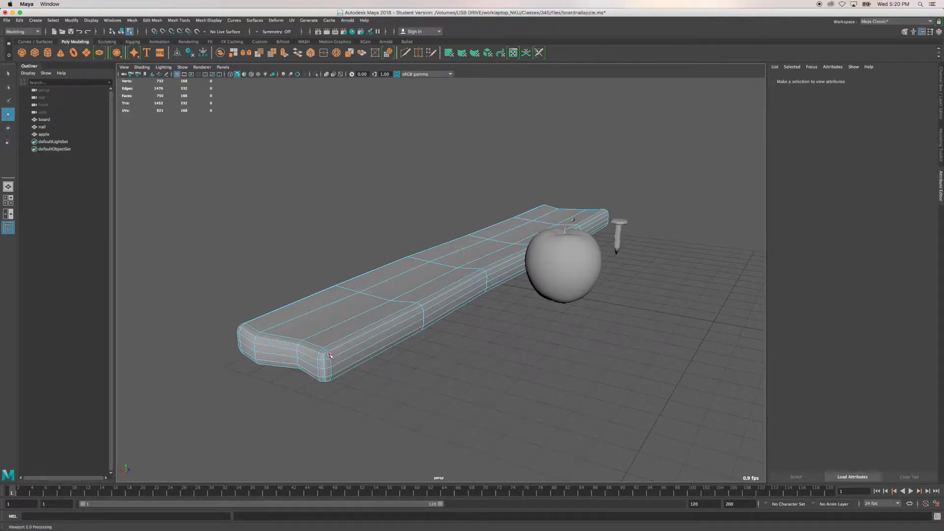
{"action": "left_click_drag", "start_coordinate": [428, 360], "coordinate": [453, 348], "text": "alt"}
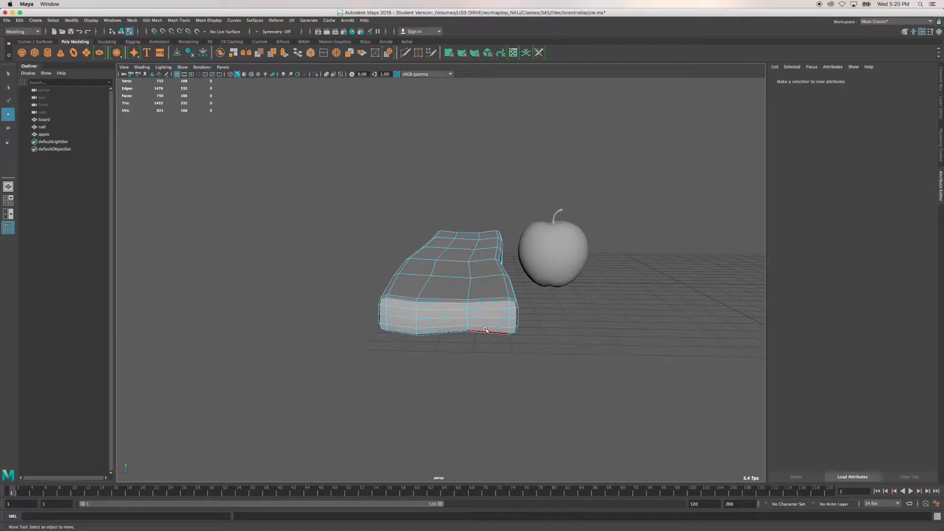
{"action": "scroll", "coordinate": [476, 303], "scroll_direction": "up", "scroll_amount": 5}
{"action": "left_click_drag", "start_coordinate": [531, 310], "coordinate": [517, 308], "text": "alt"}
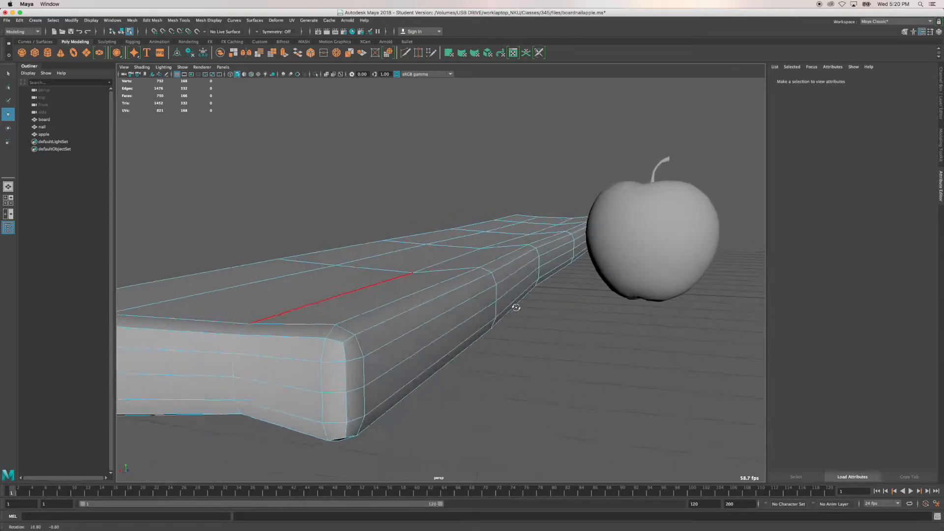
{"action": "scroll", "coordinate": [512, 310], "scroll_direction": "down", "scroll_amount": 2}
{"action": "scroll", "coordinate": [305, 389], "scroll_direction": "down", "scroll_amount": 3}
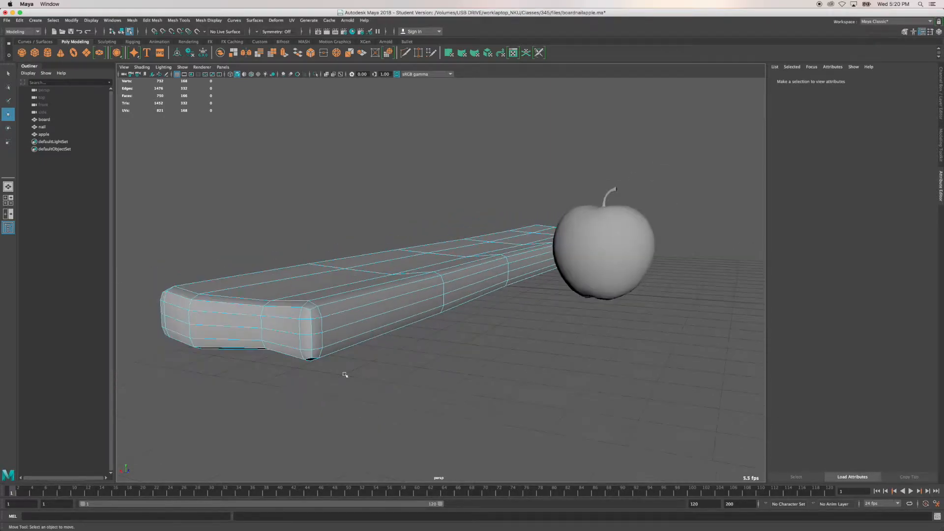
Step: Select the lengthwise edge line along the board's upper side bevel and add the vertical edges at the adjoining near-end corner
{"action": "left_click", "coordinate": [334, 304]}
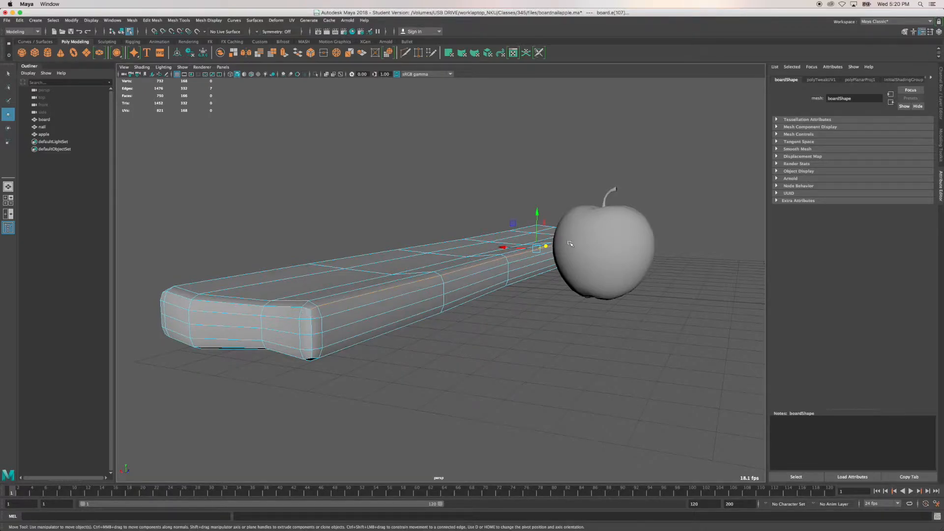
{"action": "left_click_drag", "start_coordinate": [425, 366], "coordinate": [474, 359], "text": "alt"}
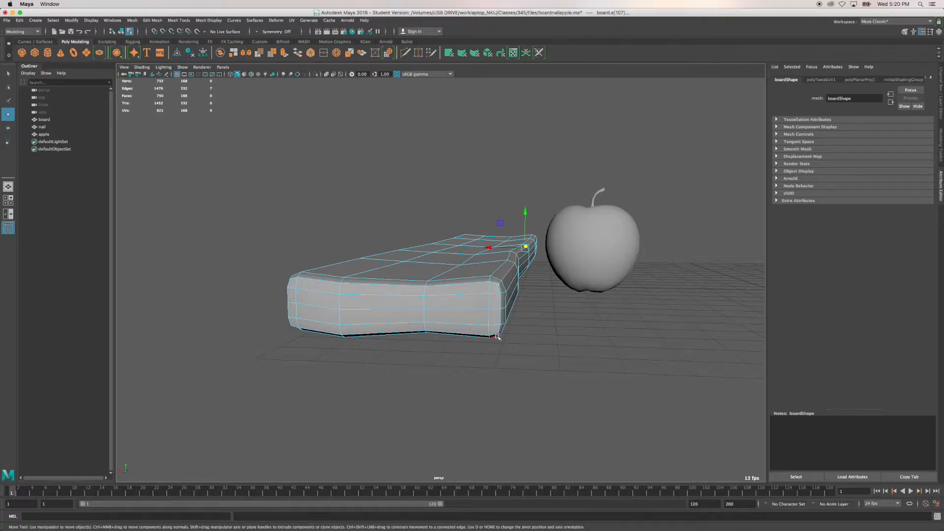
{"action": "left_click_drag", "start_coordinate": [493, 336], "coordinate": [563, 346], "text": "alt"}
{"action": "scroll", "coordinate": [503, 371], "scroll_direction": "up", "scroll_amount": 6}
{"action": "left_click_drag", "start_coordinate": [504, 369], "coordinate": [457, 370], "text": "alt"}
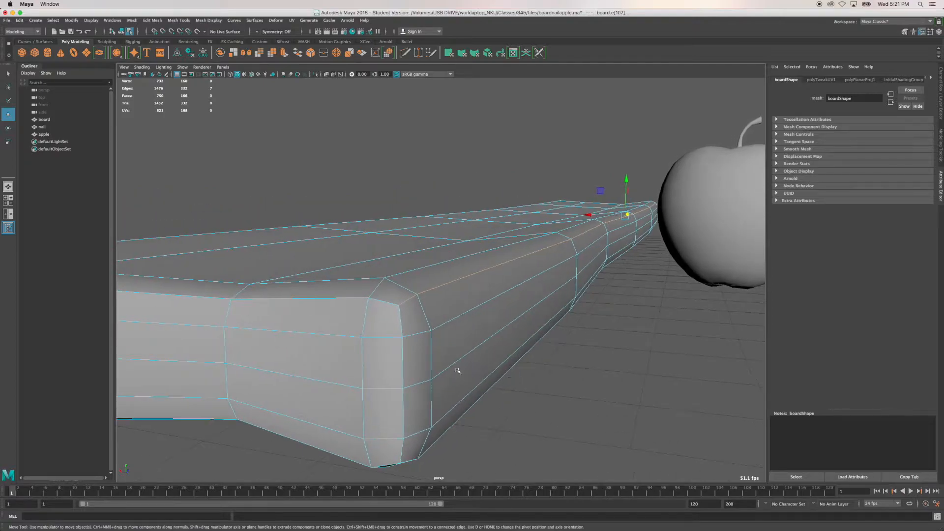
{"action": "double_click", "coordinate": [401, 325], "text": "shift"}
Step: Add the near end face's lower edges and its opposite corner's vertical edges to the seam selection
{"action": "left_click_drag", "start_coordinate": [442, 312], "coordinate": [453, 302], "text": "alt"}
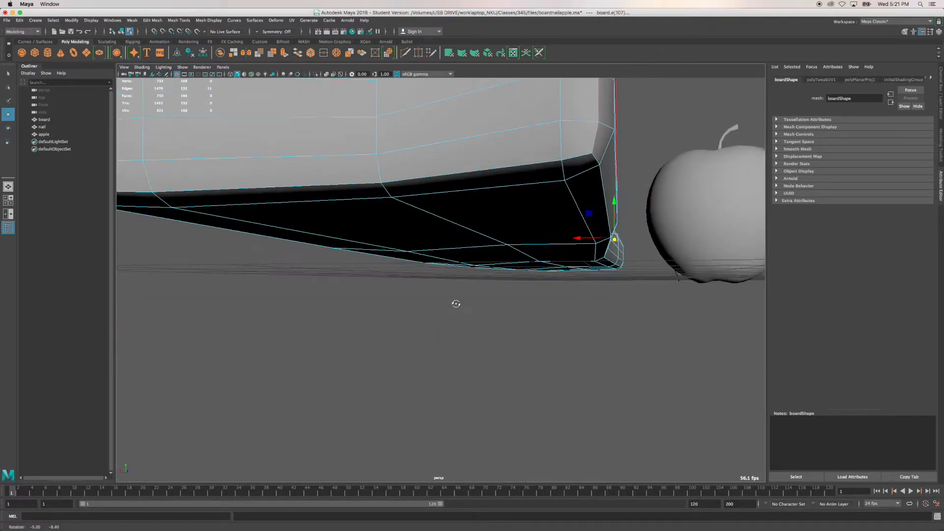
{"action": "double_click", "coordinate": [518, 172], "text": "shift"}
{"action": "scroll", "coordinate": [347, 247], "scroll_direction": "down", "scroll_amount": 5}
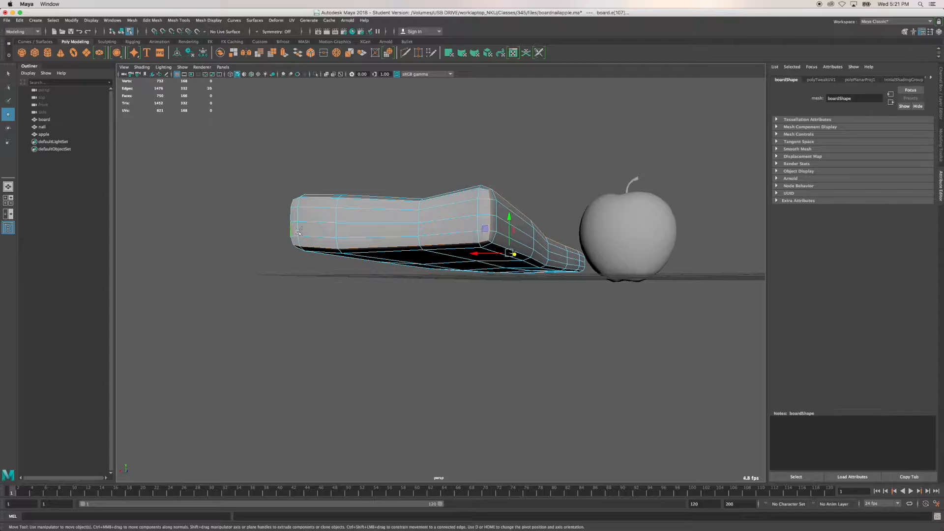
{"action": "left_click_drag", "start_coordinate": [344, 251], "coordinate": [410, 301], "text": "alt"}
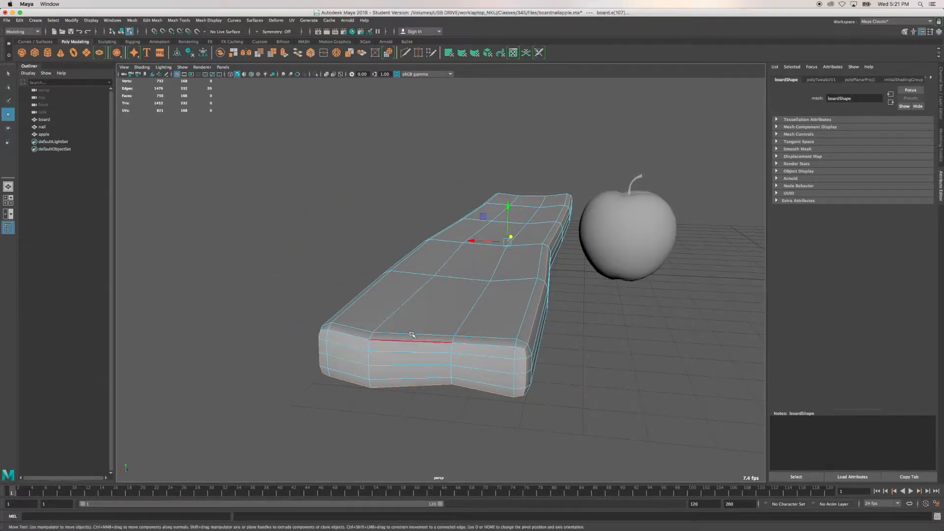
{"action": "scroll", "coordinate": [412, 335], "scroll_direction": "up", "scroll_amount": 3}
{"action": "scroll", "coordinate": [428, 378], "scroll_direction": "down", "scroll_amount": 2}
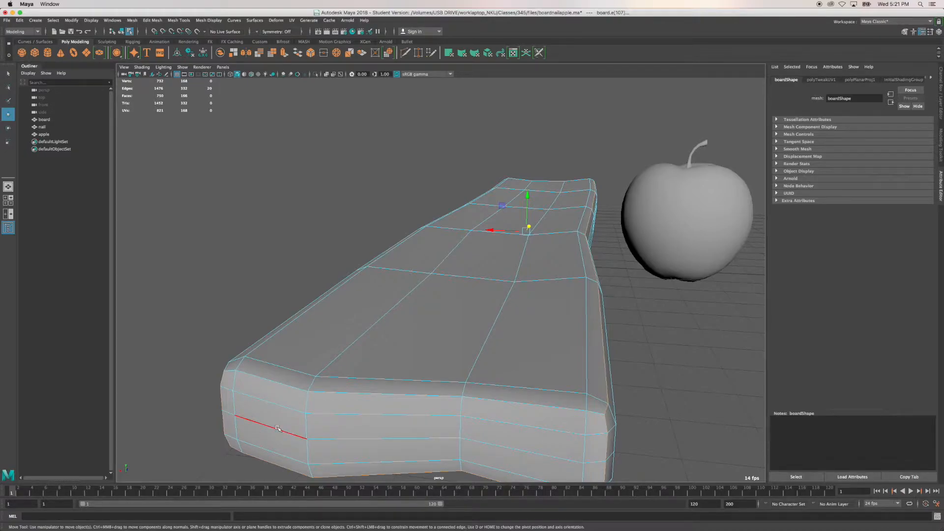
Step: Add the matching seam edges at the board's other end, covering both vertical corners and the lower edge of the end face
{"action": "scroll", "coordinate": [550, 422], "scroll_direction": "down", "scroll_amount": 3}
{"action": "left_click_drag", "start_coordinate": [659, 346], "coordinate": [472, 347], "text": "alt"}
{"action": "scroll", "coordinate": [518, 369], "scroll_direction": "down", "scroll_amount": 5}
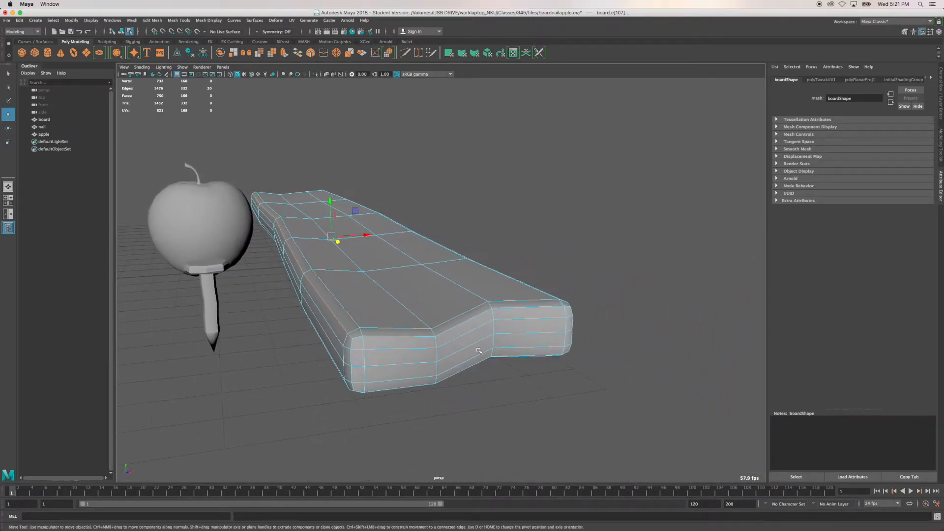
{"action": "double_click", "coordinate": [353, 356], "text": "shift"}
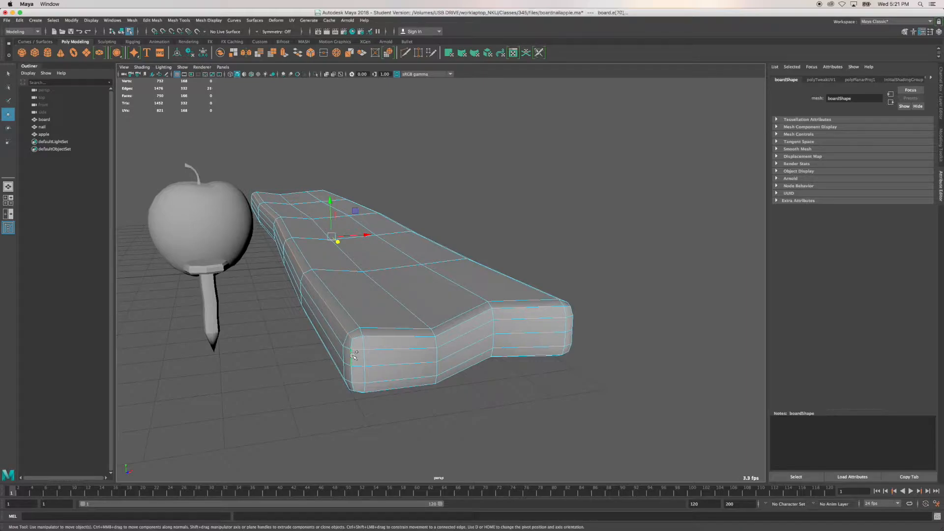
{"action": "double_click", "coordinate": [379, 388], "text": "shift"}
{"action": "double_click", "coordinate": [571, 338], "text": "shift"}
Step: Restore the minimized UV Editor and enlarge it to fill the screen, keeping the board's seam edges selected
{"action": "left_click_drag", "start_coordinate": [613, 367], "coordinate": [491, 369], "text": "alt"}
{"action": "middle_click_drag", "start_coordinate": [520, 328], "coordinate": [505, 329], "text": "alt"}
{"action": "left_click_drag", "start_coordinate": [506, 330], "coordinate": [484, 358], "text": "alt"}
{"action": "middle_click_drag", "start_coordinate": [474, 379], "coordinate": [467, 341], "text": "alt"}
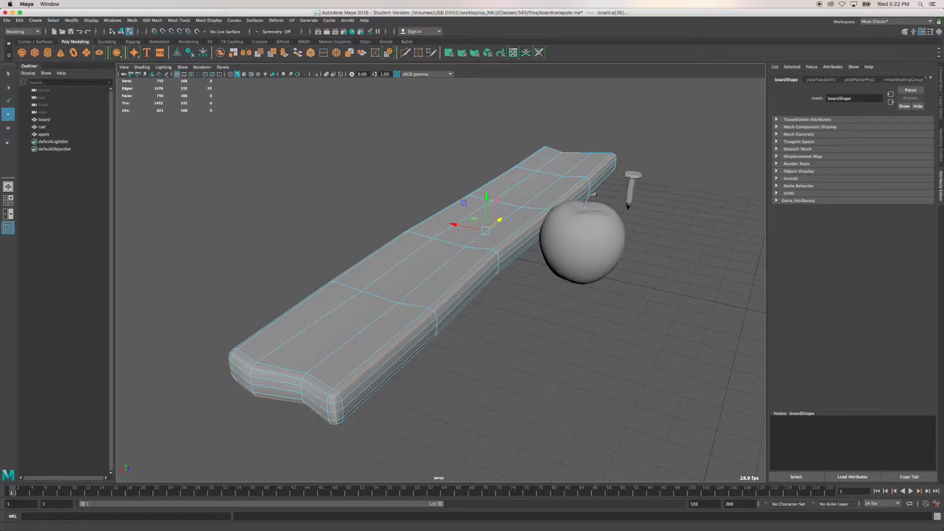
{"action": "left_click", "coordinate": [615, 528]}
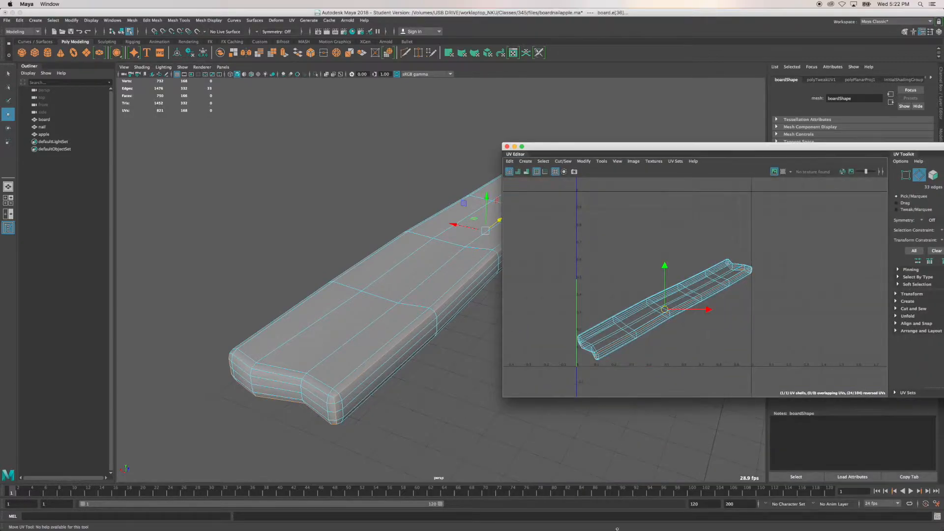
{"action": "left_click_drag", "start_coordinate": [759, 151], "coordinate": [548, 151]}
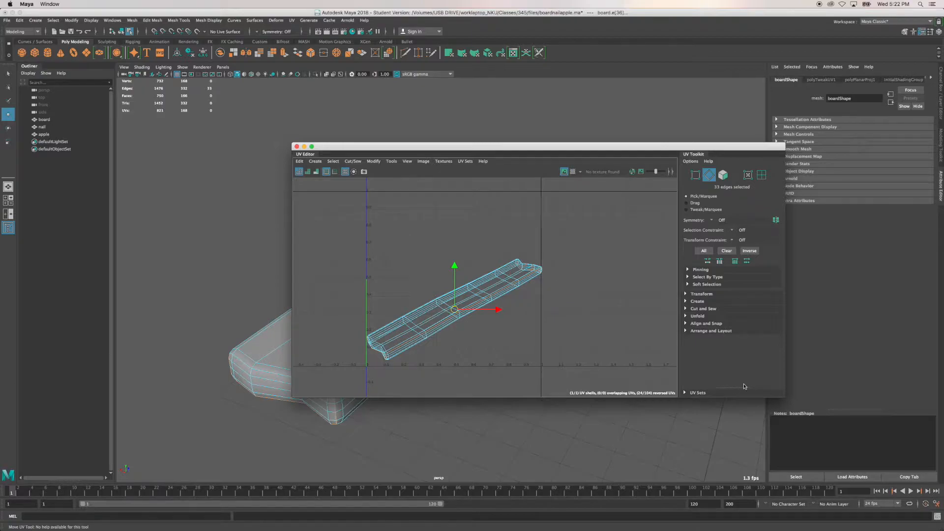
{"action": "left_click", "coordinate": [312, 147]}
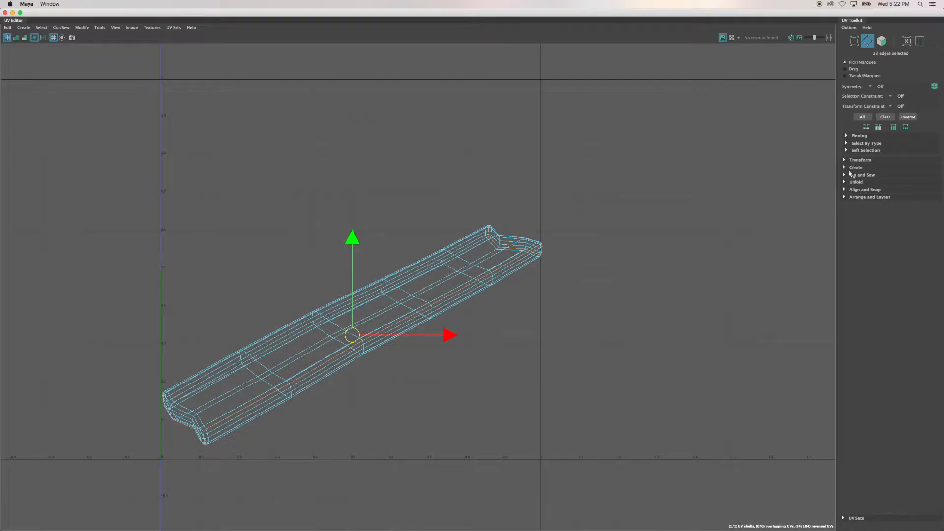
Step: Cut the board's UVs along the selected seam edges and clear the edge selection
{"action": "left_click", "coordinate": [845, 175]}
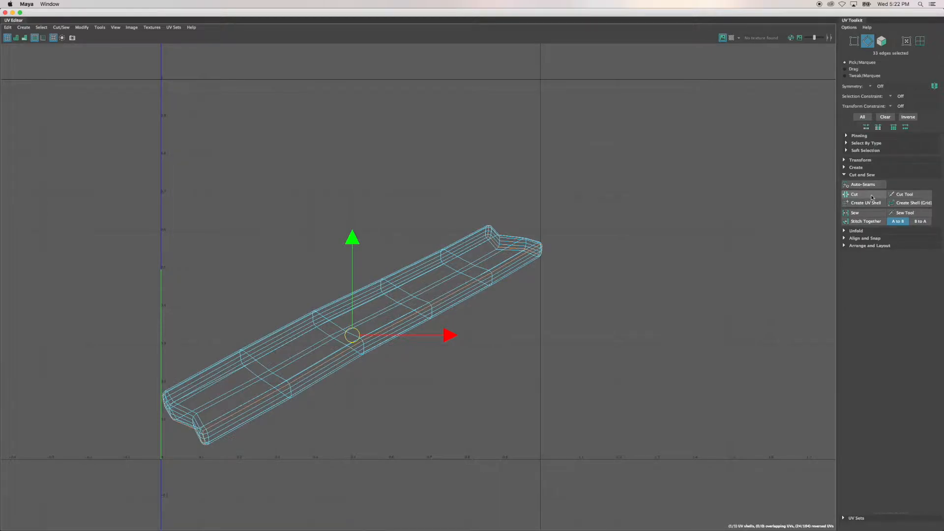
{"action": "left_click", "coordinate": [904, 197]}
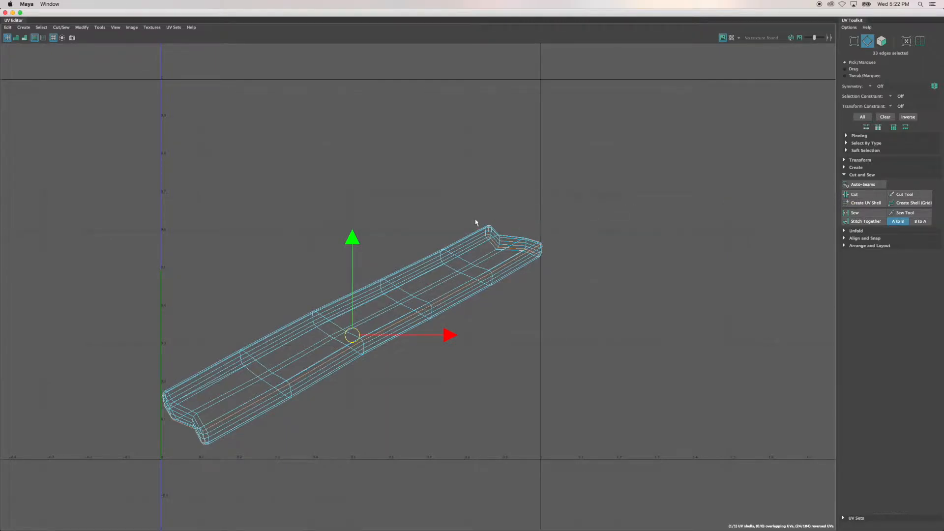
{"action": "left_click", "coordinate": [855, 195]}
{"action": "left_click", "coordinate": [472, 375]}
{"action": "middle_click_drag", "start_coordinate": [512, 316], "coordinate": [513, 310], "text": "alt"}
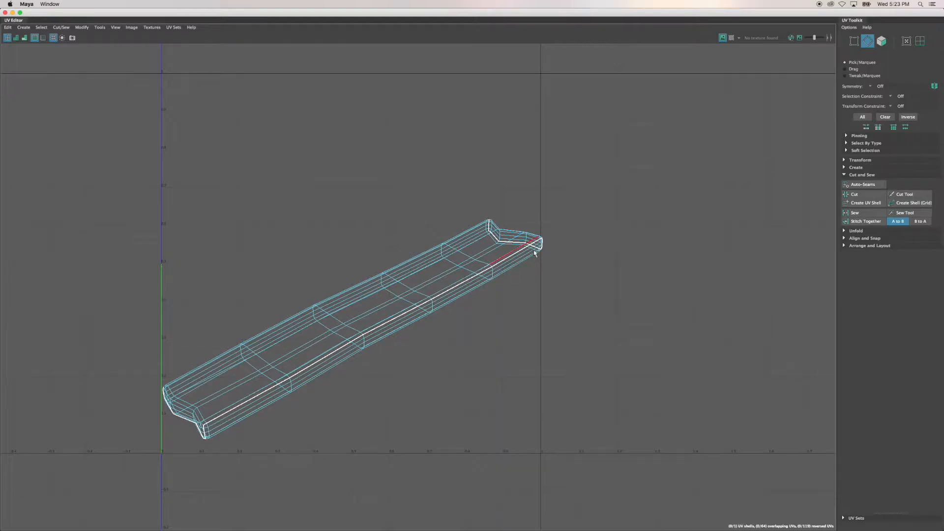
{"action": "left_click", "coordinate": [529, 279]}
Step: Select the board's entire UV shell and unfold it
{"action": "right_click_drag", "start_coordinate": [509, 246], "coordinate": [485, 237]}
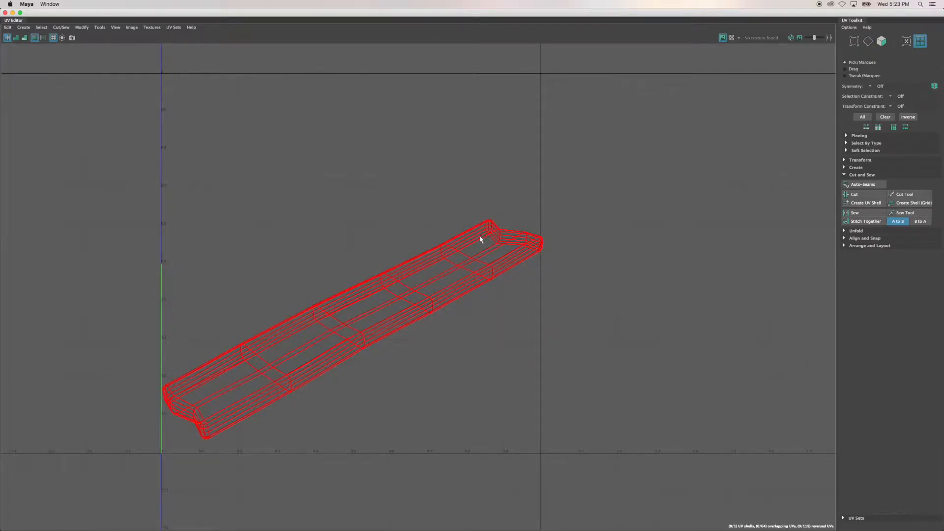
{"action": "left_click", "coordinate": [481, 239]}
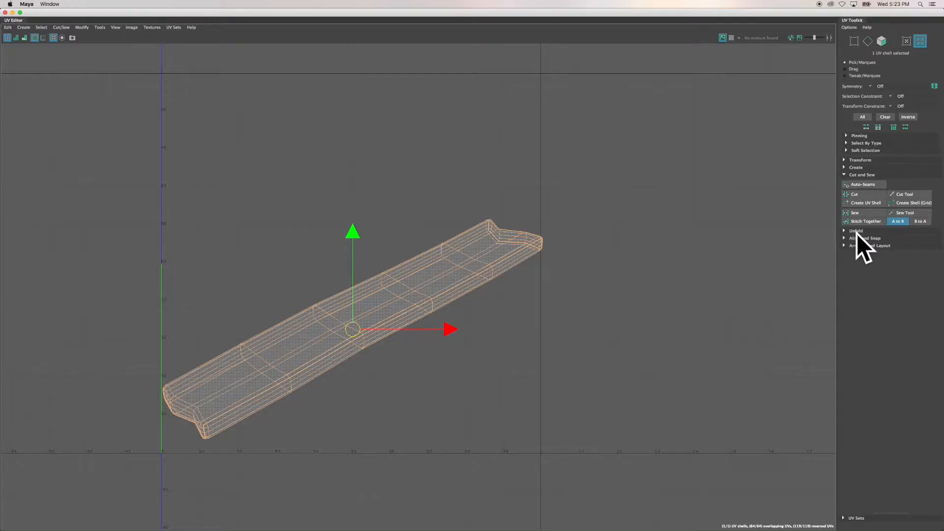
{"action": "left_click", "coordinate": [845, 231]}
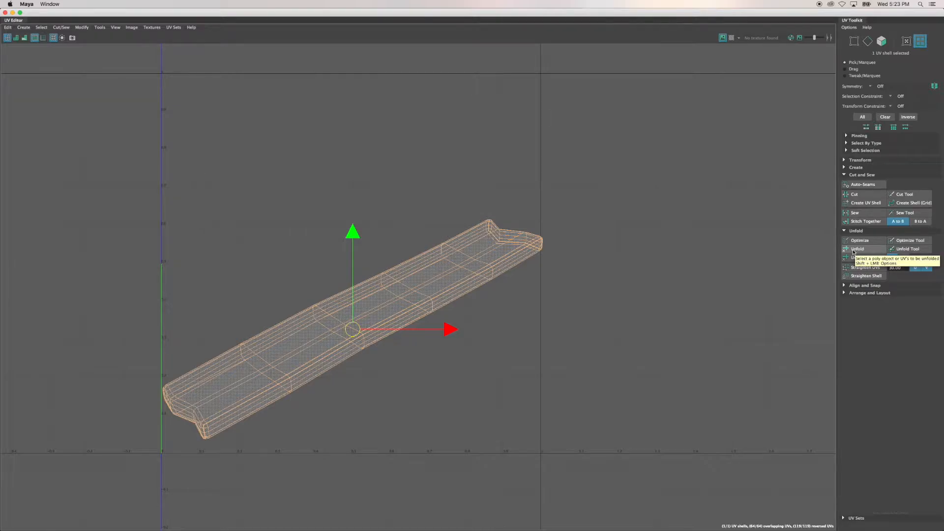
{"action": "left_click", "coordinate": [856, 249]}
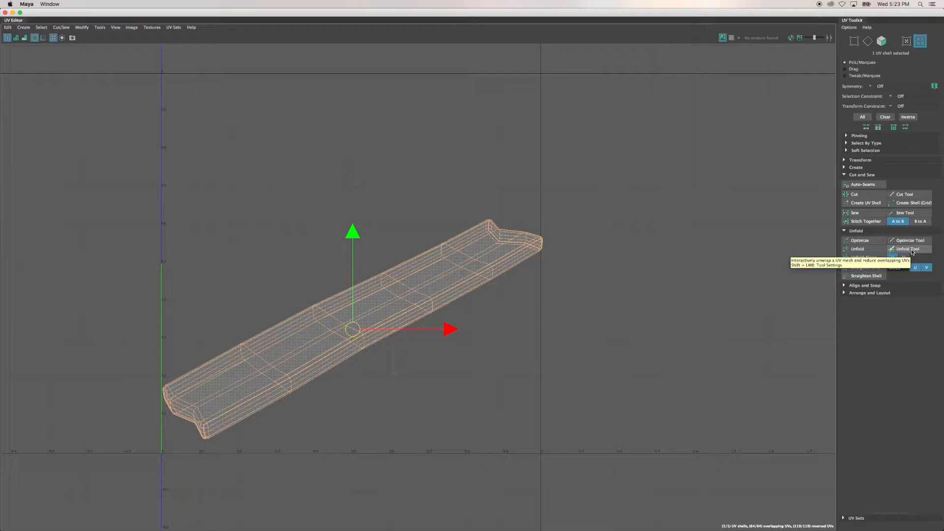
{"action": "left_click", "coordinate": [859, 249]}
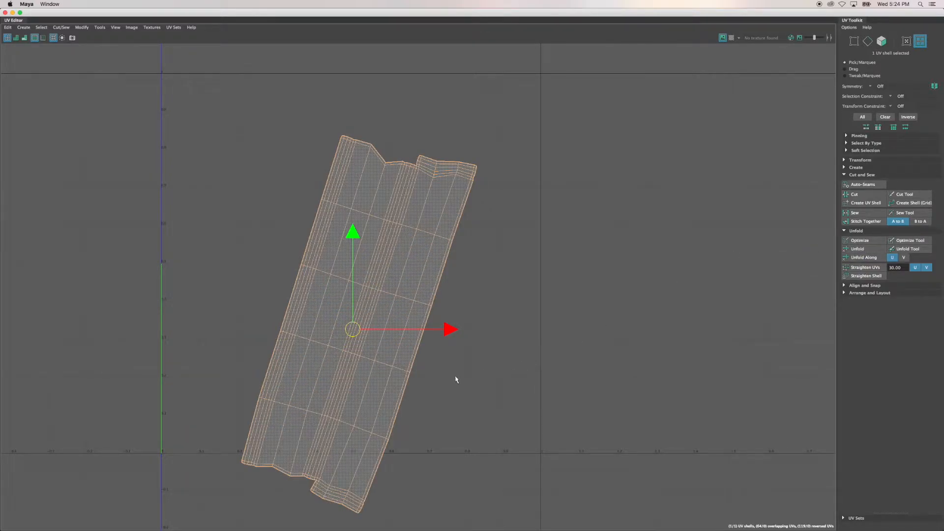
Step: Rotate the unfolded board shell upright and move it up toward the 0–1 UV square
{"action": "key", "text": "e"}
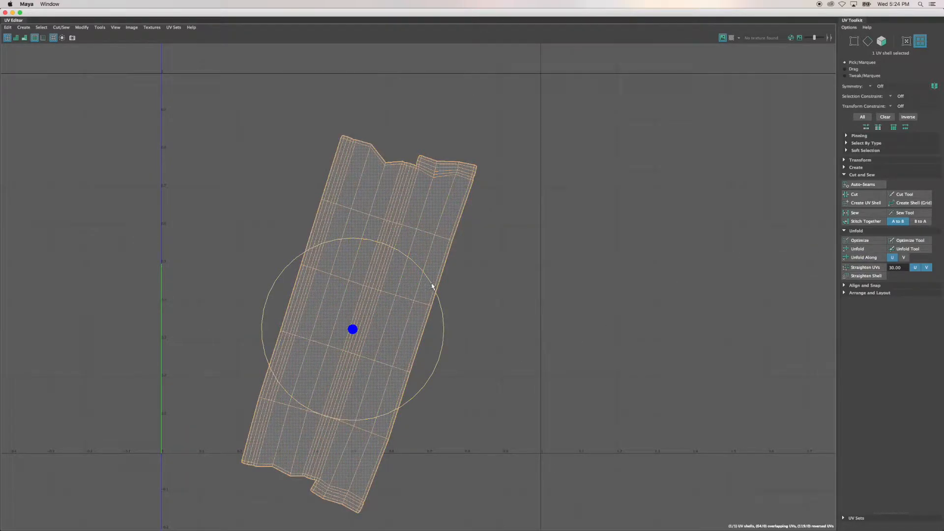
{"action": "left_click_drag", "start_coordinate": [432, 286], "coordinate": [413, 278]}
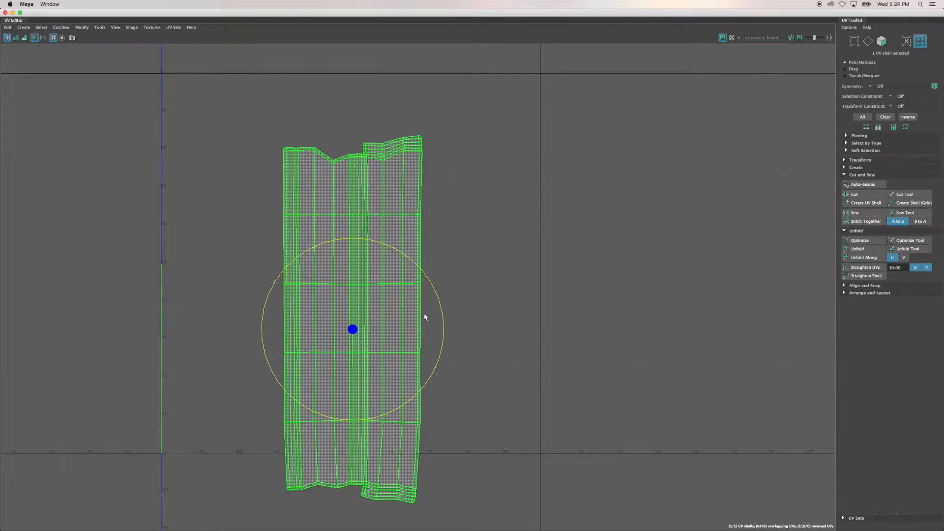
{"action": "key", "text": "w"}
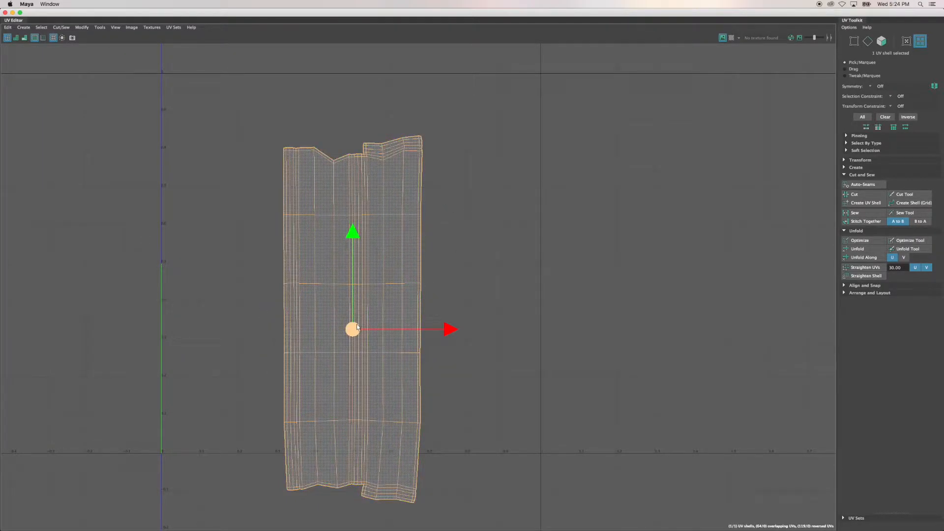
{"action": "left_click_drag", "start_coordinate": [359, 328], "coordinate": [338, 262]}
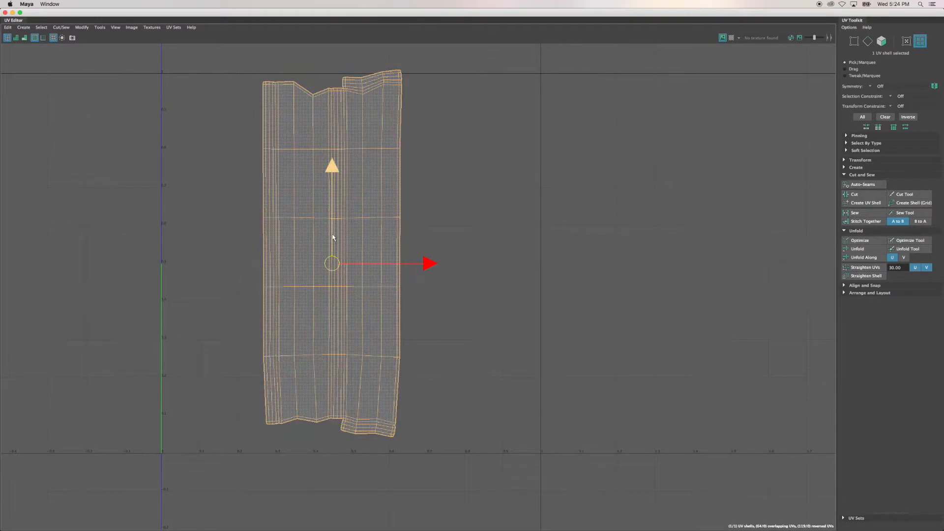
Step: Inspect both ends of the board shell, and shift it slightly down and to the left so it fits inside the 0–1 UV square
{"action": "scroll", "coordinate": [332, 238], "scroll_direction": "up", "scroll_amount": 1}
{"action": "scroll", "coordinate": [332, 237], "scroll_direction": "up", "scroll_amount": 1}
{"action": "middle_click_drag", "start_coordinate": [362, 213], "coordinate": [360, 306], "text": "alt"}
{"action": "scroll", "coordinate": [338, 315], "scroll_direction": "up", "scroll_amount": 1}
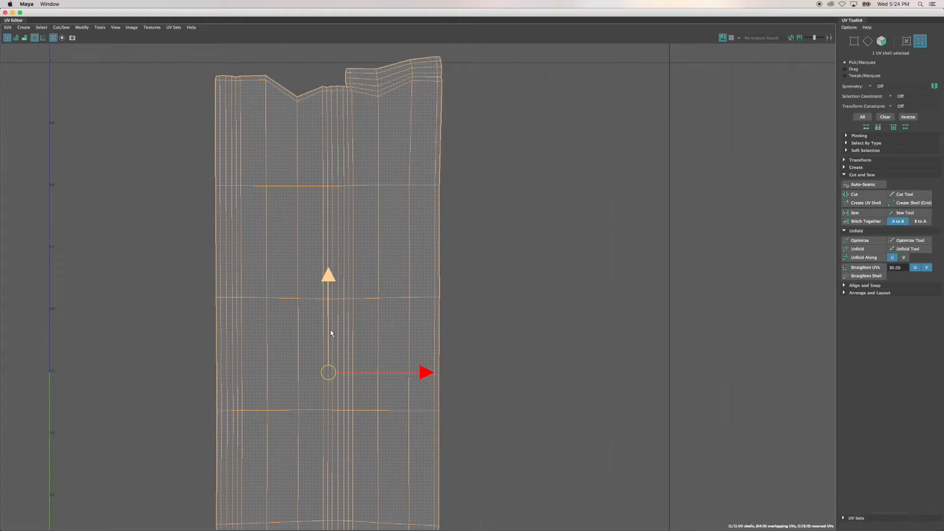
{"action": "middle_click_drag", "start_coordinate": [331, 331], "coordinate": [325, 136], "text": "alt"}
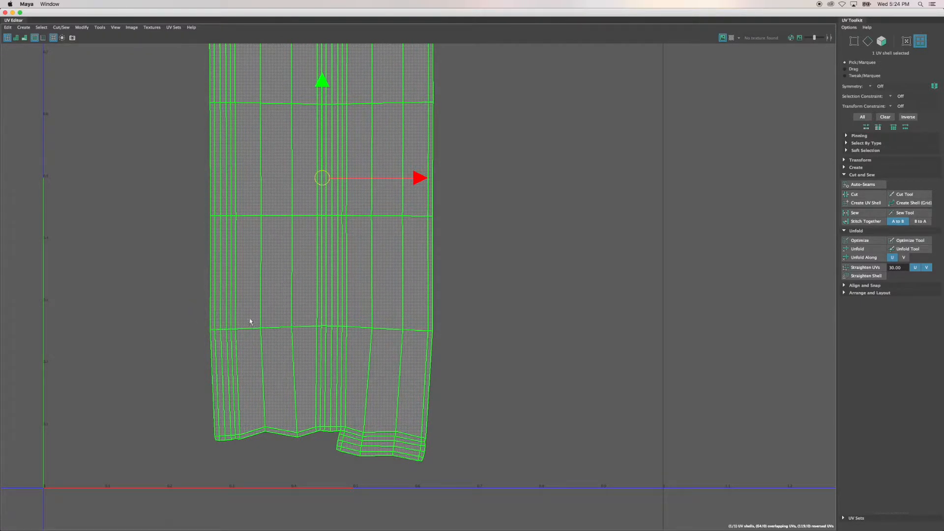
{"action": "scroll", "coordinate": [305, 327], "scroll_direction": "down", "scroll_amount": 3}
{"action": "scroll", "coordinate": [305, 329], "scroll_direction": "down", "scroll_amount": 1}
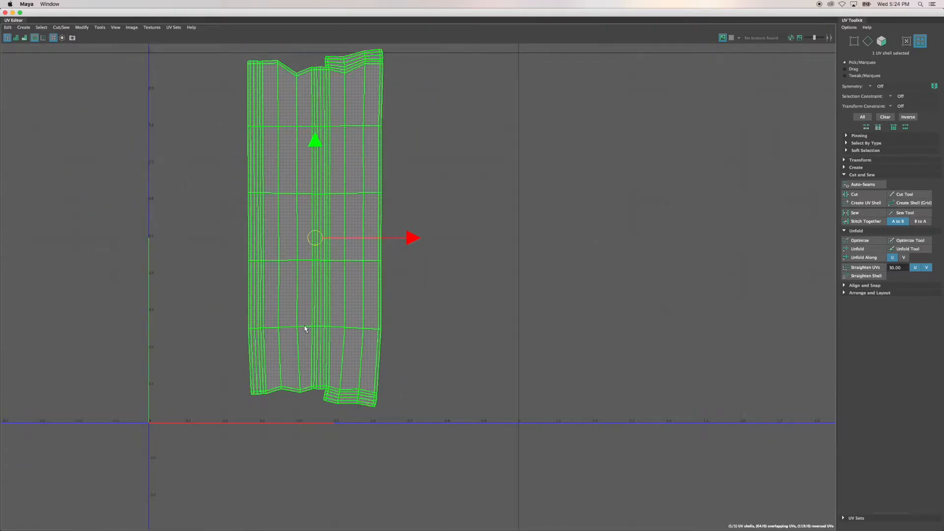
{"action": "middle_click_drag", "start_coordinate": [334, 251], "coordinate": [334, 327], "text": "alt"}
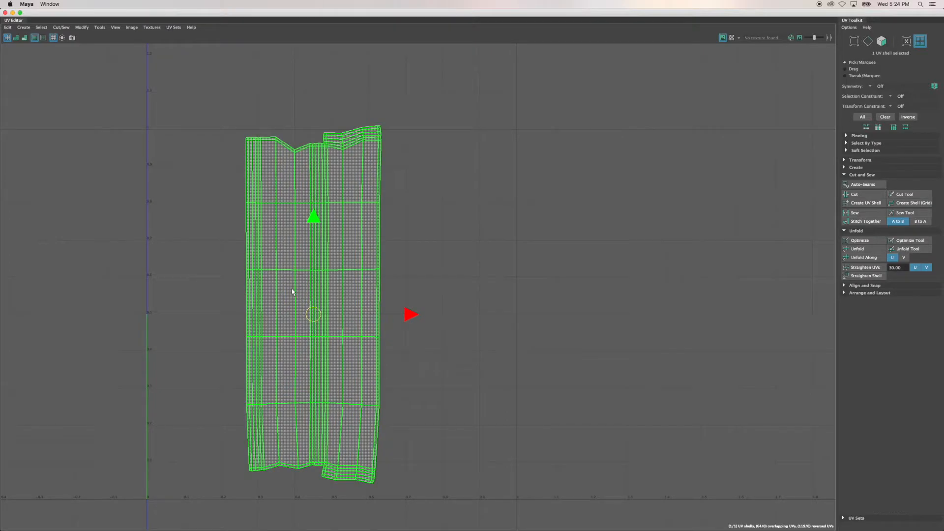
{"action": "left_click_drag", "start_coordinate": [316, 218], "coordinate": [316, 225]}
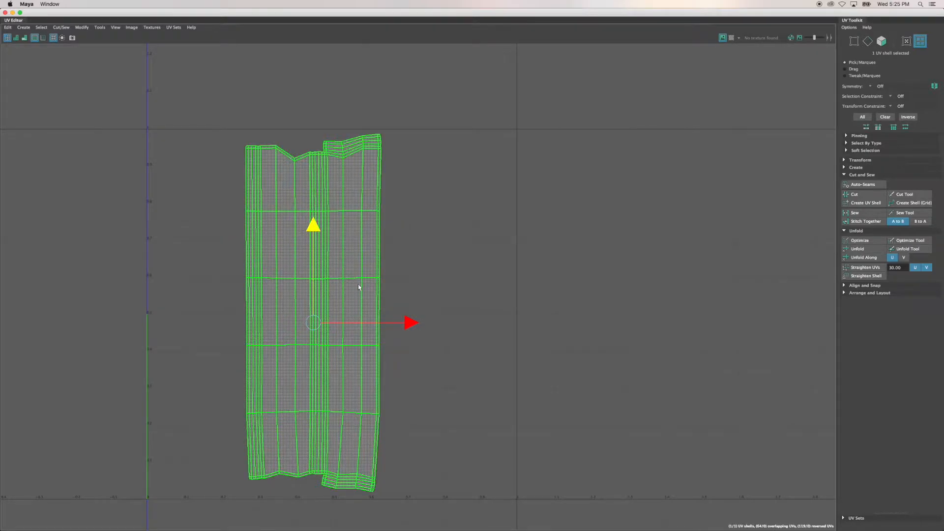
{"action": "left_click_drag", "start_coordinate": [410, 323], "coordinate": [374, 328]}
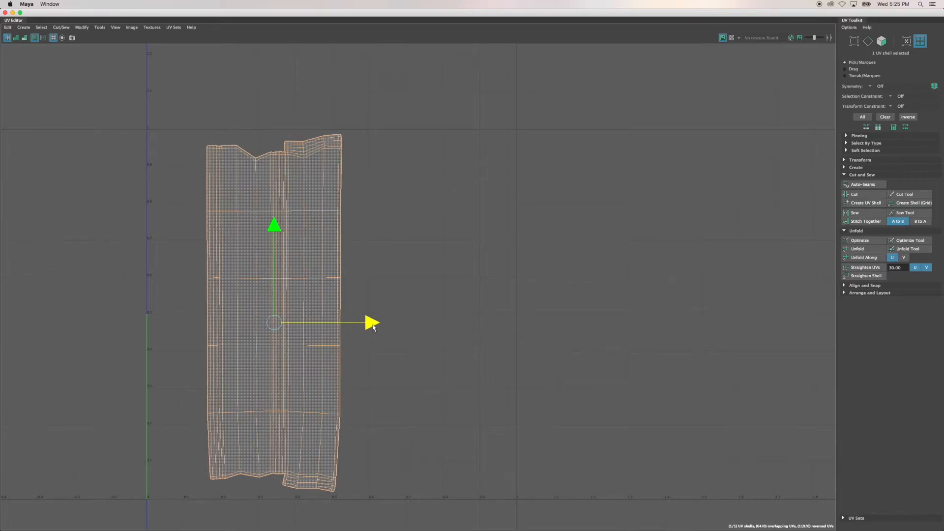
Step: Reveal the Align and Snap options for the selected board shell
{"action": "middle_click_drag", "start_coordinate": [262, 308], "coordinate": [389, 290], "text": "alt"}
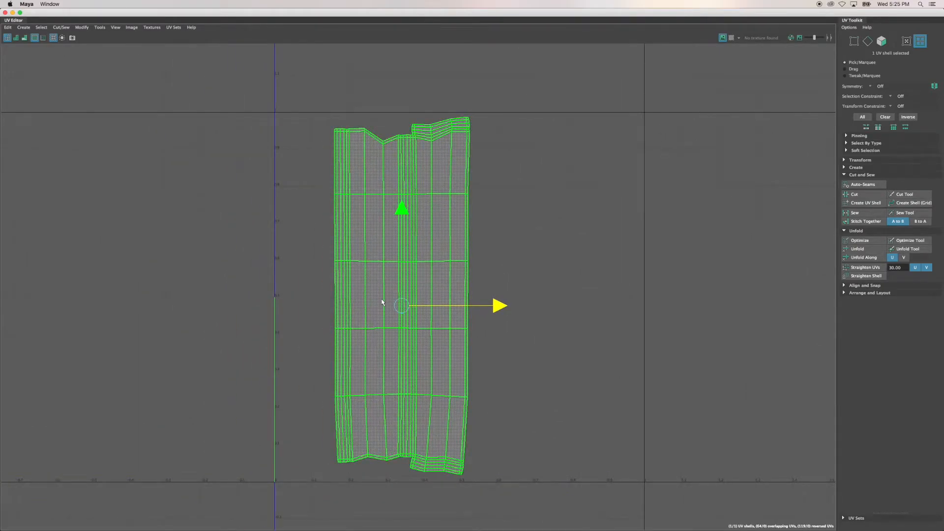
{"action": "scroll", "coordinate": [382, 300], "scroll_direction": "down", "scroll_amount": 2}
{"action": "left_click_drag", "start_coordinate": [0, 0], "coordinate": [0, 0]}
{"action": "middle_click_drag", "start_coordinate": [308, 290], "coordinate": [350, 274], "text": "alt"}
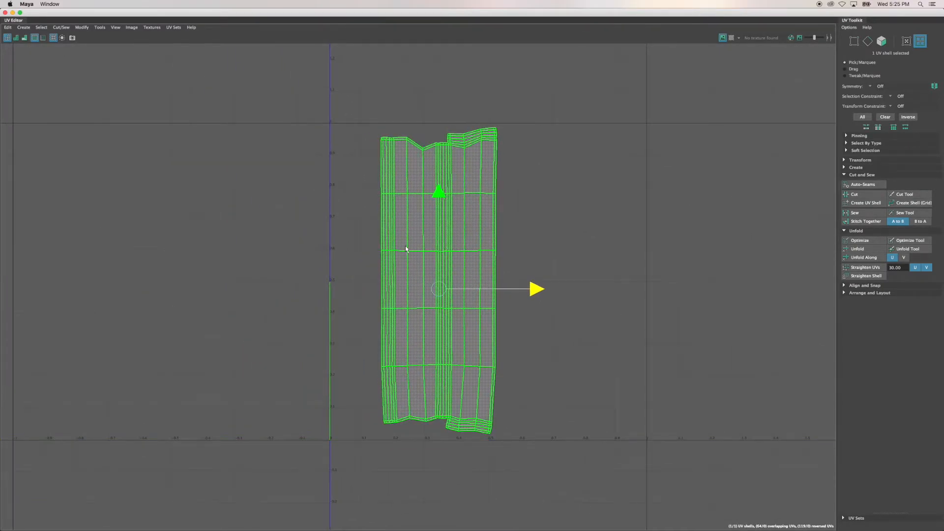
{"action": "scroll", "coordinate": [407, 248], "scroll_direction": "up", "scroll_amount": 3}
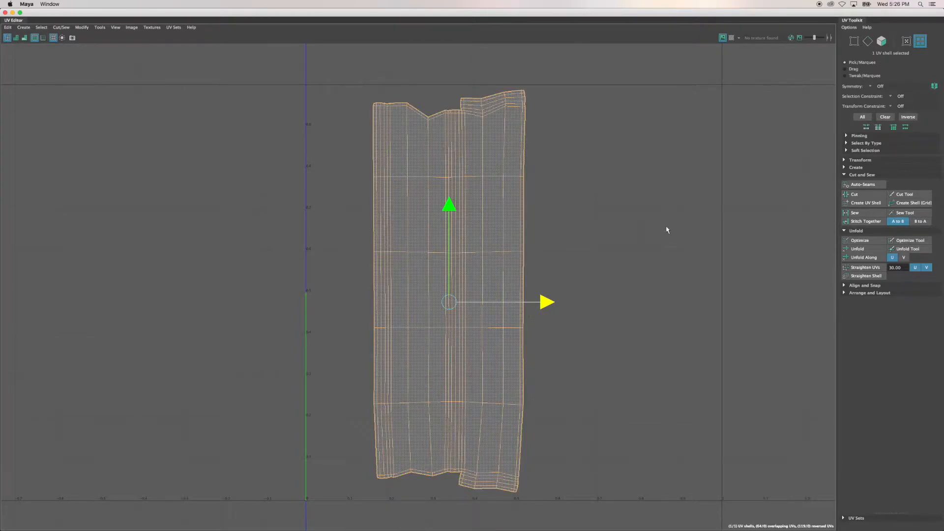
{"action": "left_click", "coordinate": [845, 286]}
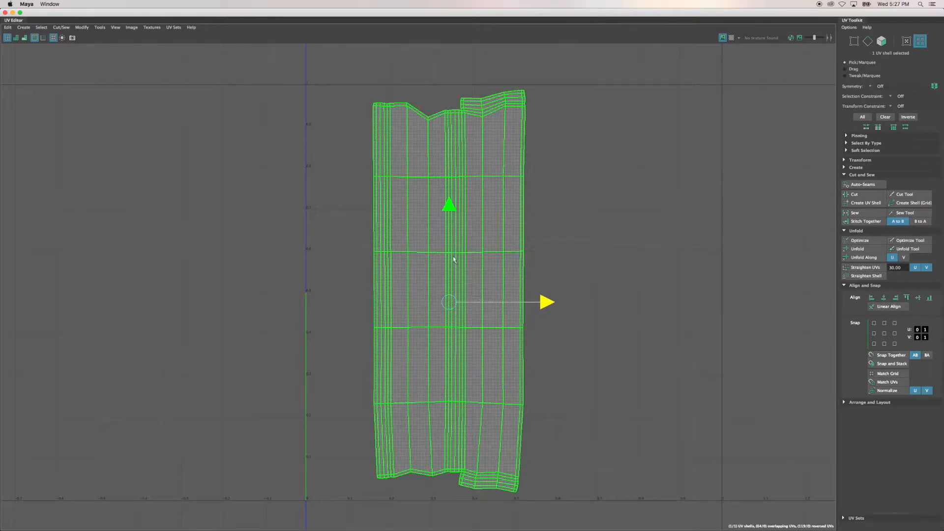
Step: Select the full column of UVs along the board shell's left border and align it to its minimum U
{"action": "right_click", "coordinate": [402, 218]}
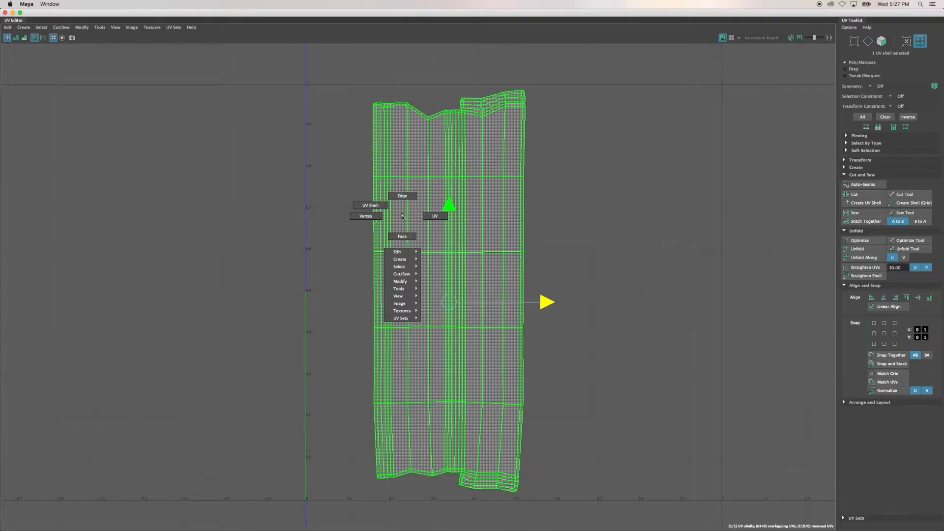
{"action": "left_click", "coordinate": [437, 217]}
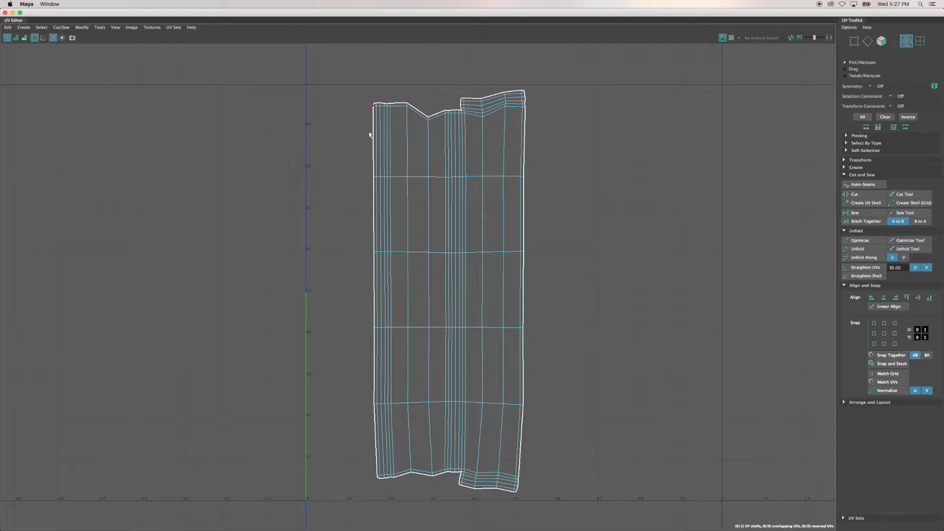
{"action": "left_click", "coordinate": [374, 104]}
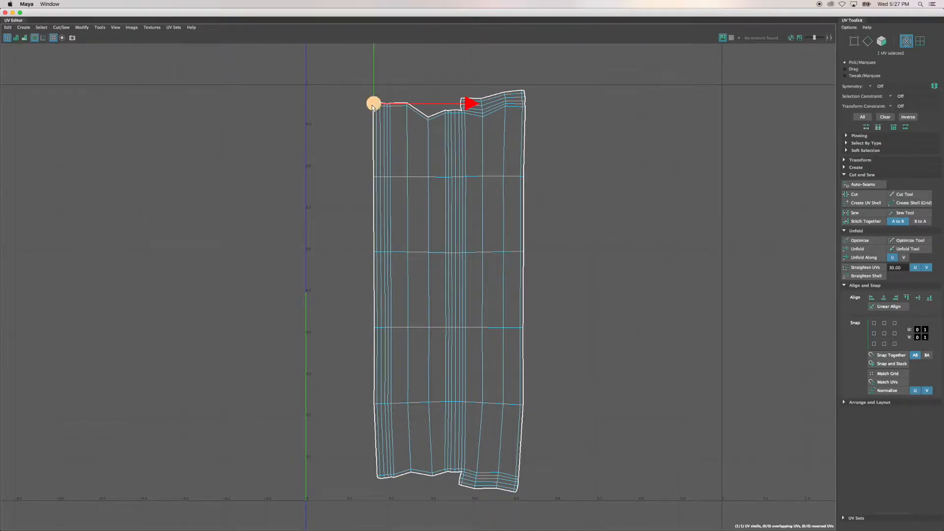
{"action": "double_click", "coordinate": [376, 479], "text": "shift"}
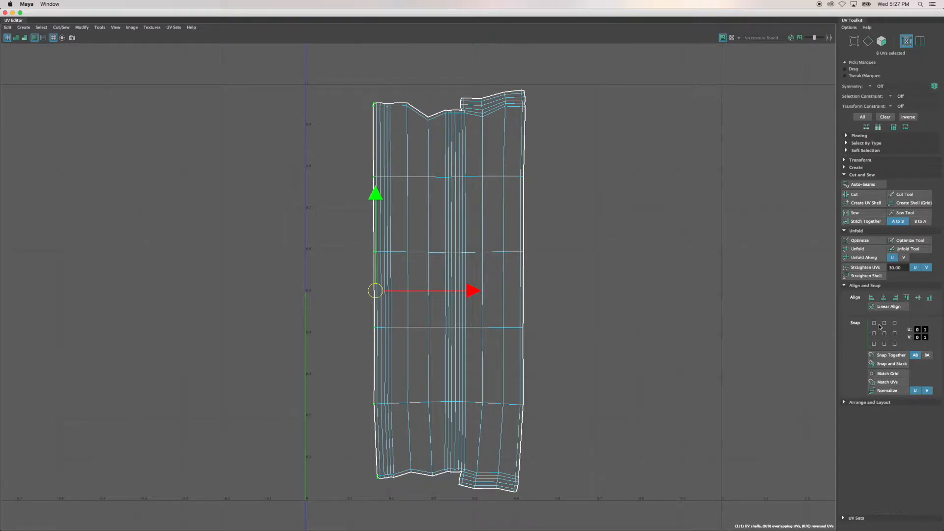
{"action": "left_click", "coordinate": [871, 299]}
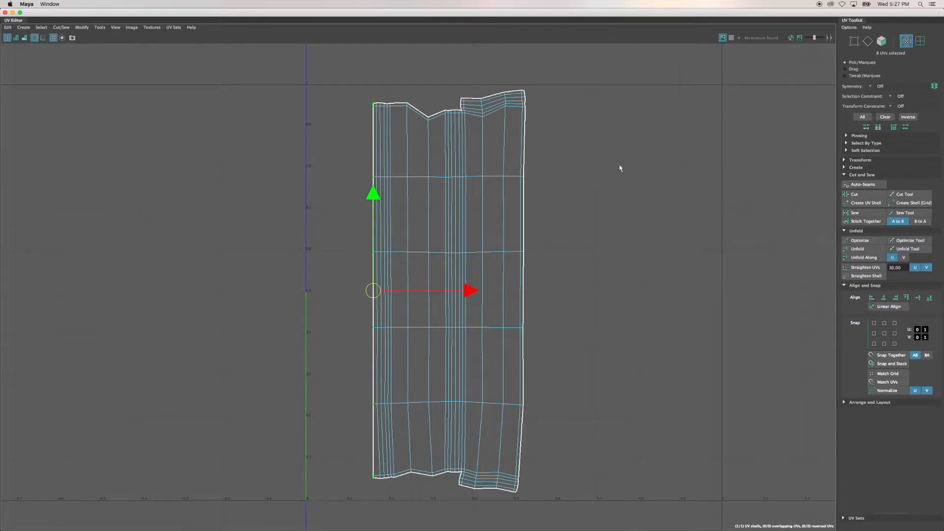
{"action": "left_click", "coordinate": [381, 100]}
{"action": "left_click", "coordinate": [377, 104]}
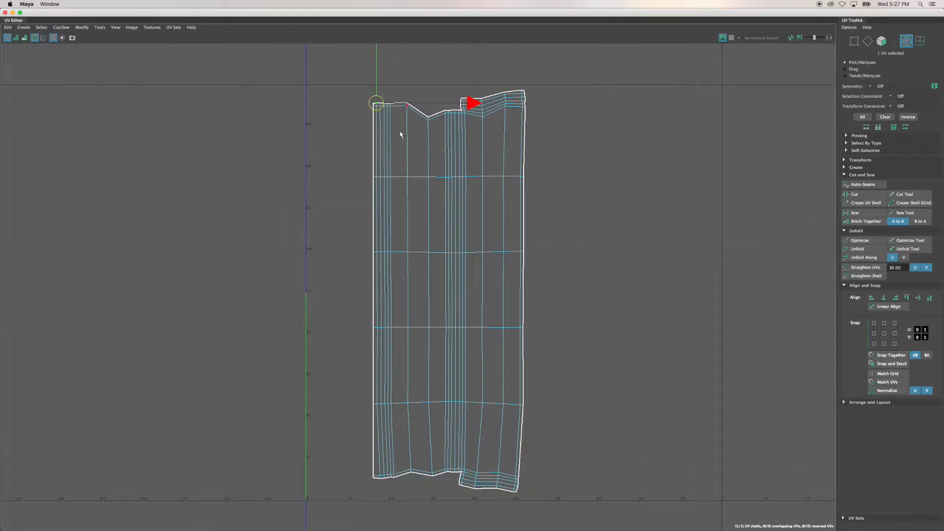
{"action": "double_click", "coordinate": [381, 479], "text": "shift"}
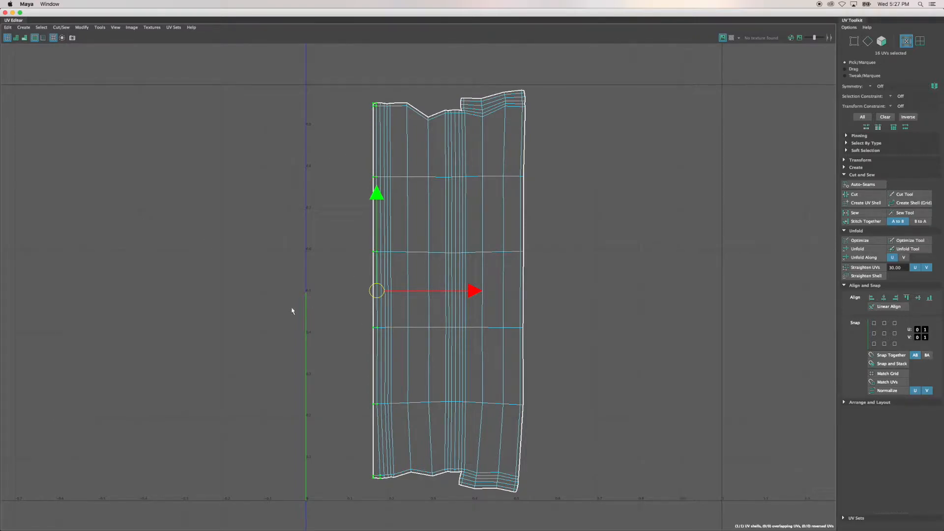
{"action": "left_click", "coordinate": [342, 317]}
Step: Select all eight UVs of the second column from the shell's left border and align them to their minimum U
{"action": "left_click", "coordinate": [377, 104]}
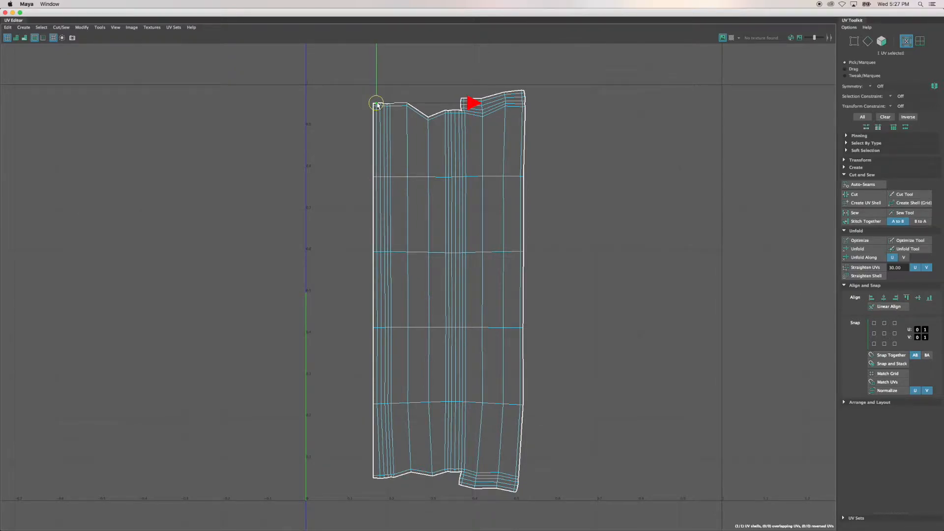
{"action": "double_click", "coordinate": [380, 476], "text": "shift"}
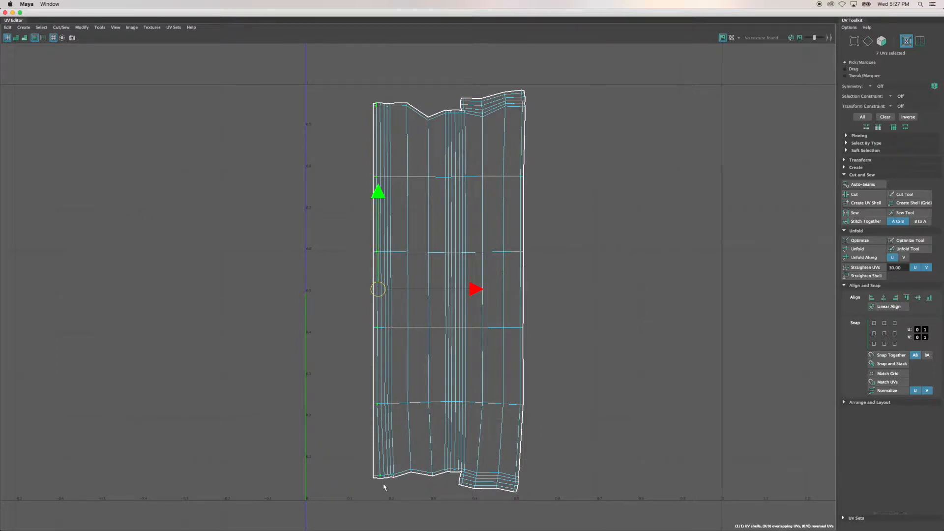
{"action": "left_click", "coordinate": [383, 484], "text": "shift"}
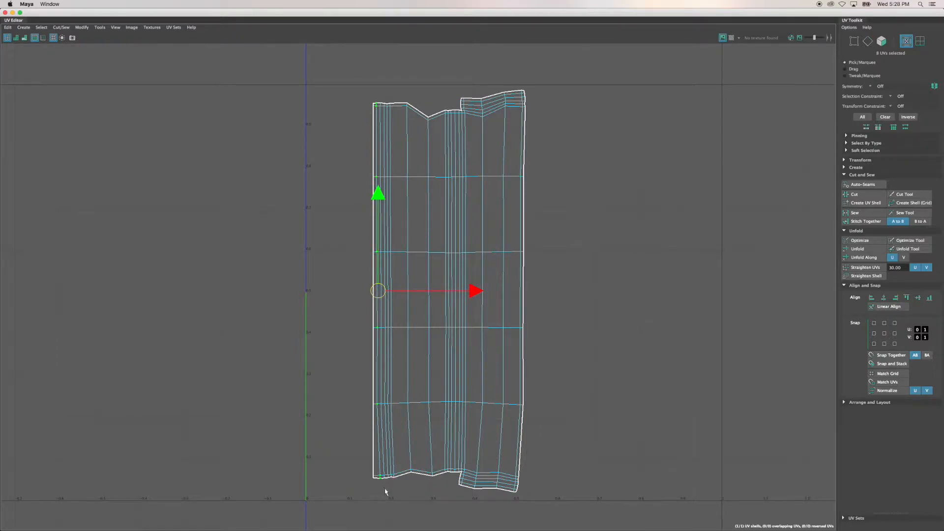
{"action": "left_click", "coordinate": [871, 298]}
Step: Straighten the third and fourth UV columns from the shell's left border, aligning each to its own minimum U
{"action": "left_click", "coordinate": [381, 104]}
{"action": "double_click", "coordinate": [385, 477], "text": "shift"}
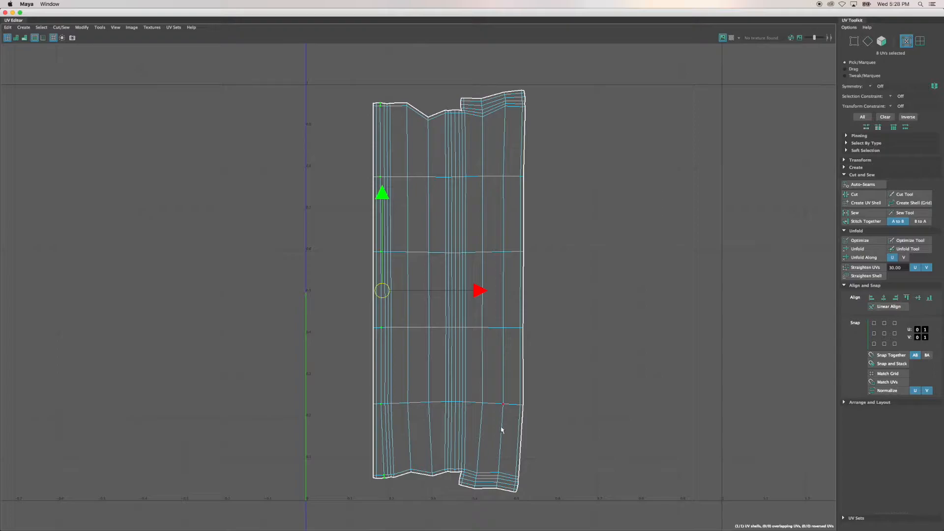
{"action": "key", "text": "g"}
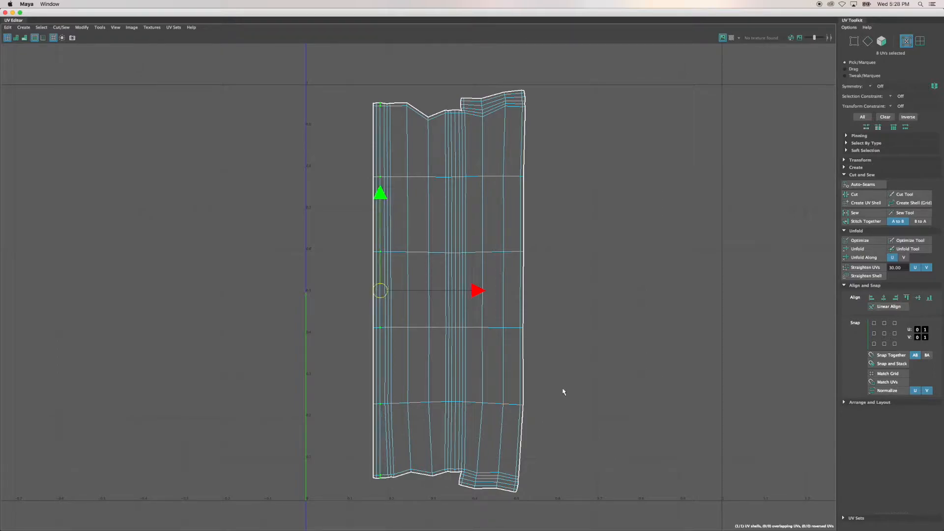
{"action": "left_click", "coordinate": [385, 103]}
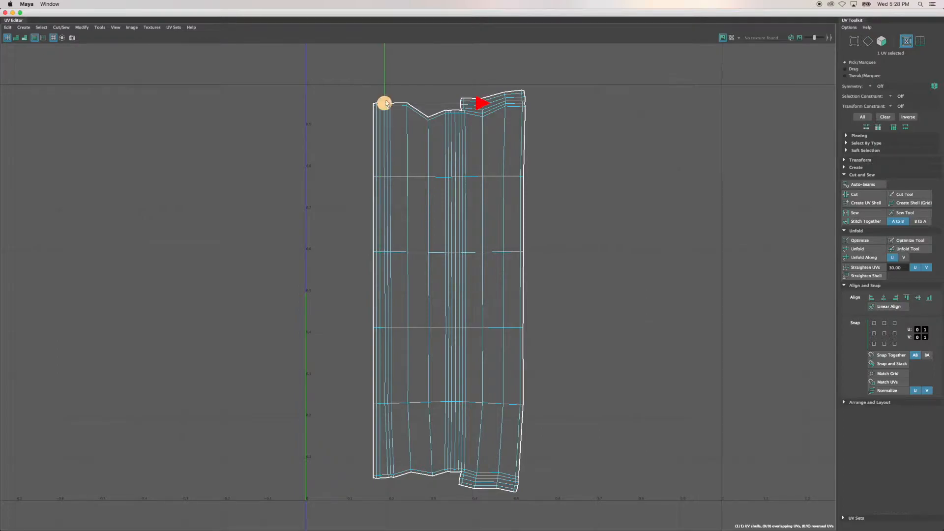
{"action": "double_click", "coordinate": [389, 476], "text": "shift"}
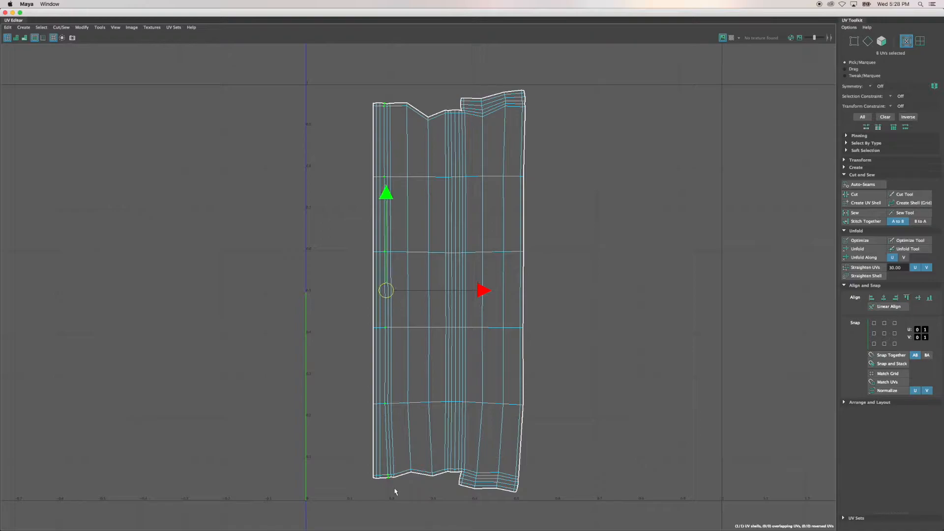
{"action": "key", "text": "g"}
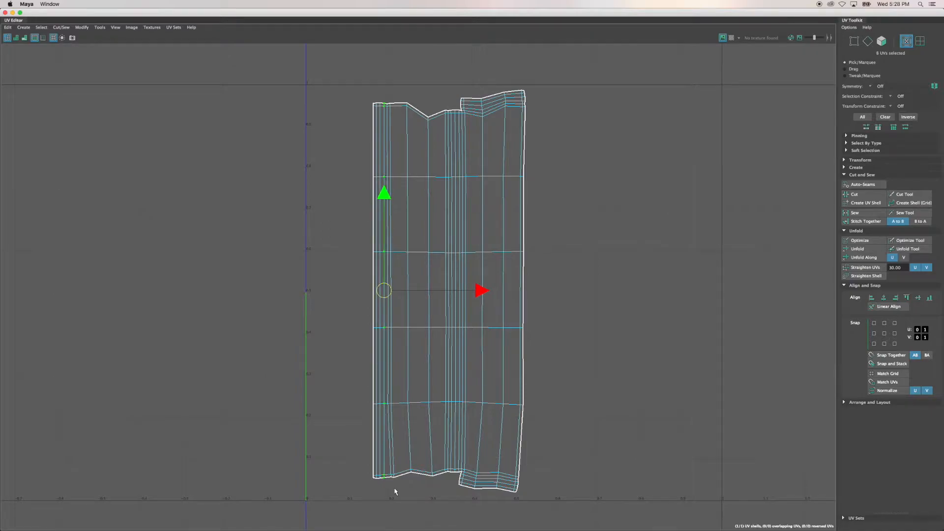
Step: Straighten the fifth and sixth UV columns, the last two of the shell's left cluster, aligning each to its minimum U
{"action": "left_click", "coordinate": [388, 104]}
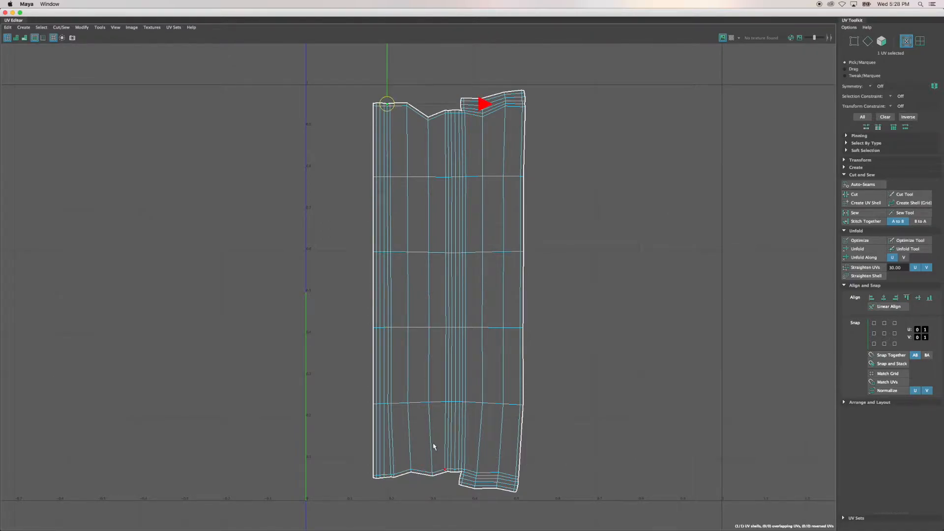
{"action": "double_click", "coordinate": [392, 478], "text": "shift"}
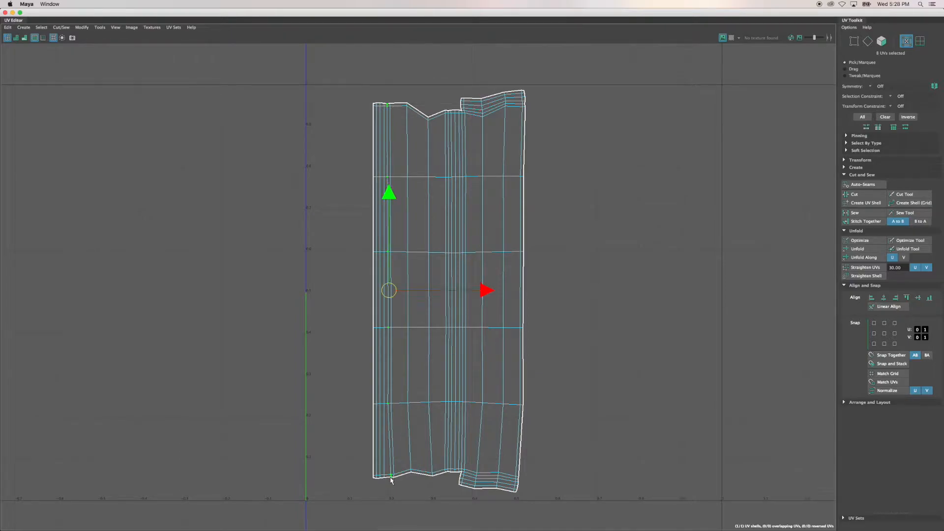
{"action": "left_click", "coordinate": [393, 477]}
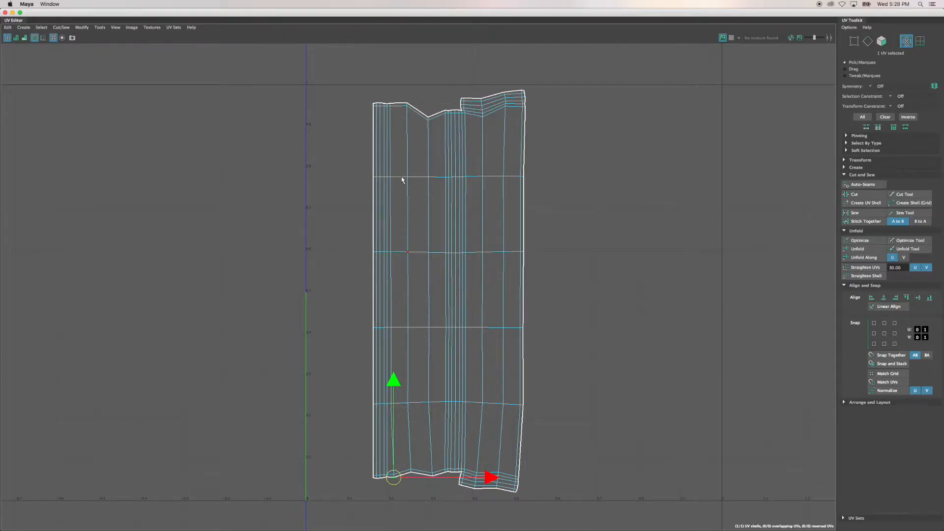
{"action": "double_click", "coordinate": [391, 106], "text": "shift"}
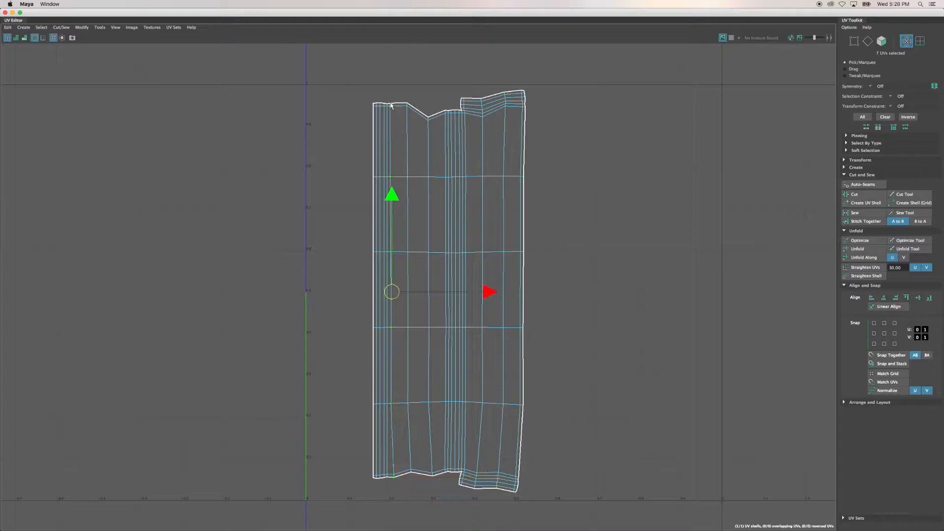
{"action": "left_click", "coordinate": [391, 105], "text": "shift"}
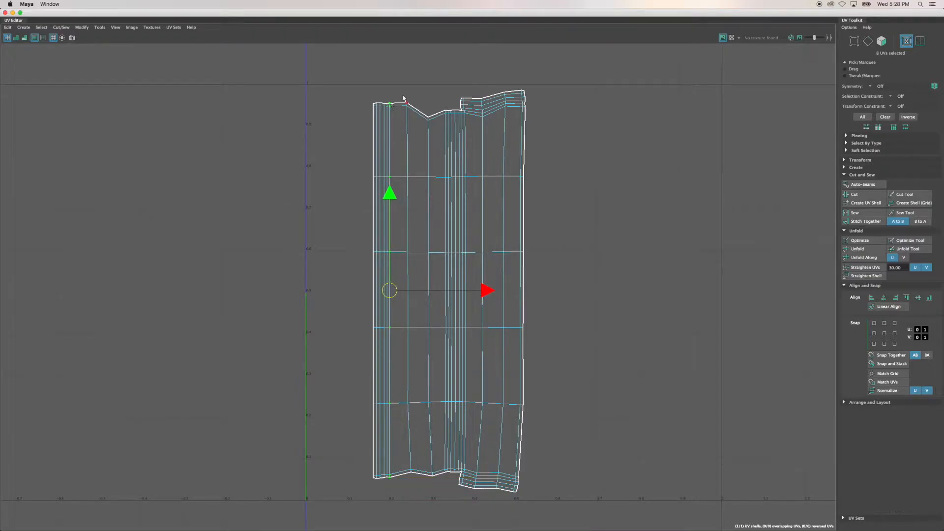
Step: Align the two widely spaced UV columns left of the shell's centre and the central cluster's first column, each to its minimum U
{"action": "left_click_drag", "start_coordinate": [401, 94], "coordinate": [414, 483]}
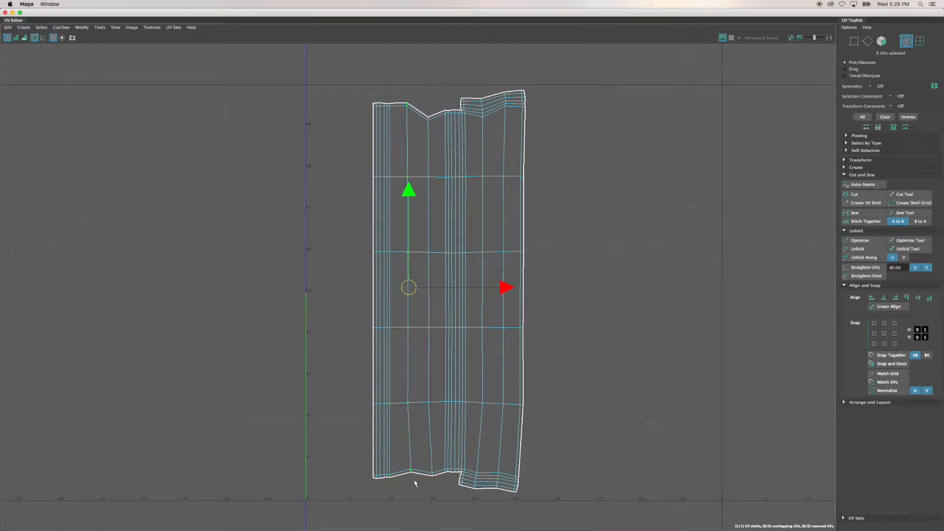
{"action": "key", "text": "g"}
{"action": "left_click_drag", "start_coordinate": [420, 100], "coordinate": [434, 492]}
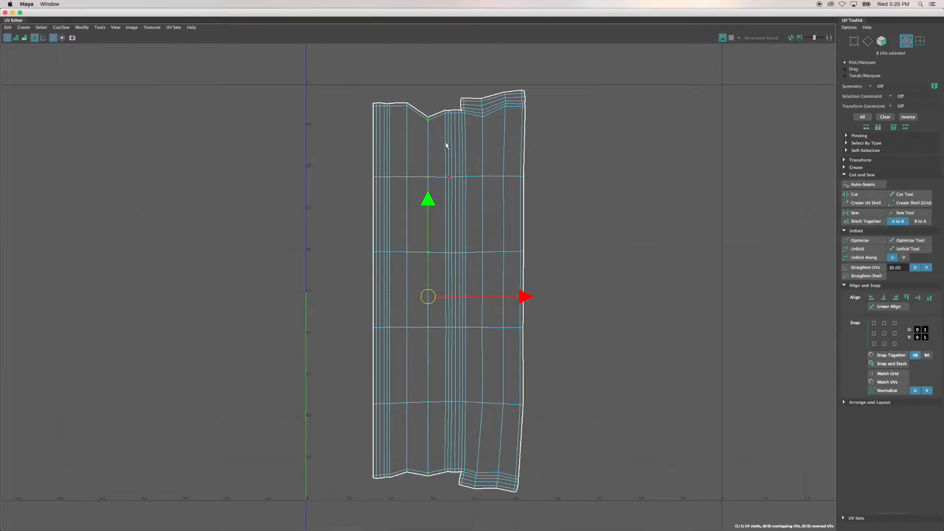
{"action": "left_click", "coordinate": [446, 111]}
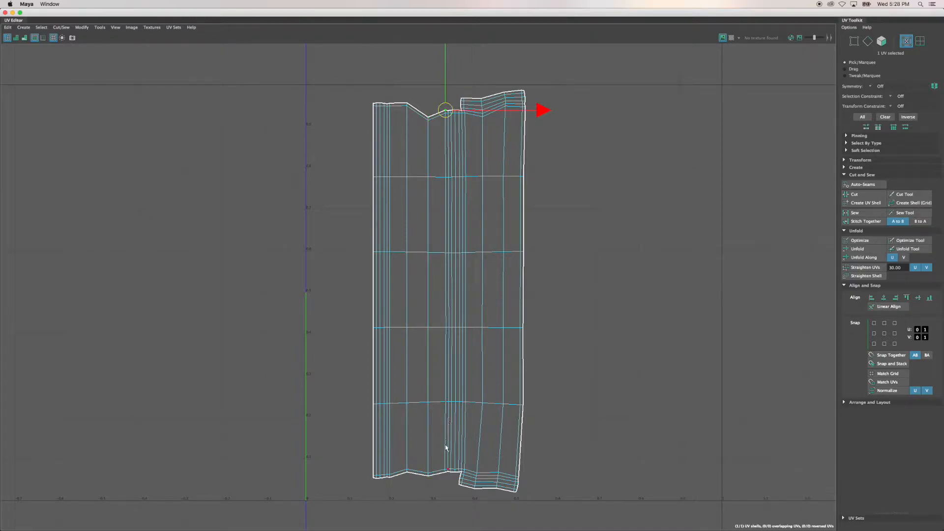
{"action": "double_click", "coordinate": [446, 472], "text": "shift"}
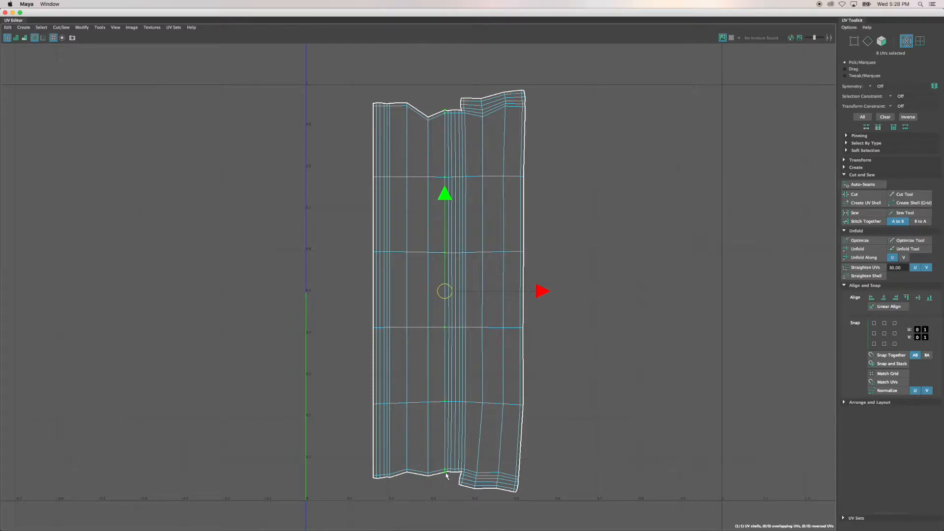
{"action": "left_click", "coordinate": [448, 473]}
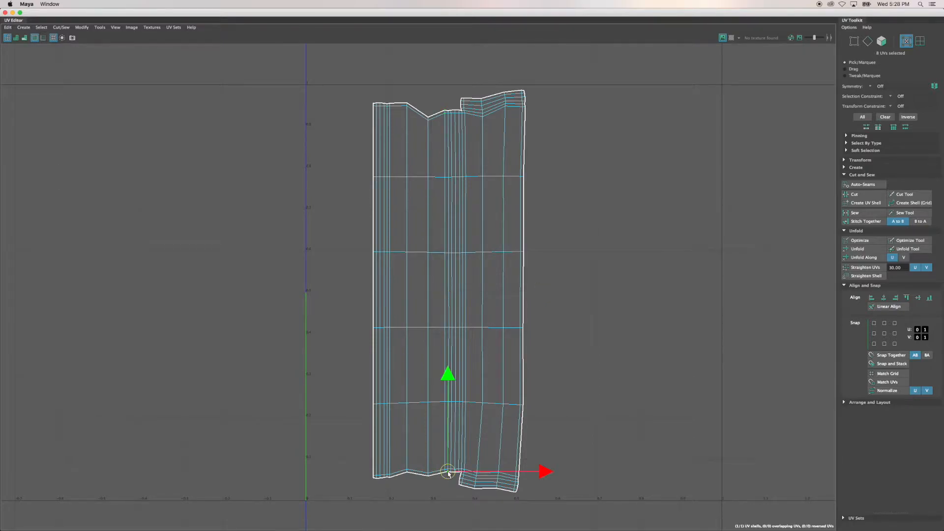
{"action": "left_click", "coordinate": [448, 114], "text": "shift"}
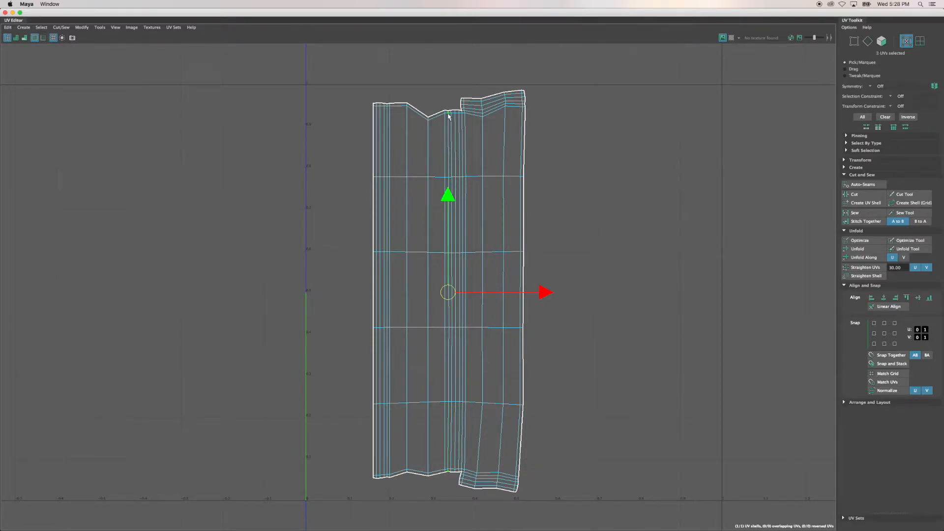
{"action": "double_click", "coordinate": [448, 116], "text": "shift"}
{"action": "key", "text": "super+z"}
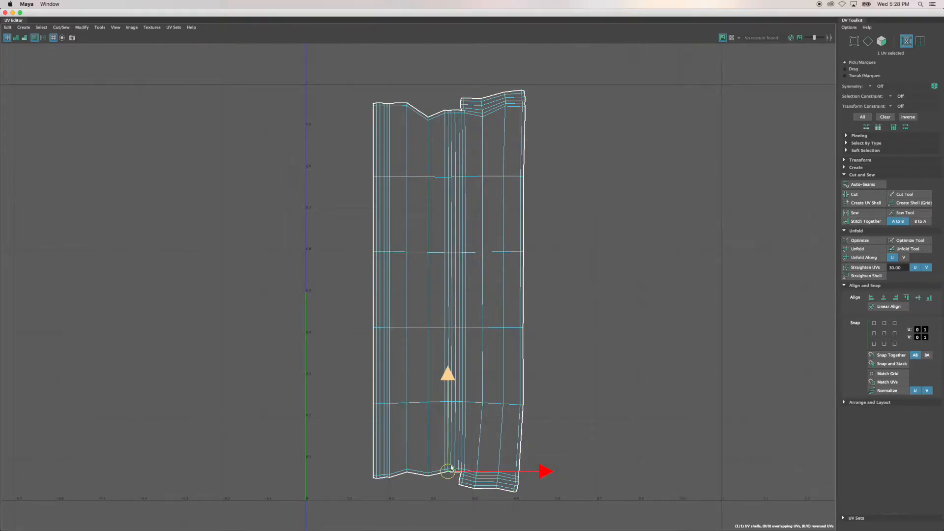
{"action": "double_click", "coordinate": [449, 116], "text": "shift"}
{"action": "left_click", "coordinate": [413, 483]}
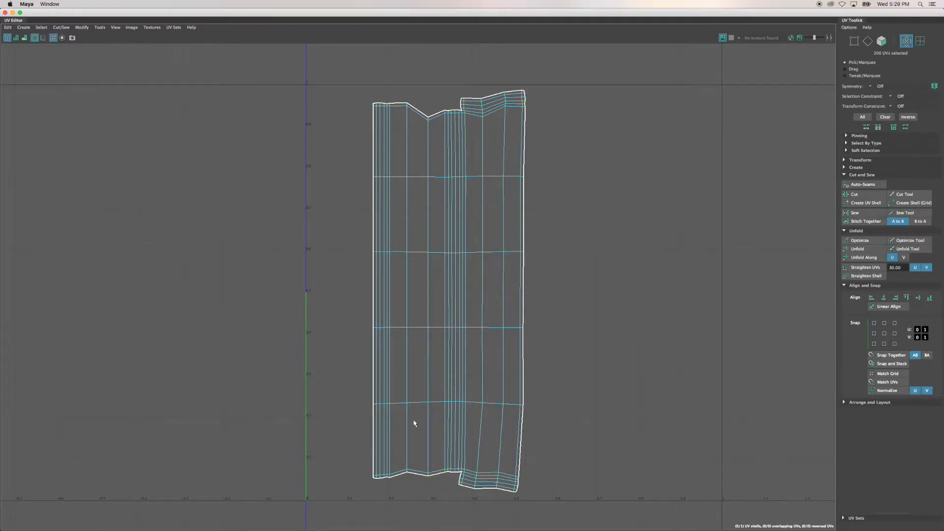
Step: Straighten the second and third UV columns of the shell's central cluster, aligning each to its minimum U
{"action": "left_click", "coordinate": [448, 472]}
{"action": "double_click", "coordinate": [448, 116], "text": "shift"}
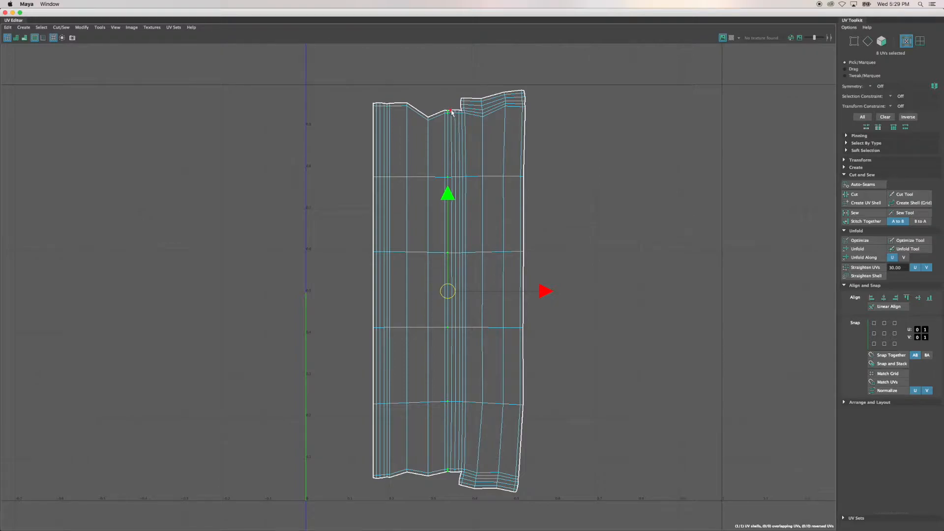
{"action": "left_click", "coordinate": [451, 111]}
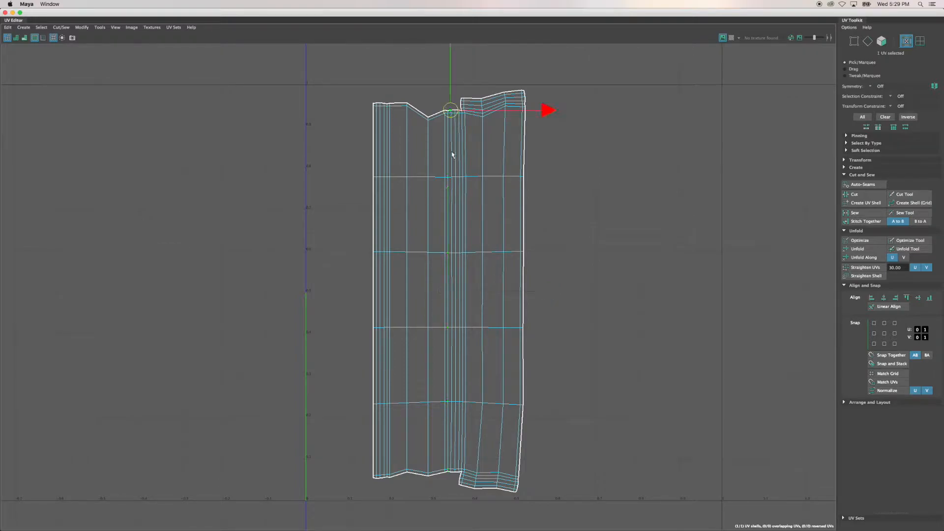
{"action": "double_click", "coordinate": [451, 471], "text": "shift"}
{"action": "left_click", "coordinate": [452, 472], "text": "shift"}
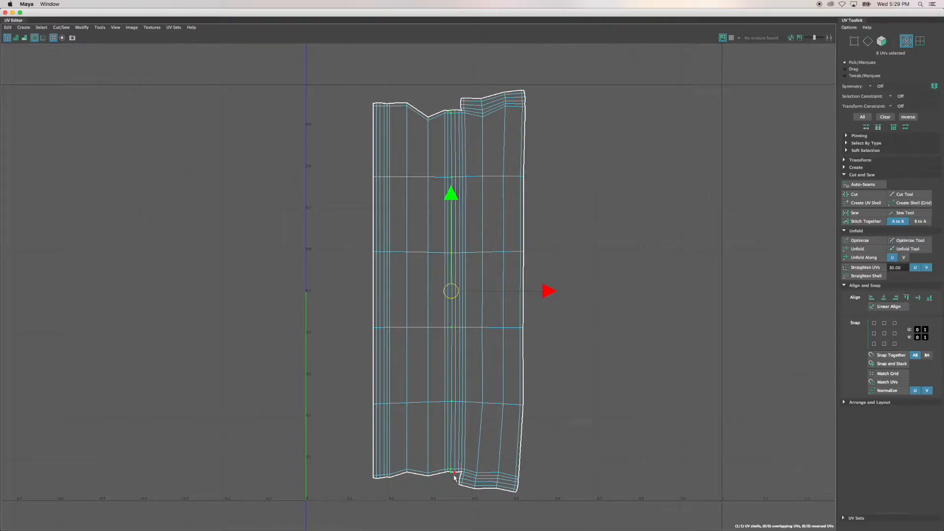
{"action": "left_click", "coordinate": [454, 473]}
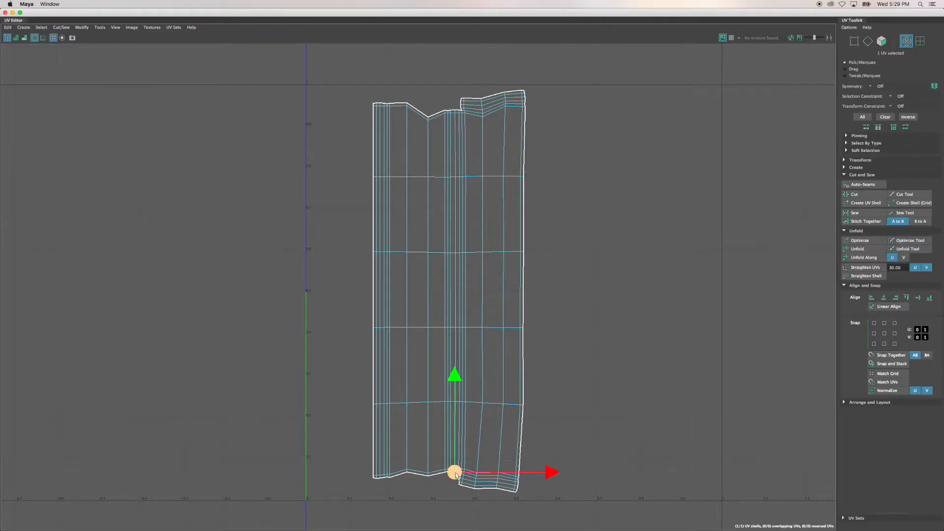
{"action": "left_click", "coordinate": [455, 114], "text": "shift"}
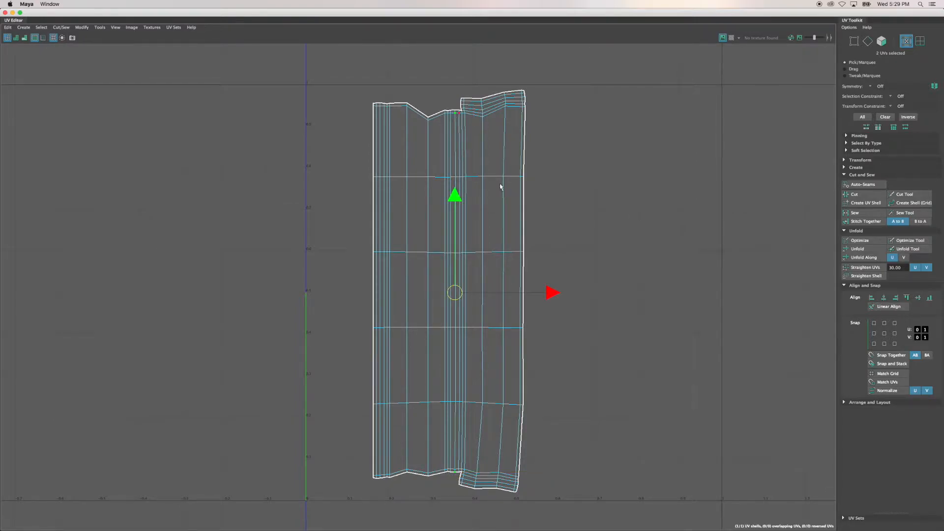
{"action": "key", "text": "super+z"}
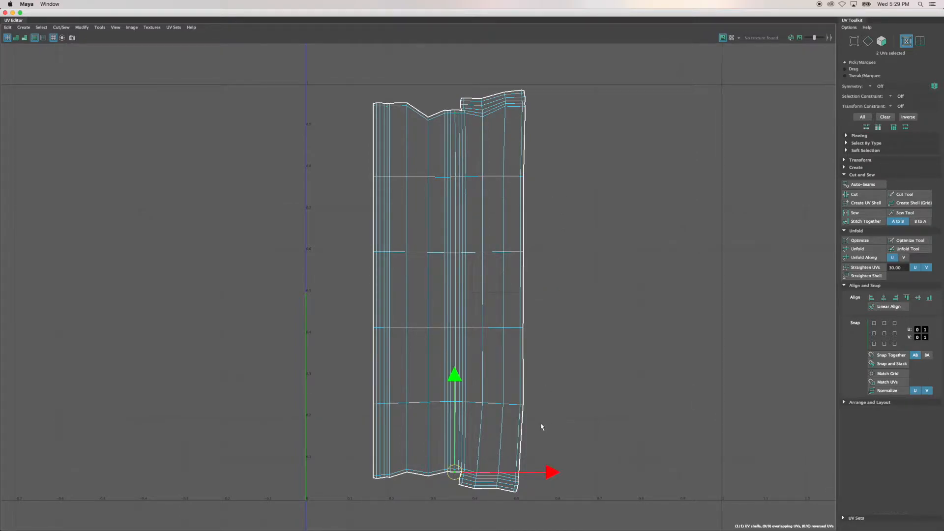
{"action": "left_click", "coordinate": [452, 487]}
Step: Straighten the fourth and fifth UV columns of the shell's central cluster, aligning each to its minimum U
{"action": "left_click", "coordinate": [454, 473]}
{"action": "double_click", "coordinate": [455, 113], "text": "shift"}
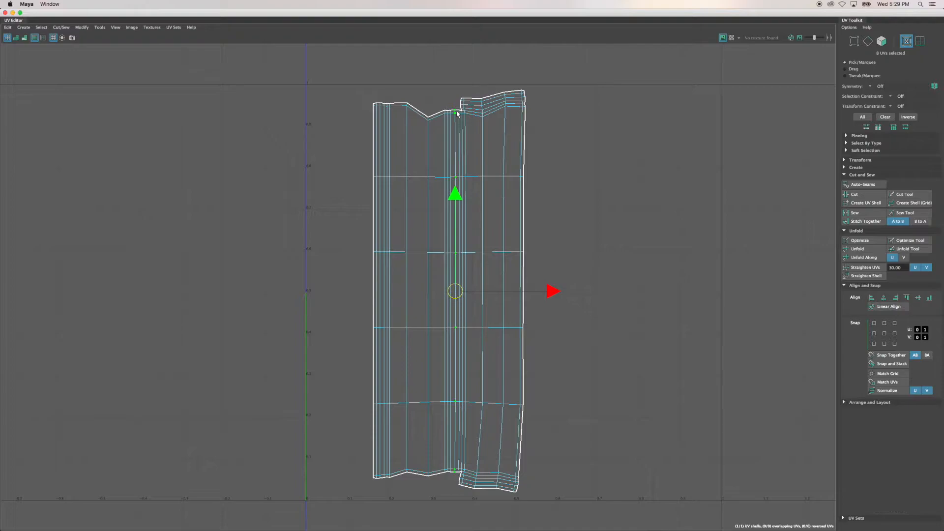
{"action": "left_click", "coordinate": [459, 111]}
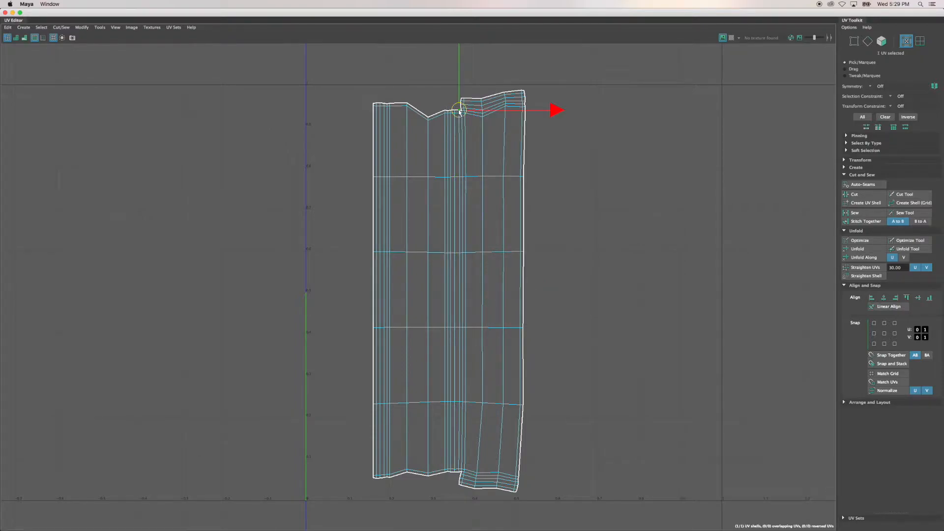
{"action": "double_click", "coordinate": [458, 471], "text": "shift"}
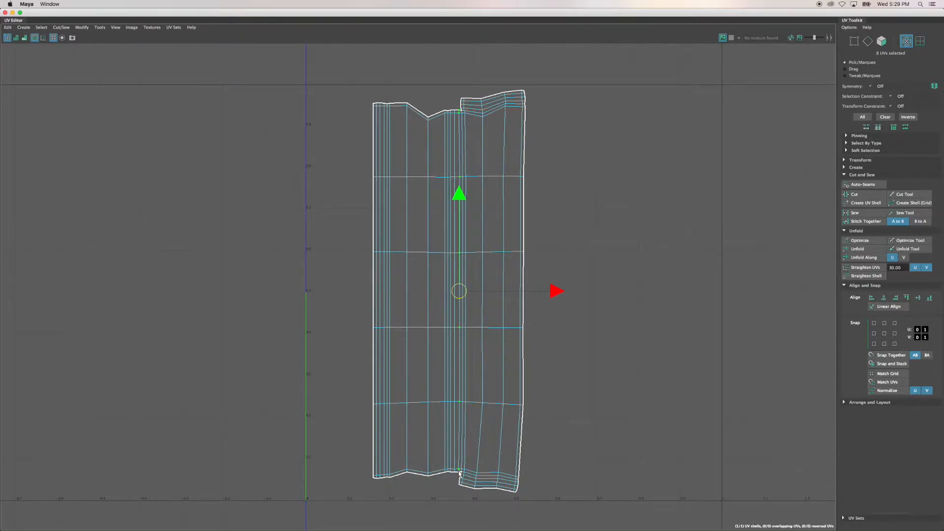
{"action": "key", "text": "g"}
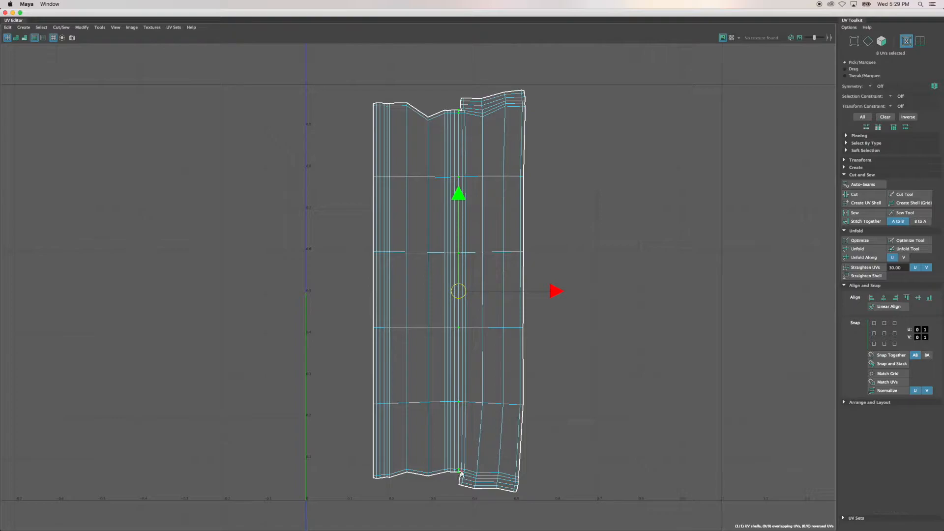
Step: Straighten the sixth and seventh UV columns, the last two of the shell's central cluster, aligning each to its minimum U
{"action": "left_click", "coordinate": [462, 472]}
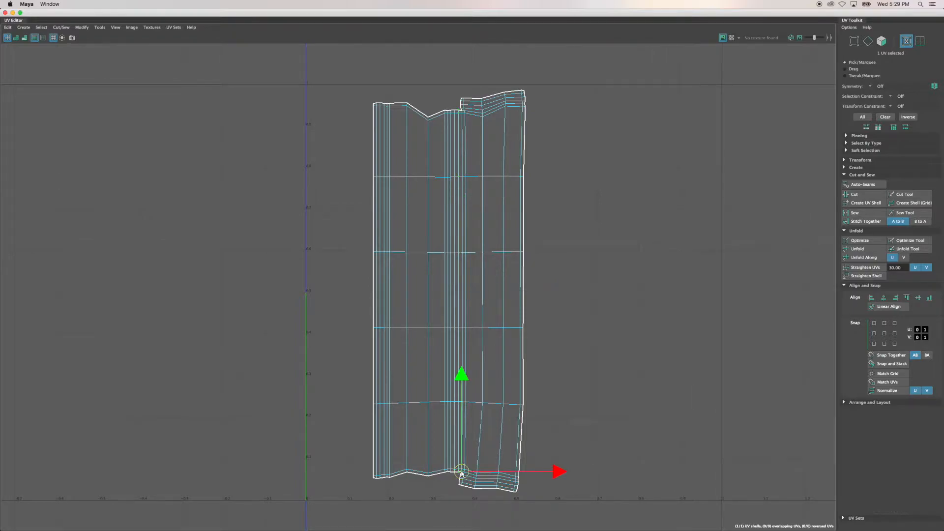
{"action": "double_click", "coordinate": [462, 113], "text": "shift"}
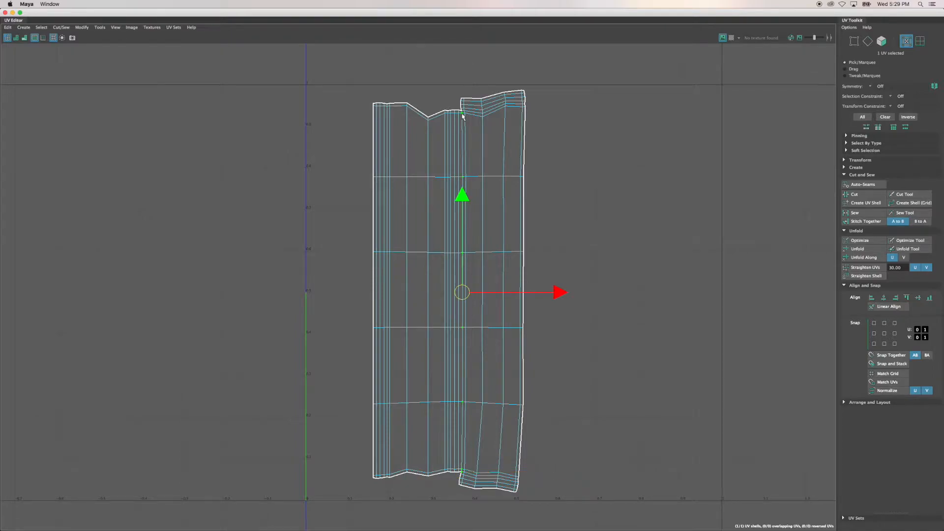
{"action": "left_click", "coordinate": [462, 113], "text": "shift"}
{"action": "key", "text": "g"}
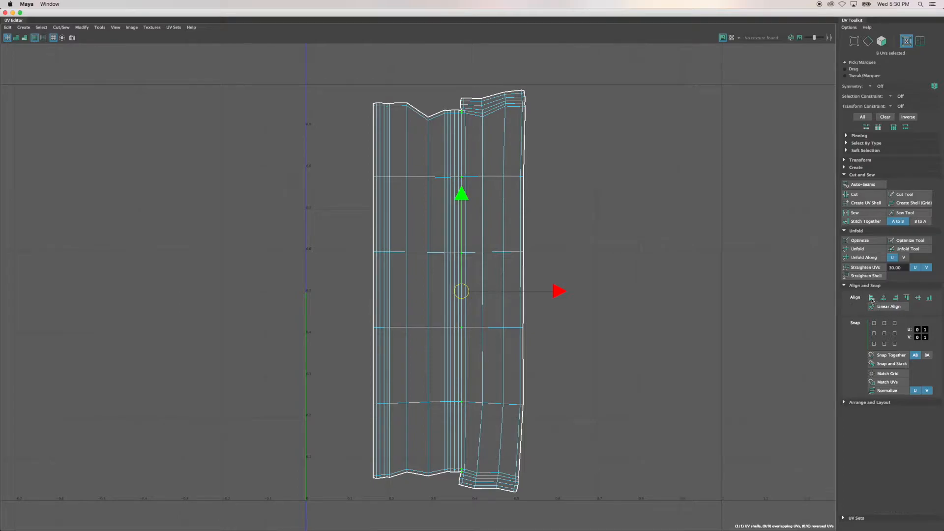
{"action": "left_click", "coordinate": [465, 114]}
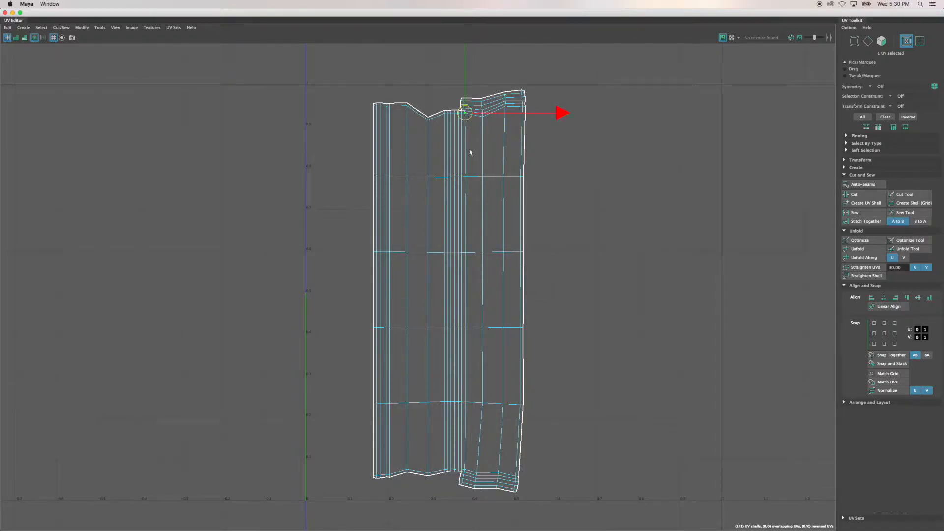
{"action": "double_click", "coordinate": [466, 471], "text": "shift"}
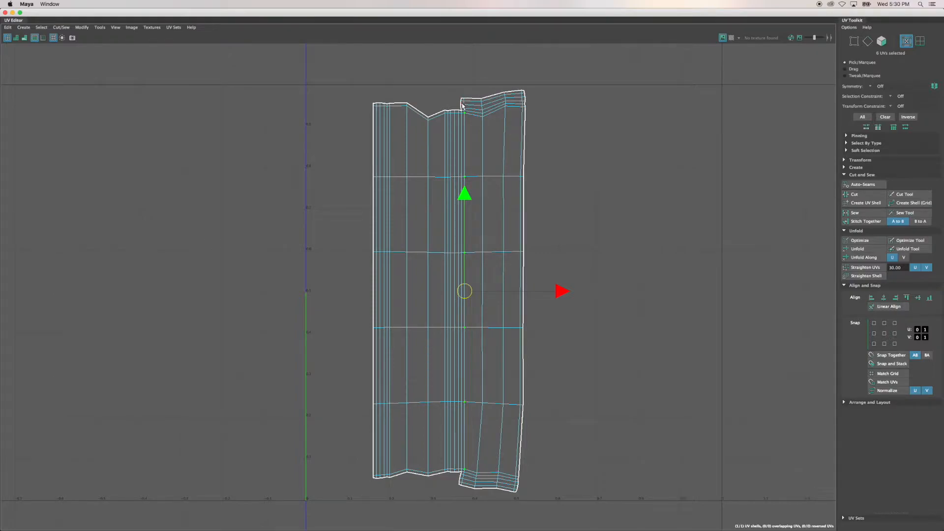
Step: Move the two left UV columns of the shell's upper flap slightly right, including the inner column's UV at the flap's base
{"action": "scroll", "coordinate": [462, 85], "scroll_direction": "up", "scroll_amount": 8}
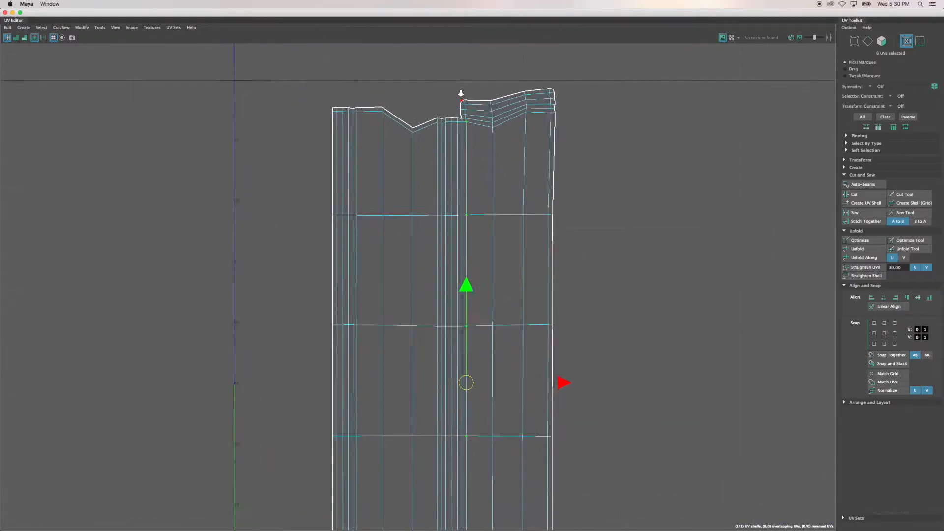
{"action": "scroll", "coordinate": [461, 94], "scroll_direction": "up", "scroll_amount": 6}
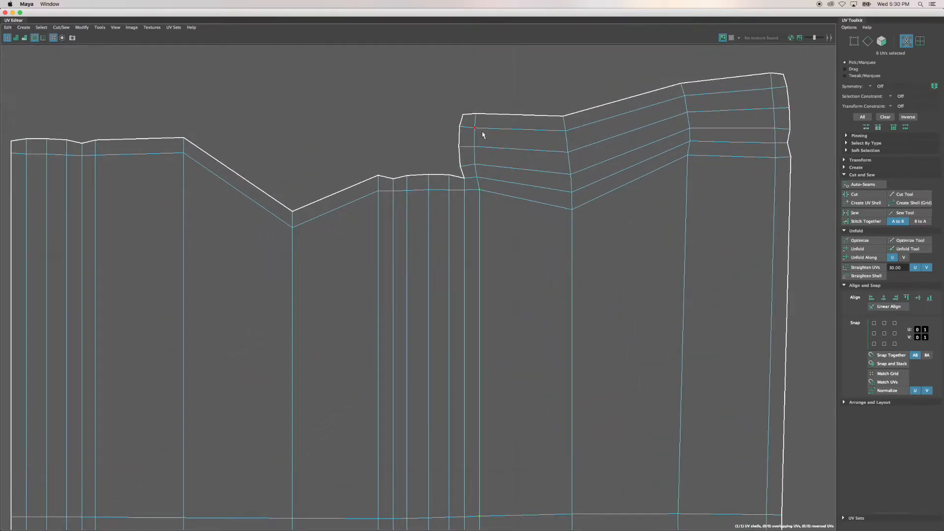
{"action": "left_click_drag", "start_coordinate": [422, 76], "coordinate": [530, 177]}
{"action": "left_click_drag", "start_coordinate": [560, 142], "coordinate": [574, 141]}
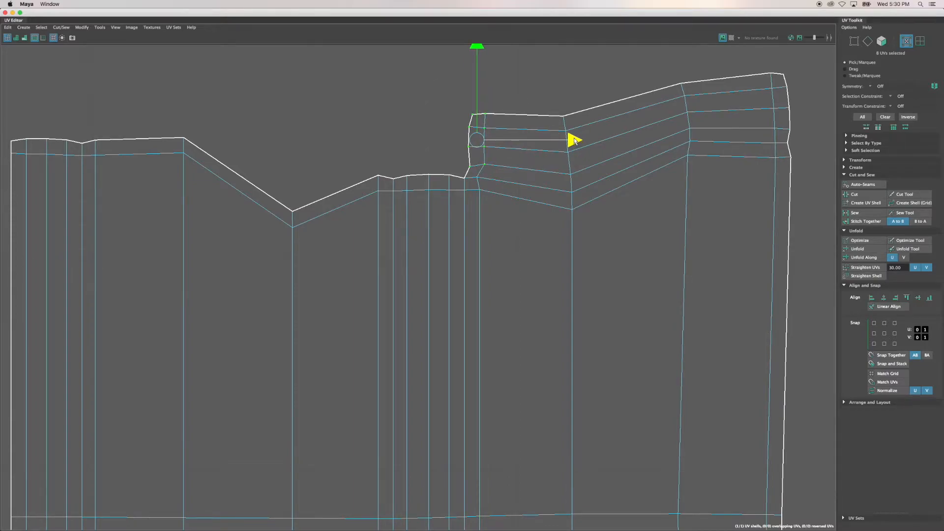
{"action": "left_click", "coordinate": [482, 180]}
{"action": "left_click_drag", "start_coordinate": [518, 180], "coordinate": [526, 179]}
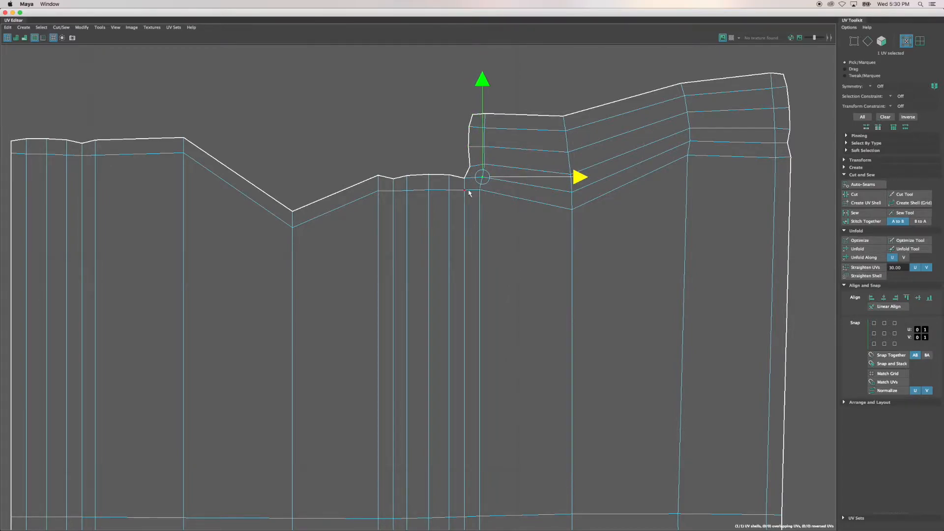
Step: Move the two left UV columns of the shell's lower flap to the right, shifting the lowest UVs a little further
{"action": "scroll", "coordinate": [499, 293], "scroll_direction": "down", "scroll_amount": 5}
{"action": "middle_click_drag", "start_coordinate": [514, 357], "coordinate": [488, 92], "text": "alt"}
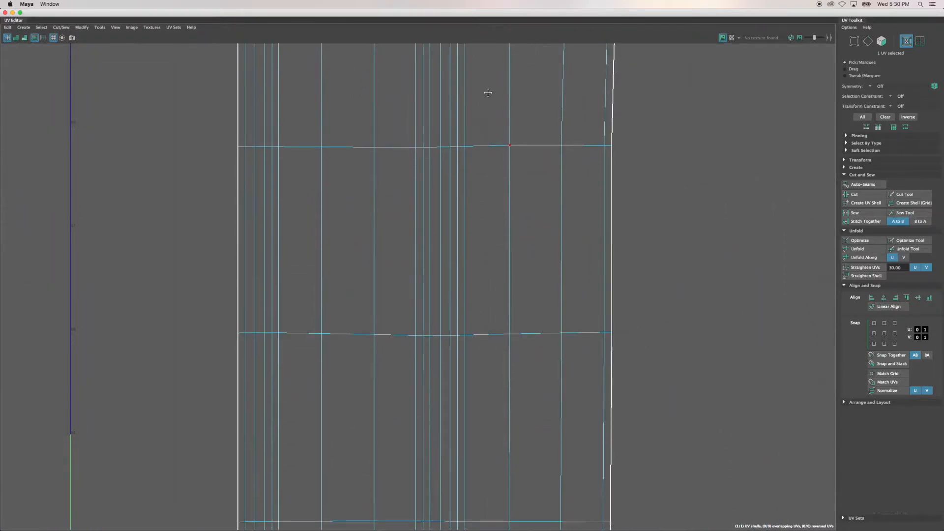
{"action": "middle_click_drag", "start_coordinate": [483, 397], "coordinate": [499, 98], "text": "alt"}
{"action": "middle_click_drag", "start_coordinate": [517, 366], "coordinate": [524, 276], "text": "alt"}
{"action": "scroll", "coordinate": [492, 332], "scroll_direction": "up", "scroll_amount": 4}
{"action": "left_click_drag", "start_coordinate": [494, 337], "coordinate": [442, 271]}
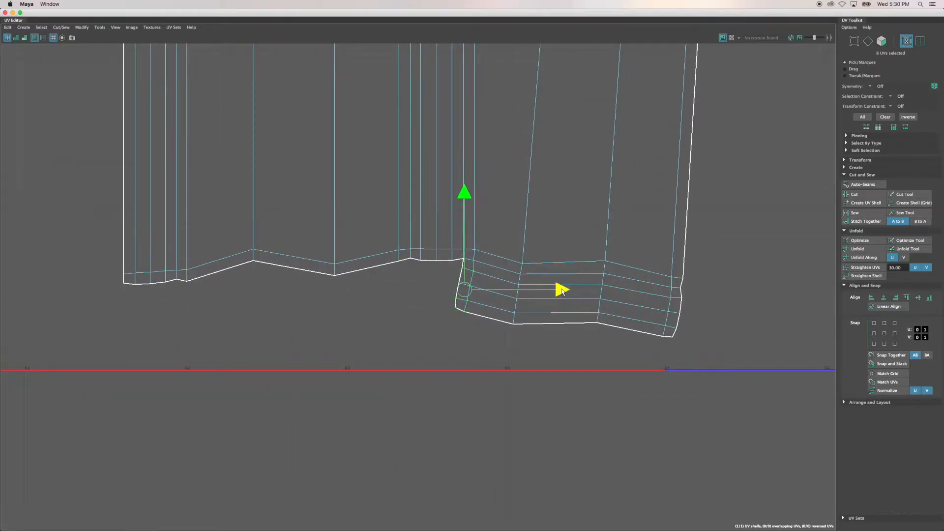
{"action": "left_click_drag", "start_coordinate": [561, 290], "coordinate": [568, 290]}
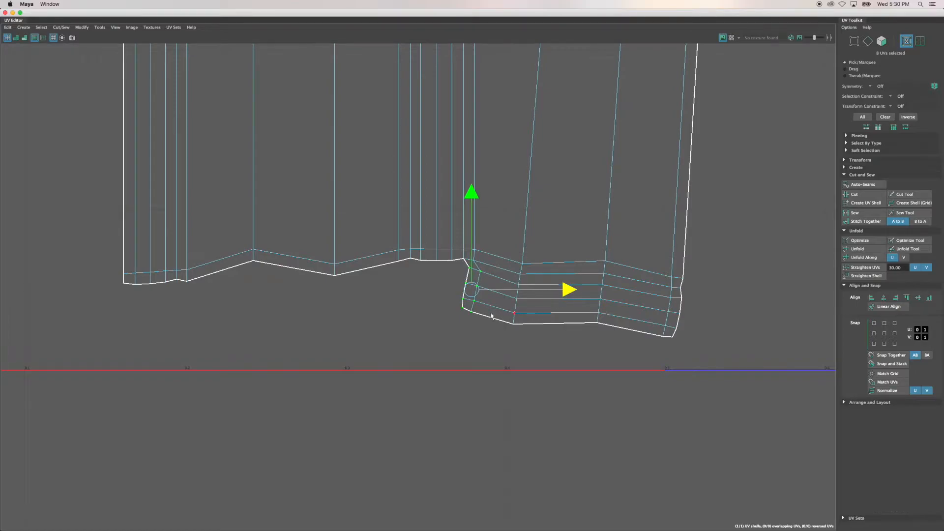
{"action": "left_click_drag", "start_coordinate": [490, 333], "coordinate": [445, 274]}
{"action": "left_click_drag", "start_coordinate": [570, 297], "coordinate": [568, 300]}
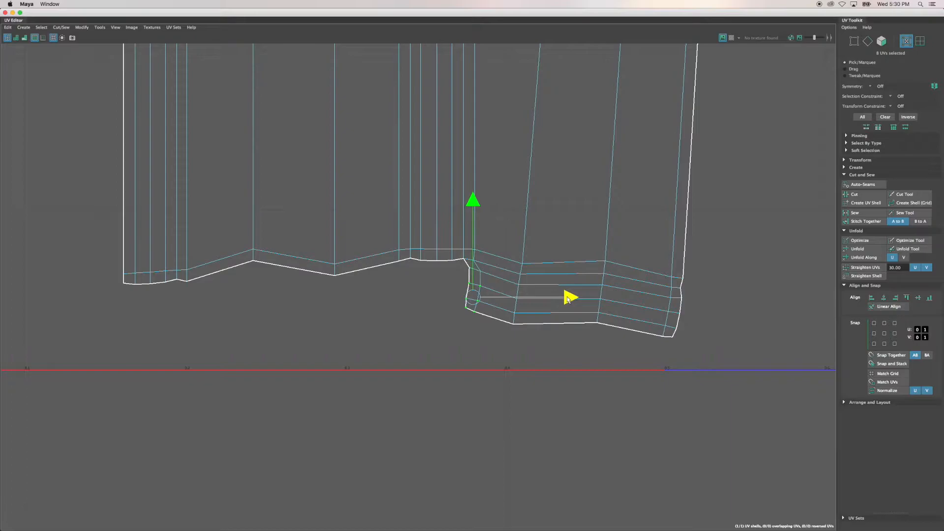
Step: Align the five UVs on the lower flap's left border, including the notch corner, to their minimum U
{"action": "left_click", "coordinate": [464, 323]}
{"action": "scroll", "coordinate": [464, 323], "scroll_direction": "up", "scroll_amount": 3}
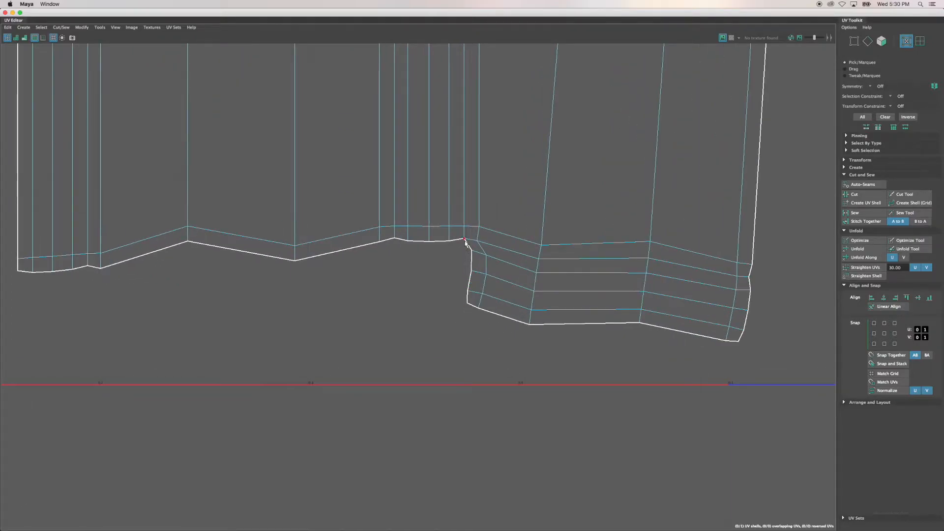
{"action": "left_click", "coordinate": [465, 239]}
{"action": "left_click", "coordinate": [472, 251], "text": "shift"}
{"action": "left_click", "coordinate": [472, 270], "text": "shift"}
{"action": "left_click", "coordinate": [468, 291], "text": "shift"}
{"action": "left_click", "coordinate": [467, 302], "text": "shift"}
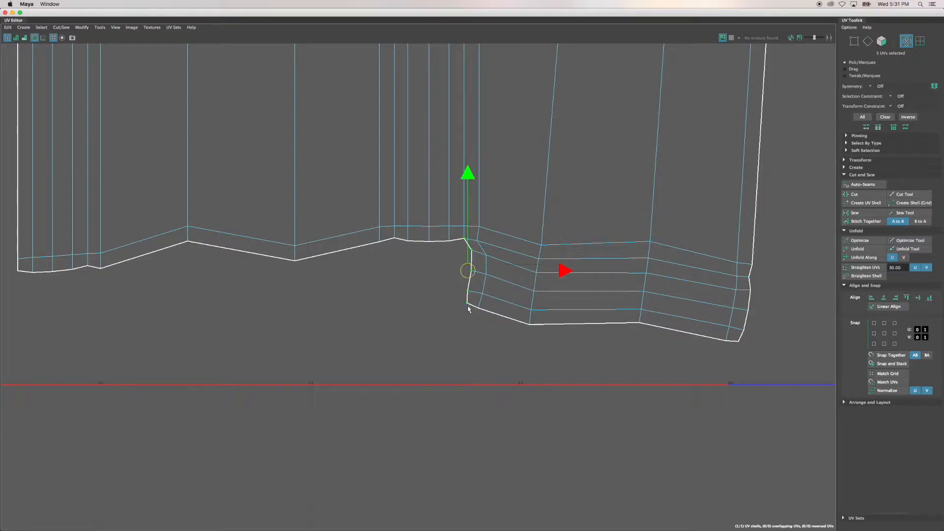
{"action": "left_click", "coordinate": [874, 308]}
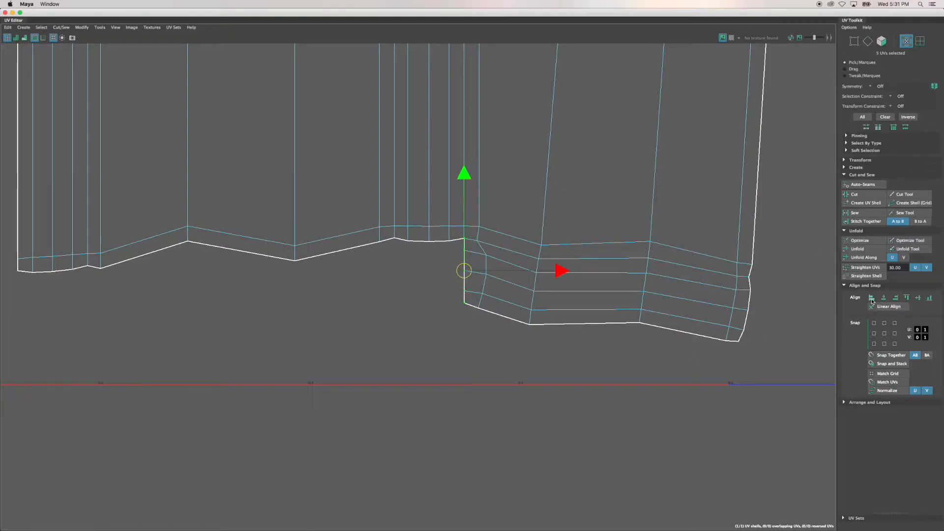
{"action": "left_click_drag", "start_coordinate": [503, 316], "coordinate": [471, 214]}
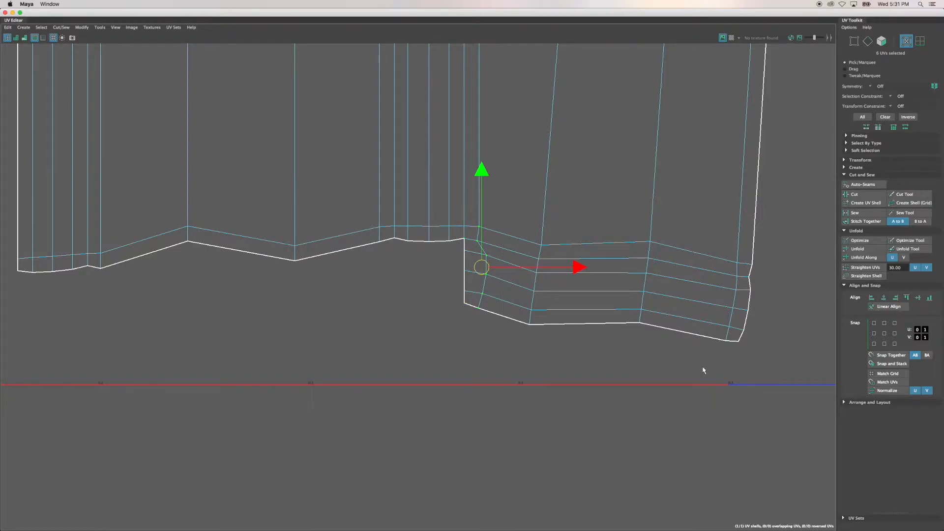
{"action": "key", "text": "g"}
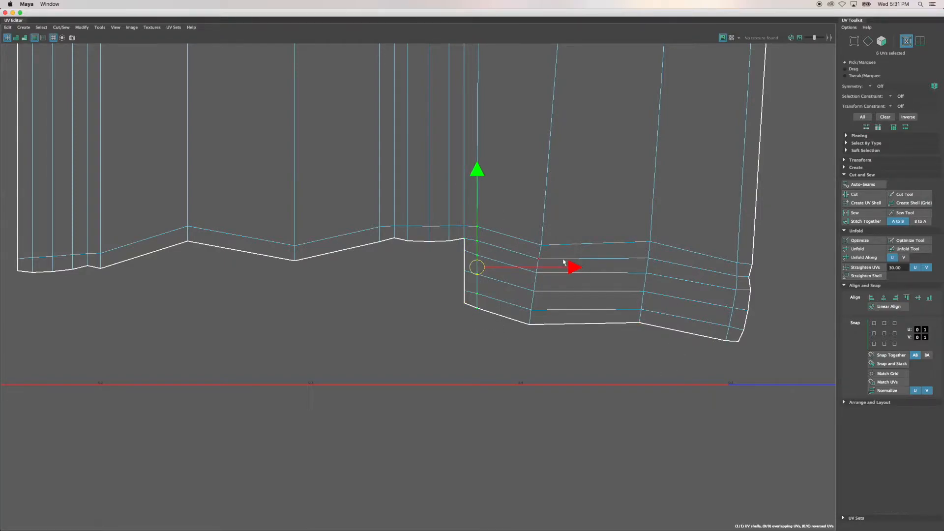
{"action": "key", "text": "ctrl+z"}
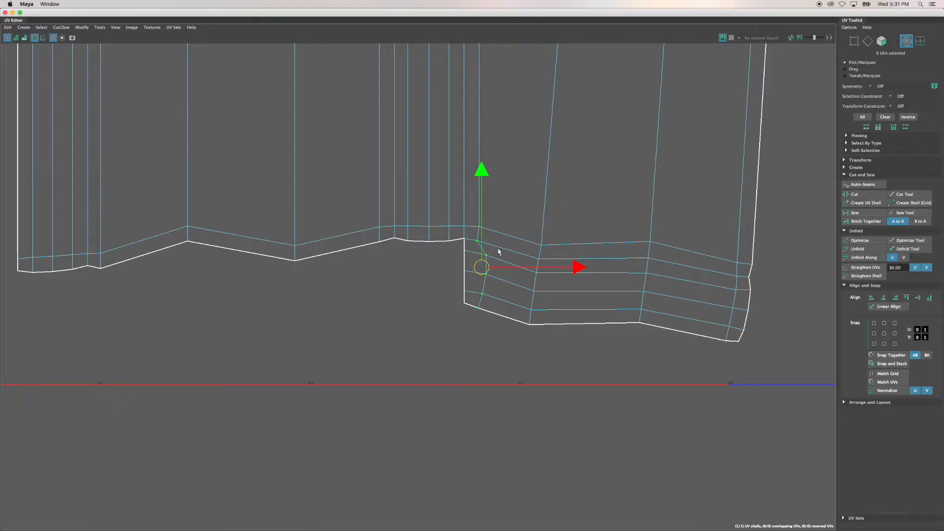
Step: Shift the lower flap's inner-column UVs slightly right and align them with the column's UV above to the minimum U
{"action": "left_click_drag", "start_coordinate": [497, 338], "coordinate": [471, 239]}
{"action": "left_click", "coordinate": [480, 227], "text": "ctrl"}
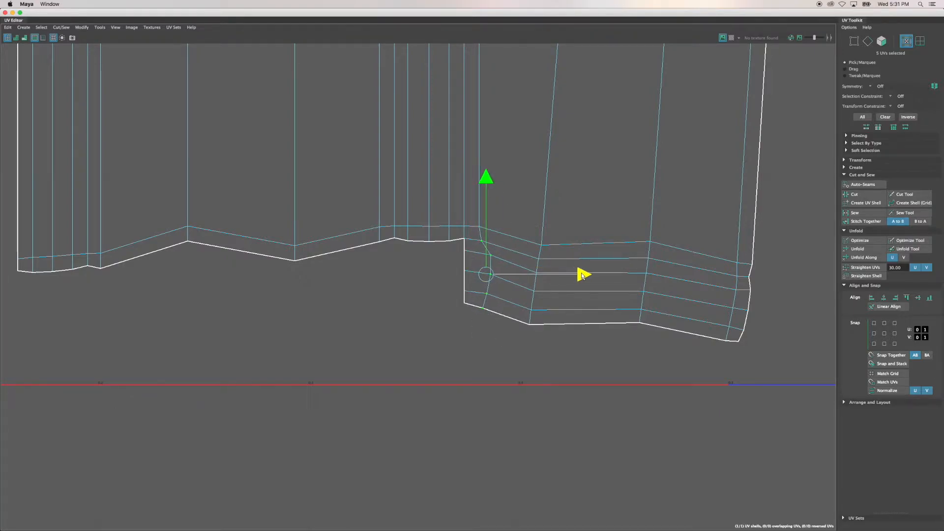
{"action": "left_click_drag", "start_coordinate": [504, 337], "coordinate": [472, 216]}
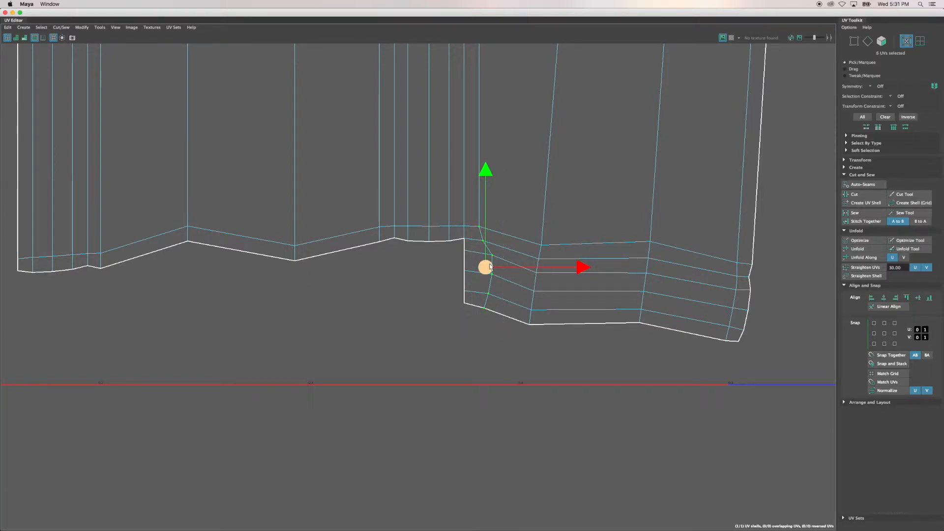
{"action": "key", "text": "g"}
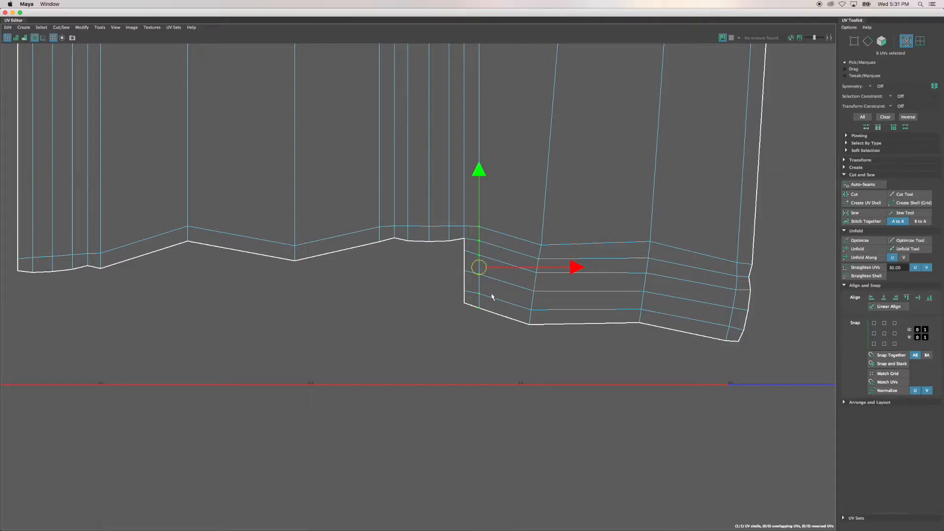
Step: Straighten the upper flap's left border and its neighbouring inner UV column, aligning each to its minimum U
{"action": "scroll", "coordinate": [512, 260], "scroll_direction": "down", "scroll_amount": 4}
{"action": "mouse_move", "coordinate": [516, 126]}
{"action": "middle_mouse_down", "text": "alt"}
{"action": "mouse_move", "coordinate": [512, 405]}
{"action": "mouse_move", "coordinate": [525, 321]}
{"action": "mouse_move", "coordinate": [523, 413]}
{"action": "middle_mouse_up", "text": "alt"}
{"action": "middle_click_drag", "start_coordinate": [507, 230], "coordinate": [497, 421], "text": "alt"}
{"action": "middle_click_drag", "start_coordinate": [480, 213], "coordinate": [478, 411], "text": "alt"}
{"action": "middle_click_drag", "start_coordinate": [485, 177], "coordinate": [473, 384], "text": "alt"}
{"action": "middle_click_drag", "start_coordinate": [477, 243], "coordinate": [483, 314], "text": "alt"}
{"action": "scroll", "coordinate": [483, 263], "scroll_direction": "up", "scroll_amount": 5}
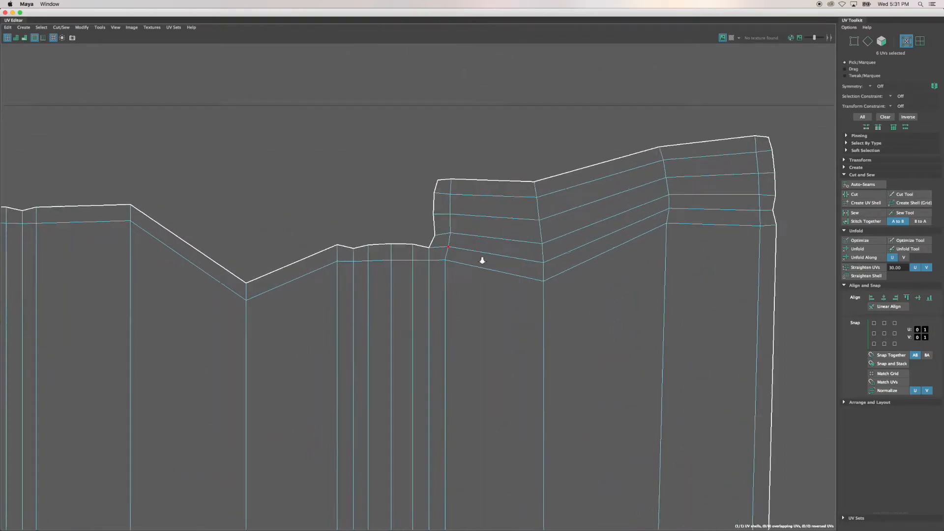
{"action": "left_click_drag", "start_coordinate": [396, 143], "coordinate": [432, 251]}
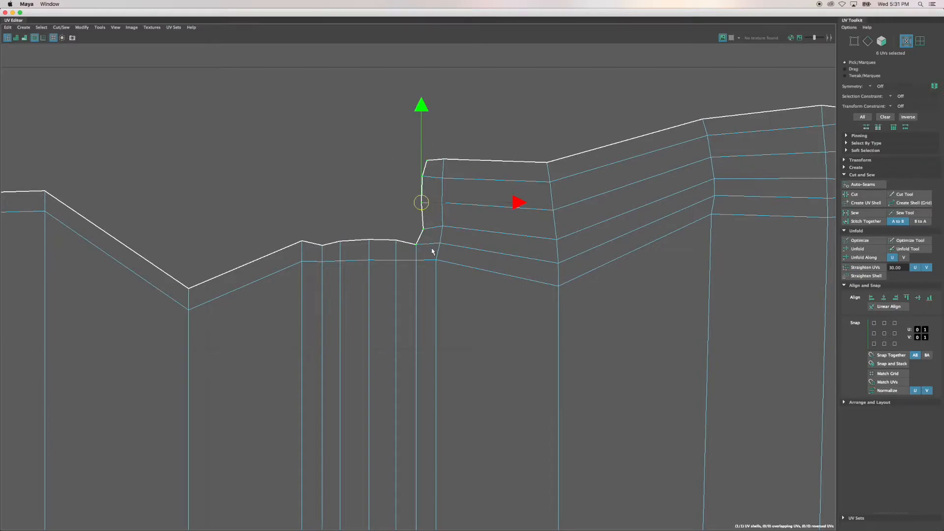
{"action": "key", "text": "g"}
{"action": "left_click_drag", "start_coordinate": [475, 295], "coordinate": [430, 143]}
{"action": "key", "text": "g"}
Step: Align the first wide-spaced UV column right of the central cluster to its minimum U and move it slightly right
{"action": "scroll", "coordinate": [520, 341], "scroll_direction": "down", "scroll_amount": 6}
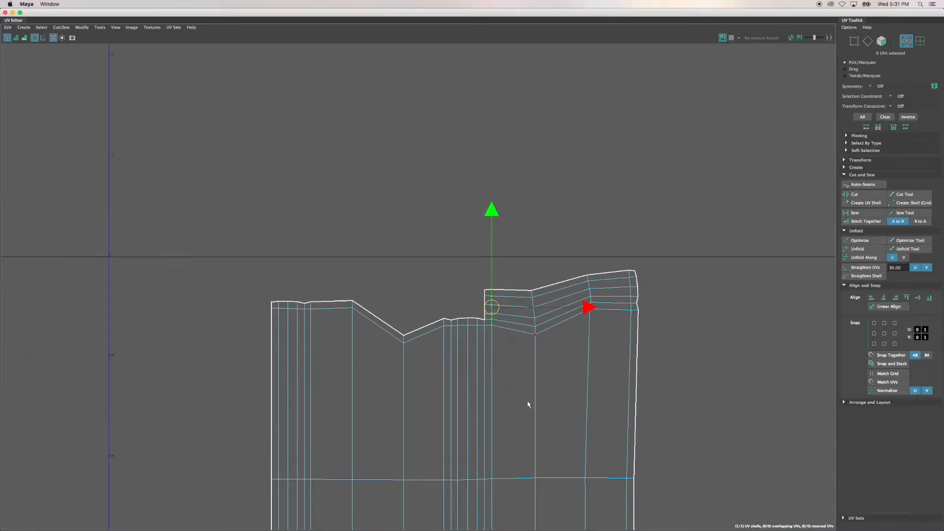
{"action": "middle_click_drag", "start_coordinate": [527, 405], "coordinate": [506, 217], "text": "alt"}
{"action": "scroll", "coordinate": [506, 249], "scroll_direction": "down", "scroll_amount": 3}
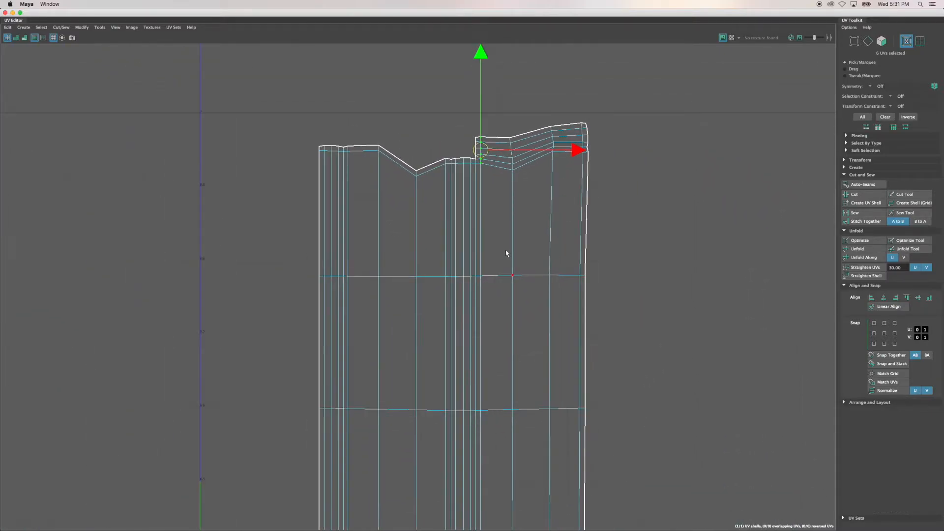
{"action": "scroll", "coordinate": [506, 252], "scroll_direction": "down", "scroll_amount": 3}
{"action": "middle_click_drag", "start_coordinate": [517, 310], "coordinate": [514, 217], "text": "alt"}
{"action": "left_click", "coordinate": [638, 209]}
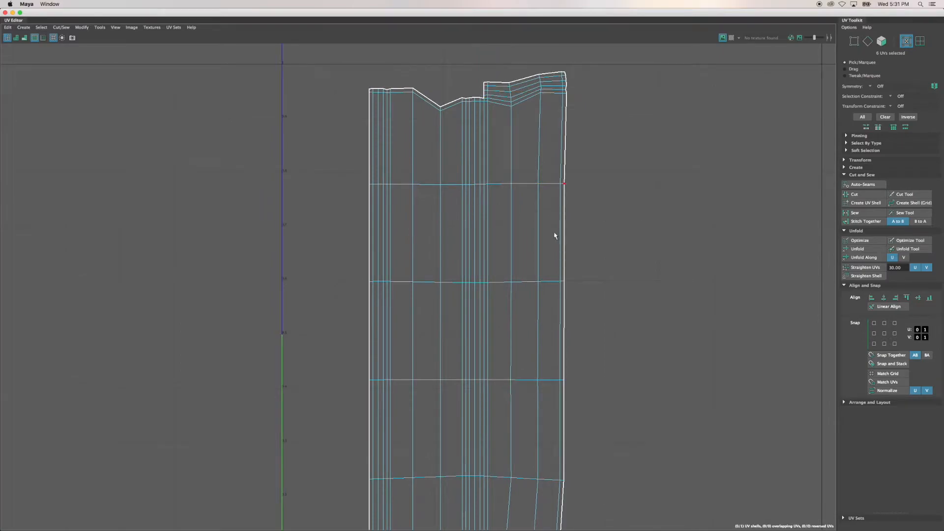
{"action": "scroll", "coordinate": [510, 219], "scroll_direction": "down", "scroll_amount": 3}
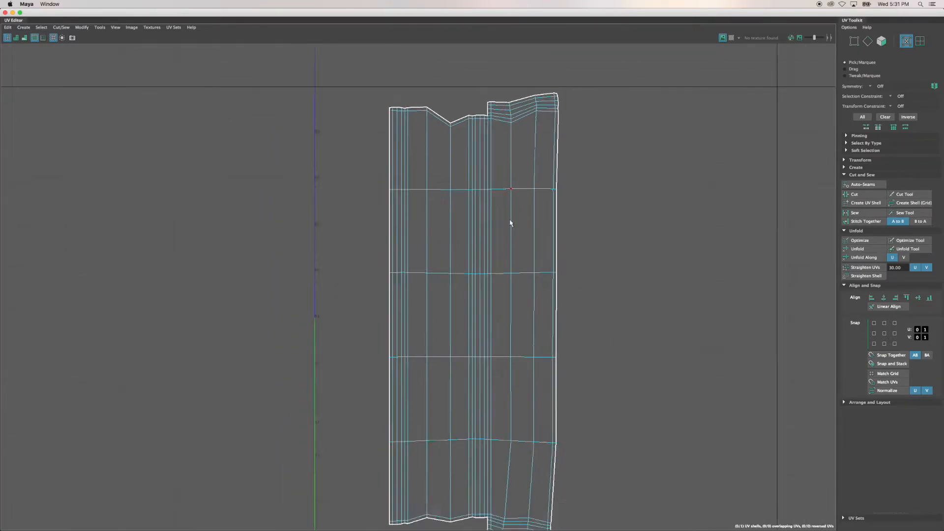
{"action": "left_click_drag", "start_coordinate": [500, 104], "coordinate": [519, 512]}
{"action": "key", "text": "g"}
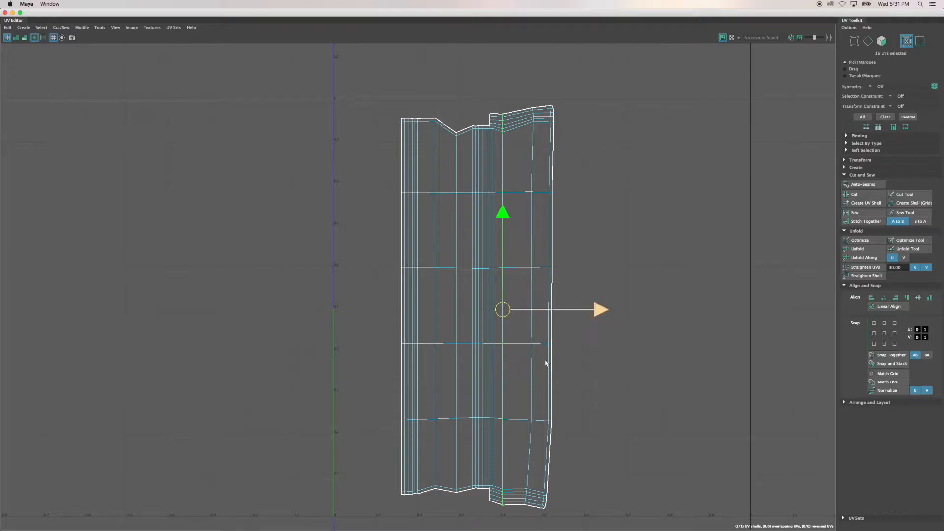
{"action": "left_click_drag", "start_coordinate": [598, 311], "coordinate": [603, 311]}
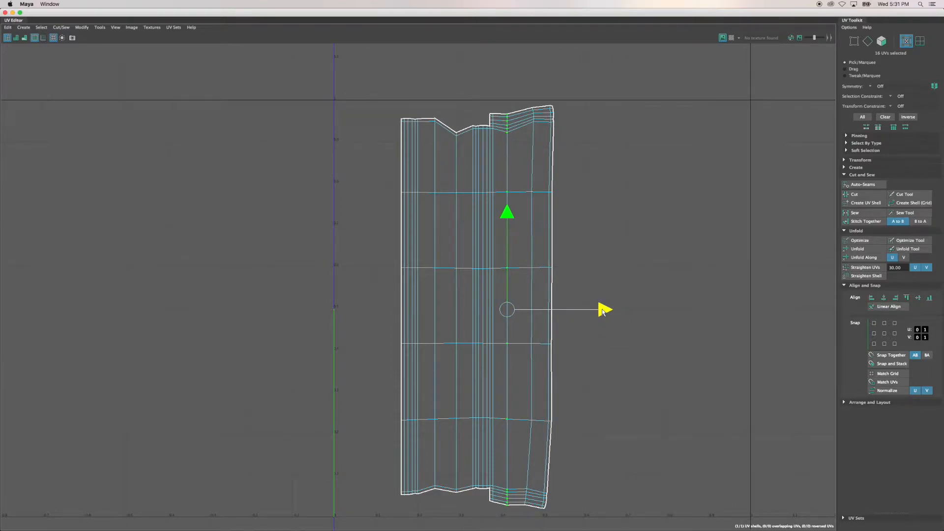
Step: Align the second wide-spaced UV column right of the central cluster to its minimum U and move it slightly right
{"action": "left_click_drag", "start_coordinate": [519, 97], "coordinate": [537, 360]}
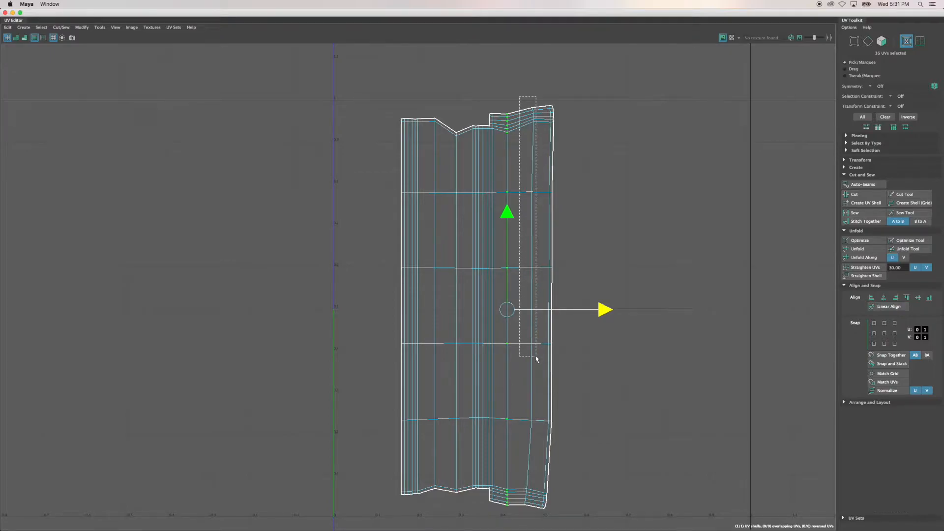
{"action": "left_click_drag", "start_coordinate": [537, 359], "coordinate": [539, 511]}
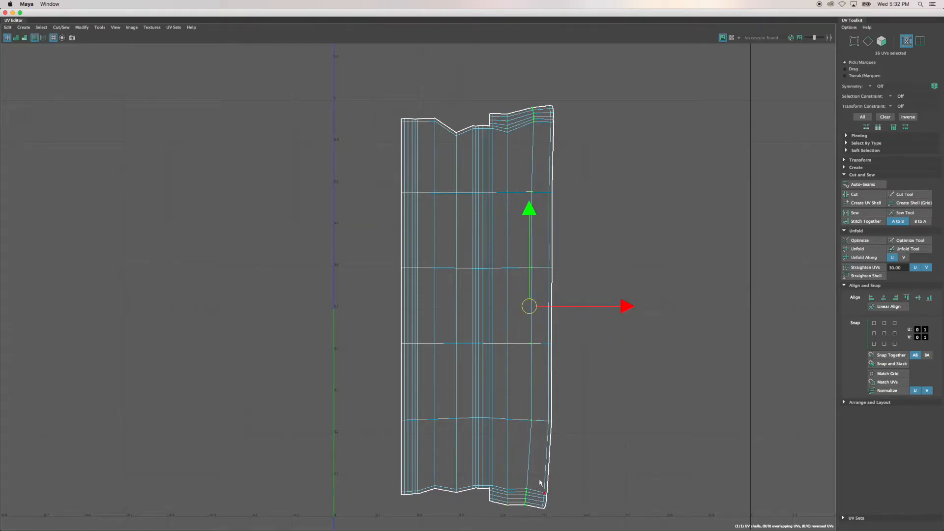
{"action": "key", "text": "g"}
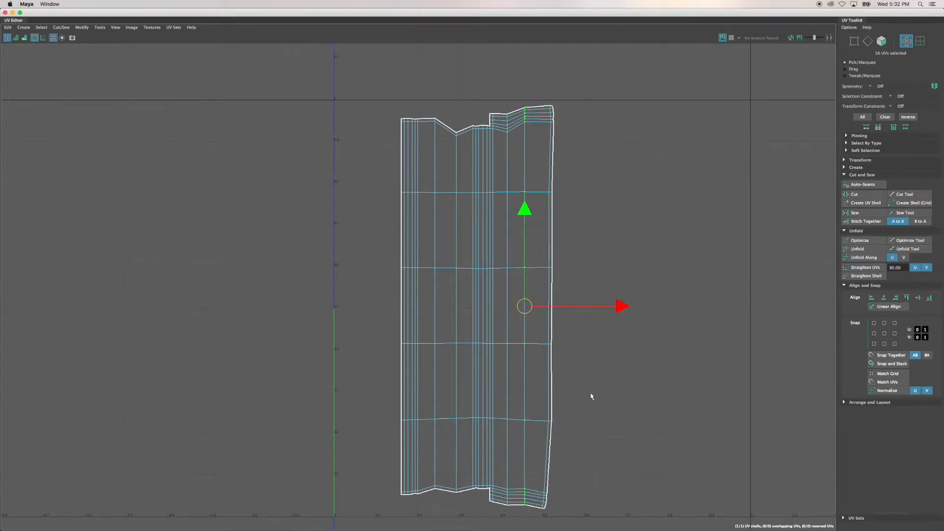
{"action": "left_click_drag", "start_coordinate": [622, 305], "coordinate": [628, 308]}
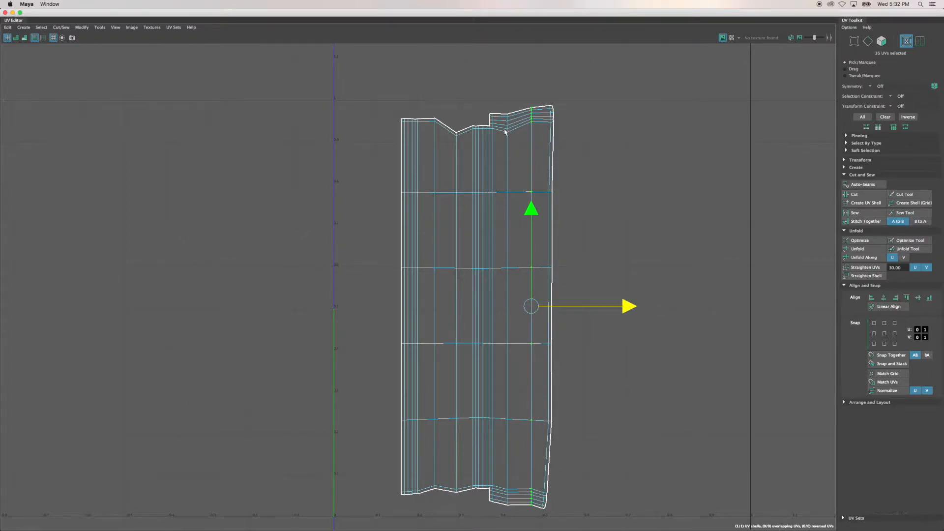
Step: Move the first wide-spaced UV column right of the central cluster slightly further right
{"action": "left_click", "coordinate": [499, 106]}
{"action": "left_click_drag", "start_coordinate": [503, 117], "coordinate": [516, 510]}
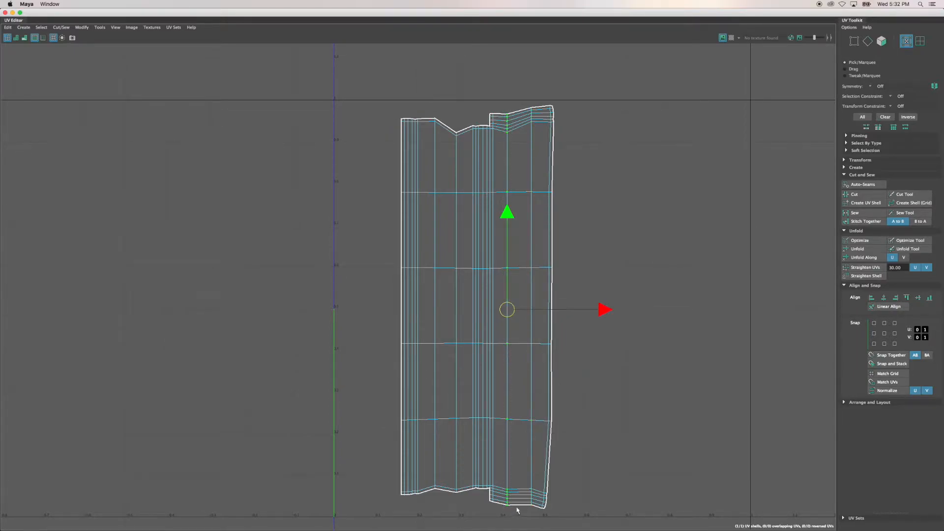
{"action": "left_click_drag", "start_coordinate": [604, 309], "coordinate": [613, 310]}
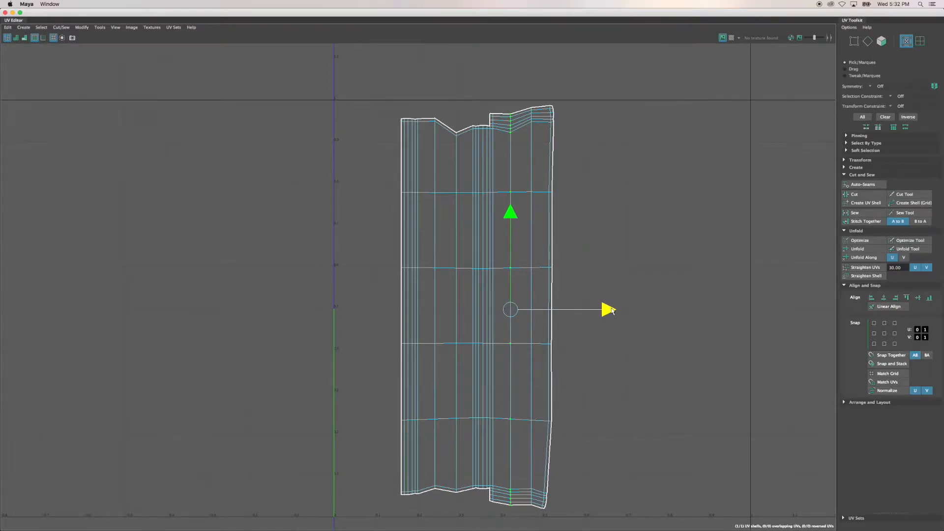
{"action": "left_click_drag", "start_coordinate": [613, 311], "coordinate": [613, 311]}
Step: Align the full inner UV column beside the shell's right border to its minimum U
{"action": "scroll", "coordinate": [538, 126], "scroll_direction": "up", "scroll_amount": 5}
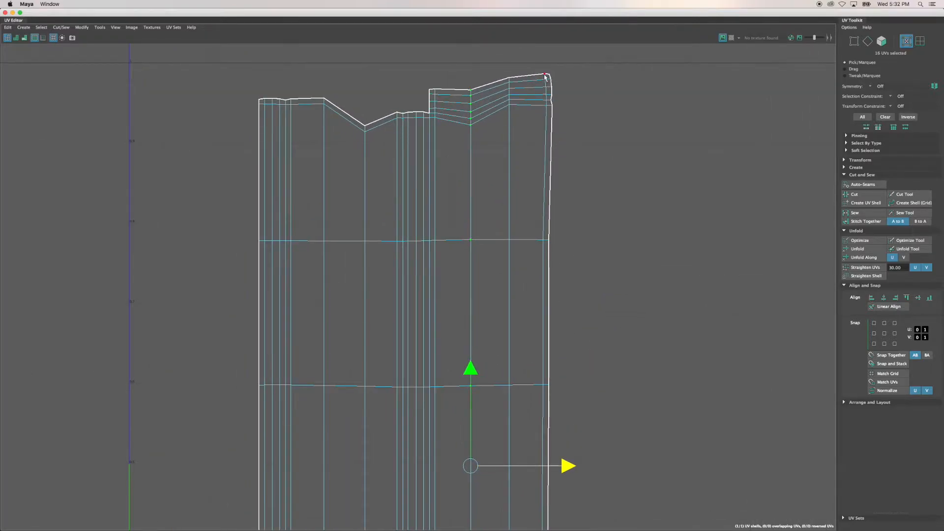
{"action": "left_click", "coordinate": [545, 77]}
{"action": "scroll", "coordinate": [571, 306], "scroll_direction": "down", "scroll_amount": 5}
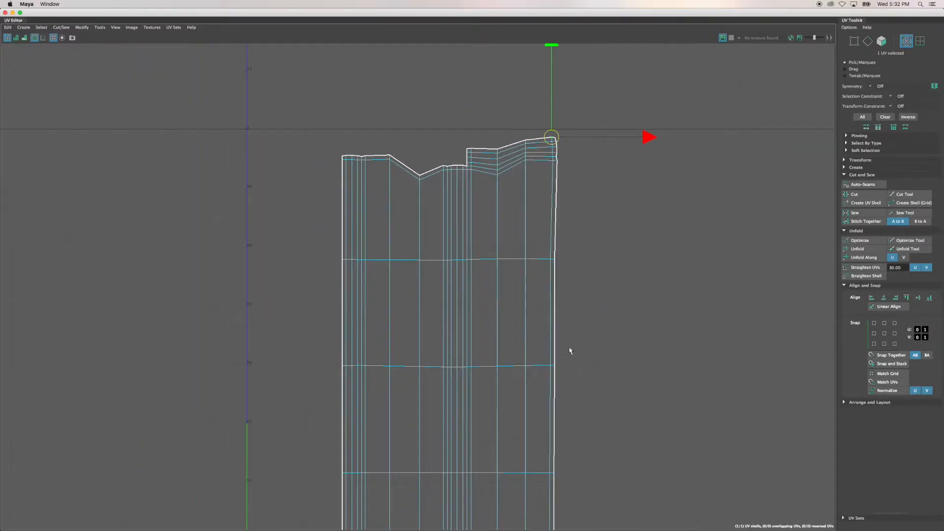
{"action": "middle_click_drag", "start_coordinate": [597, 394], "coordinate": [580, 144], "text": "alt"}
{"action": "scroll", "coordinate": [568, 449], "scroll_direction": "up", "scroll_amount": 5}
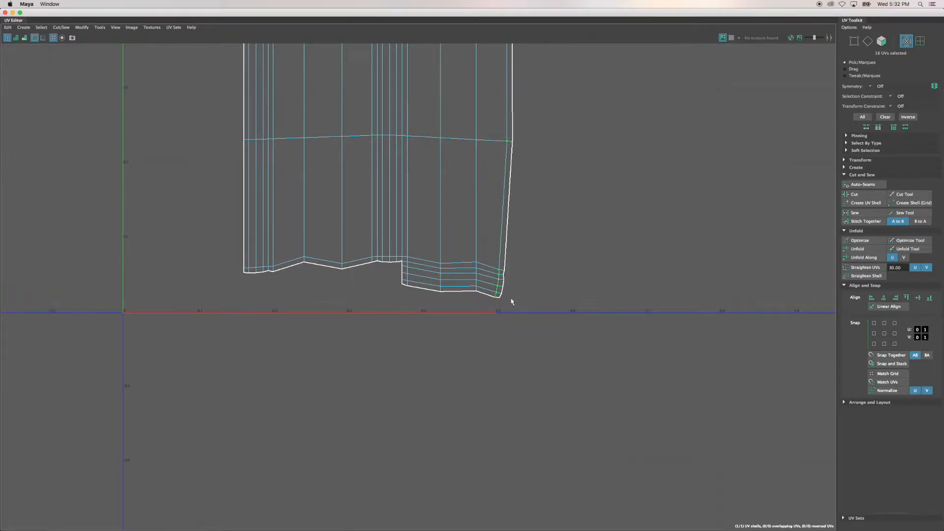
{"action": "key", "text": "g"}
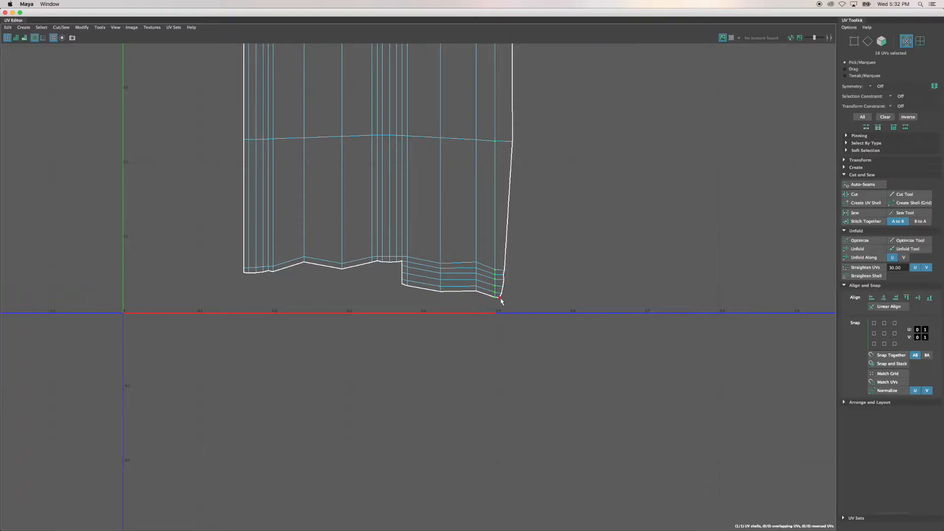
Step: Align all UVs on the shell's right border to their minimum U and move the border slightly right of the inner column
{"action": "key", "text": "w"}
{"action": "left_click_drag", "start_coordinate": [529, 159], "coordinate": [506, 128], "text": "shift"}
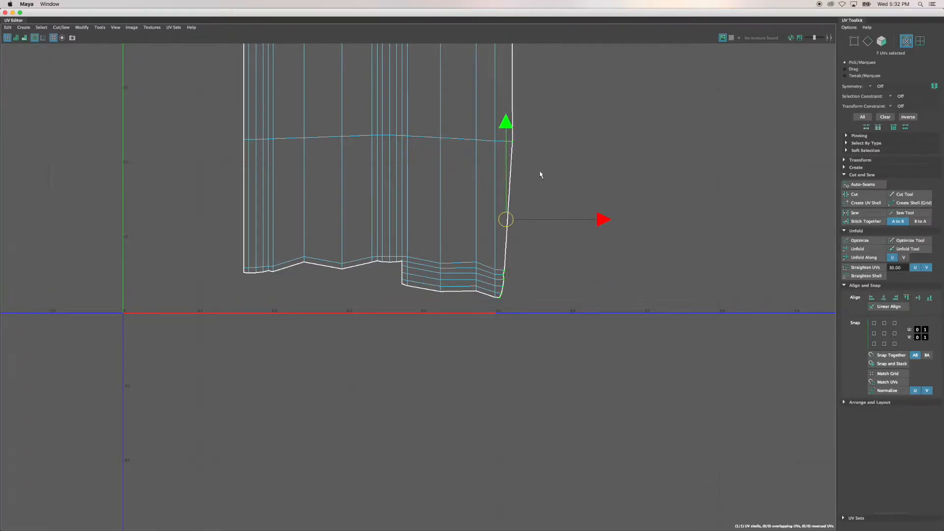
{"action": "middle_click_drag", "start_coordinate": [569, 122], "coordinate": [556, 530], "text": "alt"}
{"action": "scroll", "coordinate": [584, 447], "scroll_direction": "down", "scroll_amount": 1}
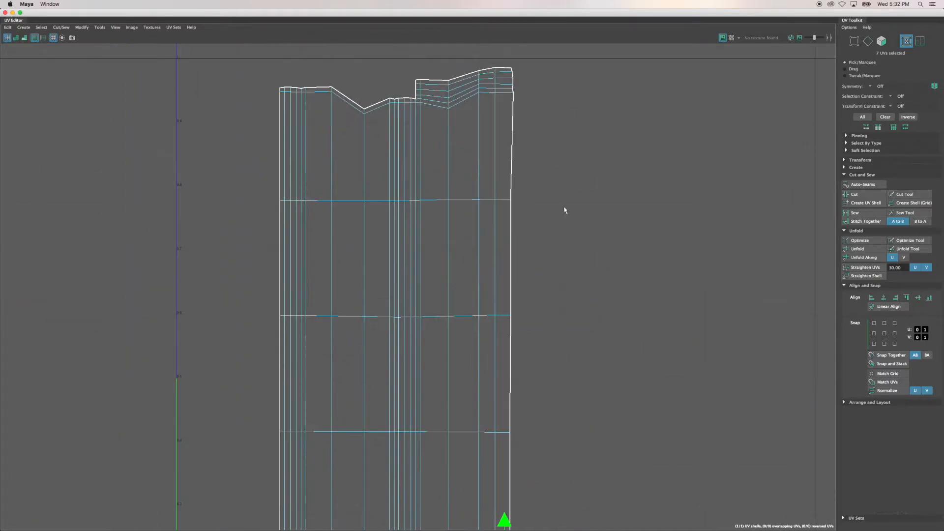
{"action": "double_click", "coordinate": [513, 73], "text": "shift"}
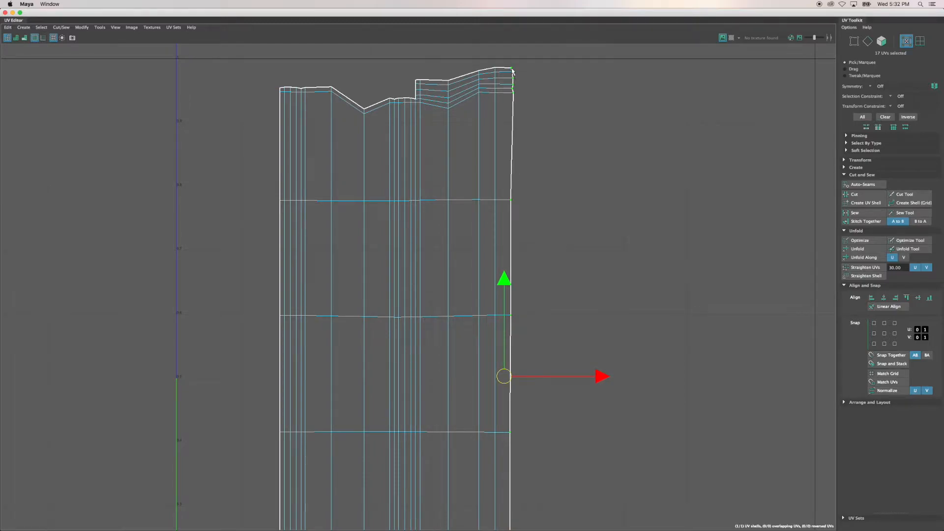
{"action": "key", "text": "g"}
{"action": "left_click_drag", "start_coordinate": [593, 376], "coordinate": [595, 381]}
{"action": "left_click_drag", "start_coordinate": [596, 378], "coordinate": [597, 378]}
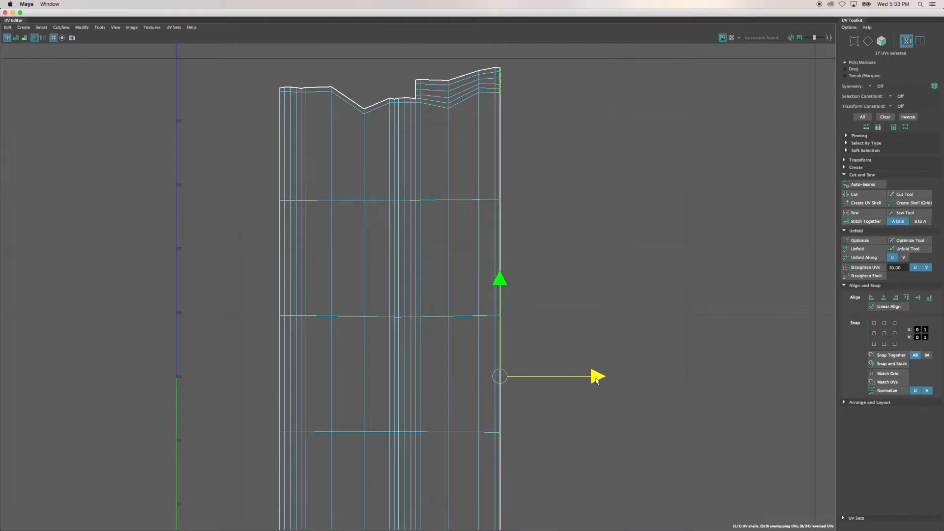
Step: Separate the overlapping UVs at the lower flap's right corner, moving one onto the inner column and the other onto the right border
{"action": "scroll", "coordinate": [577, 372], "scroll_direction": "down", "scroll_amount": 3}
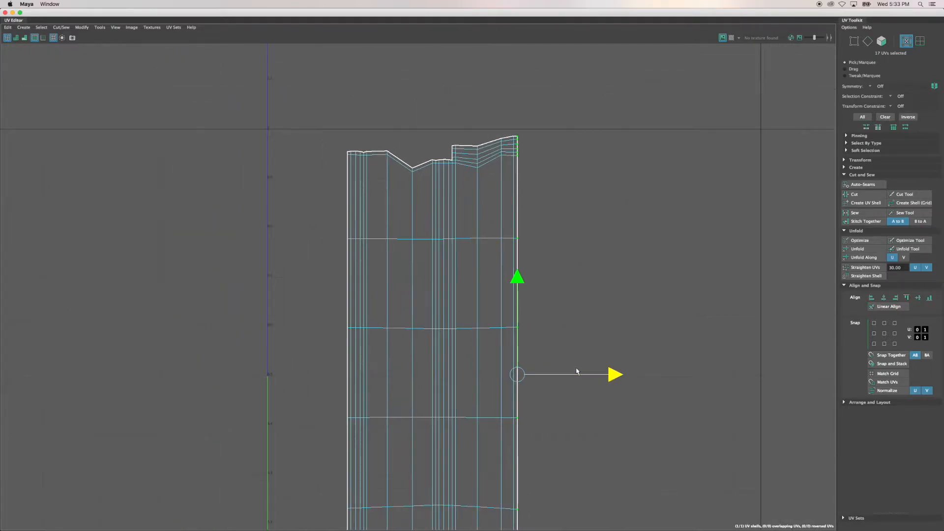
{"action": "middle_click_drag", "start_coordinate": [578, 371], "coordinate": [566, 216], "text": "alt"}
{"action": "scroll", "coordinate": [527, 460], "scroll_direction": "up", "scroll_amount": 5}
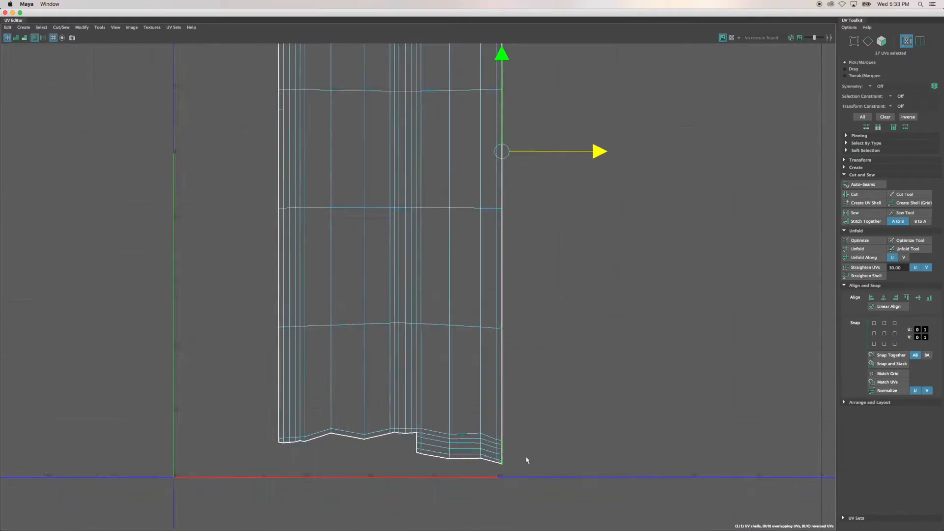
{"action": "left_click", "coordinate": [488, 470]}
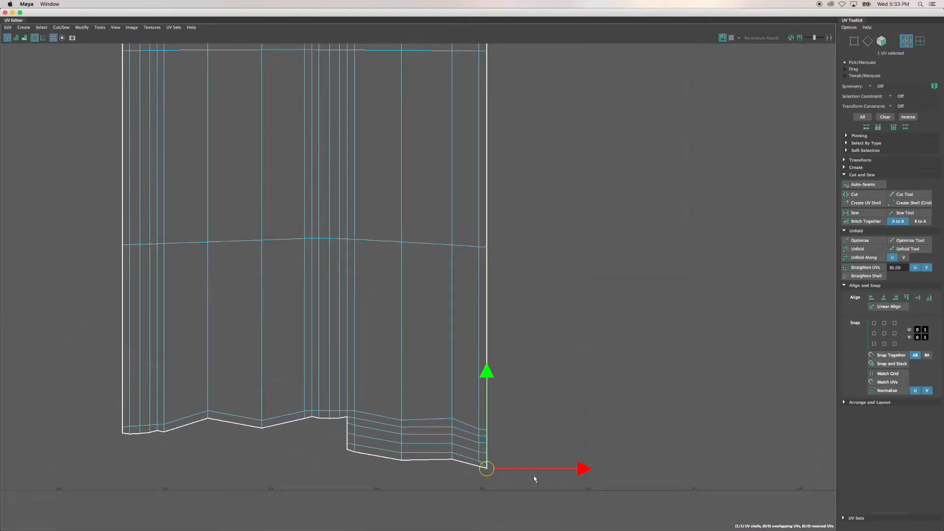
{"action": "left_click_drag", "start_coordinate": [578, 470], "coordinate": [586, 470]}
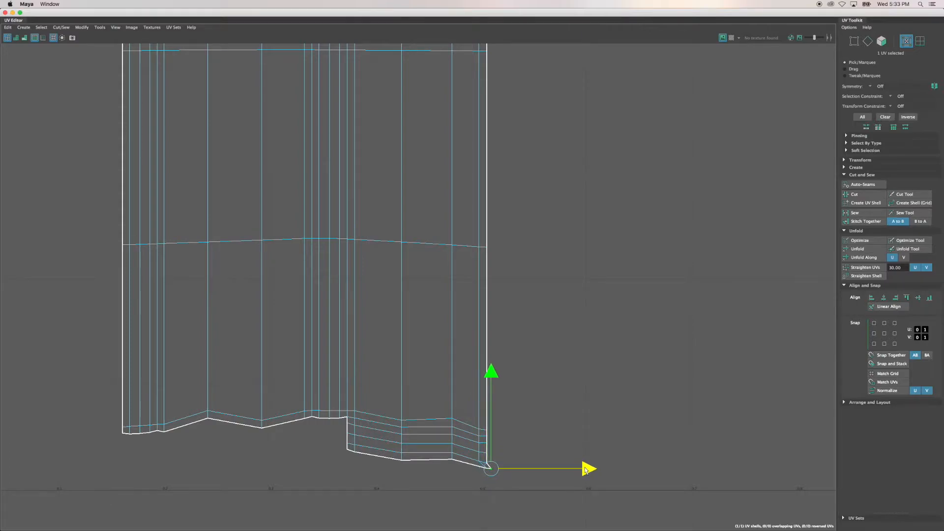
{"action": "left_click", "coordinate": [526, 484]}
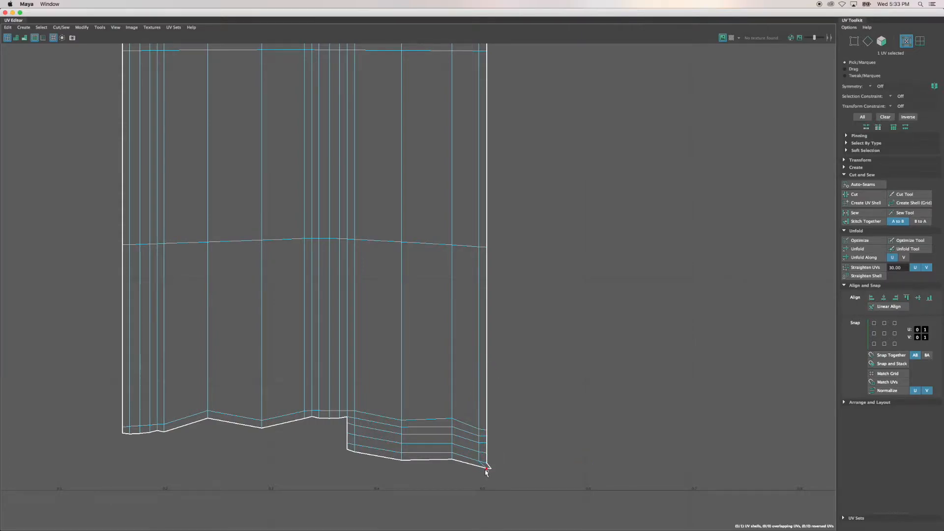
{"action": "left_click", "coordinate": [487, 469]}
{"action": "left_click_drag", "start_coordinate": [582, 470], "coordinate": [575, 470]}
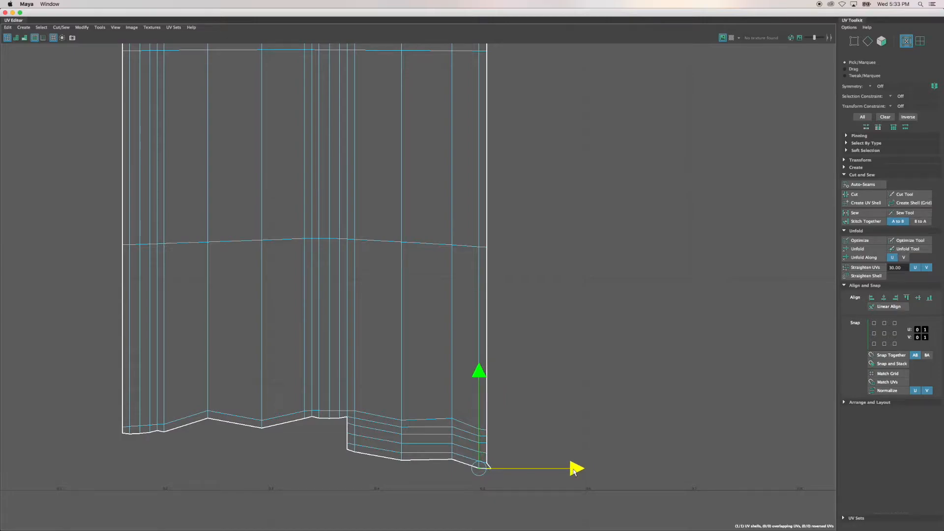
{"action": "left_click", "coordinate": [495, 477]}
{"action": "left_click", "coordinate": [491, 470]}
{"action": "left_click_drag", "start_coordinate": [592, 471], "coordinate": [587, 470]}
{"action": "left_click", "coordinate": [548, 427]}
Step: Move the shell's right border and its adjacent inner UV column together slightly right
{"action": "middle_click_drag", "start_coordinate": [524, 201], "coordinate": [552, 326], "text": "alt"}
{"action": "scroll", "coordinate": [551, 327], "scroll_direction": "down", "scroll_amount": 7}
{"action": "scroll", "coordinate": [557, 383], "scroll_direction": "down", "scroll_amount": 3}
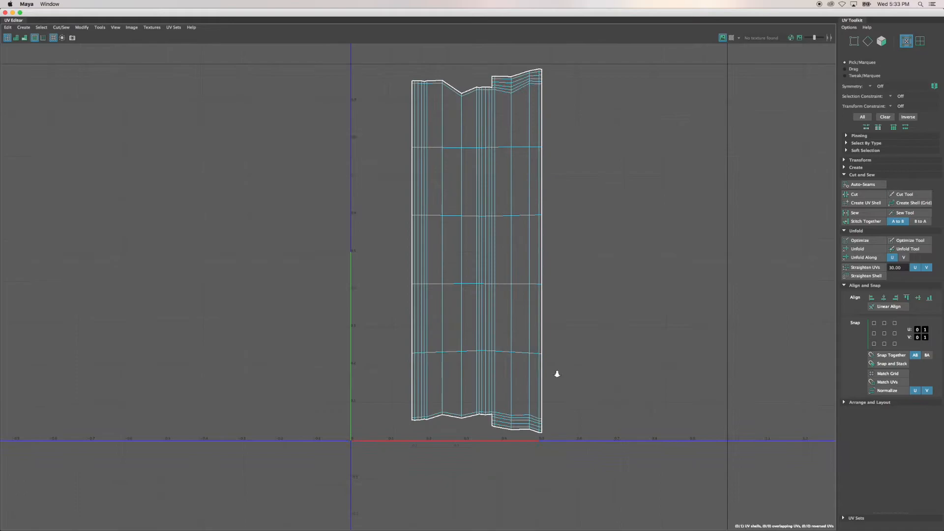
{"action": "left_click_drag", "start_coordinate": [561, 476], "coordinate": [532, 77]}
{"action": "left_click_drag", "start_coordinate": [632, 276], "coordinate": [637, 279]}
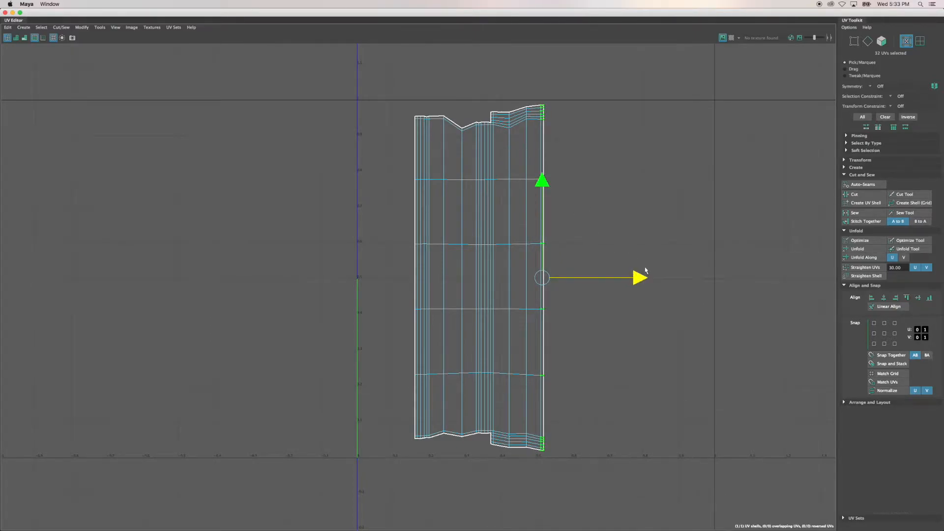
{"action": "left_click_drag", "start_coordinate": [640, 278], "coordinate": [642, 279]}
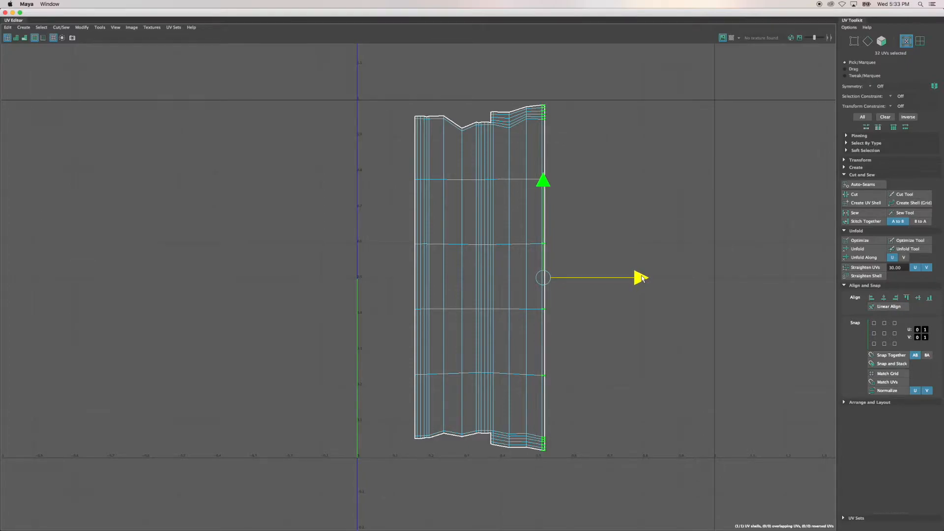
{"action": "left_click", "coordinate": [618, 212]}
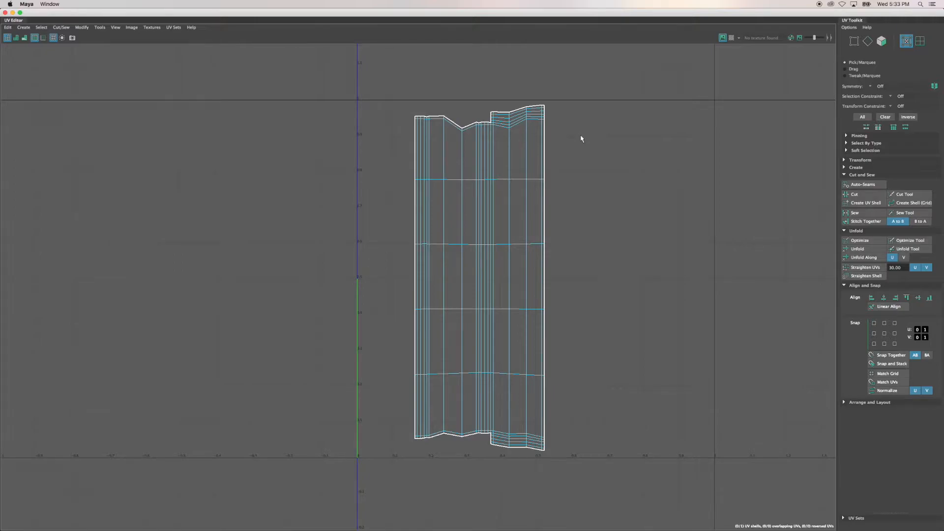
Step: Examine the horizontal UV rows along the shell's lower and upper ends, especially on the two flaps
{"action": "scroll", "coordinate": [523, 116], "scroll_direction": "up", "scroll_amount": 5}
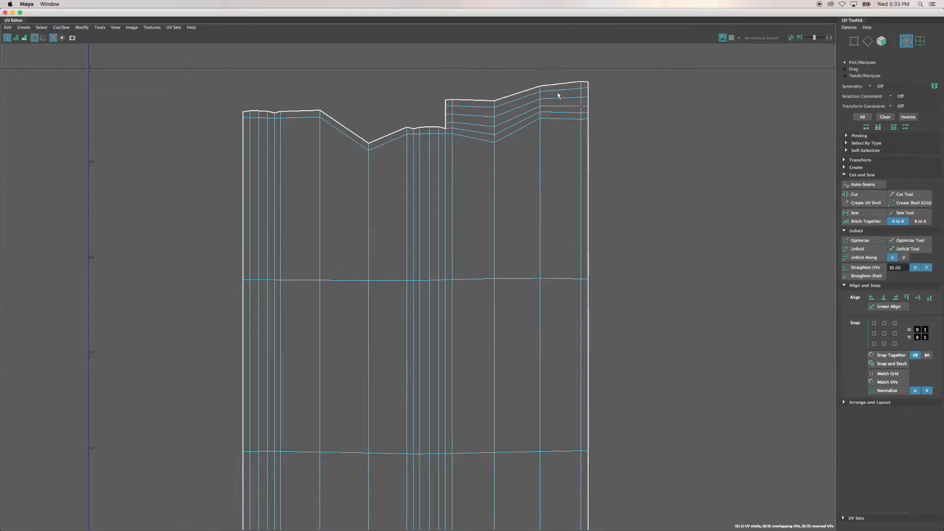
{"action": "scroll", "coordinate": [575, 145], "scroll_direction": "down", "scroll_amount": 3}
{"action": "scroll", "coordinate": [573, 156], "scroll_direction": "down", "scroll_amount": 2}
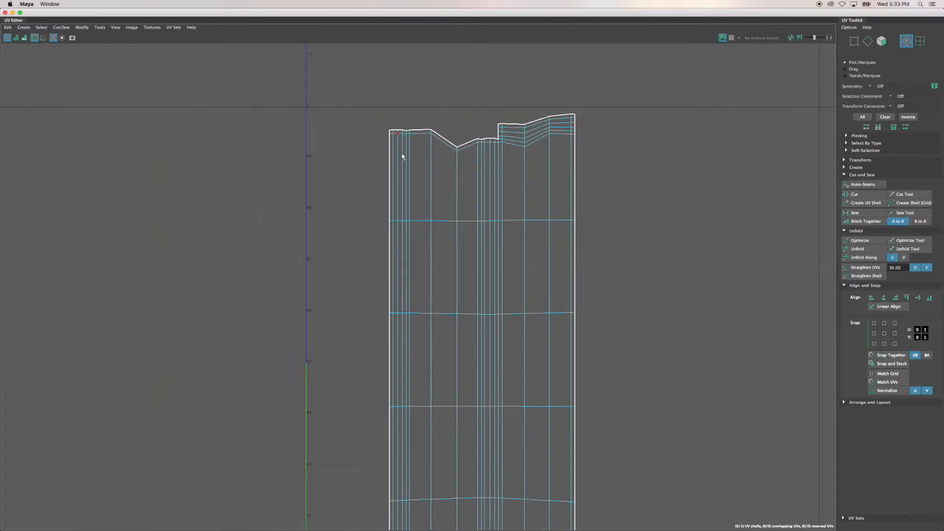
{"action": "scroll", "coordinate": [427, 178], "scroll_direction": "down", "scroll_amount": 2}
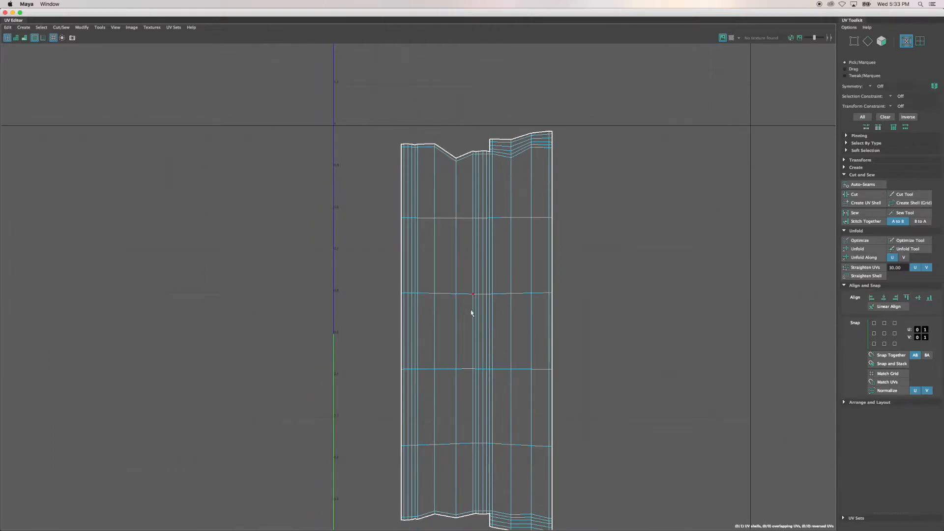
{"action": "middle_click_drag", "start_coordinate": [473, 312], "coordinate": [419, 146], "text": "alt"}
{"action": "scroll", "coordinate": [479, 361], "scroll_direction": "up", "scroll_amount": 3}
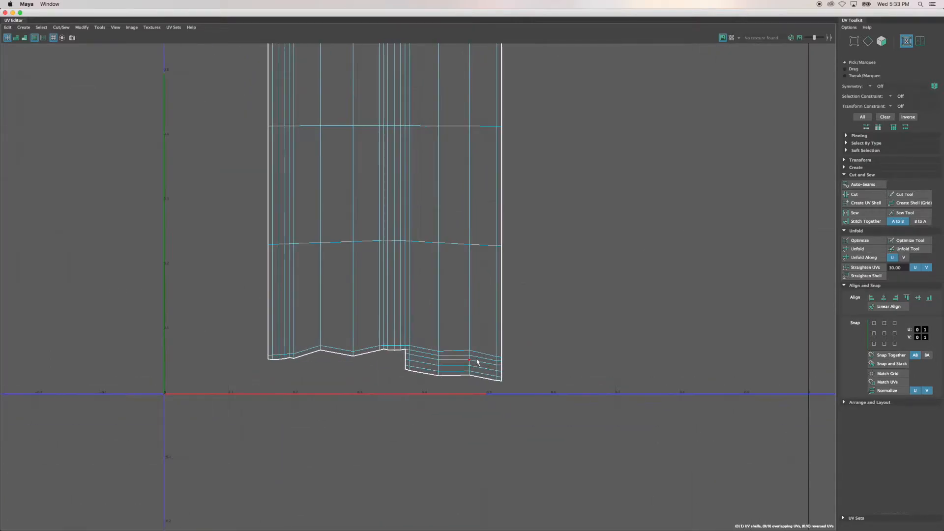
{"action": "left_click", "coordinate": [435, 373]}
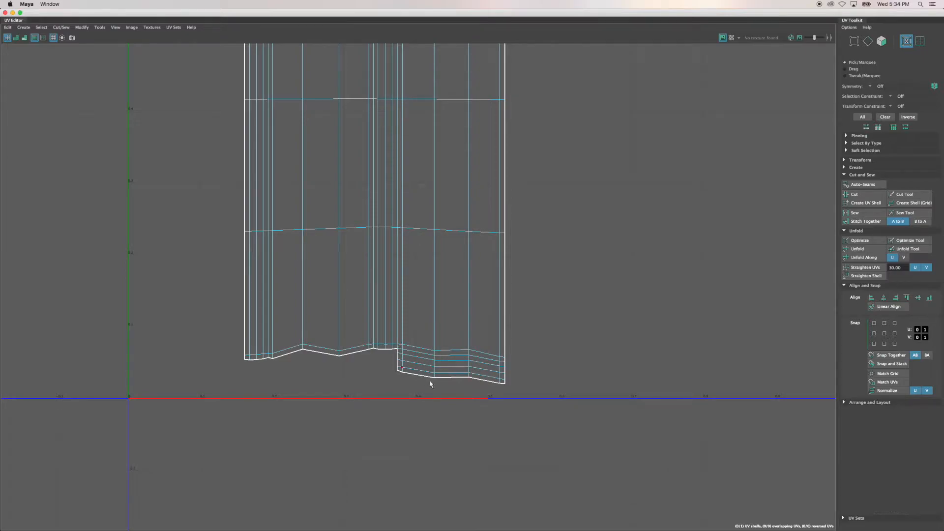
{"action": "mouse_move", "coordinate": [531, 183]}
{"action": "middle_mouse_down", "text": "alt"}
{"action": "mouse_move", "coordinate": [514, 446]}
{"action": "mouse_move", "coordinate": [551, 361]}
{"action": "mouse_move", "coordinate": [551, 414]}
{"action": "middle_mouse_up", "text": "alt"}
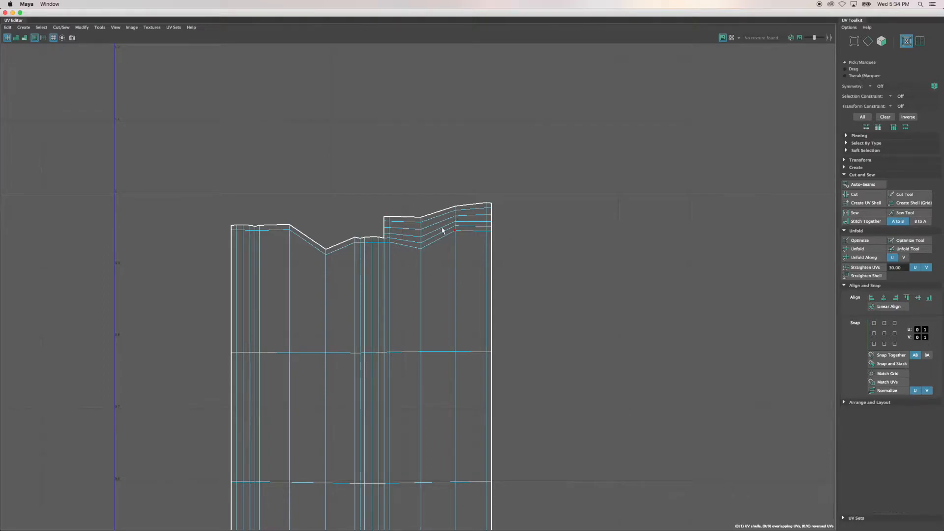
{"action": "scroll", "coordinate": [457, 251], "scroll_direction": "up", "scroll_amount": 5}
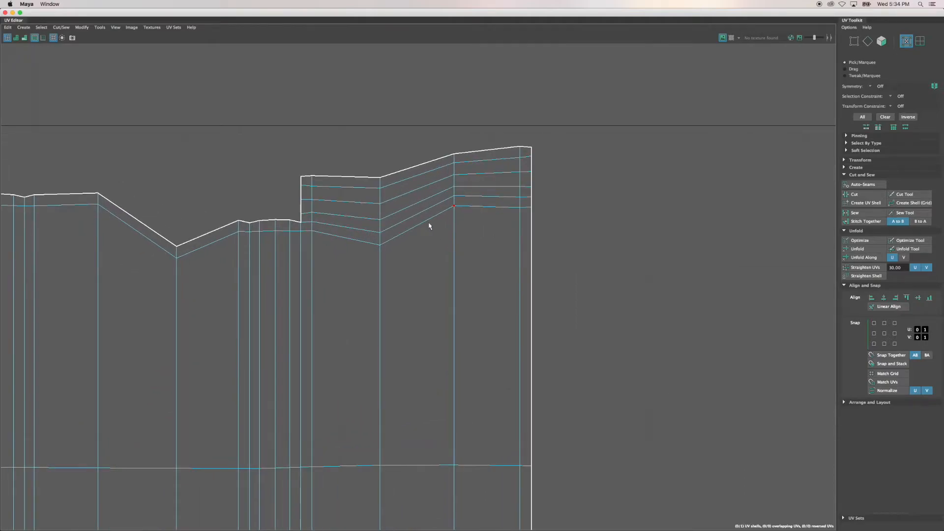
{"action": "scroll", "coordinate": [428, 225], "scroll_direction": "up", "scroll_amount": 2}
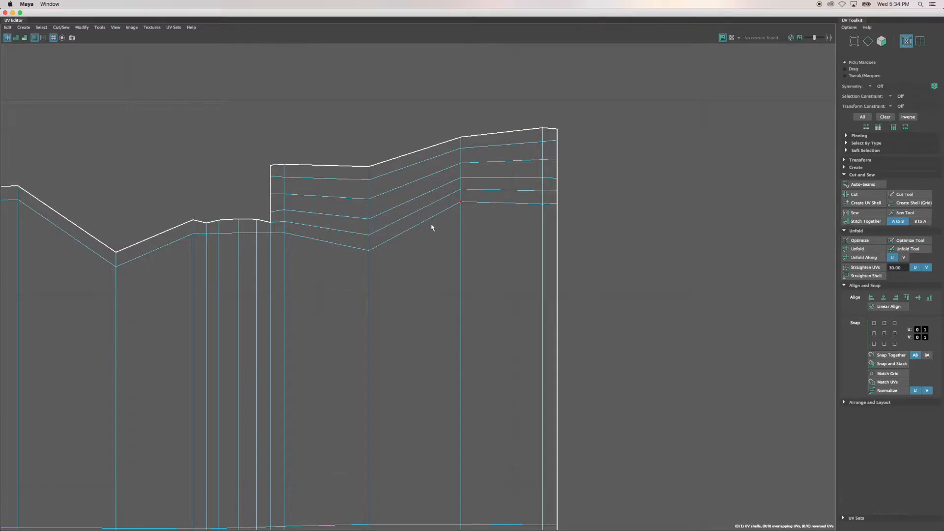
Step: Level the upper flap by raising its dipped UV column, lifting that column's lower UVs further, and lowering the three columns to its right
{"action": "left_click", "coordinate": [461, 148]}
{"action": "left_click_drag", "start_coordinate": [383, 266], "coordinate": [348, 155]}
{"action": "left_click_drag", "start_coordinate": [372, 114], "coordinate": [372, 112]}
{"action": "left_click_drag", "start_coordinate": [398, 265], "coordinate": [349, 211]}
{"action": "left_click_drag", "start_coordinate": [368, 142], "coordinate": [367, 134]}
{"action": "left_click_drag", "start_coordinate": [437, 109], "coordinate": [581, 219]}
{"action": "left_click_drag", "start_coordinate": [510, 73], "coordinate": [512, 105]}
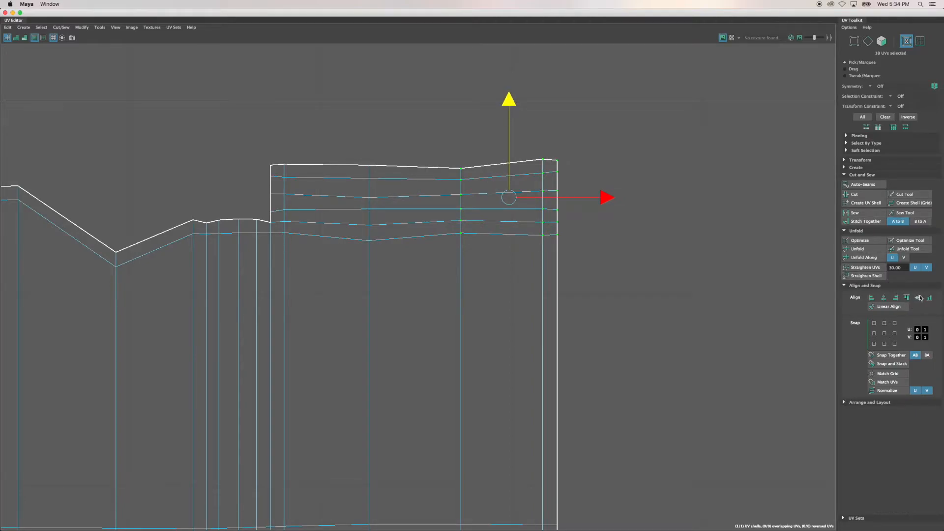
Step: Align each of the upper flap's top three horizontal UV rows to its own V midpoint
{"action": "left_click", "coordinate": [385, 142]}
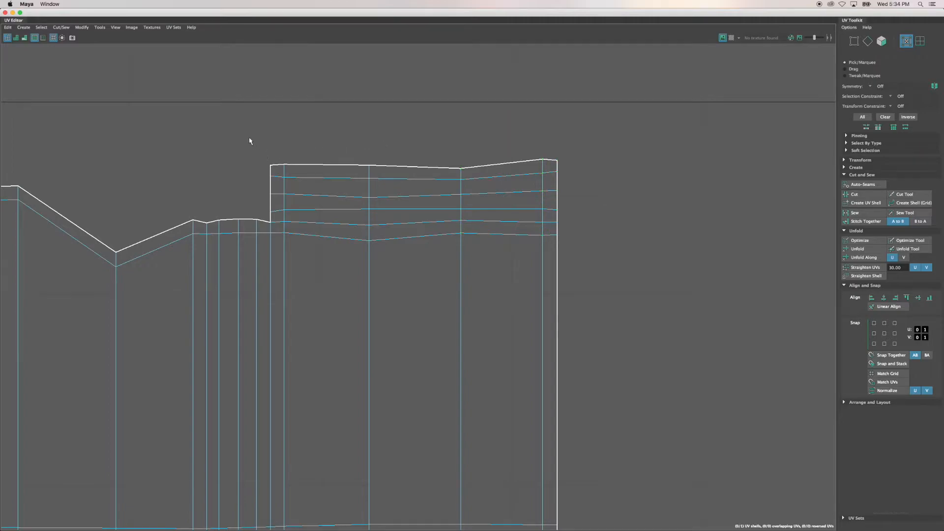
{"action": "left_click_drag", "start_coordinate": [231, 120], "coordinate": [645, 172]}
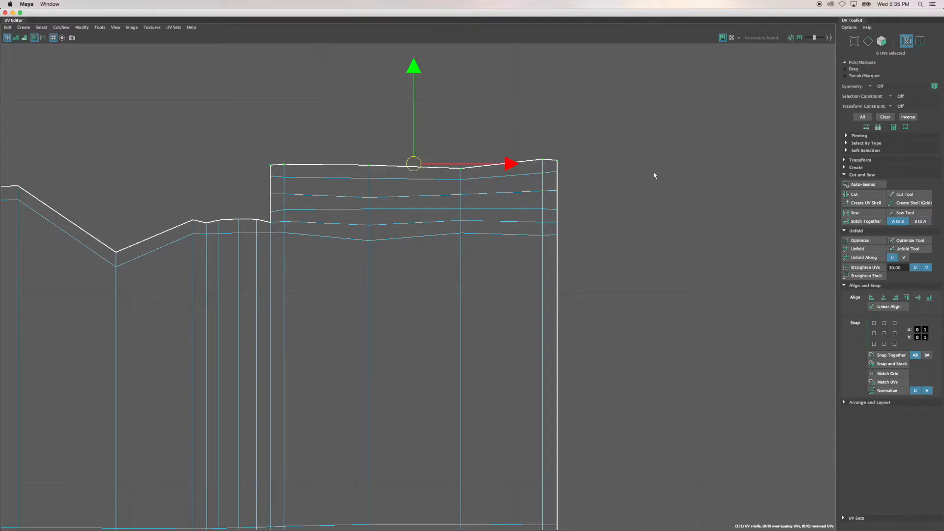
{"action": "left_click", "coordinate": [918, 299]}
{"action": "left_click_drag", "start_coordinate": [575, 183], "coordinate": [261, 170]}
{"action": "key", "text": "g"}
{"action": "left_click_drag", "start_coordinate": [573, 203], "coordinate": [257, 190]}
{"action": "key", "text": "g"}
Step: Align the upper flap's remaining three UV rows horizontally, then raise the whole flap slightly to meet the adjoining shell edge
{"action": "left_click_drag", "start_coordinate": [567, 213], "coordinate": [577, 232]}
{"action": "key", "text": "g"}
{"action": "key", "text": "g"}
{"action": "left_click_drag", "start_coordinate": [583, 268], "coordinate": [268, 232]}
{"action": "key", "text": "g"}
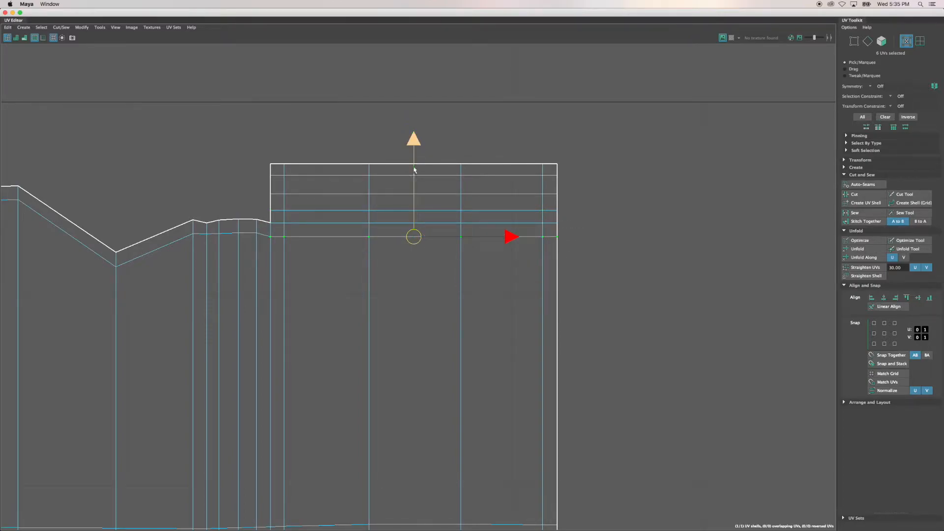
{"action": "left_click_drag", "start_coordinate": [580, 260], "coordinate": [266, 131]}
{"action": "left_click_drag", "start_coordinate": [413, 105], "coordinate": [413, 101]}
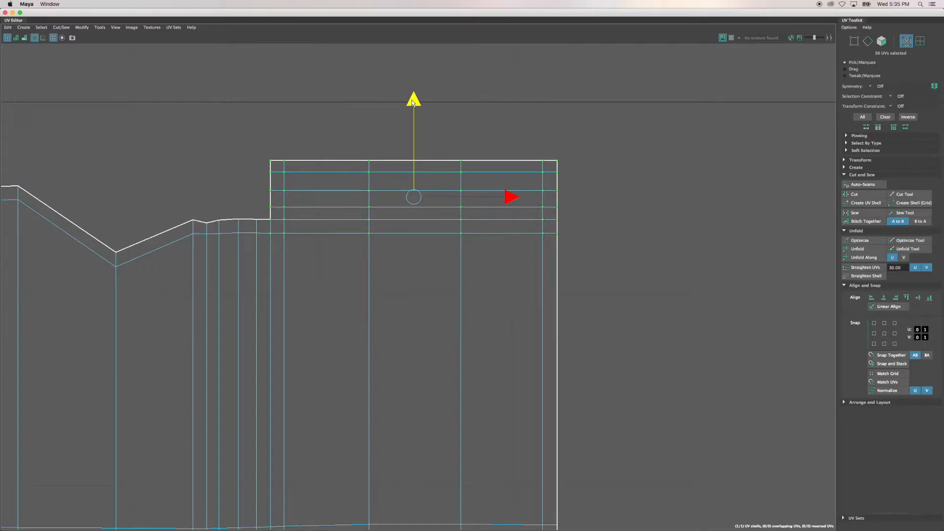
Step: Raise the two rightmost UV columns of the lower flap to line up with the rows beside them
{"action": "scroll", "coordinate": [455, 356], "scroll_direction": "down", "scroll_amount": 5}
{"action": "middle_click_drag", "start_coordinate": [459, 405], "coordinate": [409, 96], "text": "alt"}
{"action": "middle_click_drag", "start_coordinate": [431, 379], "coordinate": [433, 278], "text": "alt"}
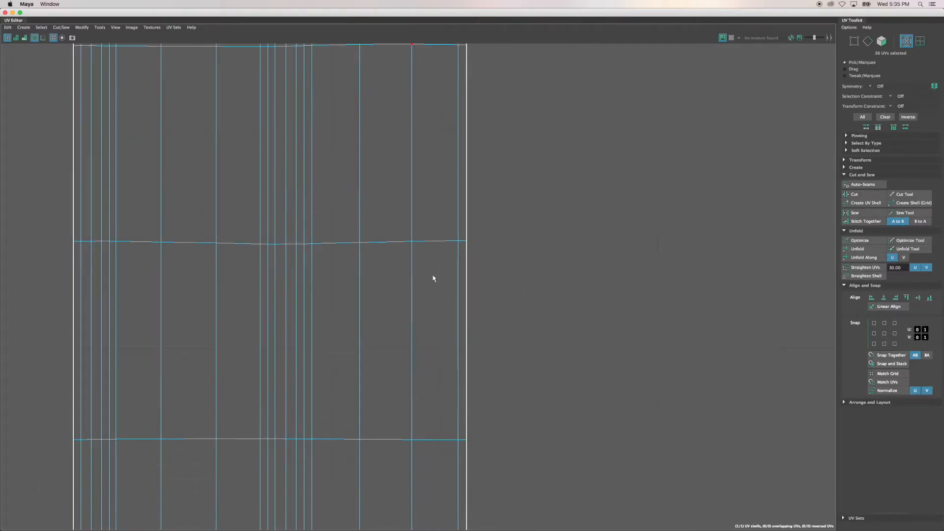
{"action": "middle_click_drag", "start_coordinate": [403, 445], "coordinate": [405, 87], "text": "alt"}
{"action": "scroll", "coordinate": [423, 195], "scroll_direction": "up", "scroll_amount": 1}
{"action": "scroll", "coordinate": [423, 195], "scroll_direction": "up", "scroll_amount": 4}
{"action": "middle_click_drag", "start_coordinate": [386, 176], "coordinate": [455, 294], "text": "alt"}
{"action": "left_click_drag", "start_coordinate": [599, 355], "coordinate": [517, 239]}
{"action": "left_click_drag", "start_coordinate": [566, 195], "coordinate": [568, 182]}
Step: Raise the lower flap's four right UV columns together to the level of its two left columns
{"action": "left_click_drag", "start_coordinate": [605, 328], "coordinate": [392, 217]}
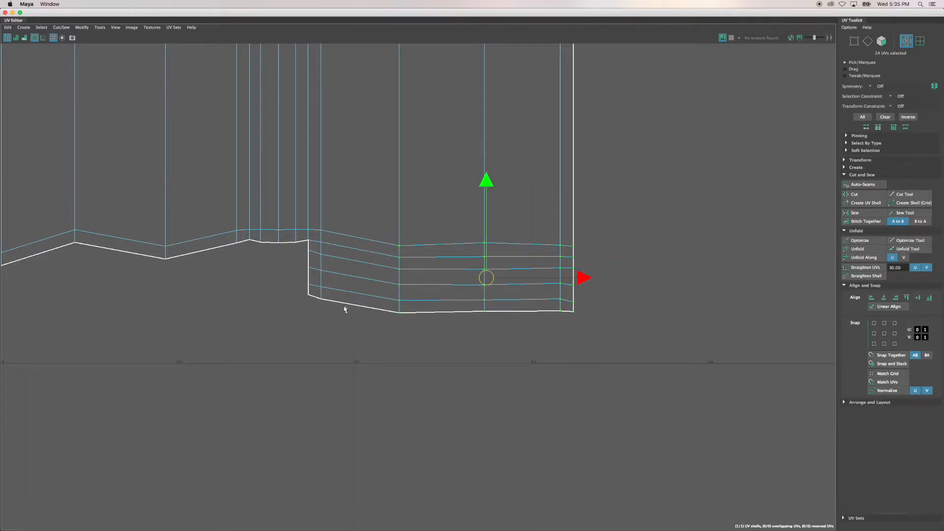
{"action": "left_click", "coordinate": [601, 268]}
{"action": "left_click_drag", "start_coordinate": [601, 332], "coordinate": [403, 222]}
{"action": "left_click_drag", "start_coordinate": [486, 181], "coordinate": [488, 170]}
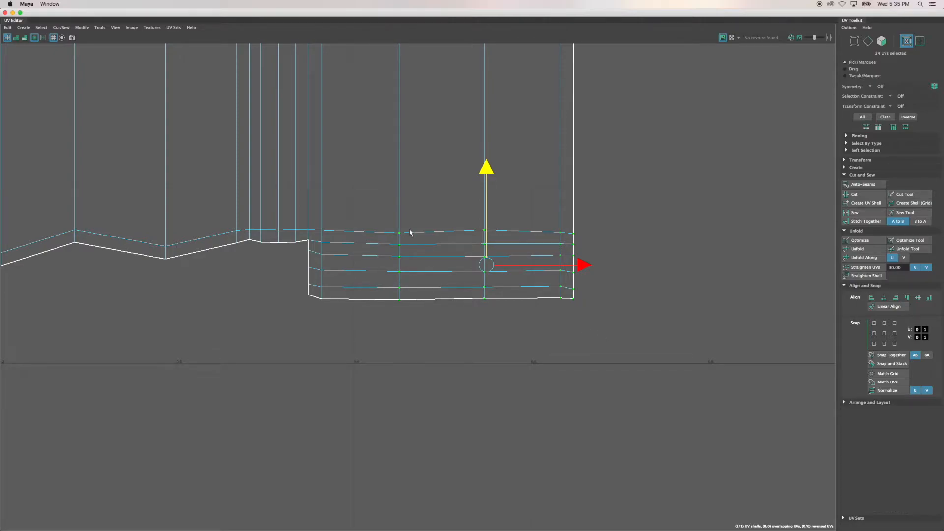
Step: Align the lower flap's six horizontal UV rows one by one, including the adjoining columns to its left in the upper two rows
{"action": "left_click_drag", "start_coordinate": [231, 220], "coordinate": [589, 239]}
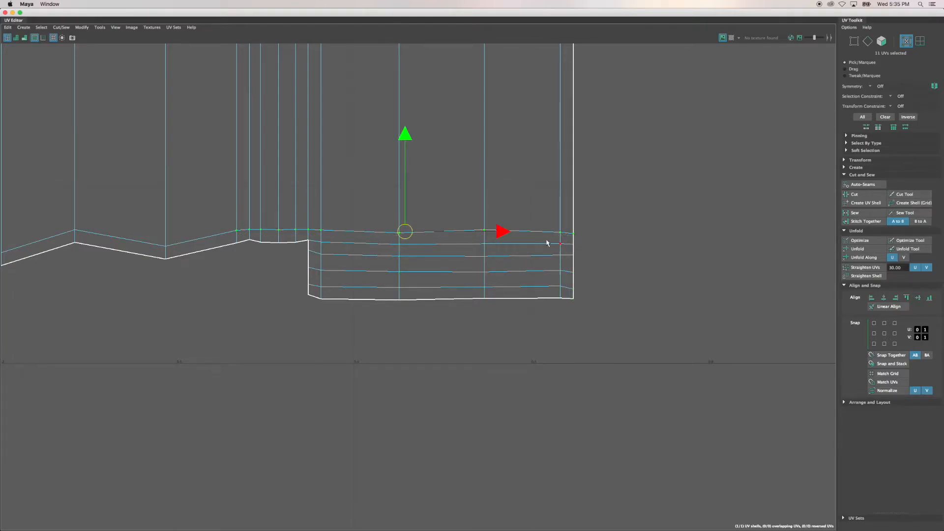
{"action": "left_click_drag", "start_coordinate": [584, 242], "coordinate": [232, 242]}
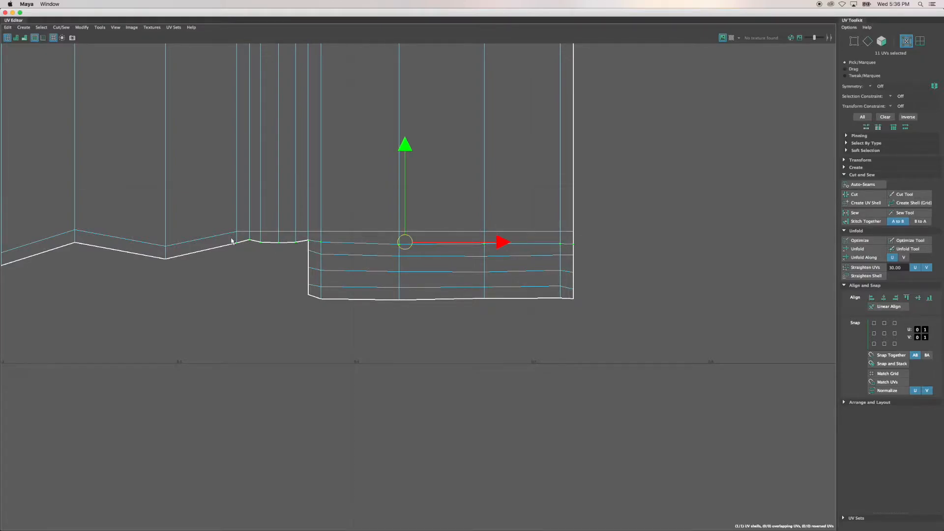
{"action": "left_click_drag", "start_coordinate": [300, 247], "coordinate": [582, 292]}
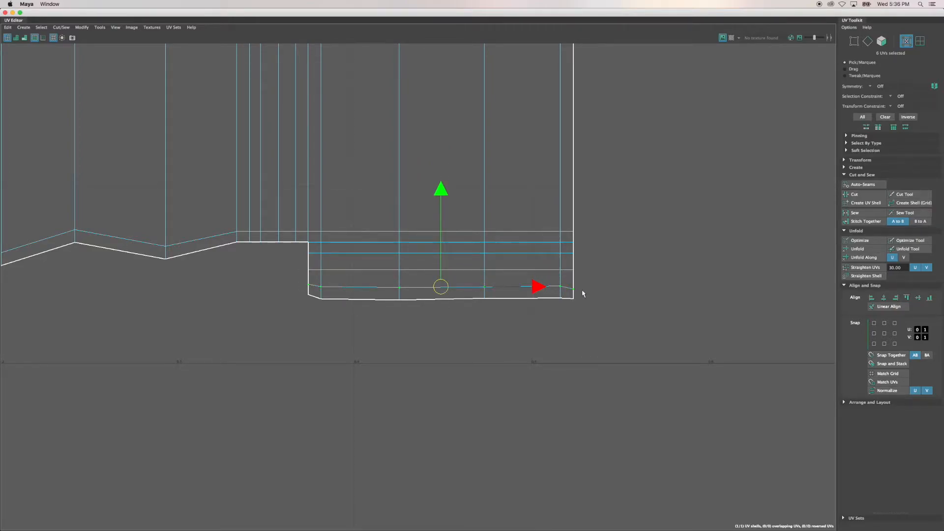
{"action": "left_click_drag", "start_coordinate": [590, 323], "coordinate": [272, 293]}
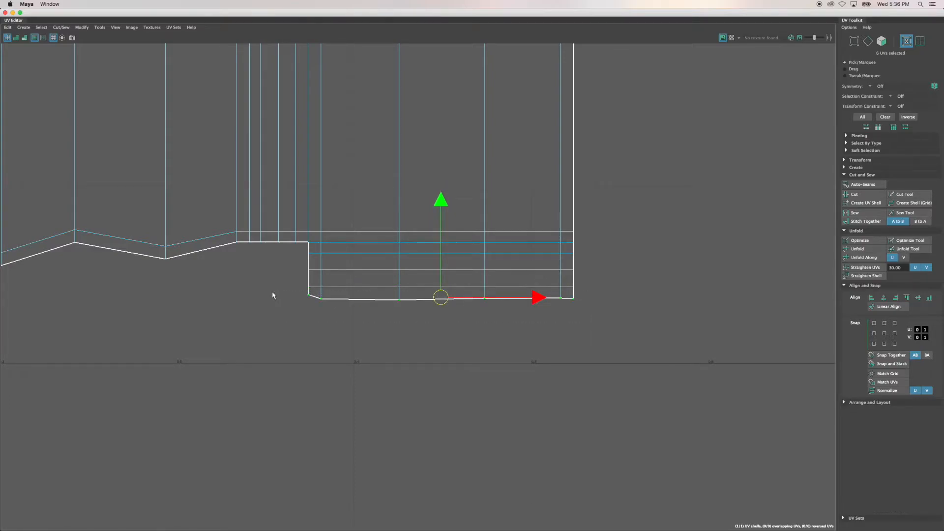
Step: Move the lower flap's bottom UV row slightly down
{"action": "scroll", "coordinate": [304, 206], "scroll_direction": "down", "scroll_amount": 3}
{"action": "scroll", "coordinate": [304, 212], "scroll_direction": "down", "scroll_amount": 1}
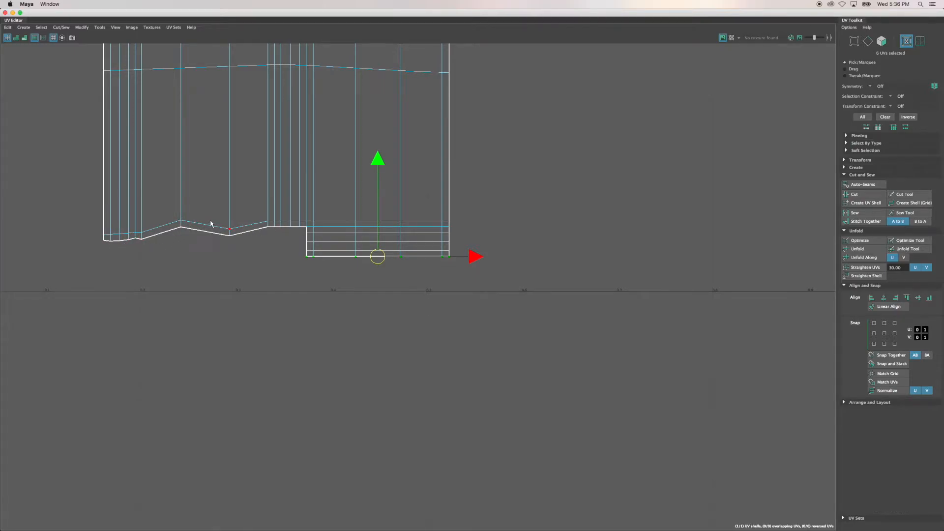
{"action": "middle_click_drag", "start_coordinate": [282, 149], "coordinate": [284, 259], "text": "alt"}
{"action": "left_click_drag", "start_coordinate": [380, 271], "coordinate": [380, 273]}
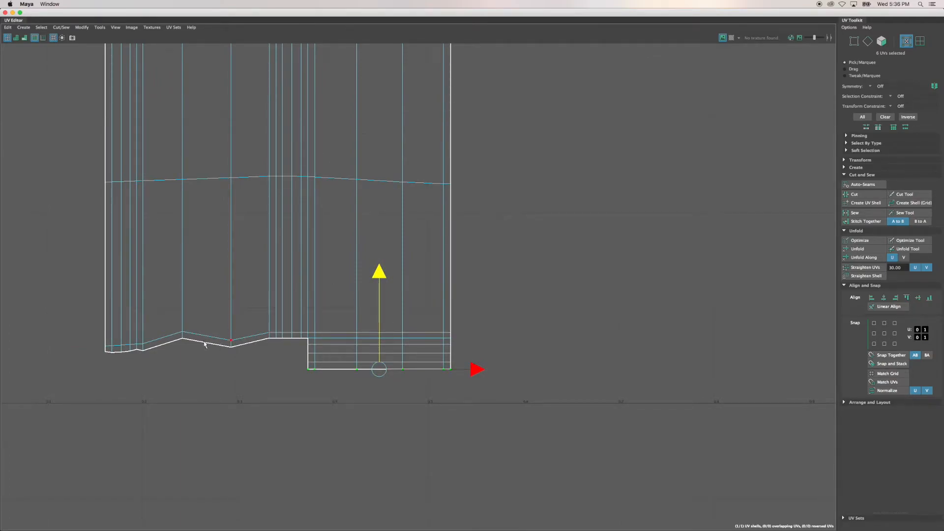
Step: Align each of the four horizontal UV rows crossing the shell's body to a straight line
{"action": "scroll", "coordinate": [224, 237], "scroll_direction": "down", "scroll_amount": 4}
{"action": "middle_click_drag", "start_coordinate": [288, 147], "coordinate": [299, 283], "text": "alt"}
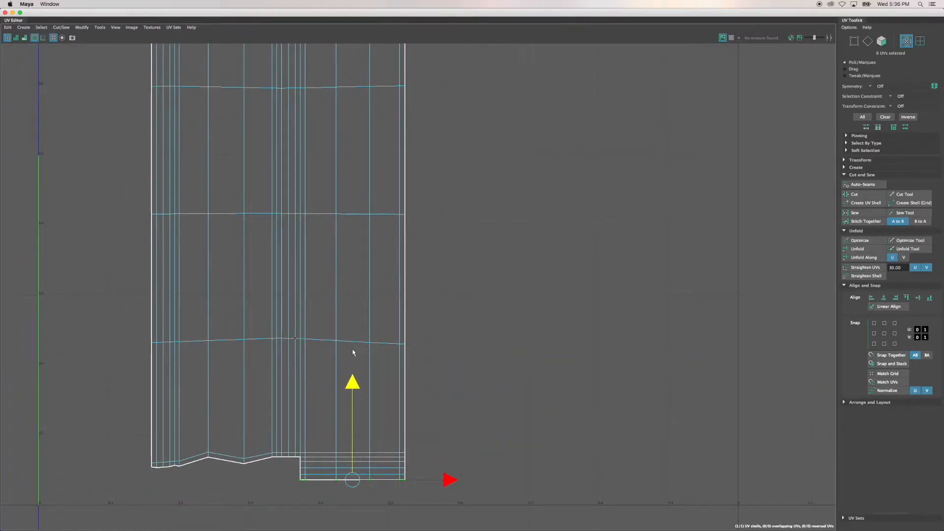
{"action": "left_click_drag", "start_coordinate": [432, 362], "coordinate": [116, 310]}
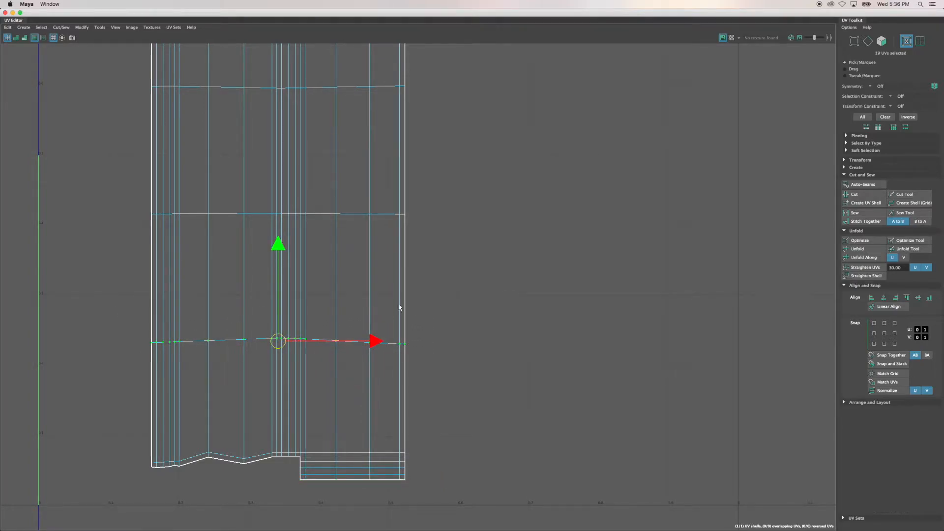
{"action": "left_click_drag", "start_coordinate": [450, 243], "coordinate": [108, 191]}
{"action": "left_click_drag", "start_coordinate": [441, 117], "coordinate": [121, 77]}
{"action": "middle_click_drag", "start_coordinate": [407, 243], "coordinate": [408, 479], "text": "alt"}
{"action": "middle_click_drag", "start_coordinate": [359, 170], "coordinate": [375, 268], "text": "alt"}
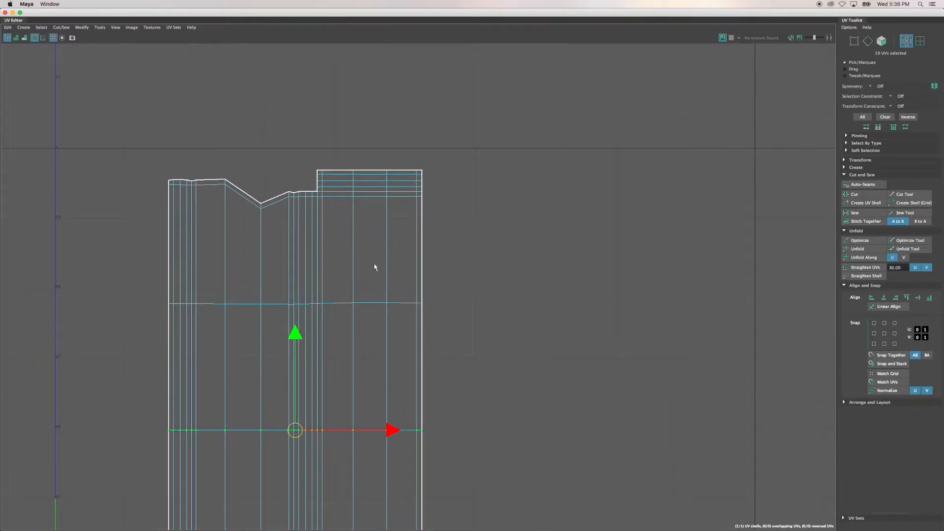
{"action": "left_click_drag", "start_coordinate": [456, 338], "coordinate": [127, 279]}
{"action": "left_click", "coordinate": [464, 321]}
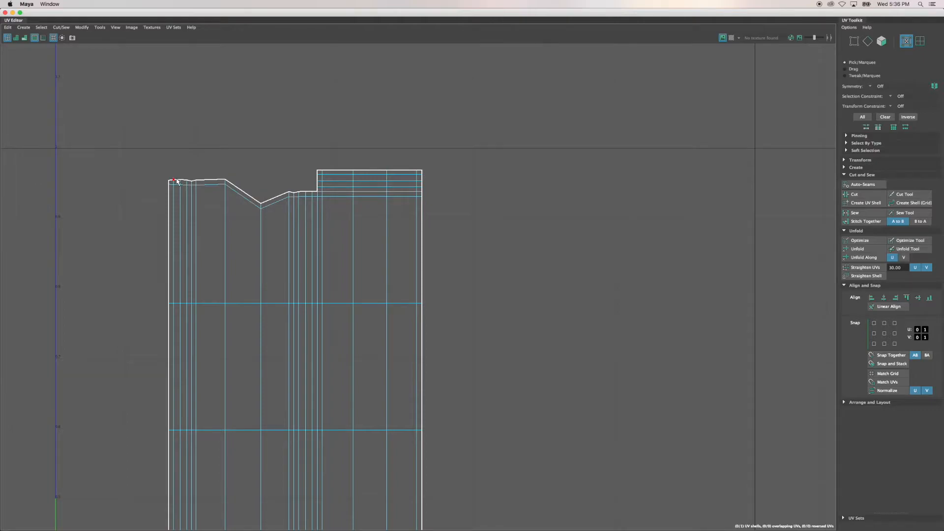
Step: Select the board's whole UV shell and move it left, close to the left edge of the 0–1 tile
{"action": "scroll", "coordinate": [176, 182], "scroll_direction": "up", "scroll_amount": 8}
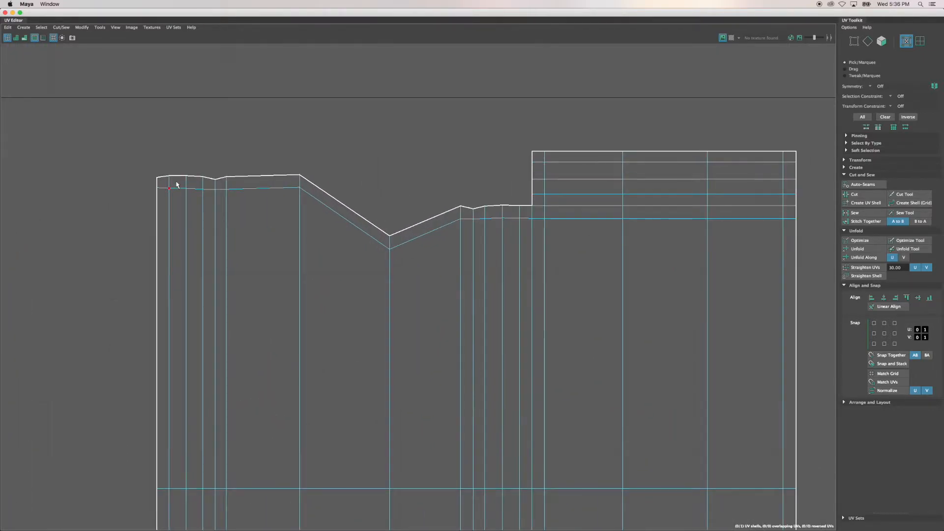
{"action": "scroll", "coordinate": [283, 211], "scroll_direction": "down", "scroll_amount": 9}
{"action": "scroll", "coordinate": [284, 220], "scroll_direction": "down", "scroll_amount": 4}
{"action": "middle_click_drag", "start_coordinate": [349, 277], "coordinate": [337, 177], "text": "alt"}
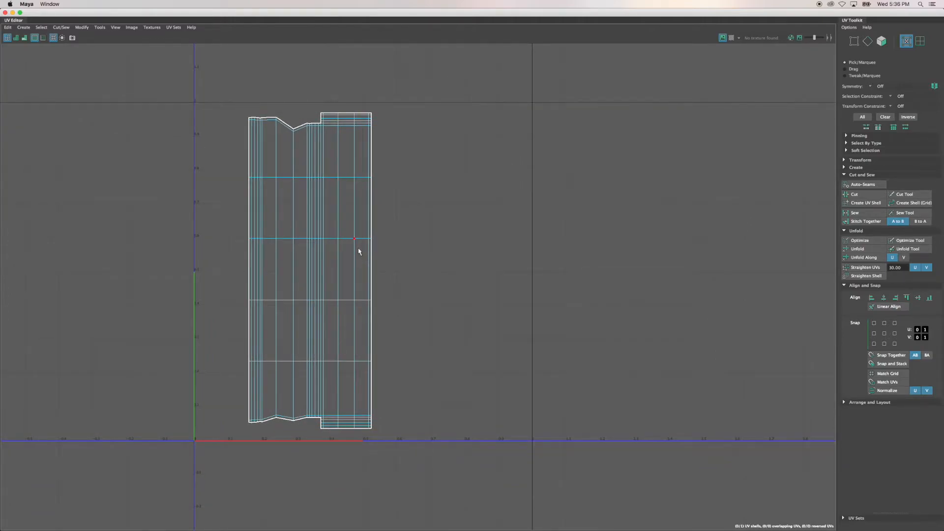
{"action": "mouse_move", "coordinate": [351, 249]}
{"action": "right_mouse_down"}
{"action": "mouse_move", "coordinate": [384, 248]}
{"action": "mouse_move", "coordinate": [357, 246]}
{"action": "right_mouse_up"}
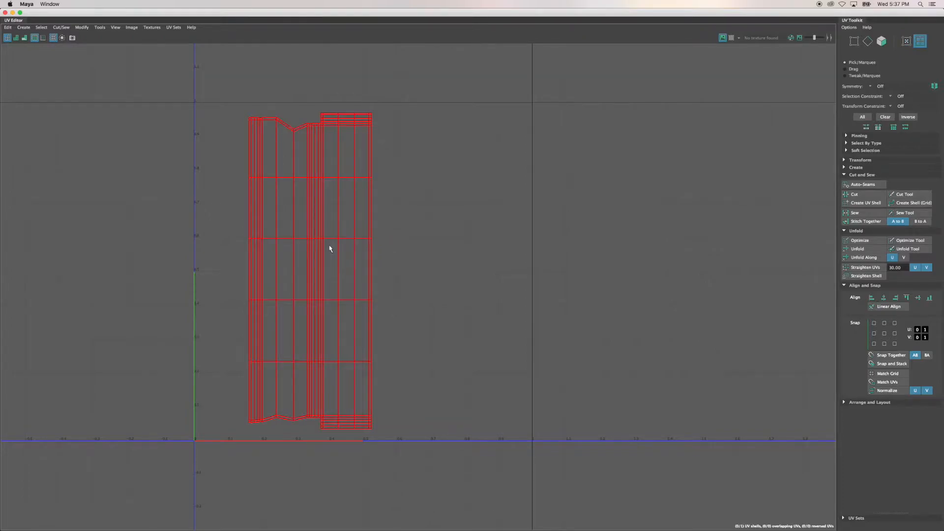
{"action": "left_click", "coordinate": [330, 248]}
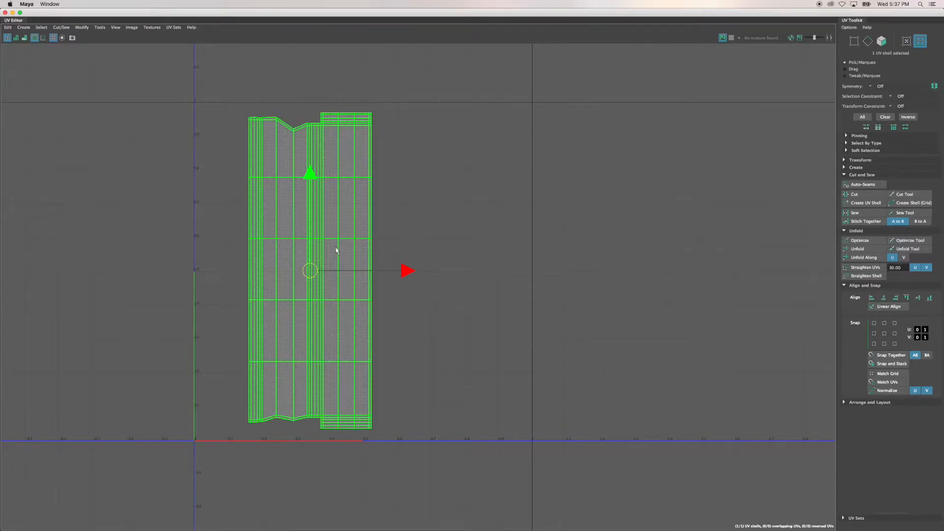
{"action": "left_click_drag", "start_coordinate": [318, 271], "coordinate": [254, 273]}
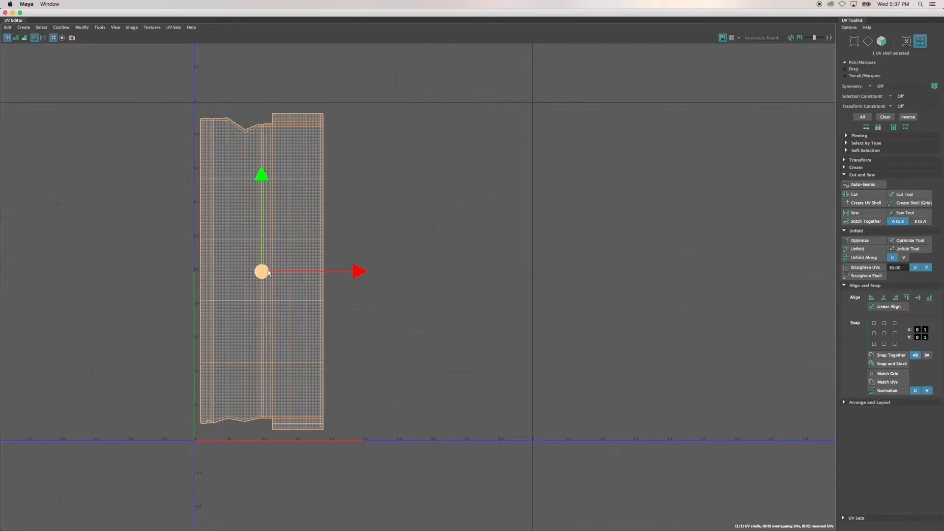
Step: Scale the shell up uniformly to nearly fill the 0–1 tile's height, and nudge it left against the tile's edge
{"action": "key", "text": "r"}
{"action": "left_click_drag", "start_coordinate": [270, 274], "coordinate": [274, 266]}
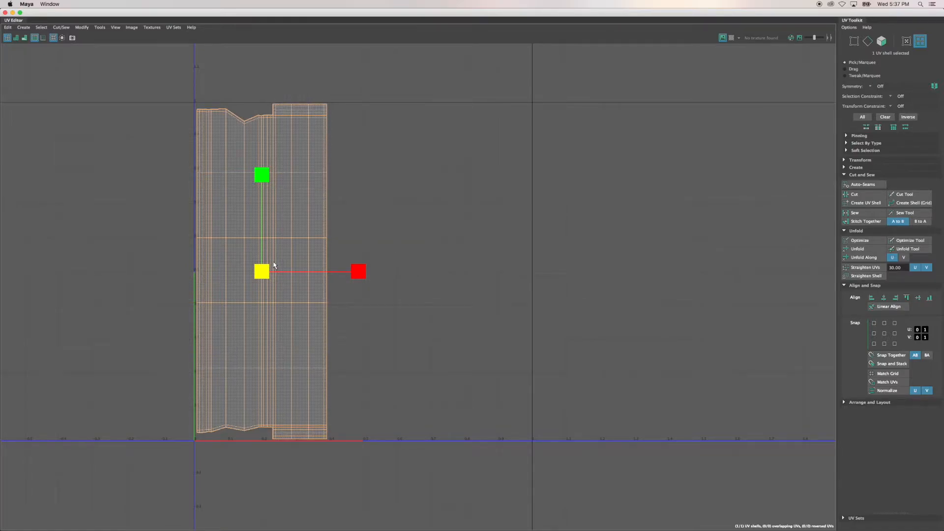
{"action": "scroll", "coordinate": [316, 123], "scroll_direction": "up", "scroll_amount": 1}
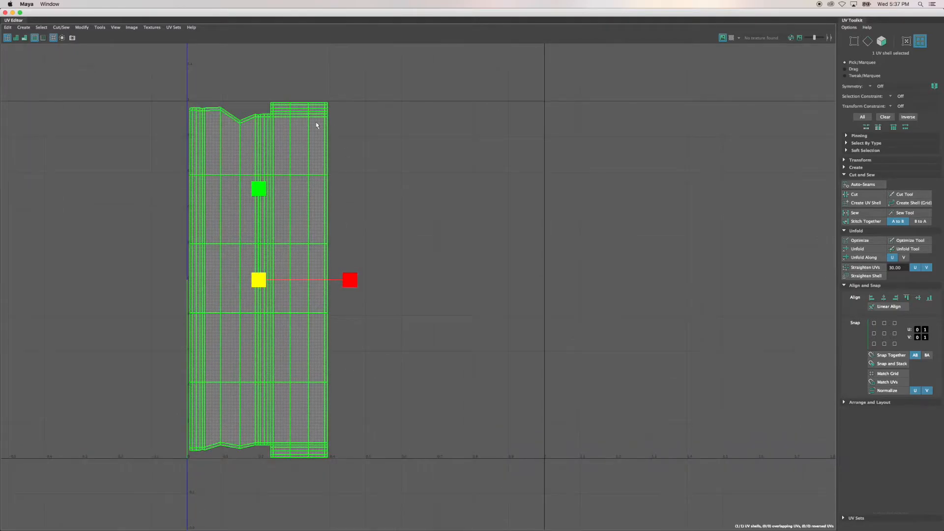
{"action": "scroll", "coordinate": [316, 122], "scroll_direction": "up", "scroll_amount": 8}
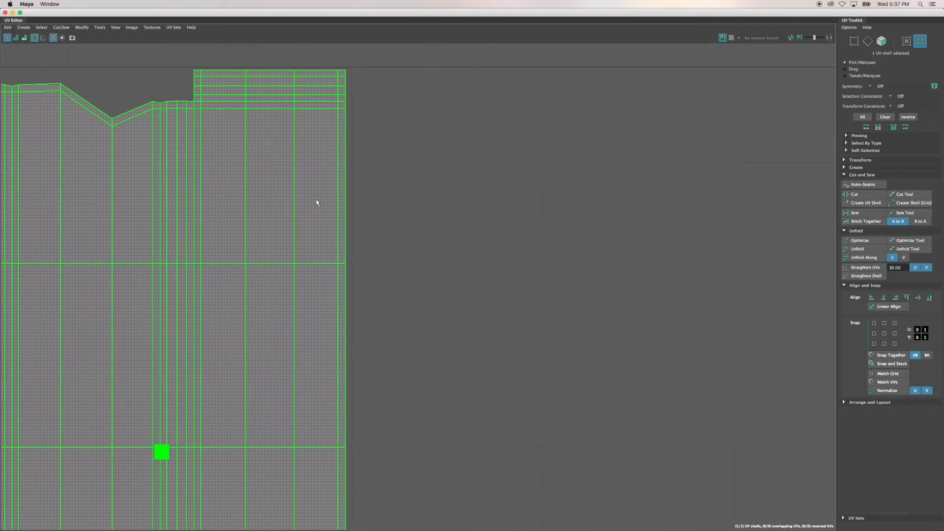
{"action": "middle_click_drag", "start_coordinate": [292, 202], "coordinate": [526, 289], "text": "alt"}
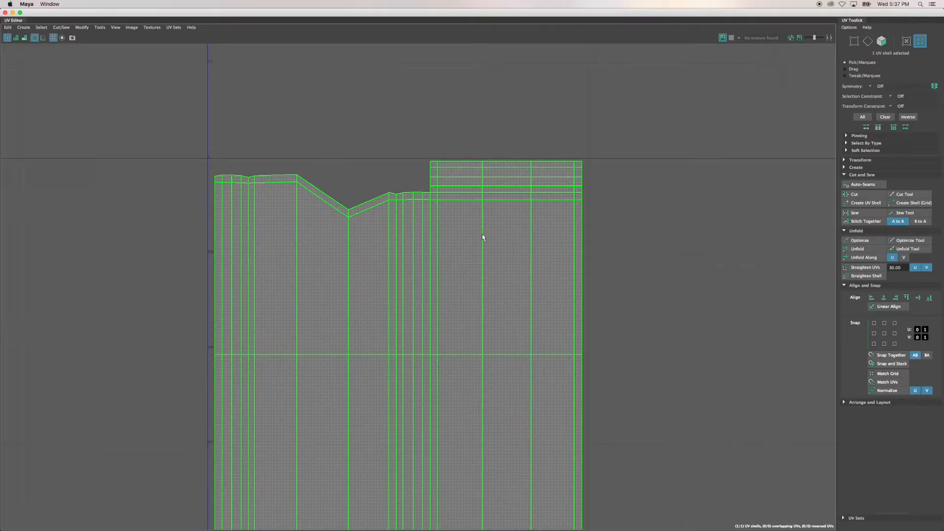
{"action": "scroll", "coordinate": [514, 246], "scroll_direction": "down", "scroll_amount": 5}
{"action": "scroll", "coordinate": [508, 276], "scroll_direction": "down", "scroll_amount": 1}
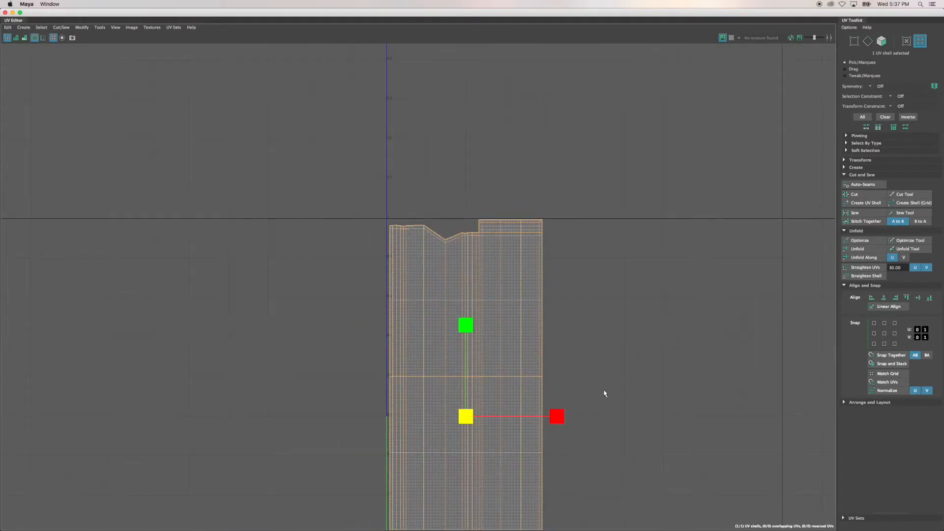
{"action": "middle_click_drag", "start_coordinate": [605, 392], "coordinate": [508, 234], "text": "alt"}
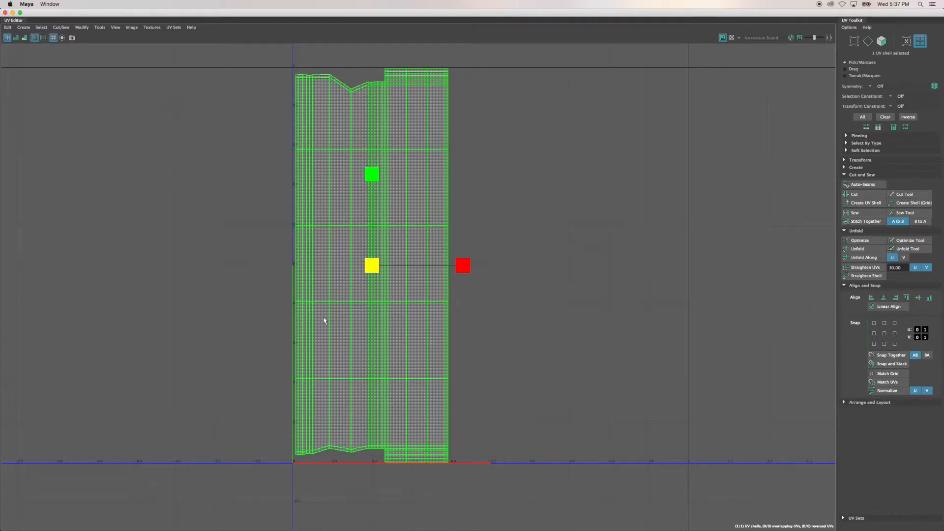
{"action": "key", "text": "w"}
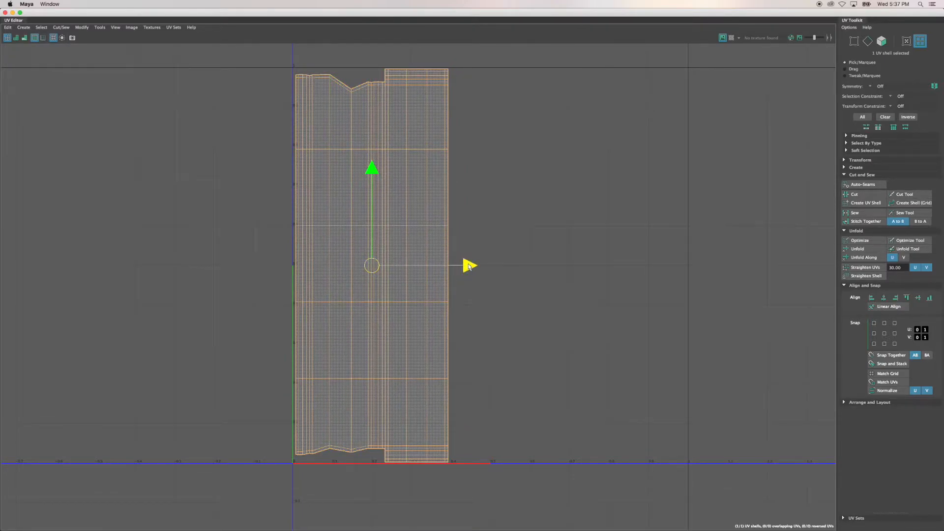
{"action": "left_click_drag", "start_coordinate": [468, 266], "coordinate": [466, 266]}
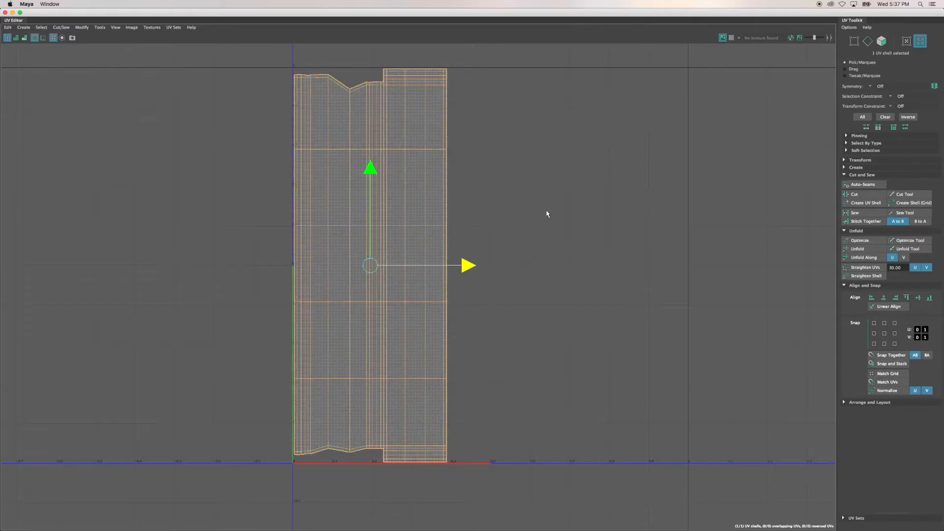
Step: Deselect the shell, check its fit inside the 0–1 tile, and minimize the UV Editor to return to the board model
{"action": "left_click", "coordinate": [507, 224]}
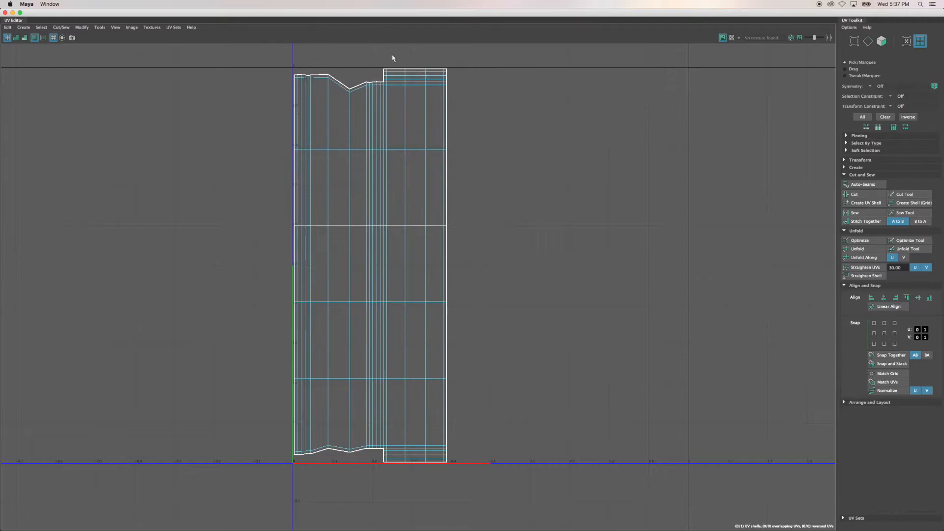
{"action": "scroll", "coordinate": [401, 67], "scroll_direction": "up", "scroll_amount": 4}
{"action": "scroll", "coordinate": [400, 68], "scroll_direction": "up", "scroll_amount": 3}
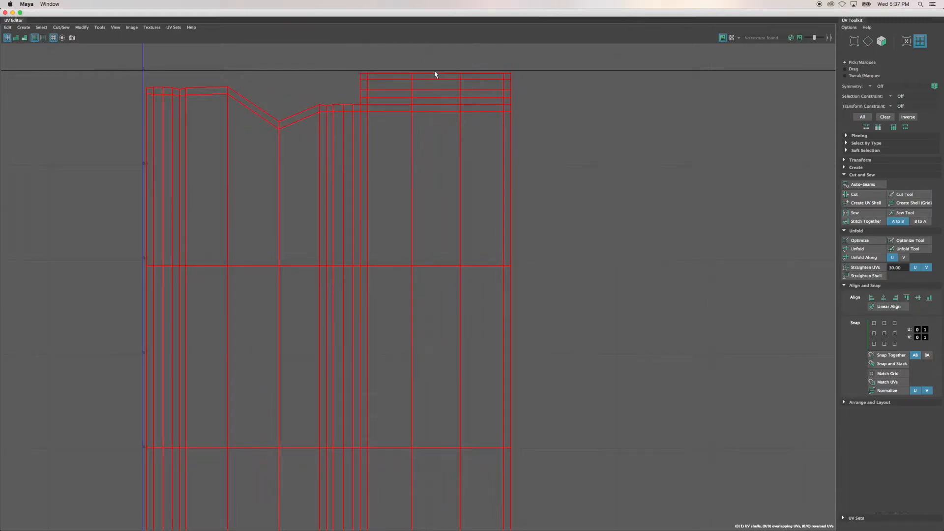
{"action": "scroll", "coordinate": [414, 117], "scroll_direction": "down", "scroll_amount": 6}
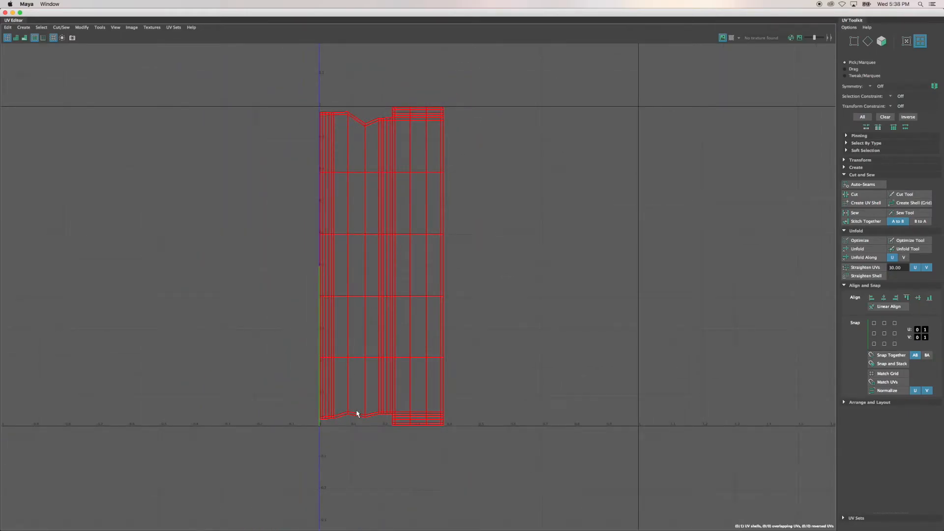
{"action": "left_click", "coordinate": [349, 233]}
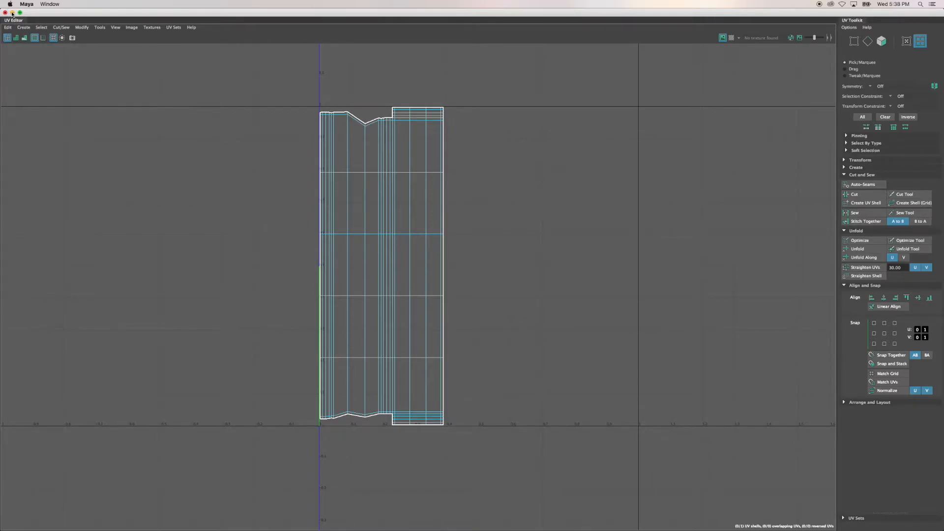
{"action": "left_click", "coordinate": [12, 14]}
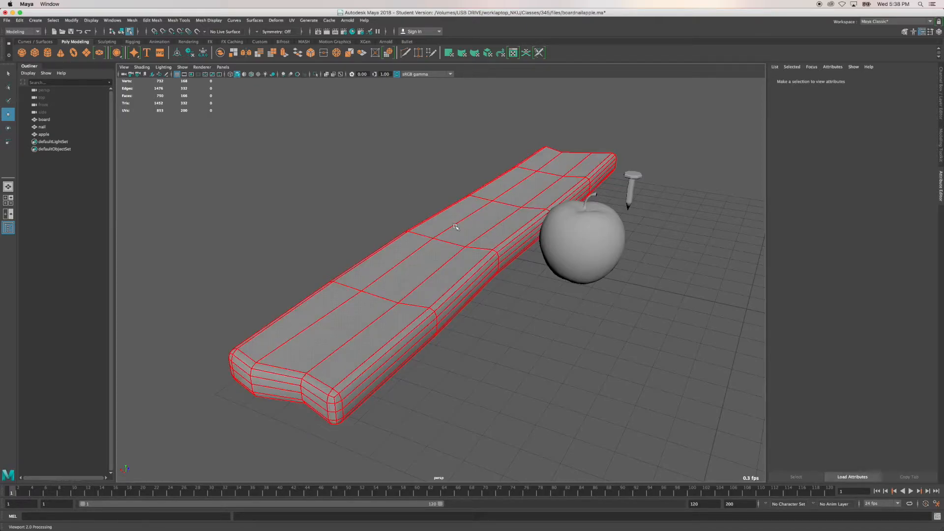
Step: Return the board to object mode, select the whole board and hide it
{"action": "right_click", "coordinate": [462, 206]}
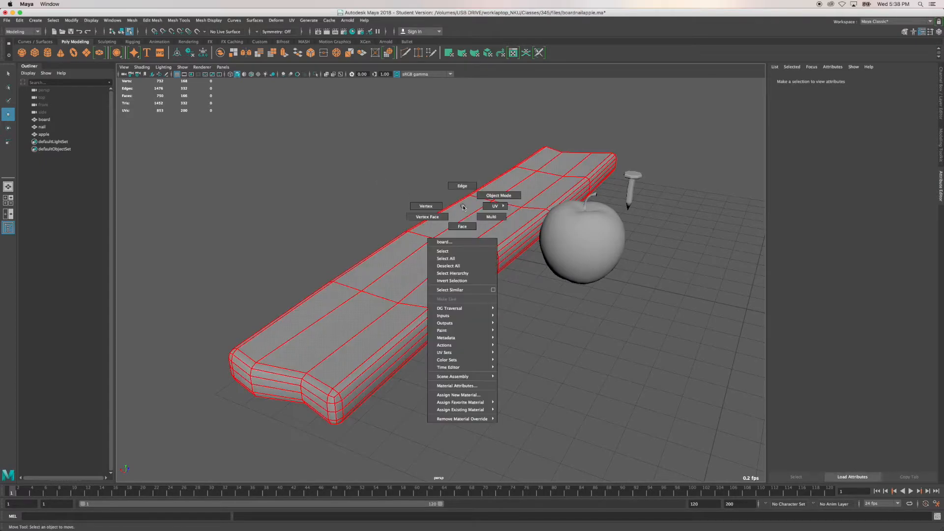
{"action": "right_click_drag", "start_coordinate": [484, 199], "coordinate": [484, 199]}
{"action": "left_click", "coordinate": [396, 181]}
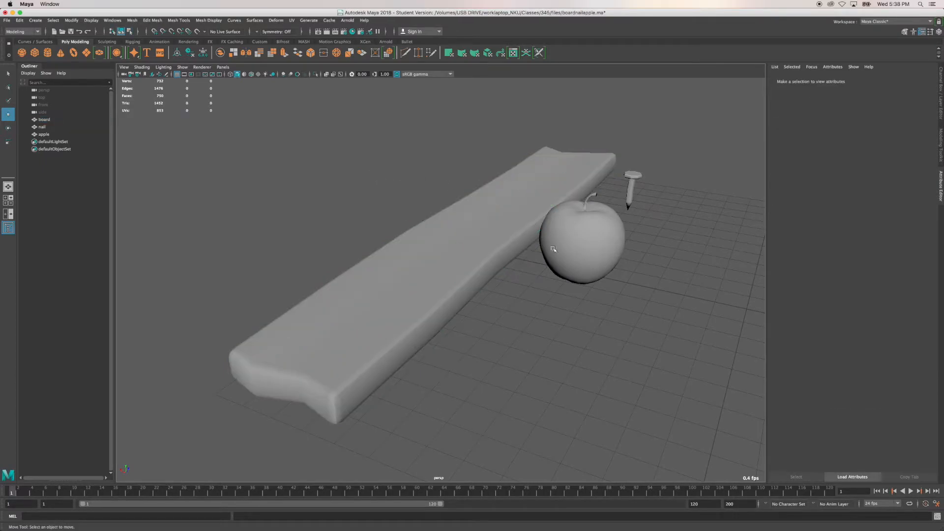
{"action": "left_click", "coordinate": [492, 237]}
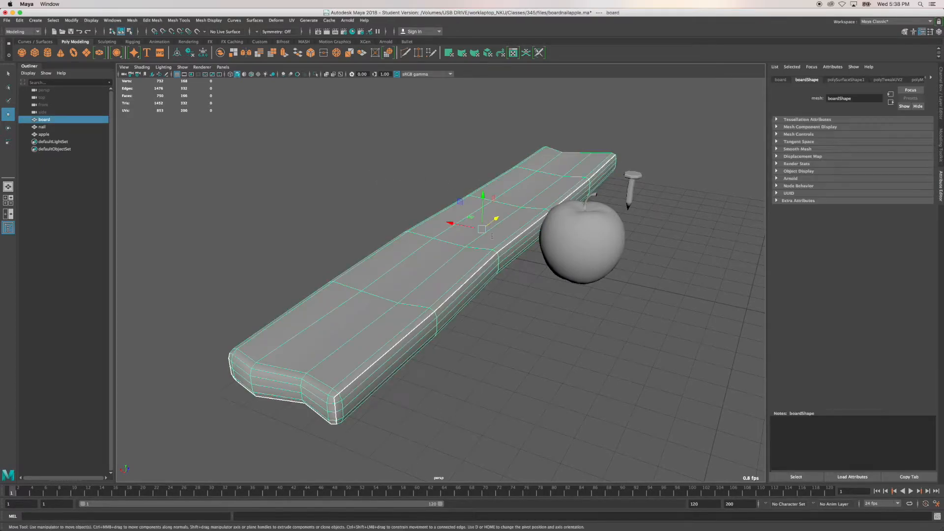
{"action": "key", "text": "ctrl+h"}
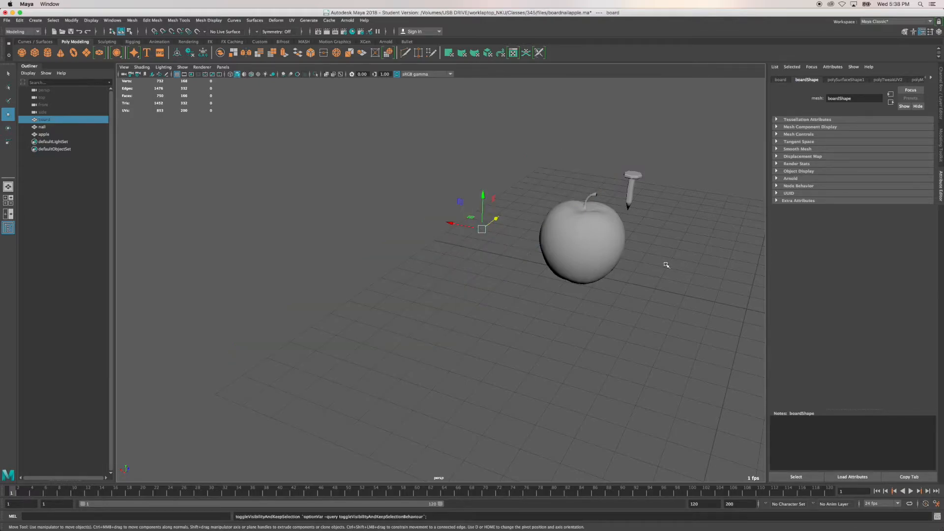
Step: Select the apple and hide it, leaving only the nail in view
{"action": "left_click", "coordinate": [665, 279]}
{"action": "left_click_drag", "start_coordinate": [626, 344], "coordinate": [513, 308], "text": "alt"}
{"action": "left_click", "coordinate": [419, 252]}
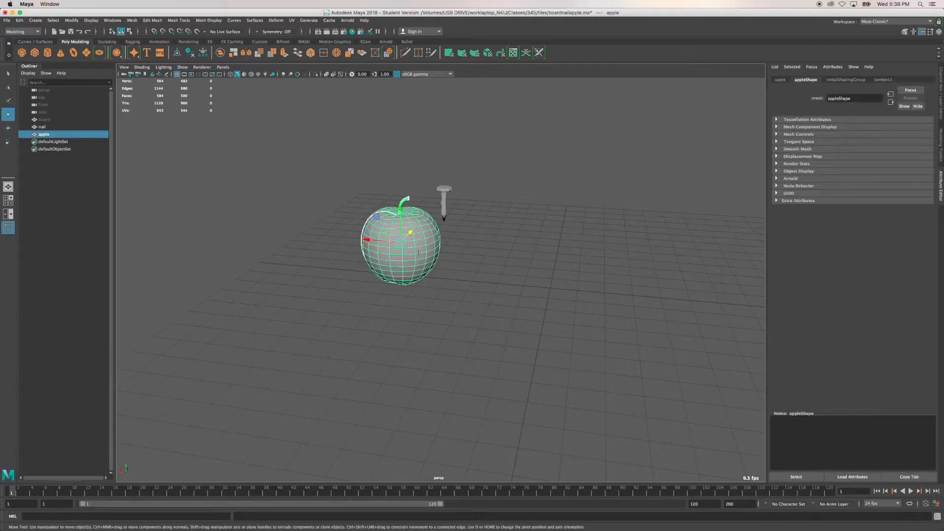
{"action": "key", "text": "ctrl+h"}
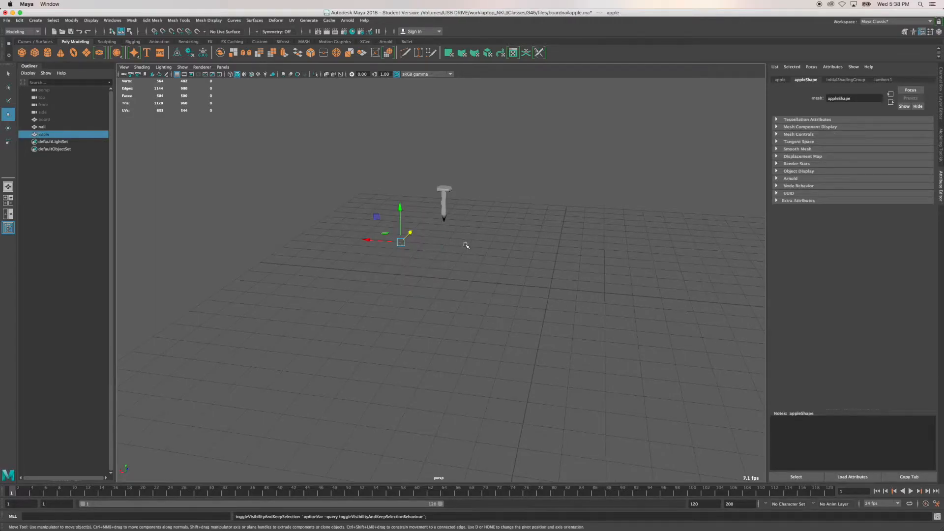
Step: Frame the nail and examine its head, underside, shaft and tip from several angles
{"action": "left_click", "coordinate": [443, 203]}
{"action": "key", "text": "f"}
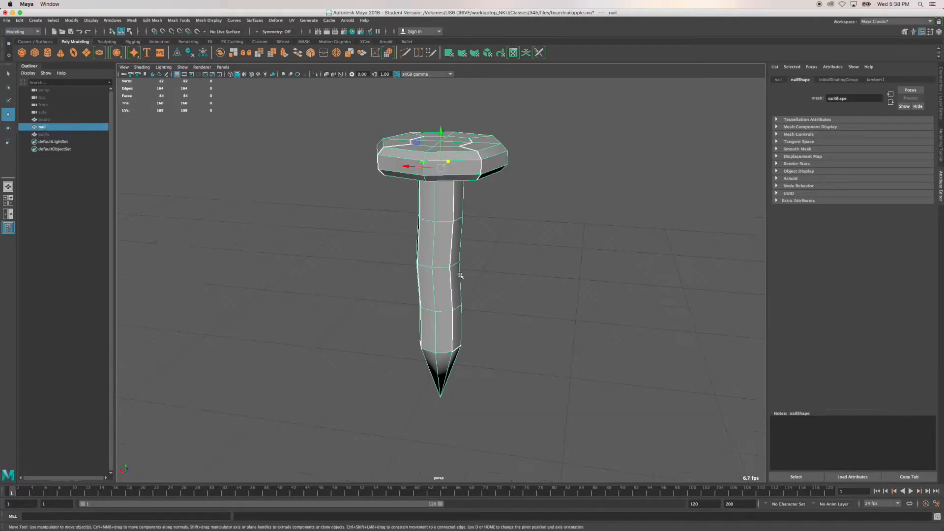
{"action": "left_click_drag", "start_coordinate": [539, 304], "coordinate": [523, 308], "text": "alt"}
{"action": "right_click_drag", "start_coordinate": [523, 308], "coordinate": [494, 319], "text": "alt"}
{"action": "mouse_move", "coordinate": [495, 319]}
{"action": "left_mouse_down", "text": "alt"}
{"action": "mouse_move", "coordinate": [506, 287]}
{"action": "mouse_move", "coordinate": [508, 312]}
{"action": "left_mouse_up", "text": "alt"}
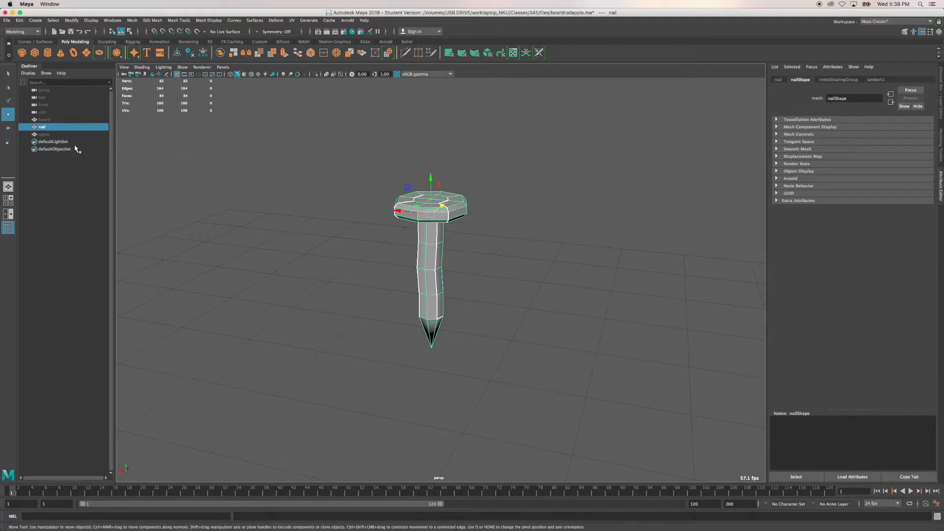
{"action": "key", "text": "h"}
{"action": "key", "text": "h"}
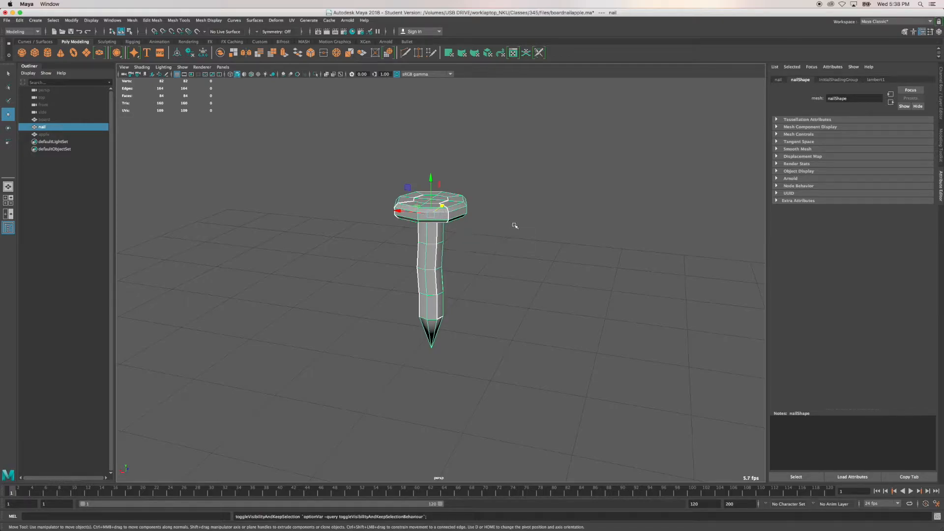
{"action": "mouse_move", "coordinate": [504, 230]}
{"action": "left_mouse_down", "text": "alt"}
{"action": "mouse_move", "coordinate": [498, 268]}
{"action": "mouse_move", "coordinate": [517, 219]}
{"action": "mouse_move", "coordinate": [487, 243]}
{"action": "mouse_move", "coordinate": [501, 246]}
{"action": "left_mouse_up", "text": "alt"}
{"action": "left_click", "coordinate": [487, 240]}
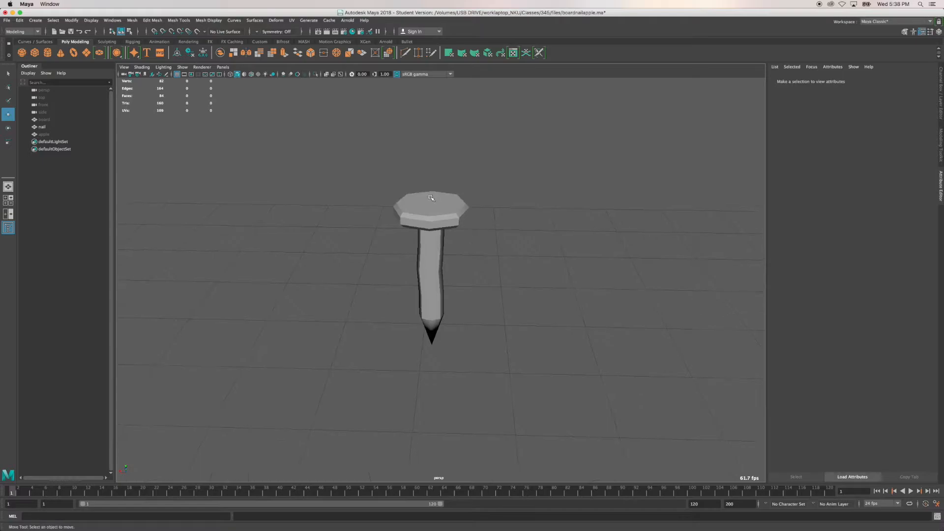
{"action": "left_click", "coordinate": [435, 202]}
{"action": "left_click_drag", "start_coordinate": [534, 219], "coordinate": [527, 184], "text": "alt"}
{"action": "left_click_drag", "start_coordinate": [459, 281], "coordinate": [510, 281], "text": "alt"}
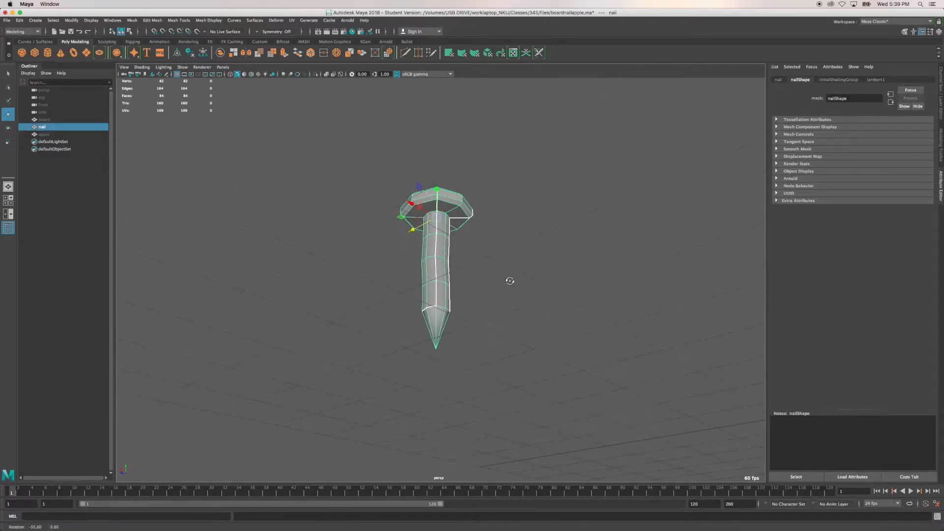
{"action": "left_click_drag", "start_coordinate": [474, 219], "coordinate": [439, 278], "text": "alt"}
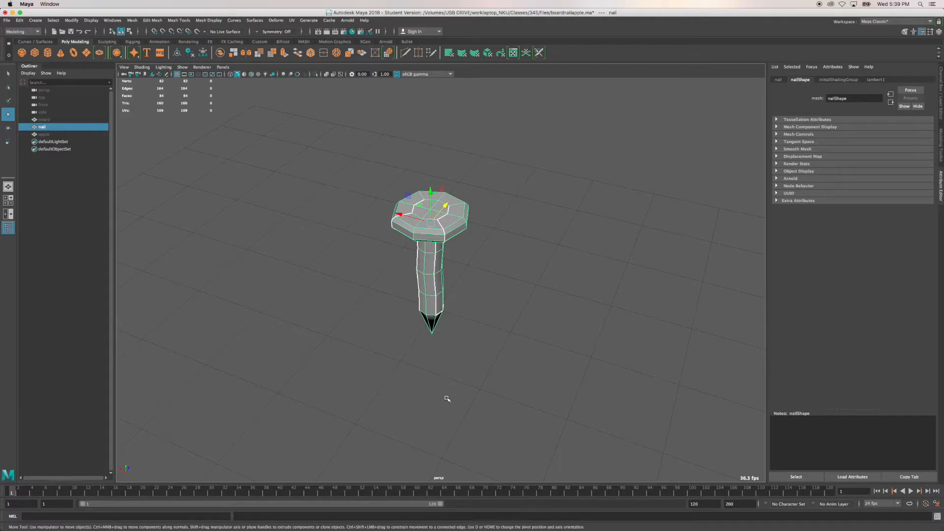
Step: Frame the nail, switch it to face selection and select all of its faces
{"action": "left_click", "coordinate": [497, 224]}
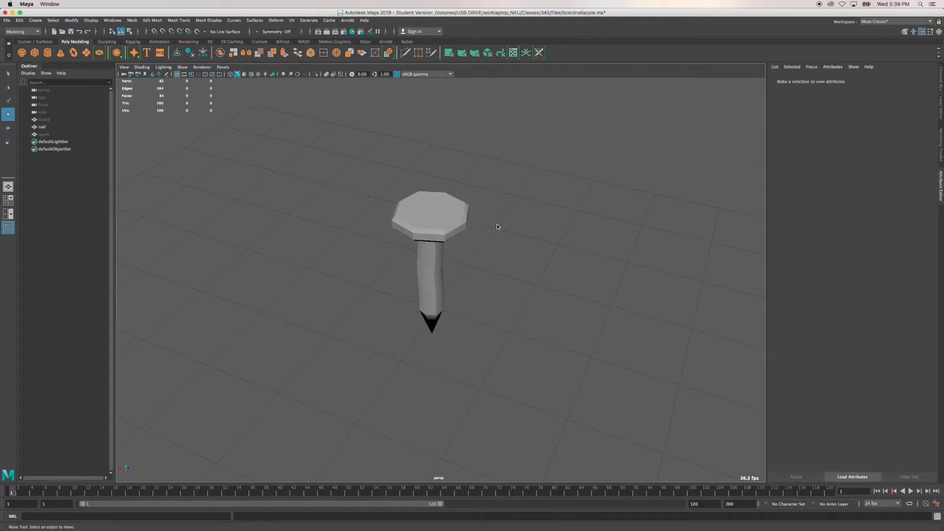
{"action": "left_click", "coordinate": [450, 223]}
{"action": "key", "text": "f"}
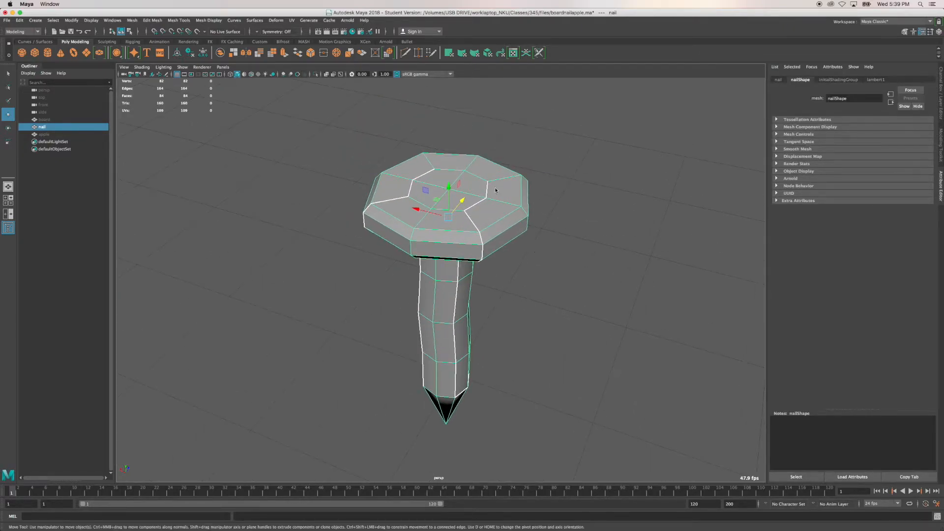
{"action": "right_click", "coordinate": [496, 190]}
{"action": "left_click", "coordinate": [495, 209]}
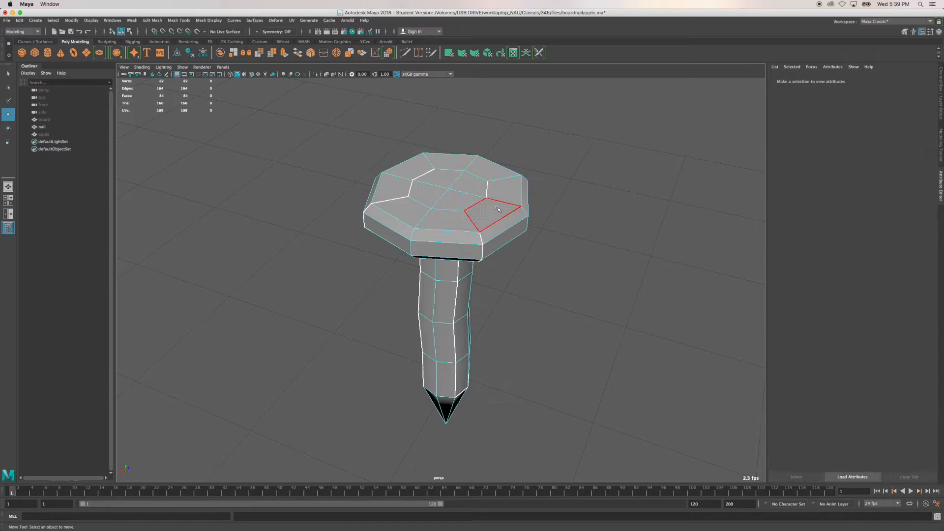
{"action": "double_click", "coordinate": [497, 209]}
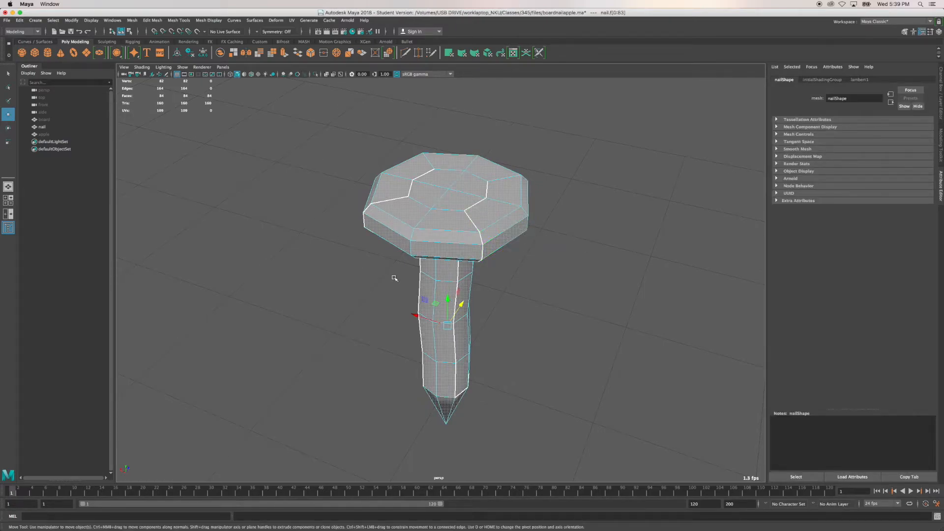
{"action": "scroll", "coordinate": [535, 274], "scroll_direction": "down", "scroll_amount": 3}
{"action": "left_click_drag", "start_coordinate": [535, 274], "coordinate": [542, 317], "text": "alt"}
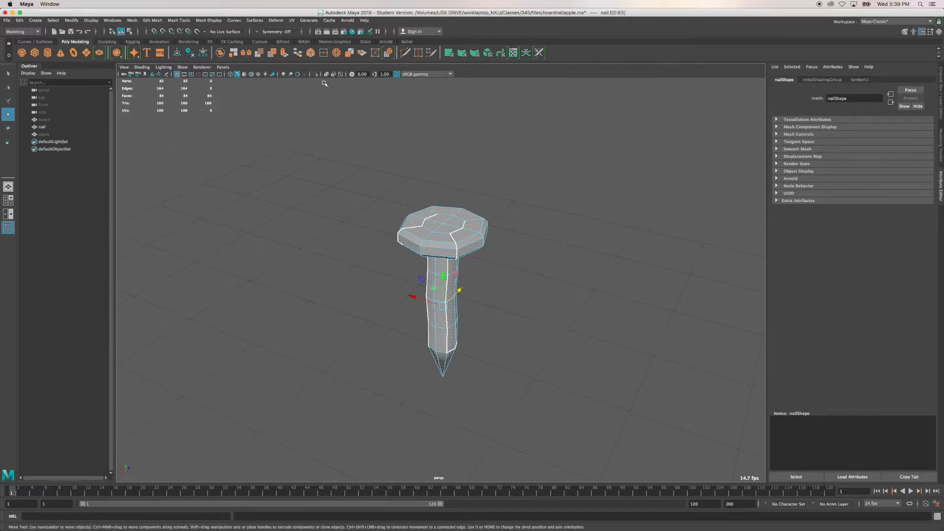
Step: Apply a Camera-based UV projection to the nail's faces, check the layout in the UV Editor and return to the model
{"action": "left_click", "coordinate": [292, 22]}
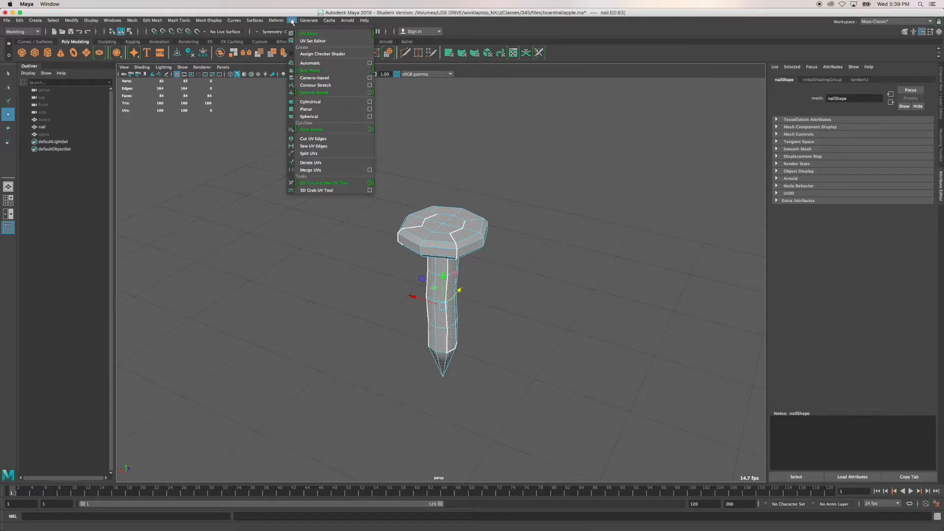
{"action": "left_click", "coordinate": [319, 79]}
{"action": "mouse_move", "coordinate": [338, 392]}
{"action": "left_mouse_down", "text": "alt"}
{"action": "mouse_move", "coordinate": [483, 392]}
{"action": "mouse_move", "coordinate": [482, 343]}
{"action": "mouse_move", "coordinate": [373, 322]}
{"action": "mouse_move", "coordinate": [310, 347]}
{"action": "mouse_move", "coordinate": [335, 382]}
{"action": "left_mouse_up", "text": "alt"}
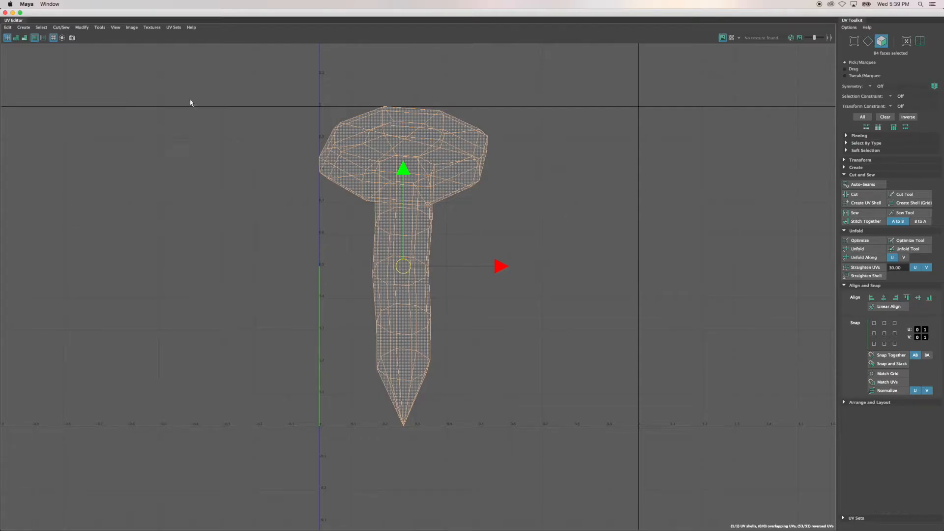
{"action": "left_click", "coordinate": [13, 13]}
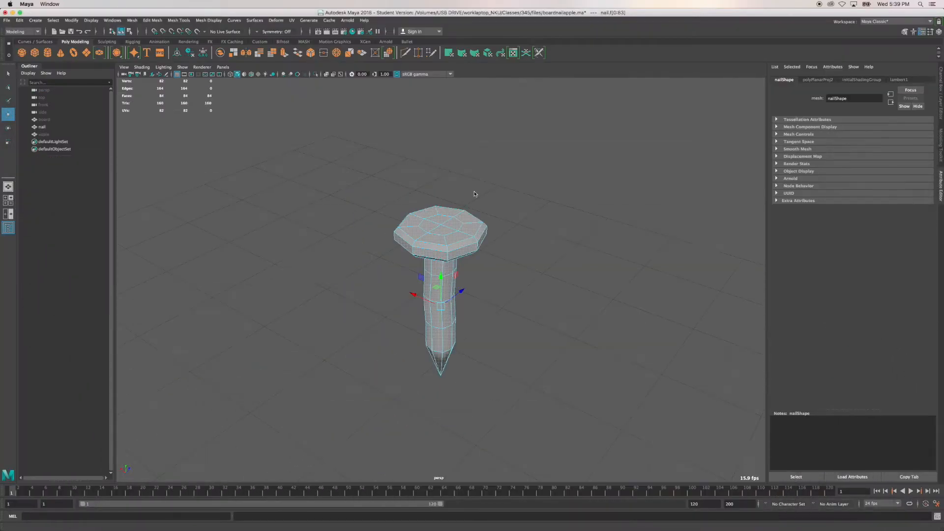
Step: Deselect the nail's faces and examine the head rim, its underside and the shaft for suitable UV seam locations
{"action": "left_click_drag", "start_coordinate": [516, 263], "coordinate": [508, 263], "text": "alt"}
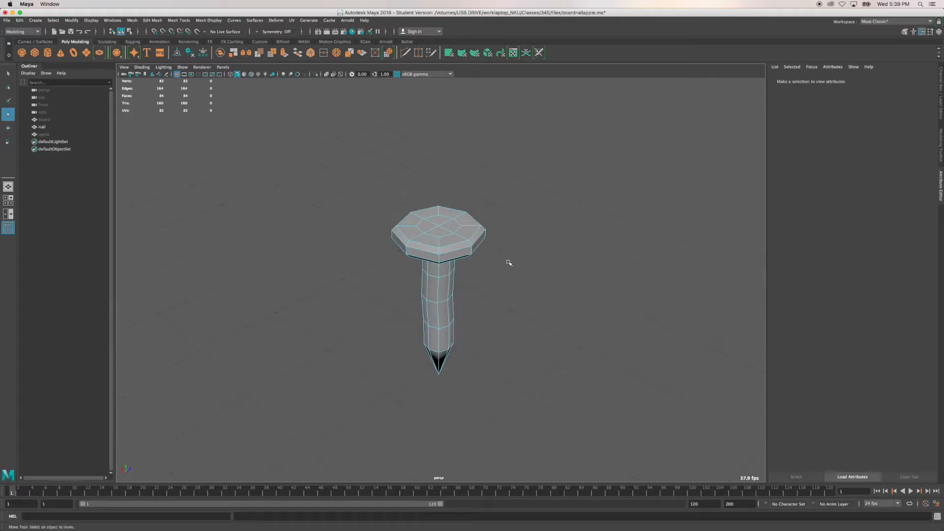
{"action": "scroll", "coordinate": [508, 266], "scroll_direction": "up", "scroll_amount": 6}
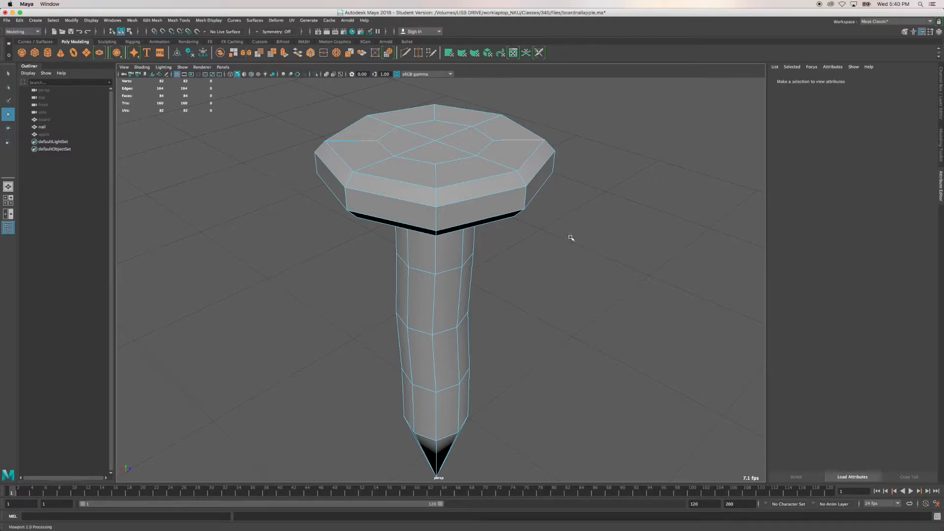
{"action": "left_click_drag", "start_coordinate": [591, 209], "coordinate": [595, 242], "text": "alt"}
{"action": "right_click_drag", "start_coordinate": [595, 242], "coordinate": [548, 257], "text": "alt"}
{"action": "left_click_drag", "start_coordinate": [548, 257], "coordinate": [423, 267], "text": "alt"}
{"action": "left_click_drag", "start_coordinate": [561, 295], "coordinate": [555, 251], "text": "alt"}
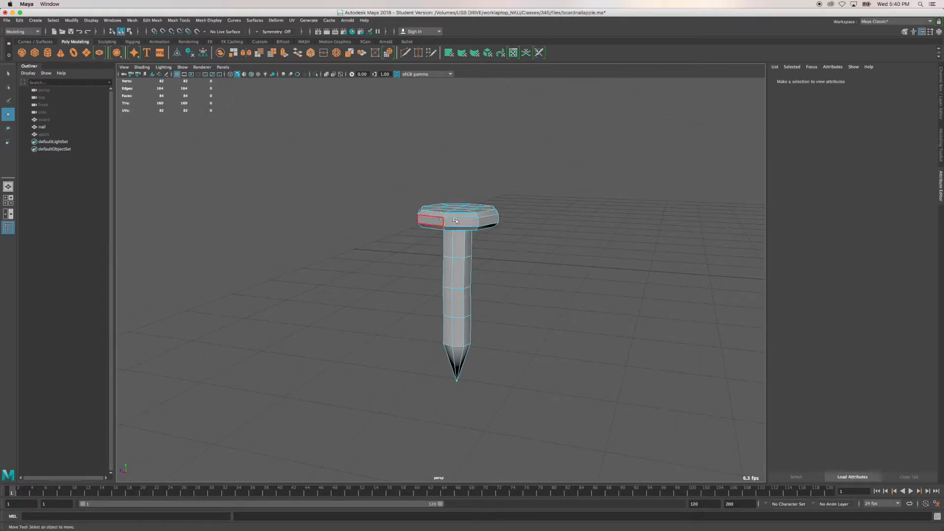
{"action": "left_click_drag", "start_coordinate": [560, 194], "coordinate": [562, 222], "text": "alt"}
{"action": "scroll", "coordinate": [584, 238], "scroll_direction": "up", "scroll_amount": 5}
{"action": "middle_click_drag", "start_coordinate": [618, 200], "coordinate": [608, 211], "text": "alt"}
{"action": "left_click_drag", "start_coordinate": [608, 280], "coordinate": [603, 266], "text": "alt"}
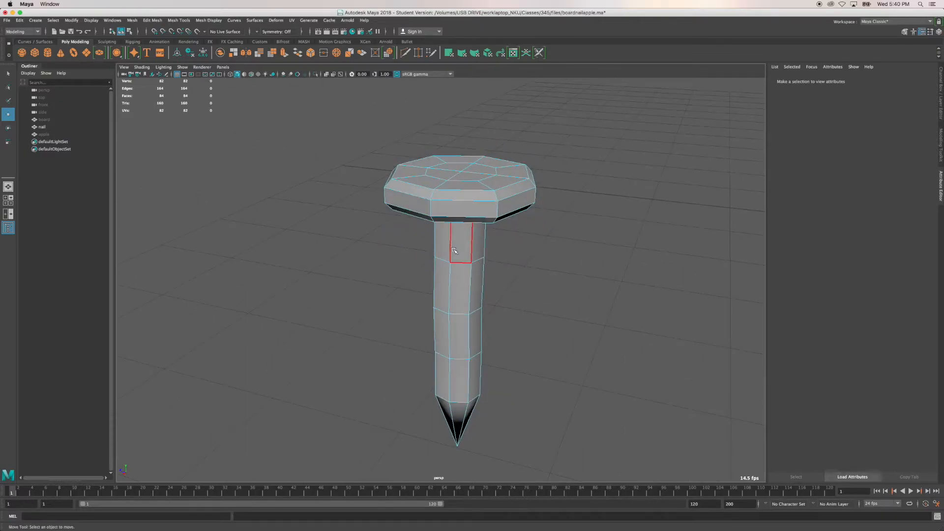
{"action": "left_click_drag", "start_coordinate": [543, 242], "coordinate": [545, 219], "text": "alt"}
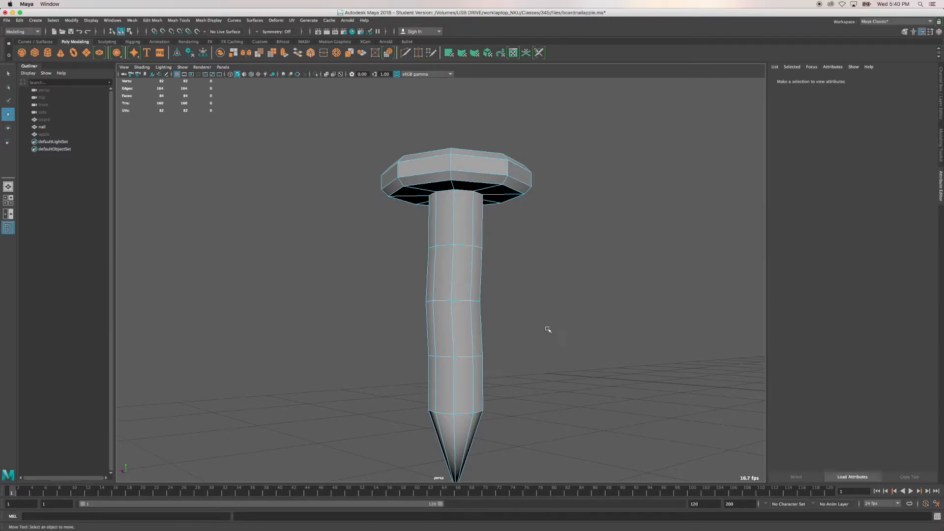
{"action": "left_click_drag", "start_coordinate": [532, 333], "coordinate": [598, 231], "text": "alt"}
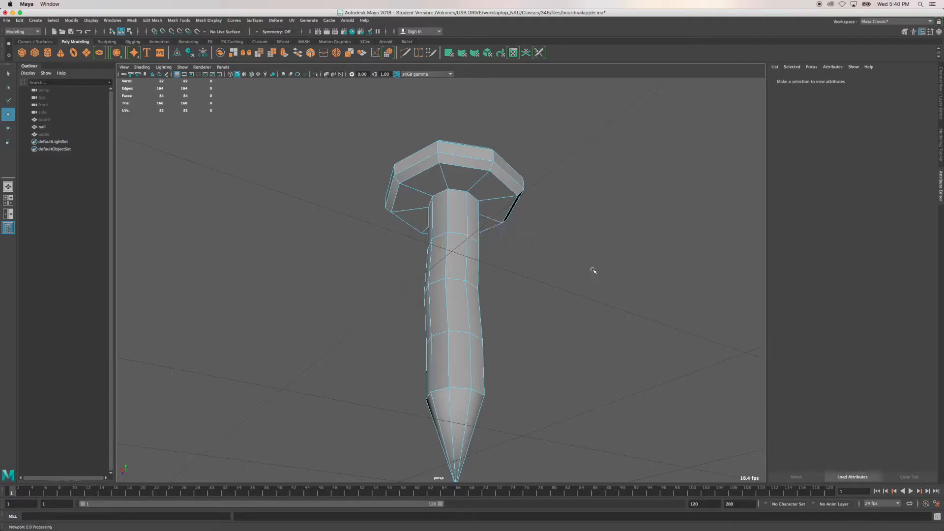
{"action": "left_click_drag", "start_coordinate": [596, 246], "coordinate": [588, 239], "text": "alt"}
{"action": "scroll", "coordinate": [554, 244], "scroll_direction": "up", "scroll_amount": 6}
{"action": "middle_click_drag", "start_coordinate": [620, 170], "coordinate": [588, 258], "text": "alt"}
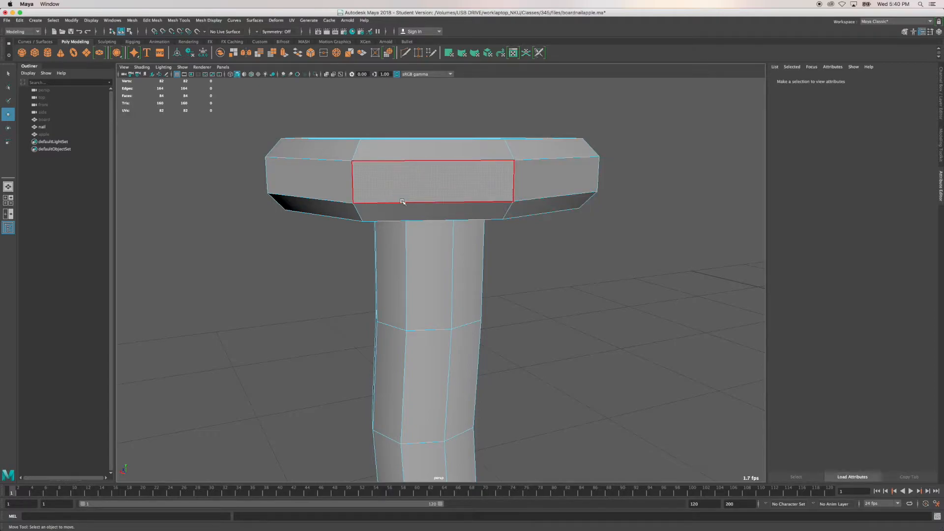
{"action": "left_click_drag", "start_coordinate": [569, 200], "coordinate": [553, 169], "text": "alt"}
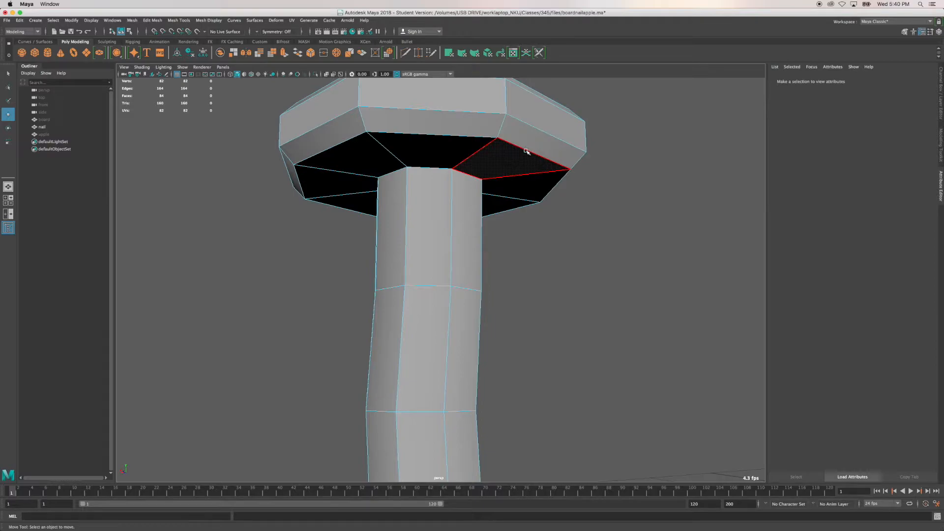
{"action": "left_click_drag", "start_coordinate": [526, 149], "coordinate": [463, 184], "text": "alt"}
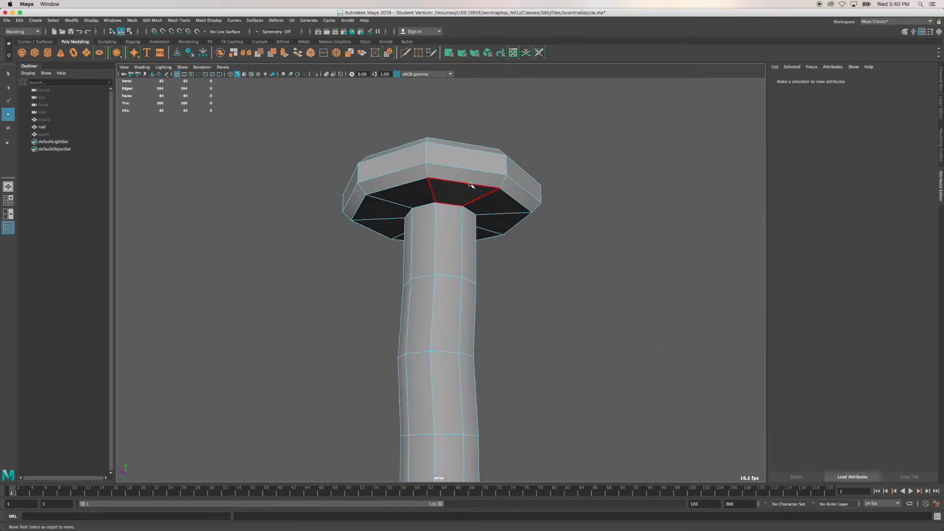
{"action": "left_click_drag", "start_coordinate": [503, 172], "coordinate": [440, 225], "text": "alt"}
Step: In edge mode, select the edge loop around the nail head's lower rim and the loop where the shaft meets the head
{"action": "right_click", "coordinate": [441, 224]}
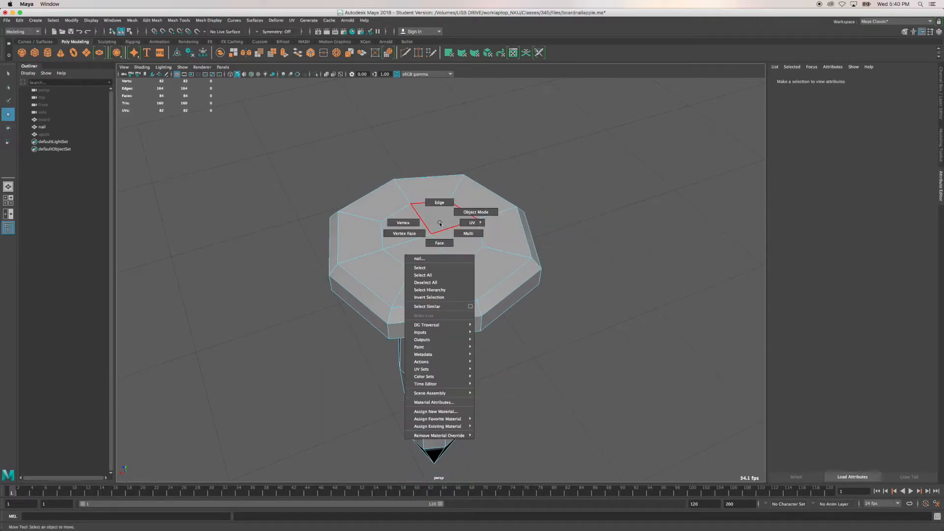
{"action": "left_click", "coordinate": [440, 202]}
{"action": "left_click_drag", "start_coordinate": [470, 270], "coordinate": [472, 246], "text": "alt"}
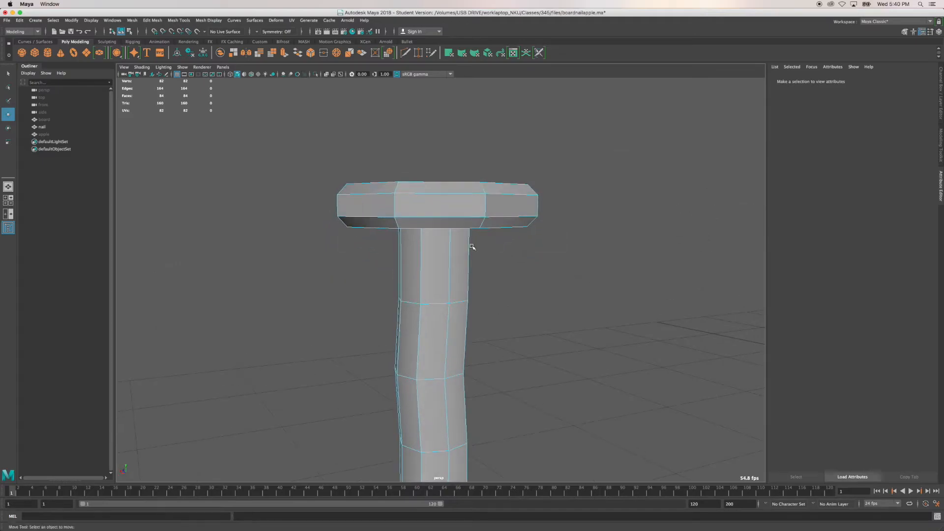
{"action": "left_click", "coordinate": [449, 217]}
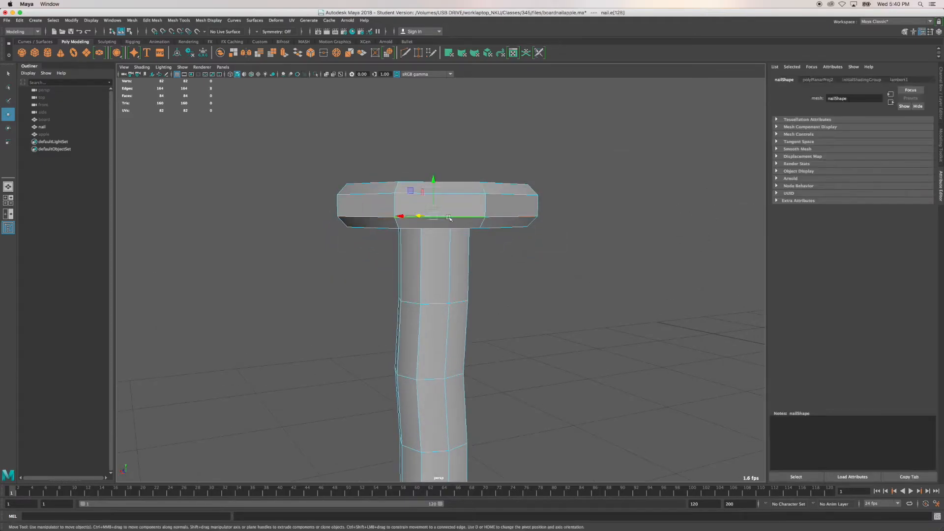
{"action": "left_click_drag", "start_coordinate": [556, 266], "coordinate": [525, 145], "text": "alt"}
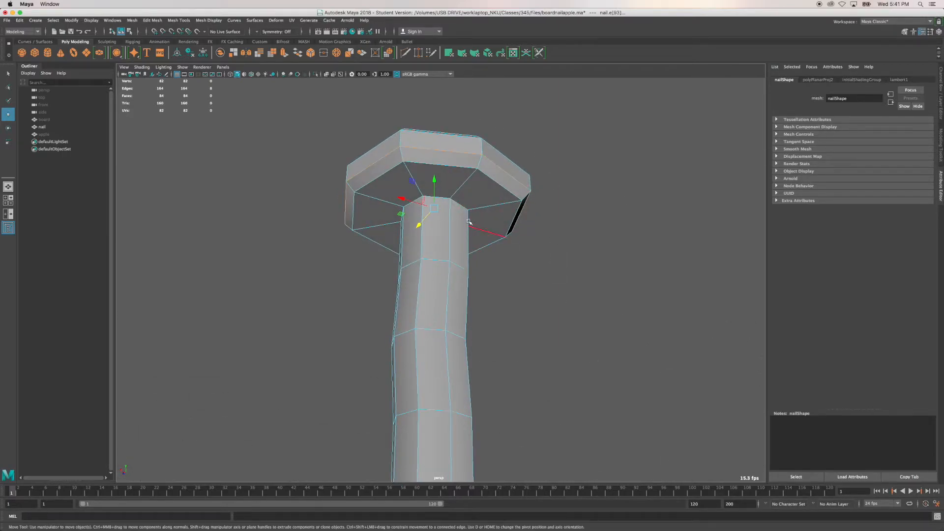
{"action": "double_click", "coordinate": [460, 203], "text": "shift"}
{"action": "left_click_drag", "start_coordinate": [565, 249], "coordinate": [486, 269], "text": "alt"}
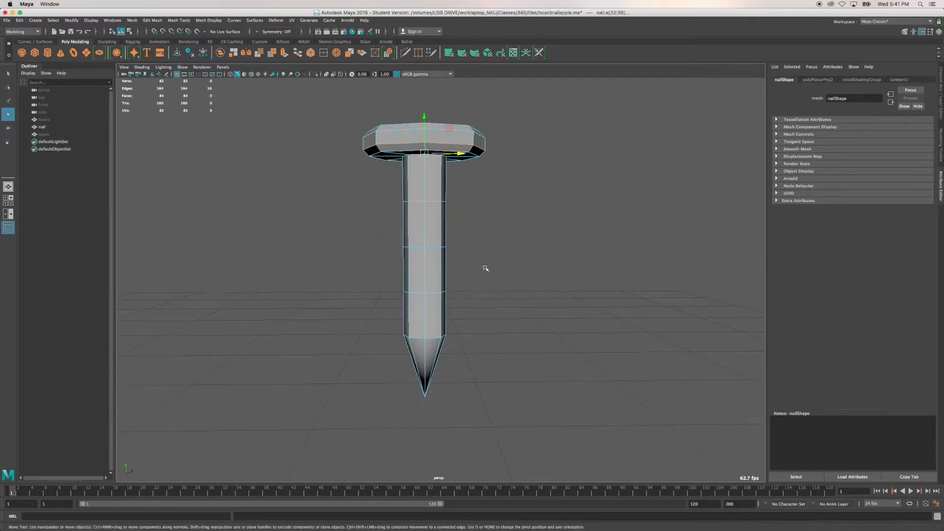
{"action": "double_click", "coordinate": [426, 219]}
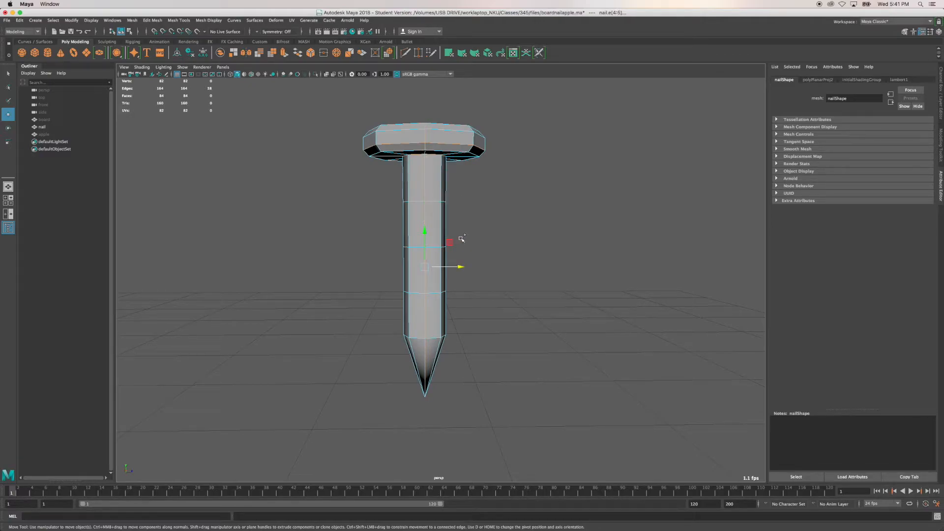
{"action": "left_click_drag", "start_coordinate": [529, 190], "coordinate": [586, 196], "text": "alt"}
{"action": "key", "text": "z"}
{"action": "left_click_drag", "start_coordinate": [589, 231], "coordinate": [534, 220], "text": "alt"}
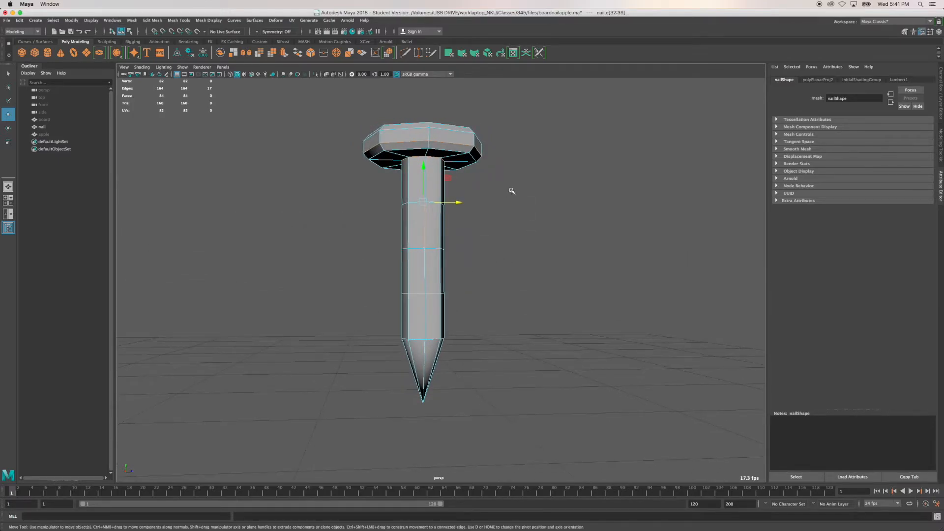
{"action": "left_click", "coordinate": [489, 220]}
{"action": "key", "text": "z"}
{"action": "left_click", "coordinate": [426, 237], "text": "shift"}
{"action": "mouse_move", "coordinate": [558, 238]}
{"action": "left_mouse_down"}
{"action": "mouse_move", "coordinate": [397, 226]}
{"action": "mouse_move", "coordinate": [544, 227]}
{"action": "left_mouse_up"}
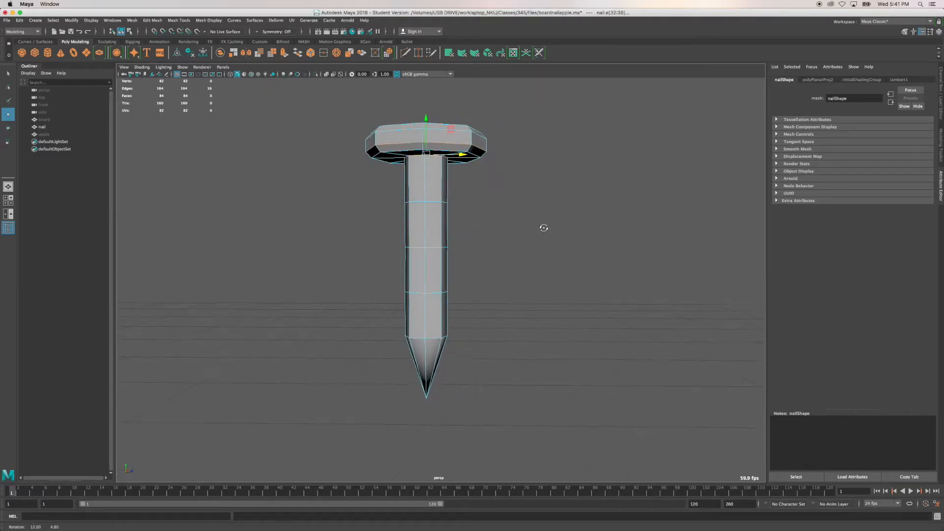
Step: Add the straight line of lengthwise edges from the top of the nail's shaft to its tip to the seam selection and inspect it
{"action": "left_click", "coordinate": [429, 190], "text": "shift"}
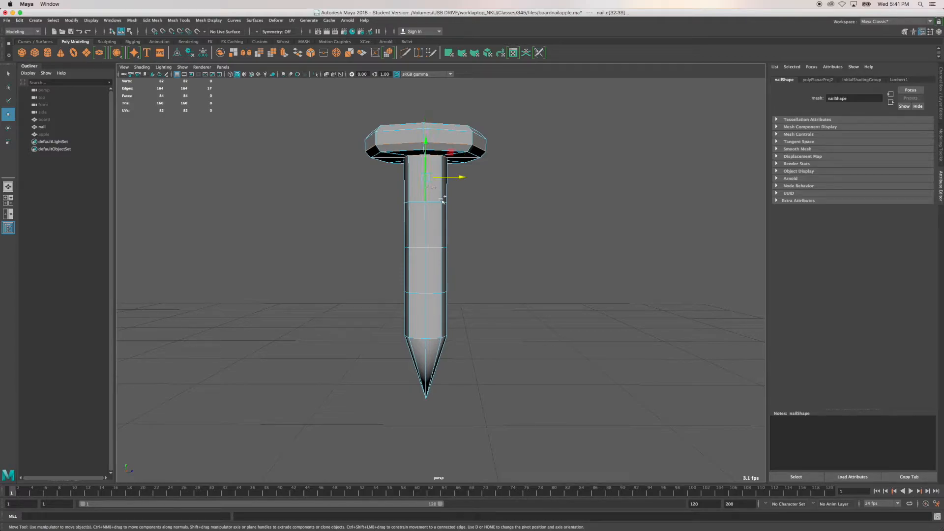
{"action": "double_click", "coordinate": [425, 363], "text": "shift"}
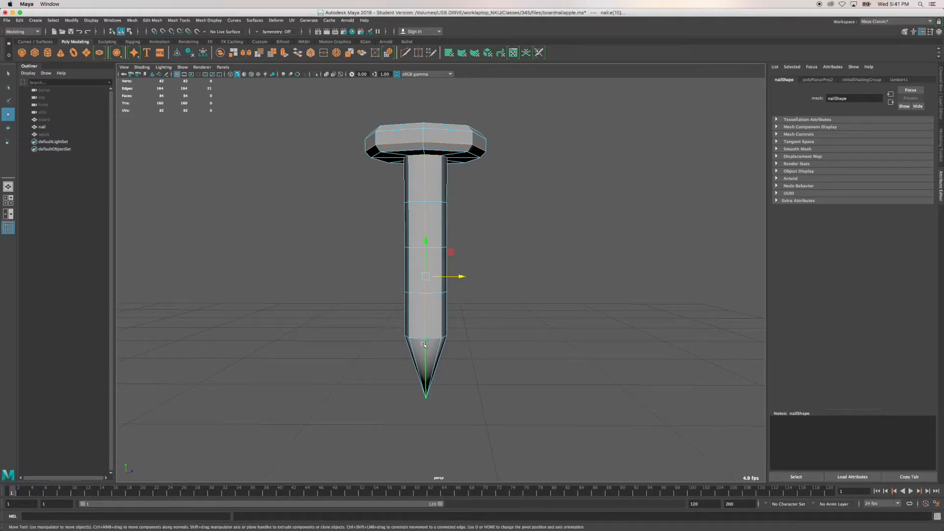
{"action": "left_click_drag", "start_coordinate": [566, 340], "coordinate": [603, 238], "text": "alt"}
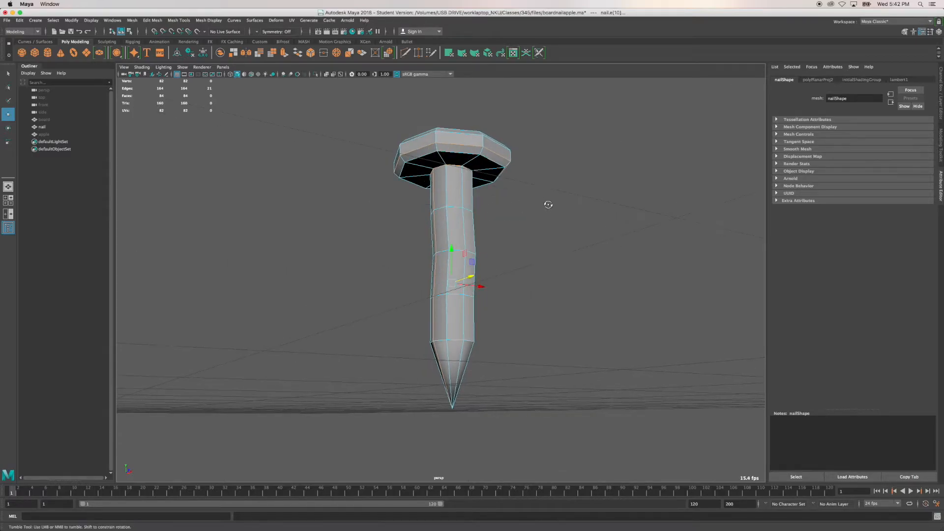
{"action": "left_click_drag", "start_coordinate": [546, 205], "coordinate": [554, 219], "text": "alt"}
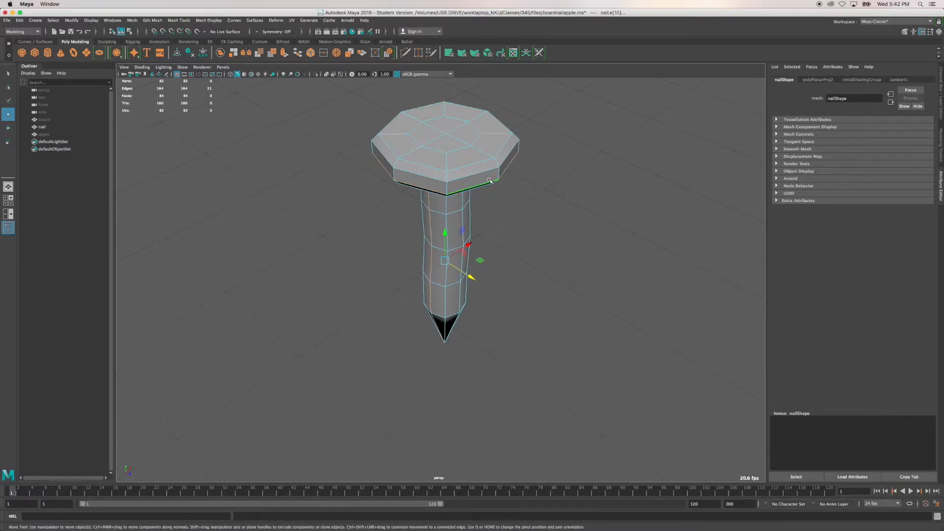
{"action": "left_click_drag", "start_coordinate": [516, 232], "coordinate": [552, 206], "text": "alt"}
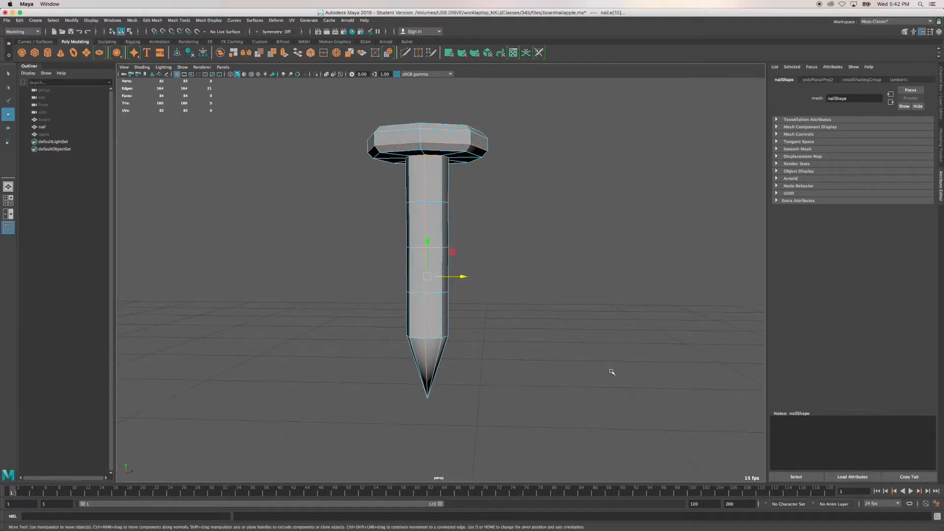
{"action": "left_click_drag", "start_coordinate": [338, 395], "coordinate": [457, 412], "text": "alt"}
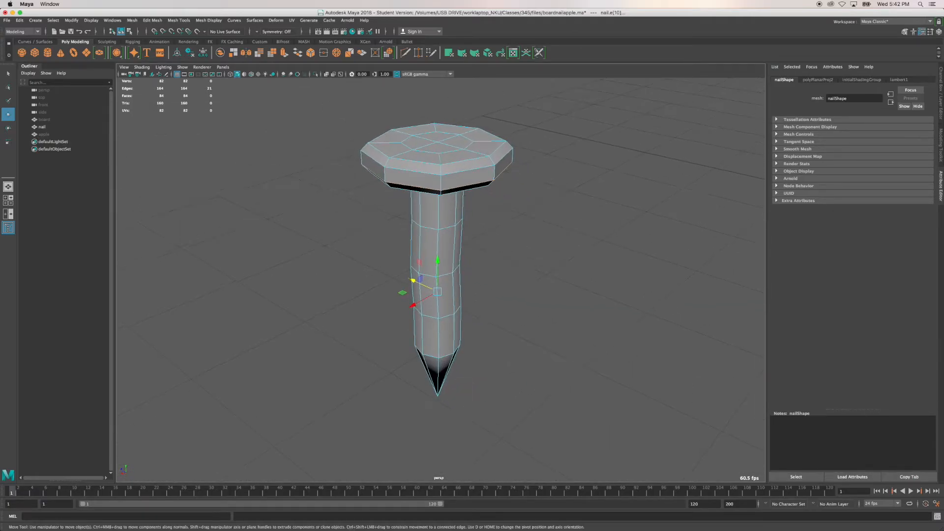
{"action": "left_click_drag", "start_coordinate": [399, 445], "coordinate": [492, 441], "text": "alt"}
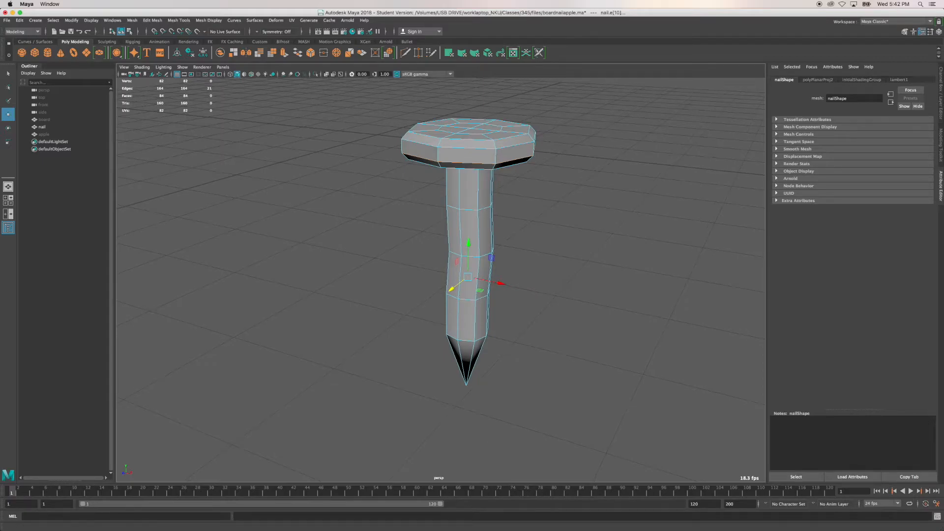
Step: Cut the nail's UVs along the selected seam edges in the UV Editor
{"action": "key", "text": "super+grave"}
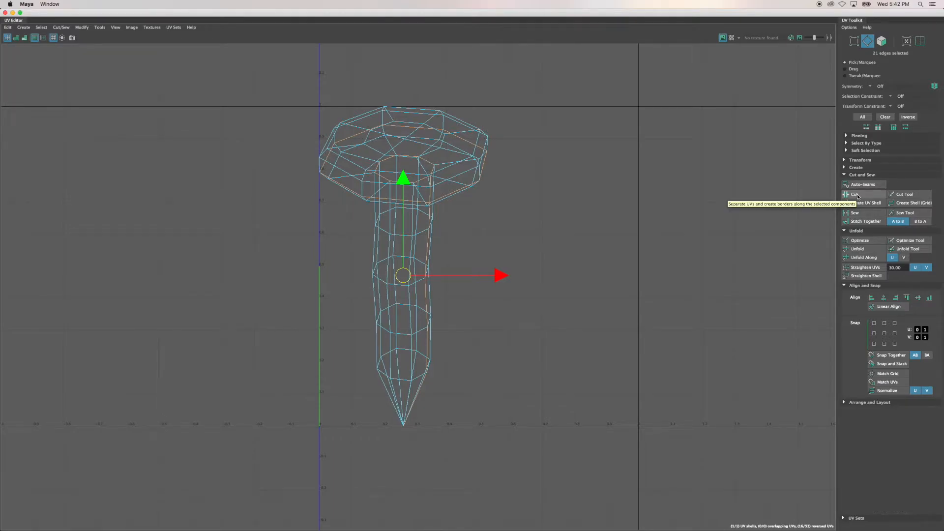
{"action": "left_click", "coordinate": [859, 197]}
{"action": "left_click", "coordinate": [595, 195]}
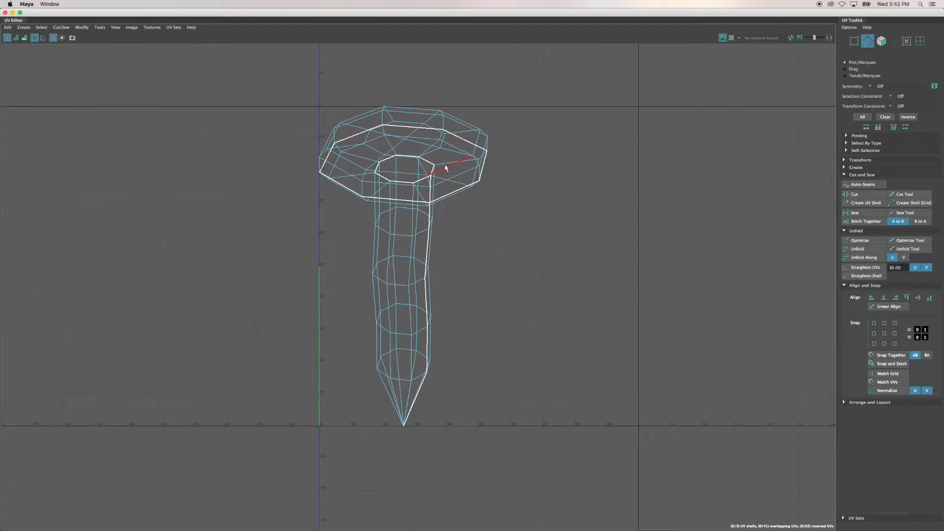
Step: Separate the head, underside and shaft UV shells to check the cuts, and undo the moves
{"action": "right_click_drag", "start_coordinate": [436, 149], "coordinate": [418, 142]}
{"action": "left_click", "coordinate": [428, 145]}
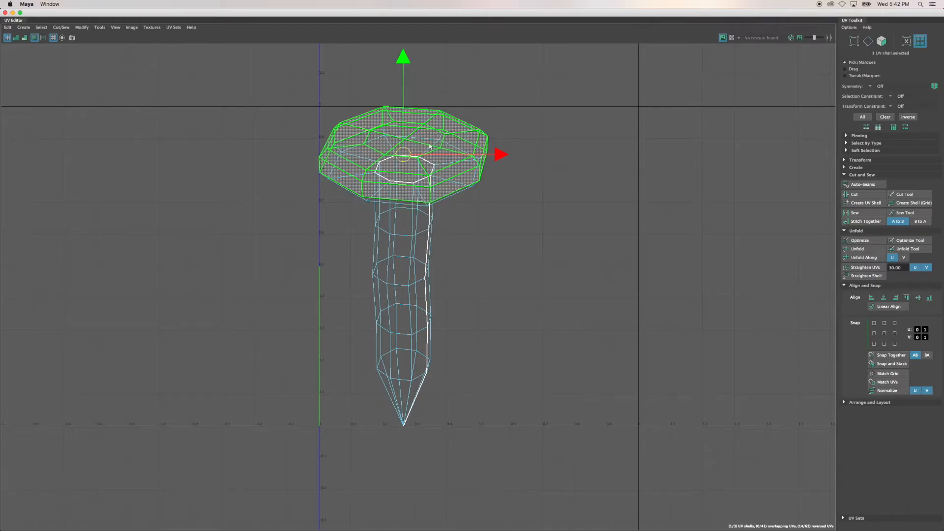
{"action": "left_click_drag", "start_coordinate": [498, 154], "coordinate": [691, 153]}
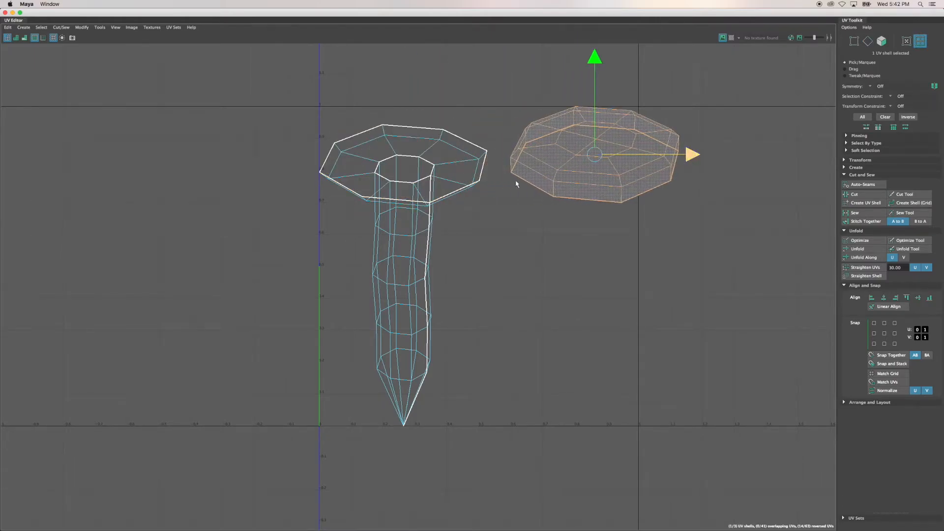
{"action": "left_click", "coordinate": [471, 178]}
{"action": "left_click_drag", "start_coordinate": [497, 166], "coordinate": [339, 166]}
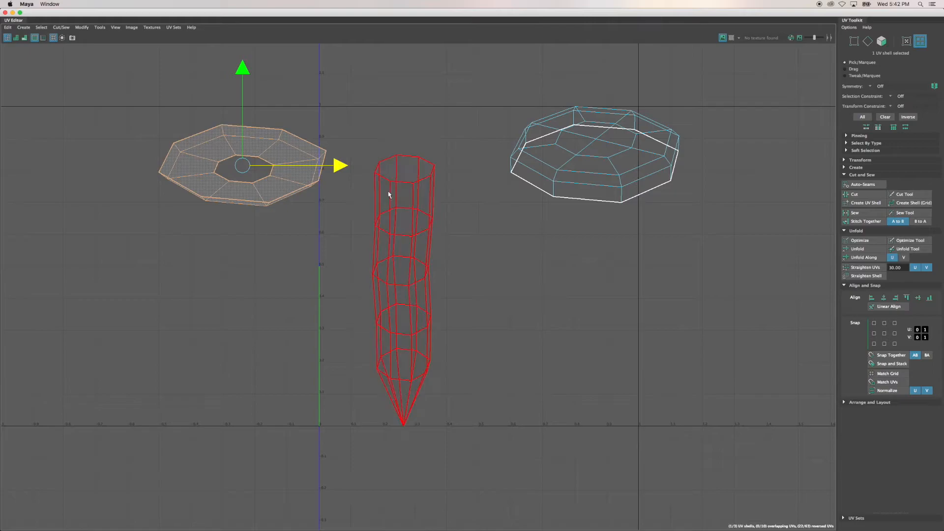
{"action": "left_click", "coordinate": [389, 195]}
{"action": "left_click_drag", "start_coordinate": [501, 290], "coordinate": [507, 291]}
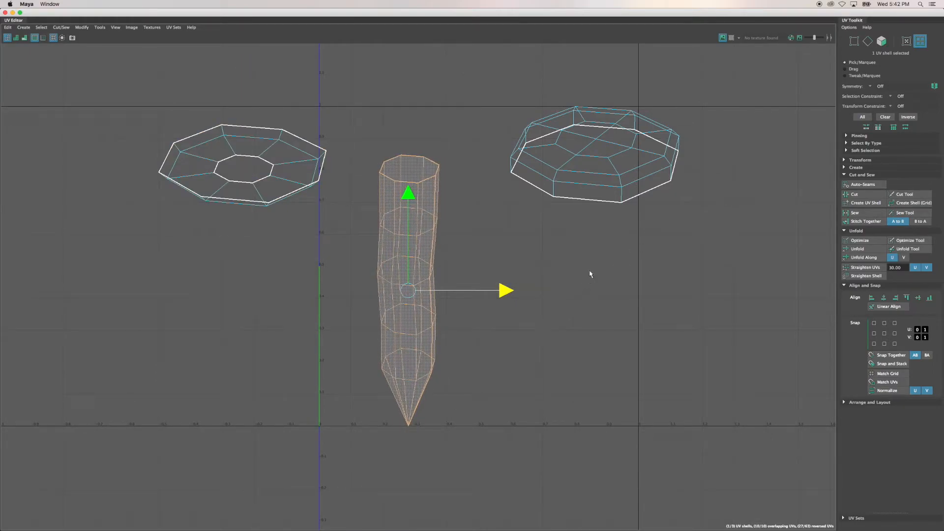
{"action": "key", "text": "super+z"}
{"action": "key", "text": "super+z"}
{"action": "key", "text": "super+z"}
{"action": "key", "text": "super+z"}
{"action": "key", "text": "super+z"}
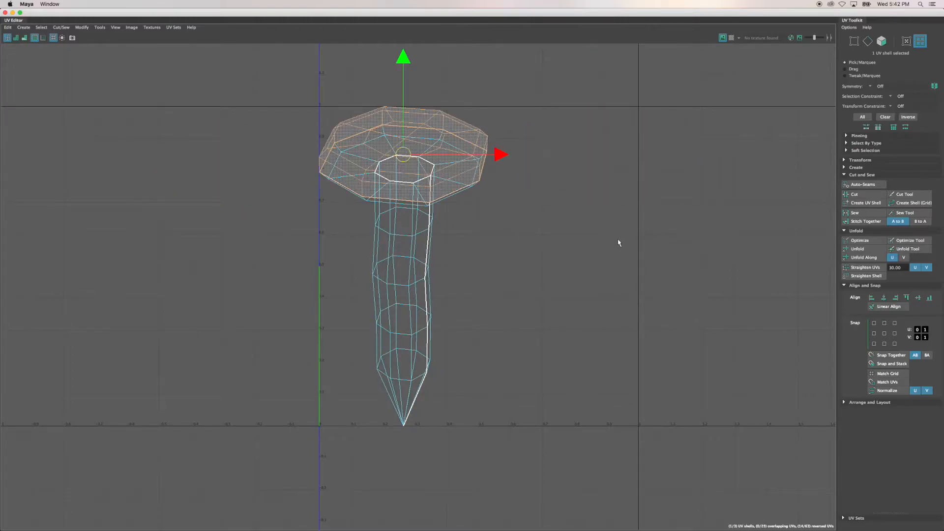
Step: Select all three UV shells of the nail and unfold them
{"action": "left_click", "coordinate": [569, 257]}
{"action": "left_click_drag", "start_coordinate": [505, 292], "coordinate": [298, 98]}
{"action": "right_click_drag", "start_coordinate": [455, 123], "coordinate": [435, 114]}
{"action": "left_click_drag", "start_coordinate": [534, 259], "coordinate": [307, 99]}
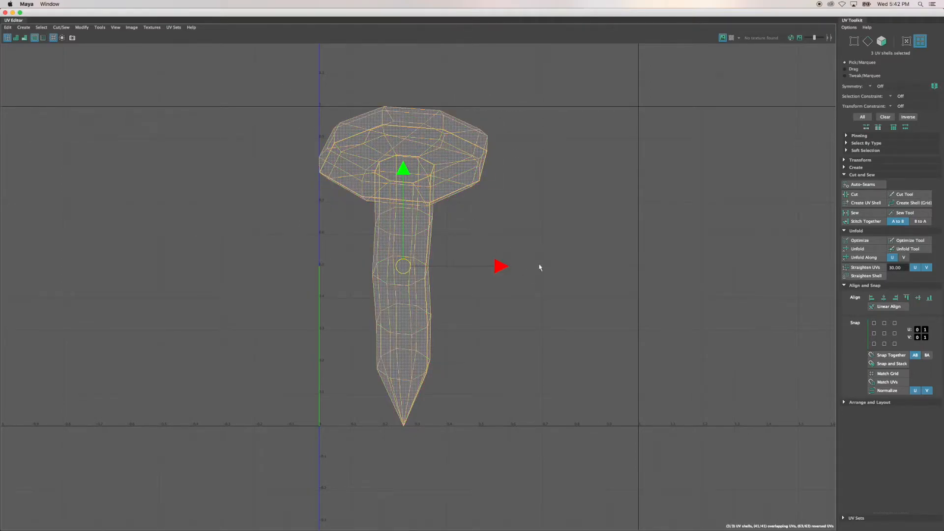
{"action": "left_click", "coordinate": [861, 249]}
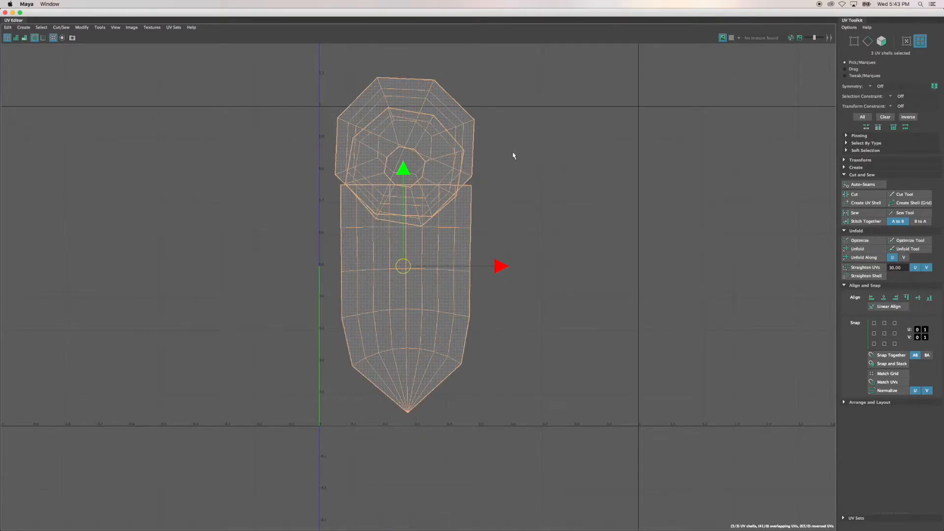
Step: Move both head shells beside the shaft shell and place the ring-shaped underside shell below the head cap shell
{"action": "left_click", "coordinate": [432, 122]}
{"action": "left_click_drag", "start_coordinate": [500, 152], "coordinate": [616, 246]}
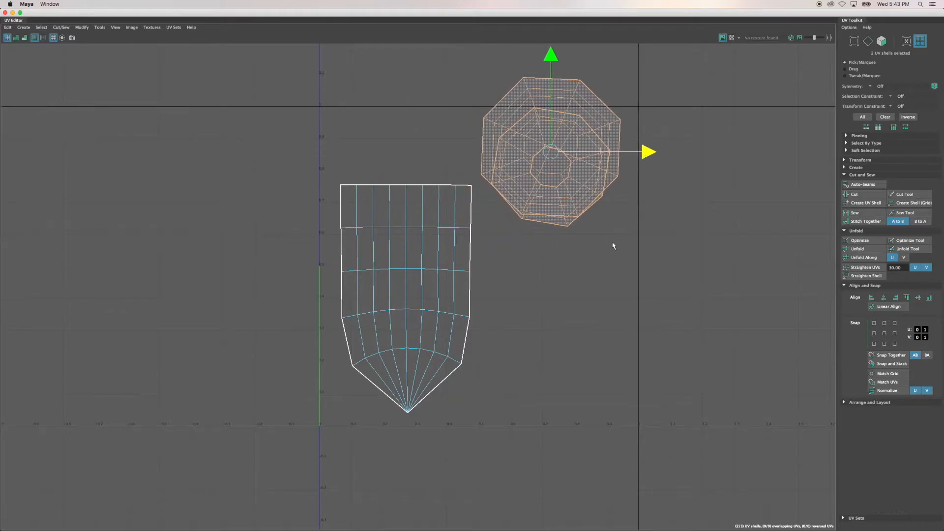
{"action": "left_click", "coordinate": [566, 220]}
{"action": "left_click_drag", "start_coordinate": [552, 73], "coordinate": [560, 197]}
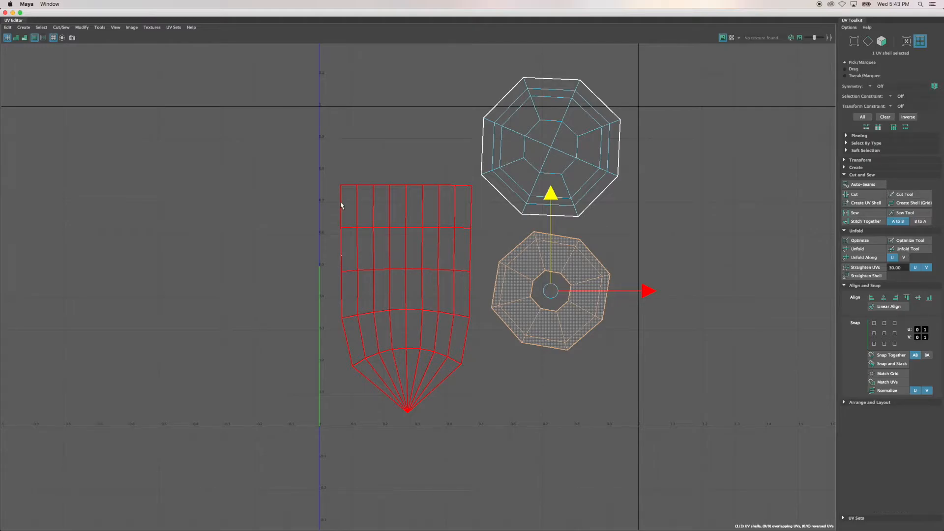
Step: Select the UVs along the shaft shell's left border and align them to their minimum U
{"action": "right_click_drag", "start_coordinate": [381, 286], "coordinate": [413, 283]}
{"action": "left_click_drag", "start_coordinate": [318, 167], "coordinate": [354, 381]}
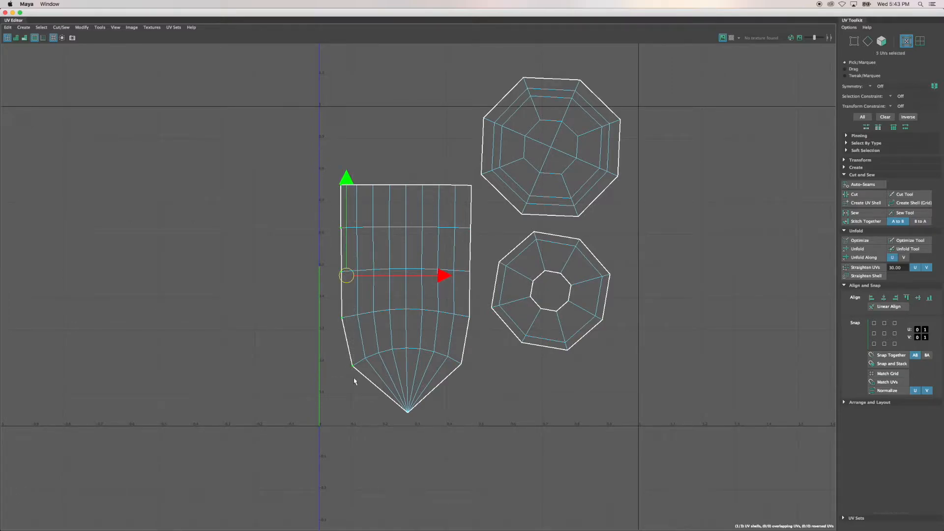
{"action": "left_click", "coordinate": [873, 298]}
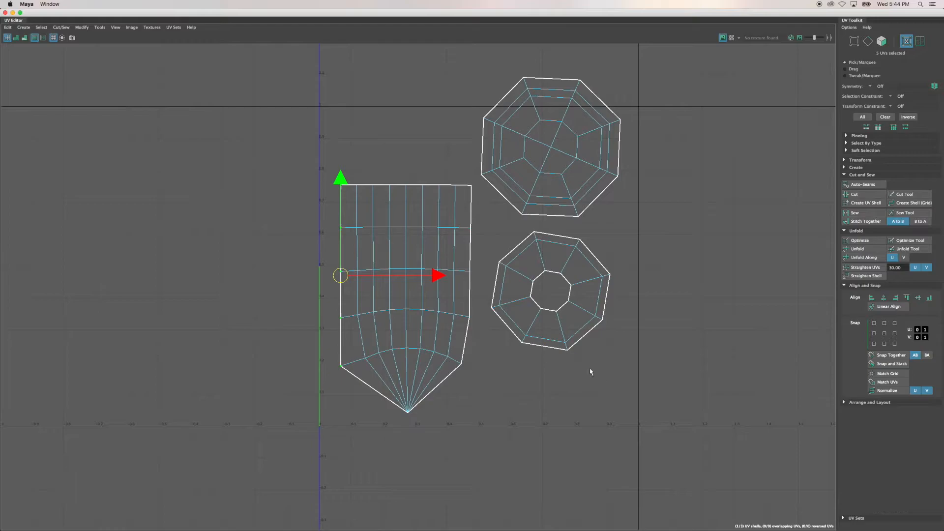
Step: Align the UVs of each interior lengthwise column of the shaft shell into a straight vertical line
{"action": "left_click_drag", "start_coordinate": [354, 172], "coordinate": [369, 364]}
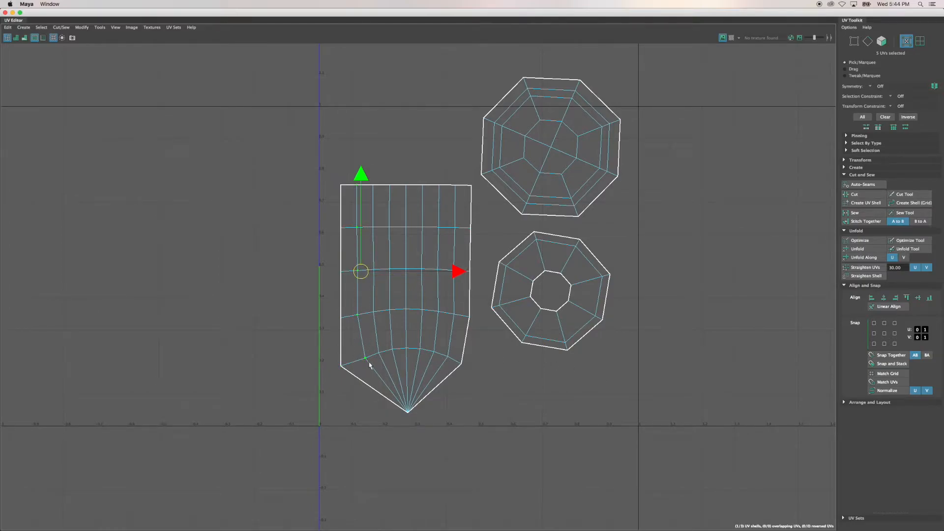
{"action": "key", "text": "g"}
{"action": "left_click_drag", "start_coordinate": [366, 173], "coordinate": [385, 371]}
{"action": "key", "text": "g"}
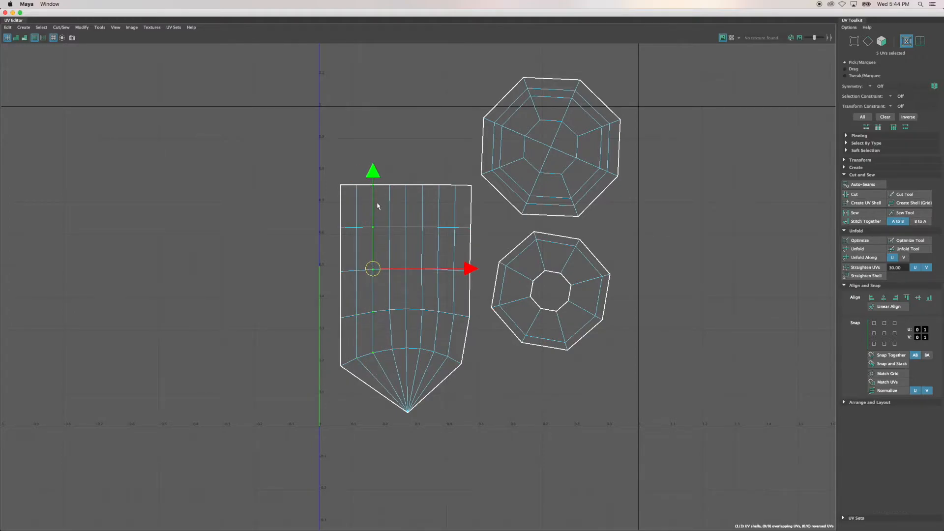
{"action": "left_click_drag", "start_coordinate": [385, 176], "coordinate": [402, 365]}
{"action": "key", "text": "g"}
{"action": "left_click_drag", "start_coordinate": [405, 178], "coordinate": [411, 364]}
{"action": "key", "text": "g"}
{"action": "left_click_drag", "start_coordinate": [417, 177], "coordinate": [423, 365]}
{"action": "key", "text": "g"}
{"action": "left_click_drag", "start_coordinate": [434, 191], "coordinate": [443, 359]}
{"action": "key", "text": "g"}
{"action": "left_click_drag", "start_coordinate": [451, 187], "coordinate": [457, 365]}
{"action": "key", "text": "g"}
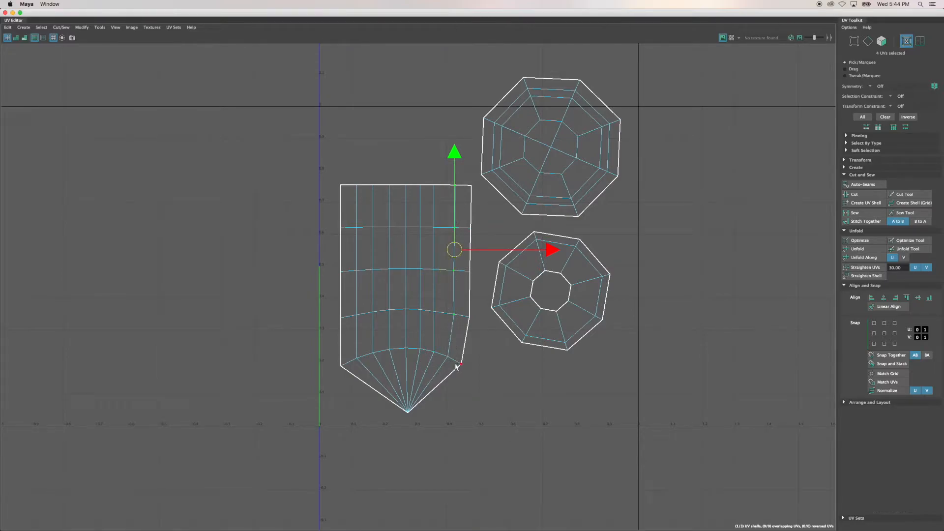
{"action": "left_click", "coordinate": [448, 358], "text": "shift"}
{"action": "key", "text": "g"}
Step: Straighten the shaft shell's right border column, nudge it outward and shift the tip UVs slightly towards the shell's center
{"action": "left_click_drag", "start_coordinate": [491, 392], "coordinate": [456, 182]}
{"action": "key", "text": "g"}
{"action": "left_click_drag", "start_coordinate": [476, 276], "coordinate": [477, 277]}
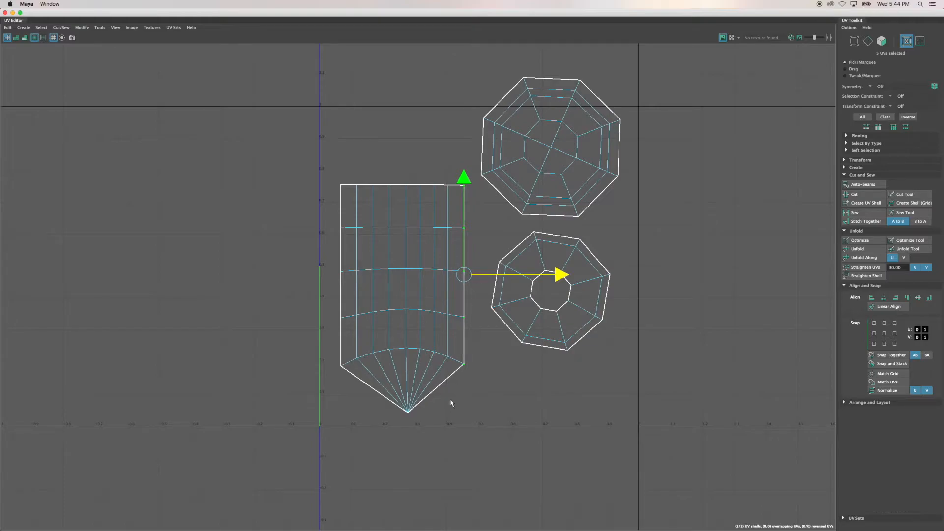
{"action": "mouse_move", "coordinate": [422, 424]}
{"action": "left_mouse_down"}
{"action": "mouse_move", "coordinate": [401, 410]}
{"action": "mouse_move", "coordinate": [435, 416]}
{"action": "left_mouse_up"}
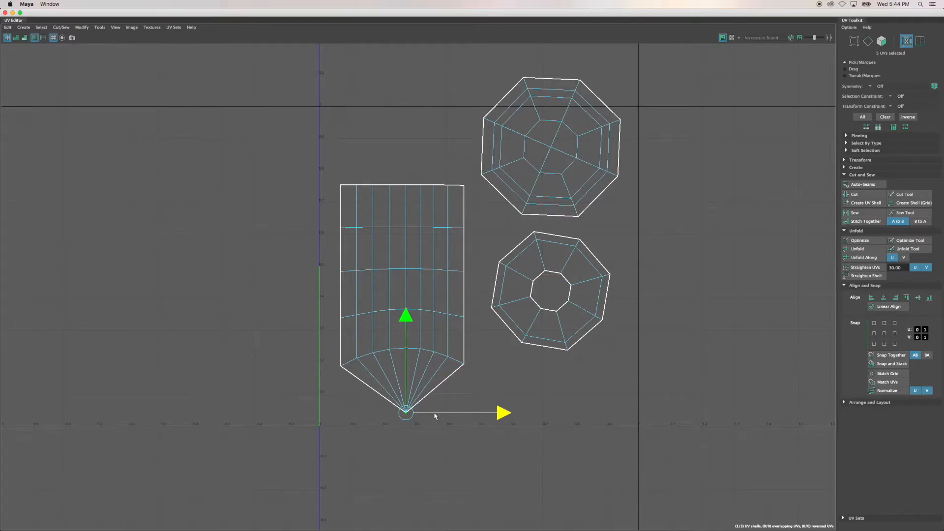
Step: Align the UVs of each of the shaft shell's five crosswise rows to their V midpoint and clear the selection
{"action": "left_click", "coordinate": [478, 372]}
{"action": "left_click_drag", "start_coordinate": [333, 174], "coordinate": [473, 207]}
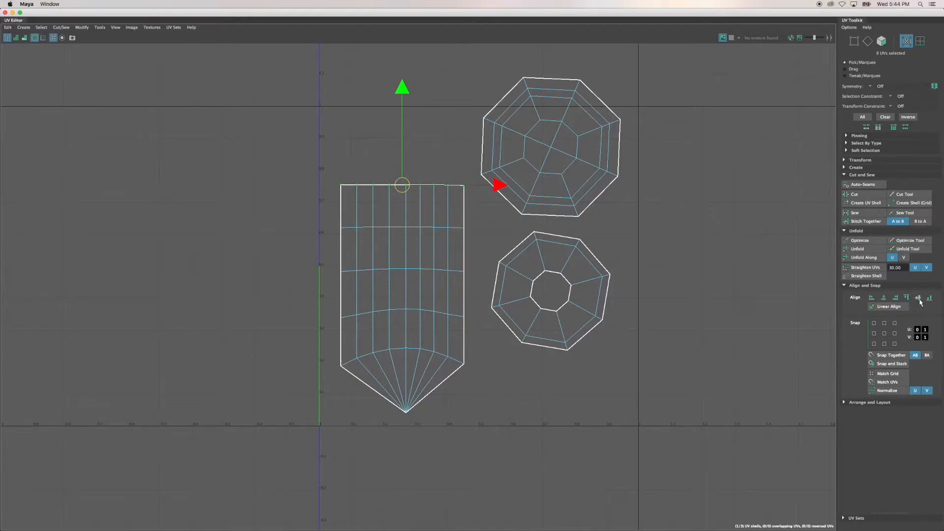
{"action": "left_click_drag", "start_coordinate": [482, 240], "coordinate": [337, 218]}
{"action": "left_click_drag", "start_coordinate": [473, 282], "coordinate": [336, 262]}
{"action": "left_click_drag", "start_coordinate": [470, 320], "coordinate": [336, 305]}
{"action": "left_click_drag", "start_coordinate": [477, 369], "coordinate": [332, 346]}
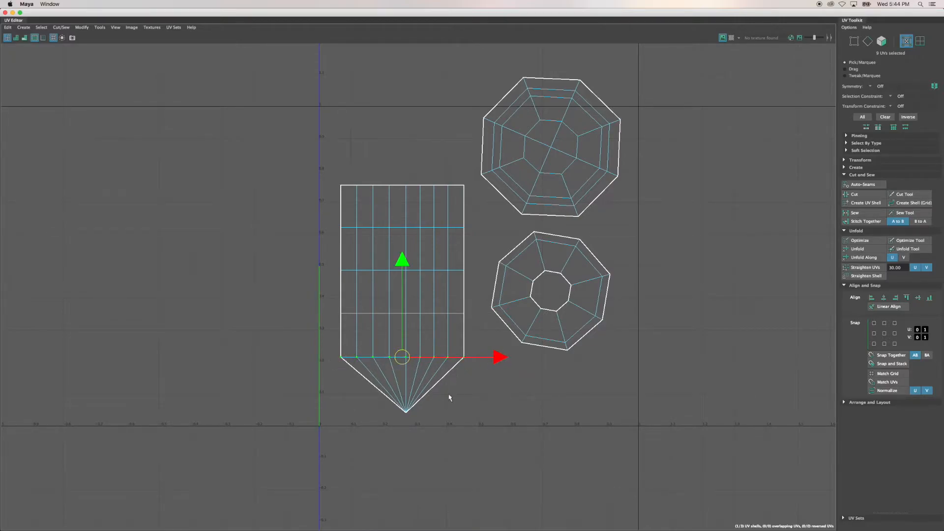
{"action": "left_click", "coordinate": [479, 376]}
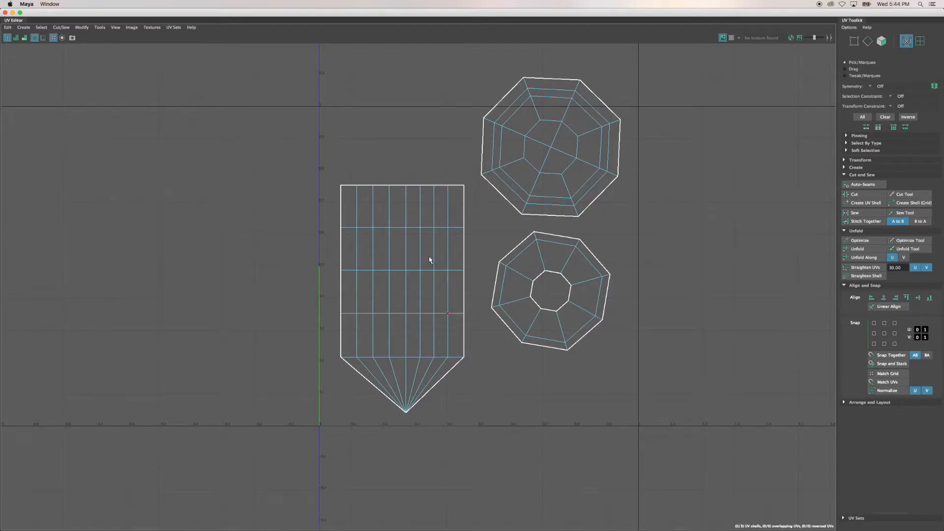
Step: Shift the shaft shell's rightmost UV columns outward along U to even out the column spacing
{"action": "left_click_drag", "start_coordinate": [468, 369], "coordinate": [412, 180]}
{"action": "left_click_drag", "start_coordinate": [540, 277], "coordinate": [541, 276]}
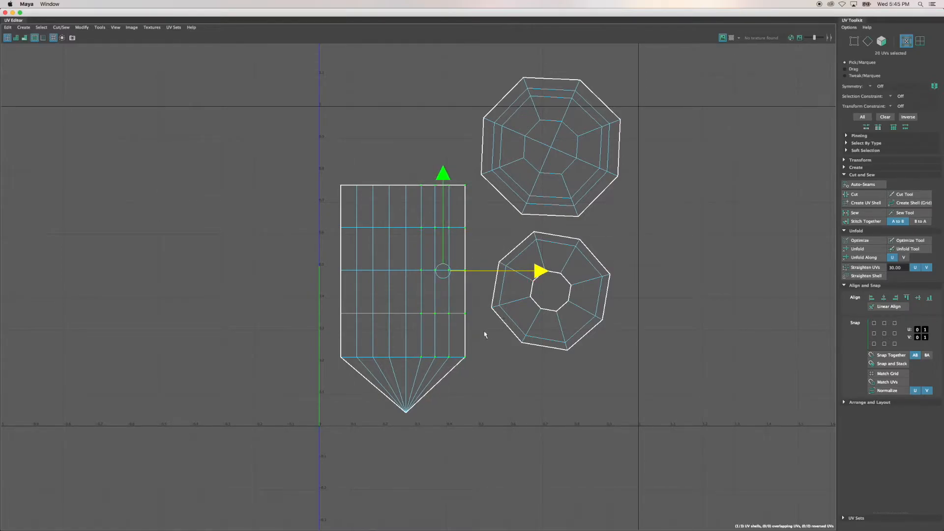
{"action": "left_click_drag", "start_coordinate": [476, 373], "coordinate": [431, 176]}
{"action": "left_click_drag", "start_coordinate": [545, 271], "coordinate": [554, 273]}
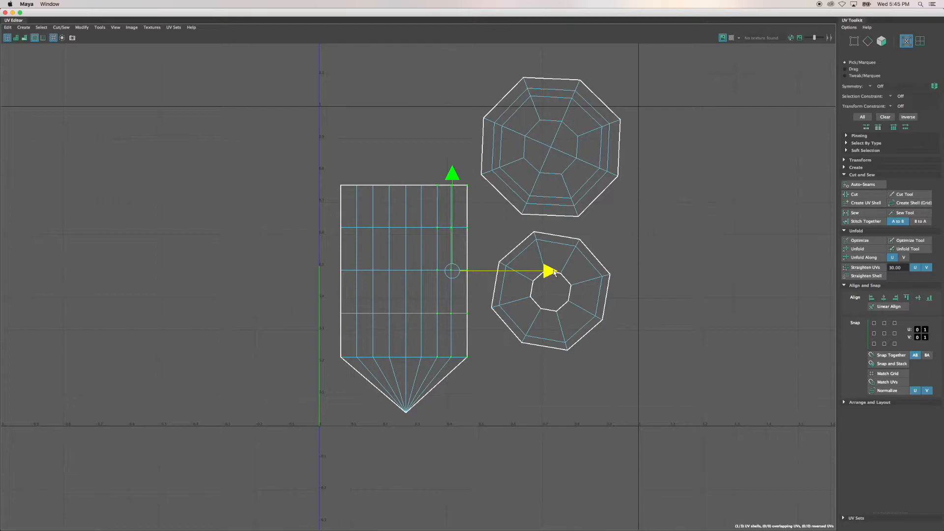
{"action": "left_click", "coordinate": [484, 380]}
{"action": "left_click_drag", "start_coordinate": [477, 379], "coordinate": [449, 185]}
{"action": "left_click_drag", "start_coordinate": [564, 275], "coordinate": [561, 272]}
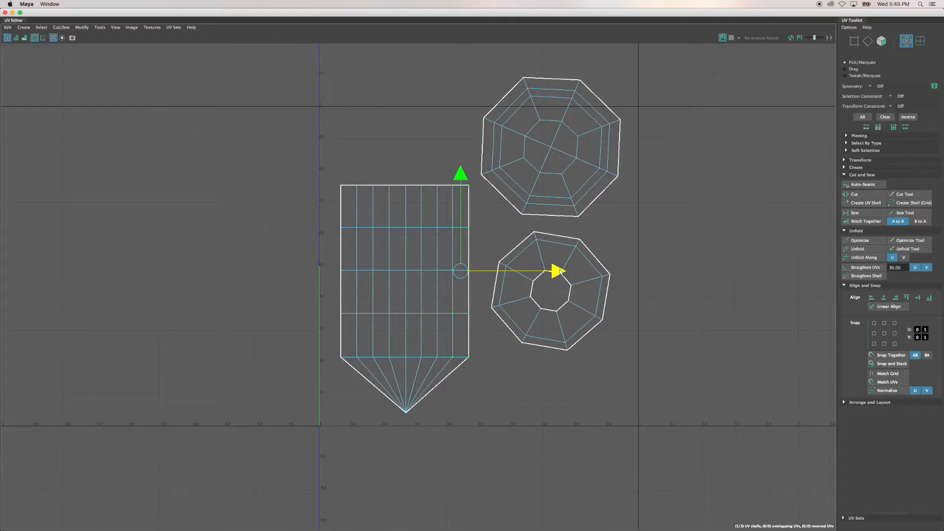
Step: Move the straightened shaft shell along U out of the 0–1 UV area, to the negative-U side
{"action": "left_click", "coordinate": [494, 379]}
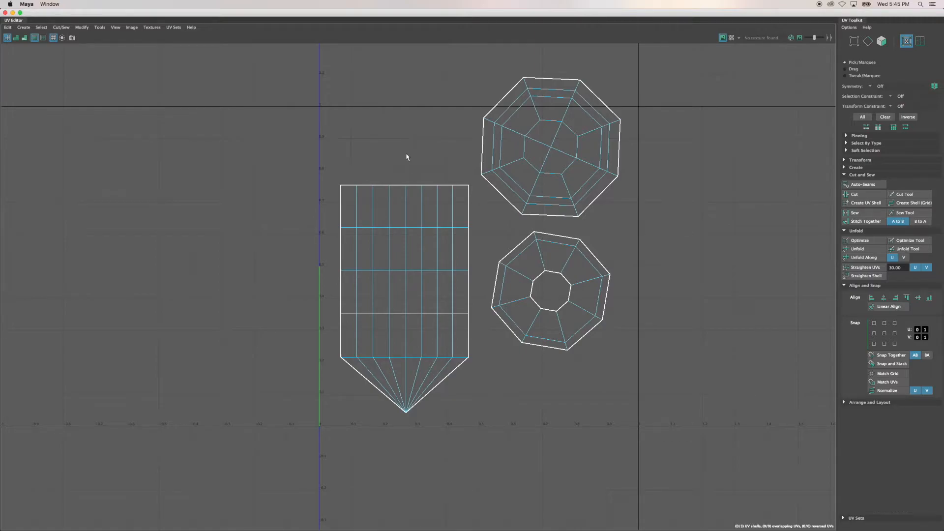
{"action": "right_click_drag", "start_coordinate": [415, 315], "coordinate": [397, 306]}
{"action": "left_click", "coordinate": [418, 327]}
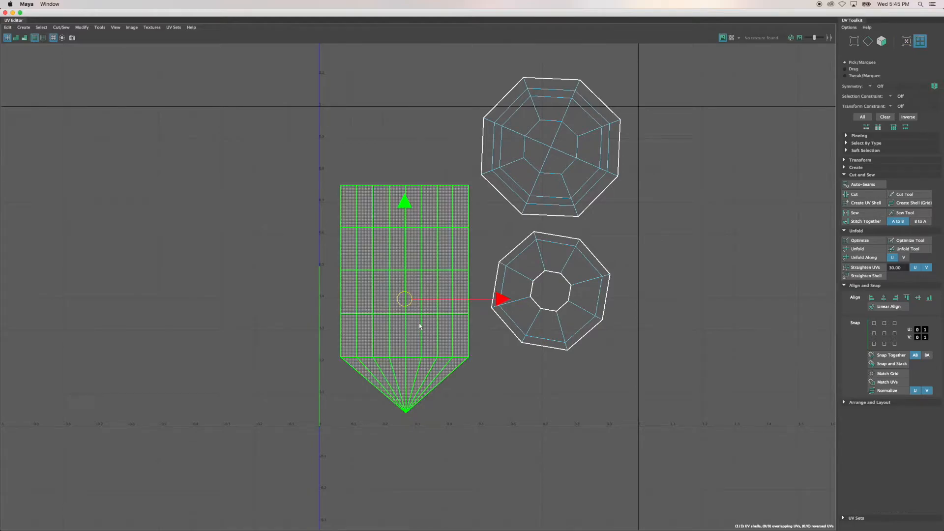
{"action": "left_click_drag", "start_coordinate": [421, 299], "coordinate": [243, 300]}
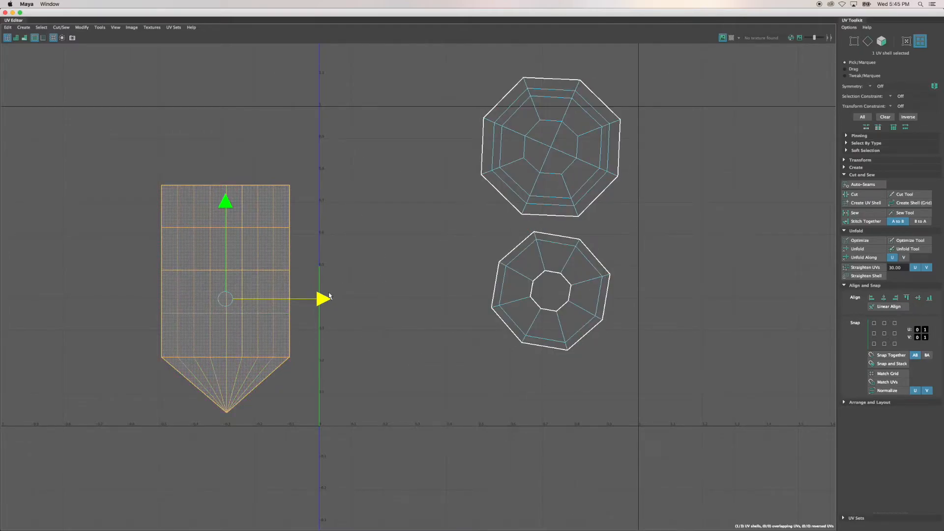
{"action": "left_click_drag", "start_coordinate": [331, 295], "coordinate": [234, 300]}
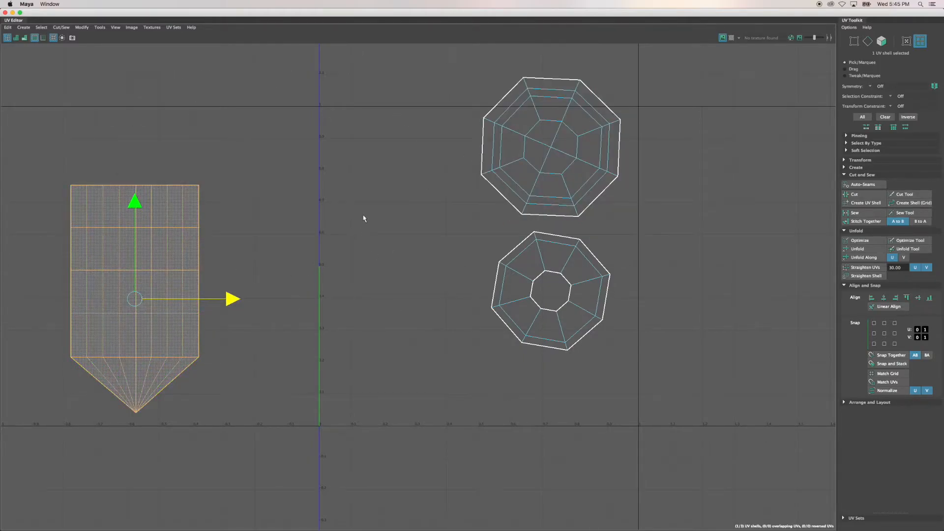
{"action": "middle_click_drag", "start_coordinate": [364, 219], "coordinate": [355, 261], "text": "alt"}
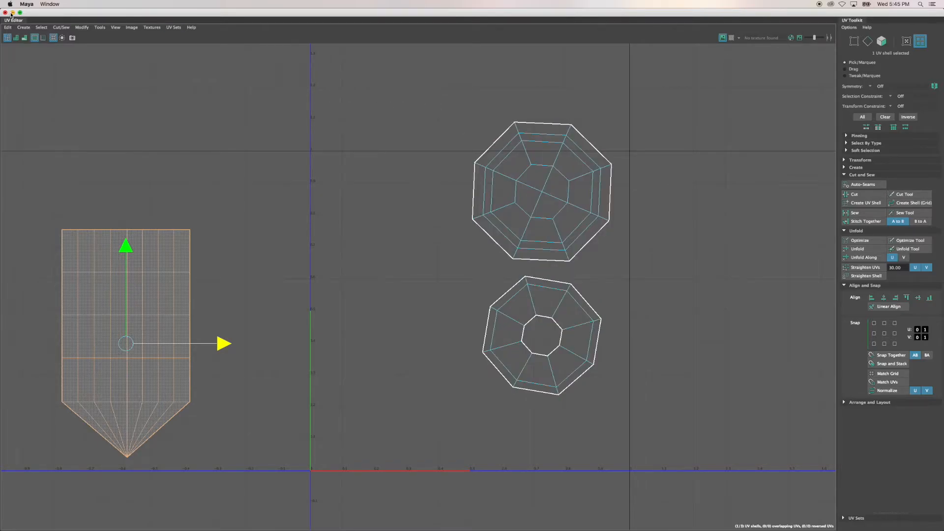
Step: Rotate the ring-shaped underside shell of the nail head until its upper and lower edges are level, then clear the selection
{"action": "right_click_drag", "start_coordinate": [537, 274], "coordinate": [537, 261]}
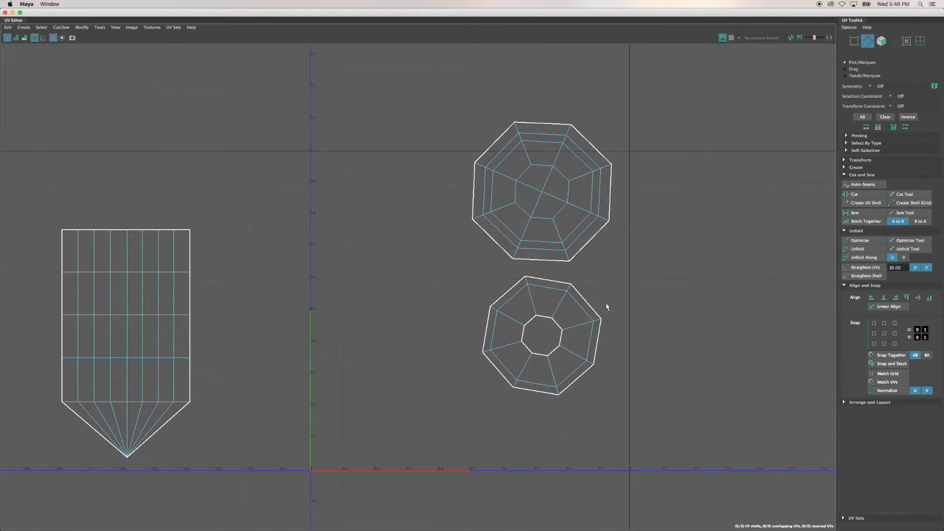
{"action": "right_click_drag", "start_coordinate": [581, 322], "coordinate": [546, 310]}
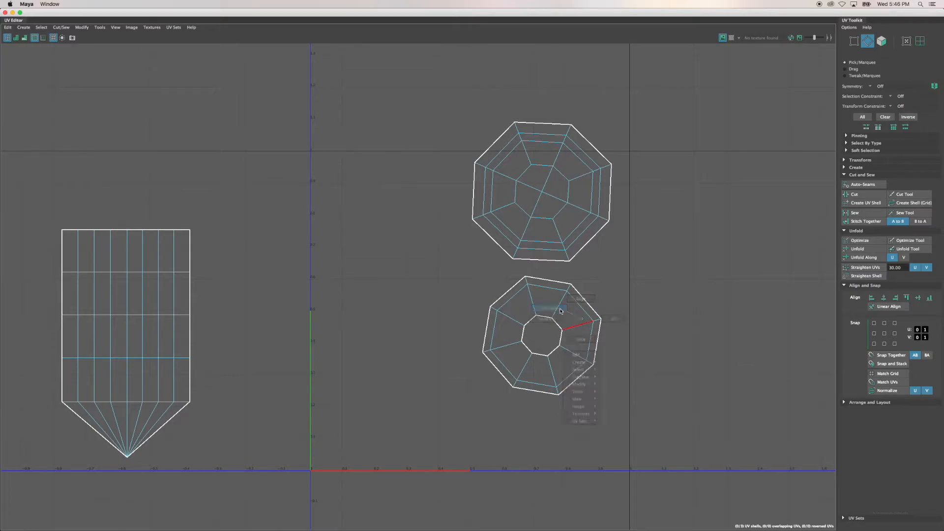
{"action": "left_click", "coordinate": [572, 320]}
{"action": "key", "text": "e"}
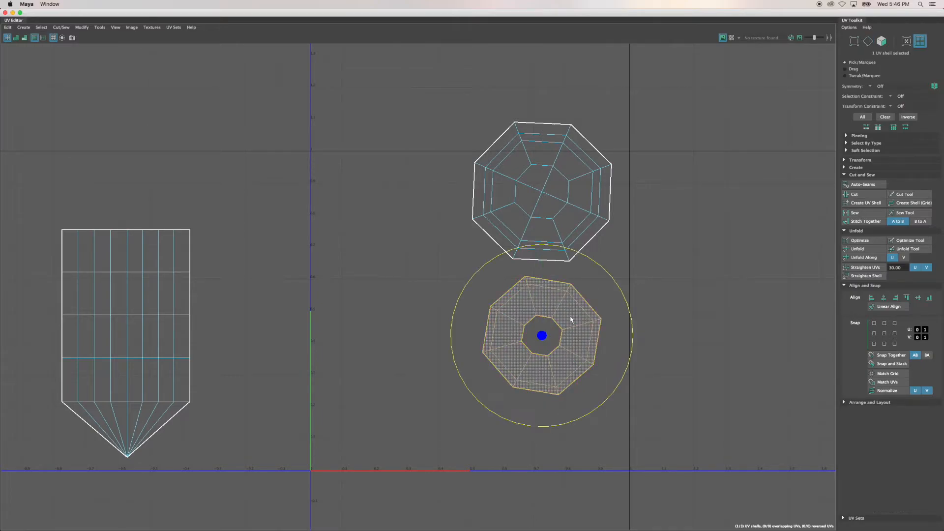
{"action": "mouse_move", "coordinate": [544, 247]}
{"action": "left_mouse_down"}
{"action": "mouse_move", "coordinate": [622, 296]}
{"action": "mouse_move", "coordinate": [623, 361]}
{"action": "mouse_move", "coordinate": [599, 389]}
{"action": "left_mouse_up"}
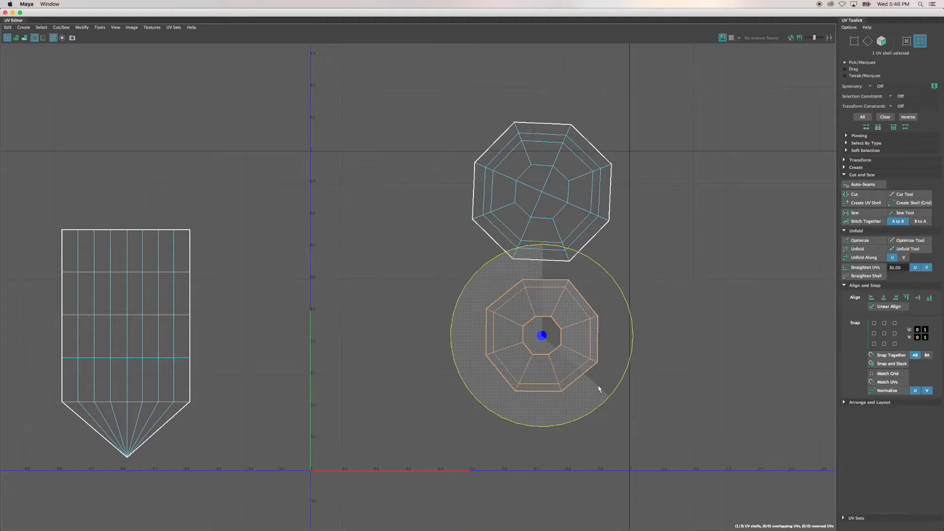
{"action": "left_click_drag", "start_coordinate": [598, 389], "coordinate": [599, 389]}
{"action": "left_click", "coordinate": [666, 288]}
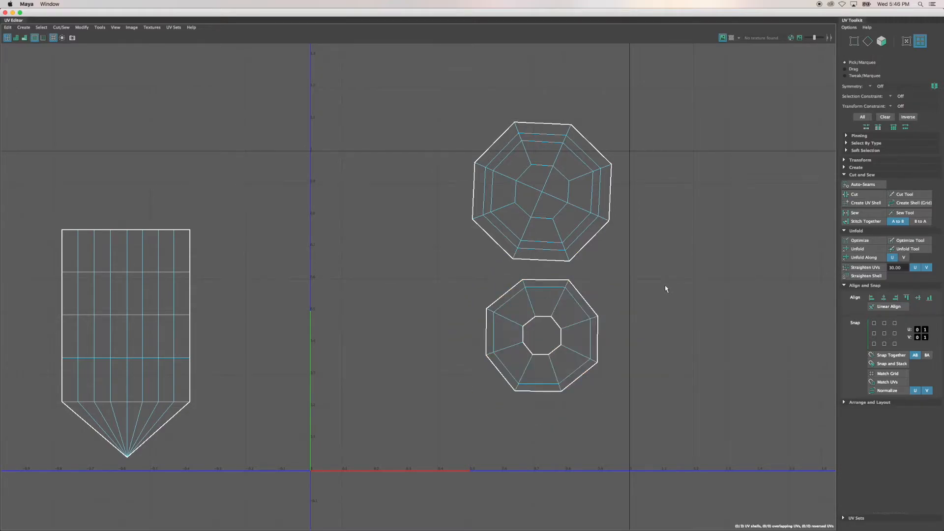
Step: Examine in the 3D view how the edges of the nail head's rim and underside correspond to the UV shells
{"action": "right_click", "coordinate": [560, 362]}
{"action": "right_click_drag", "start_coordinate": [559, 362], "coordinate": [559, 347]}
{"action": "left_click", "coordinate": [13, 12]}
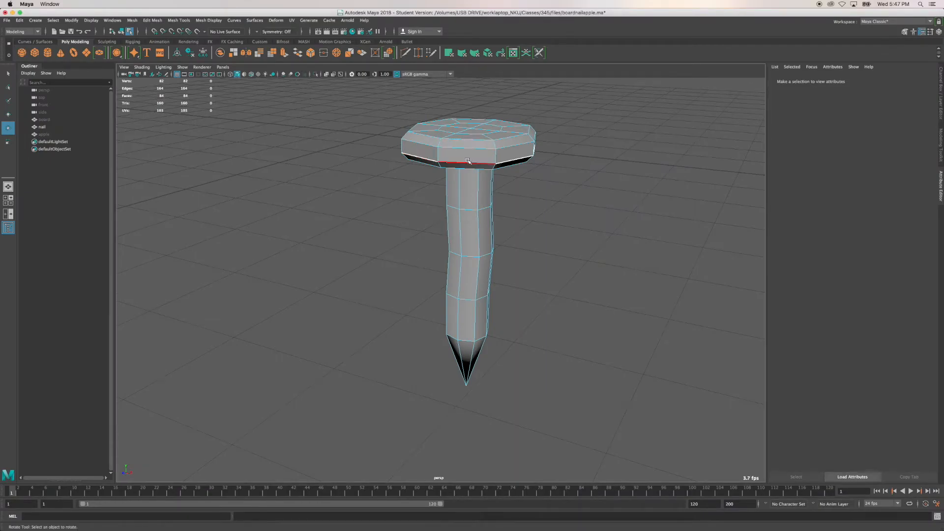
{"action": "left_click_drag", "start_coordinate": [561, 201], "coordinate": [589, 155], "text": "alt"}
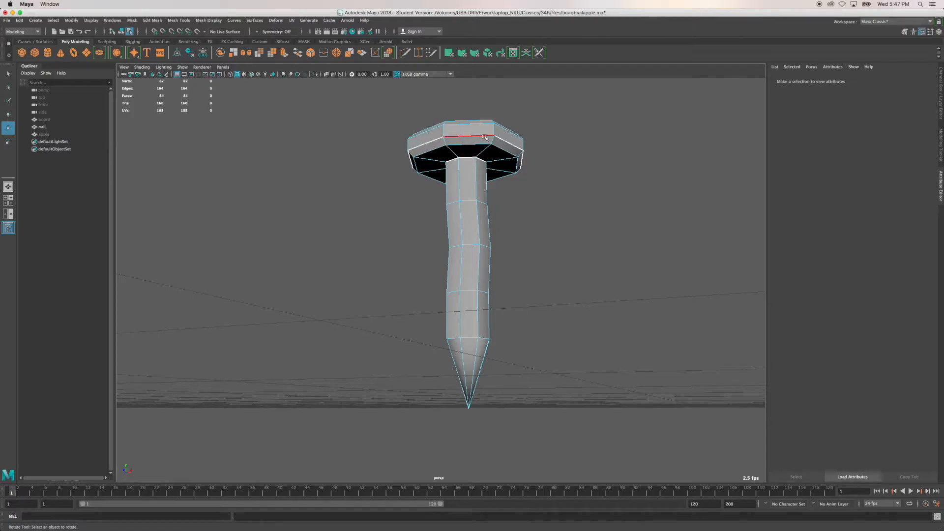
{"action": "left_click_drag", "start_coordinate": [570, 165], "coordinate": [652, 172], "text": "alt"}
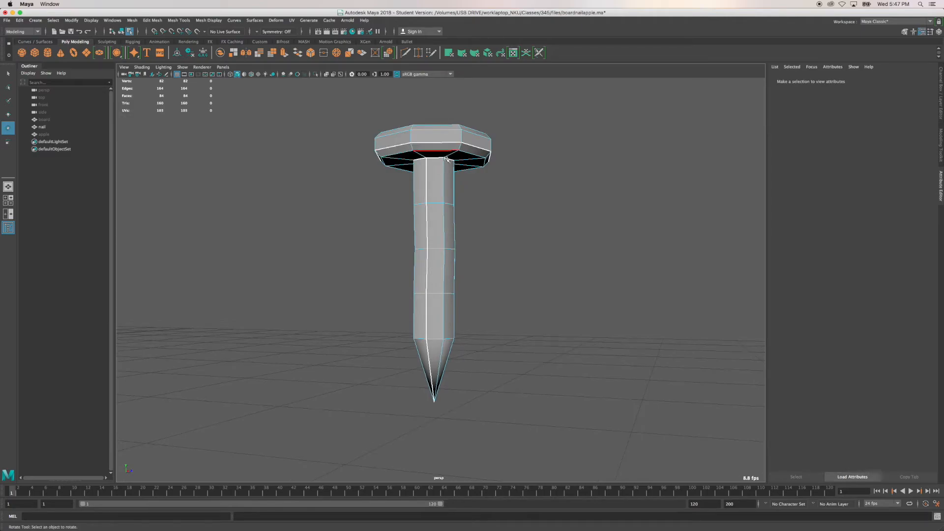
{"action": "left_click_drag", "start_coordinate": [554, 167], "coordinate": [467, 175], "text": "alt"}
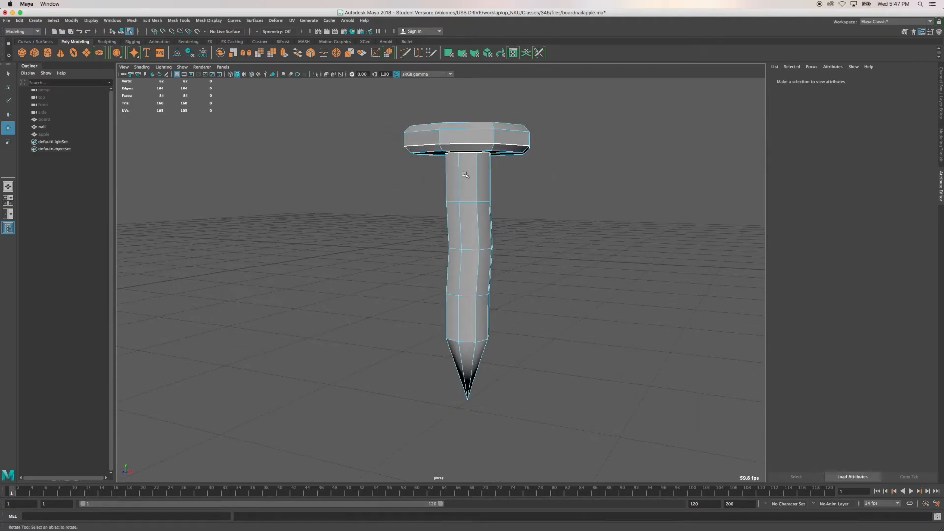
{"action": "mouse_move", "coordinate": [552, 176]}
{"action": "left_mouse_down", "text": "alt"}
{"action": "mouse_move", "coordinate": [508, 186]}
{"action": "mouse_move", "coordinate": [540, 186]}
{"action": "left_mouse_up", "text": "alt"}
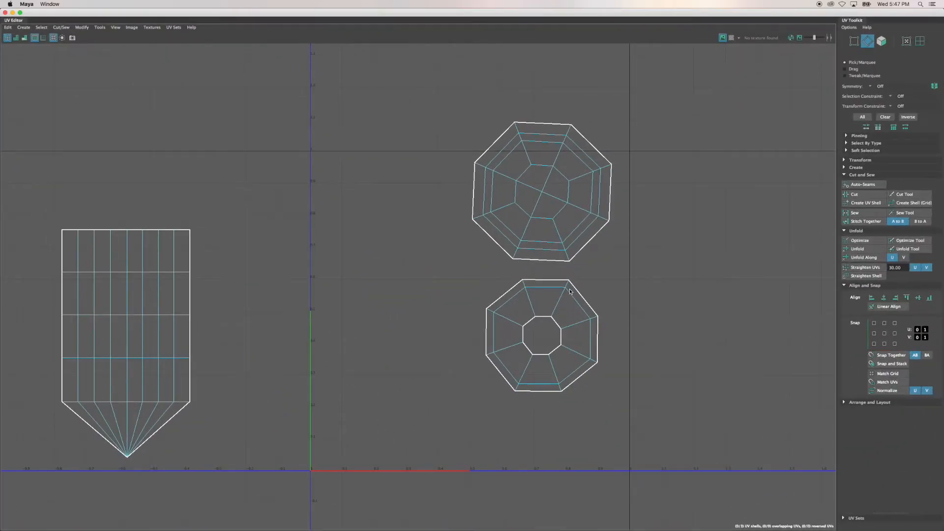
{"action": "left_click", "coordinate": [575, 133]}
Step: Flip the ring-shaped underside shell along U and check its border edges against those of the head's top shell
{"action": "right_click", "coordinate": [573, 309]}
{"action": "right_click_drag", "start_coordinate": [573, 310], "coordinate": [556, 299]}
{"action": "left_click", "coordinate": [569, 309]}
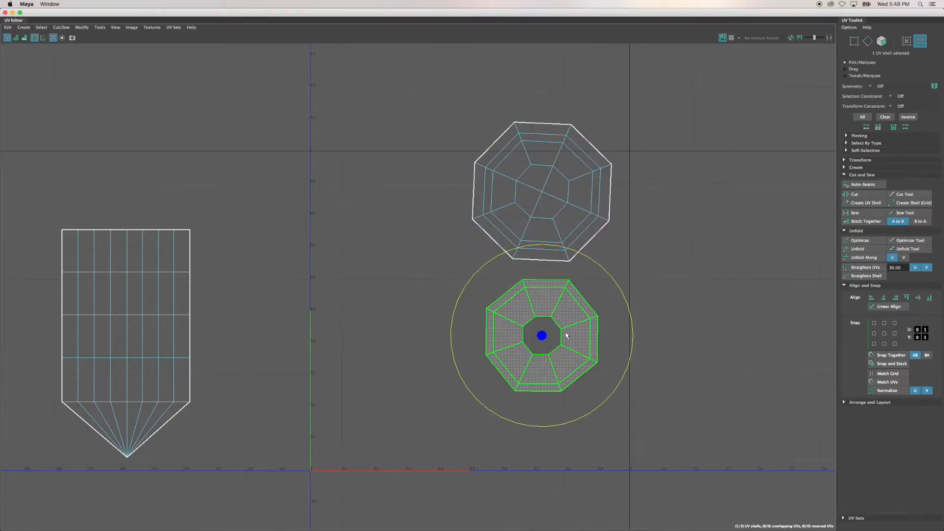
{"action": "key", "text": "q"}
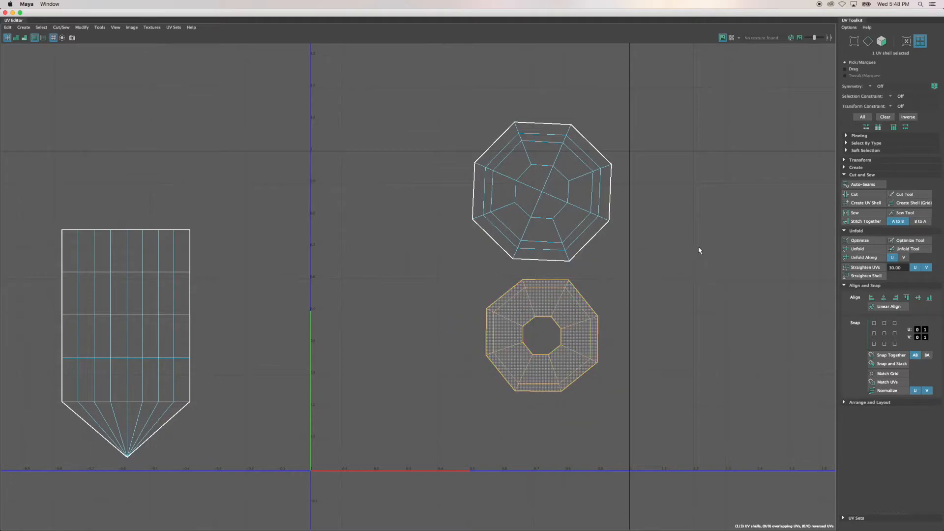
{"action": "left_click", "coordinate": [845, 161]}
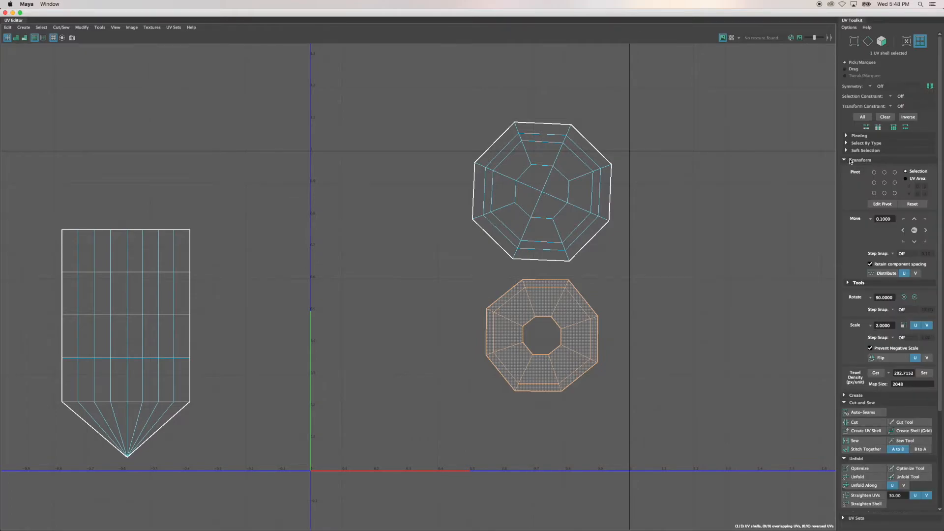
{"action": "scroll", "coordinate": [862, 181], "scroll_direction": "down", "scroll_amount": 3}
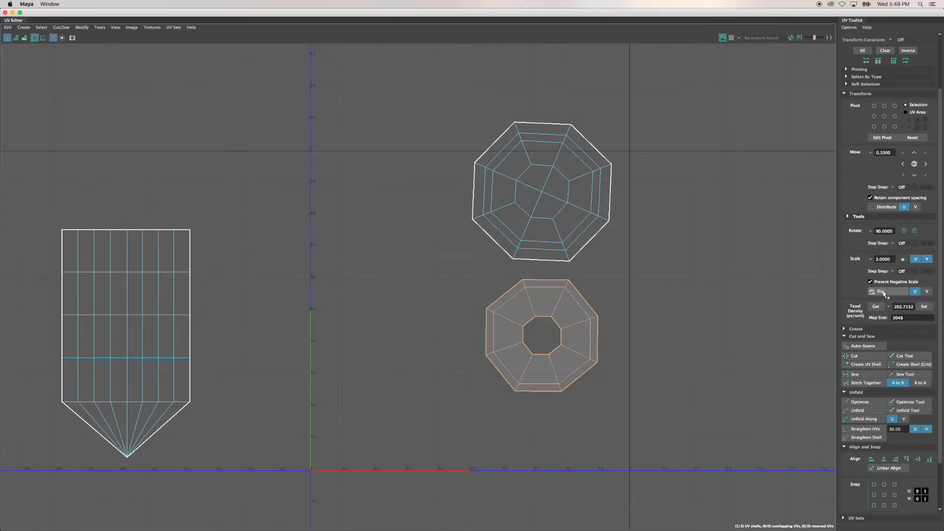
{"action": "left_click", "coordinate": [928, 292]}
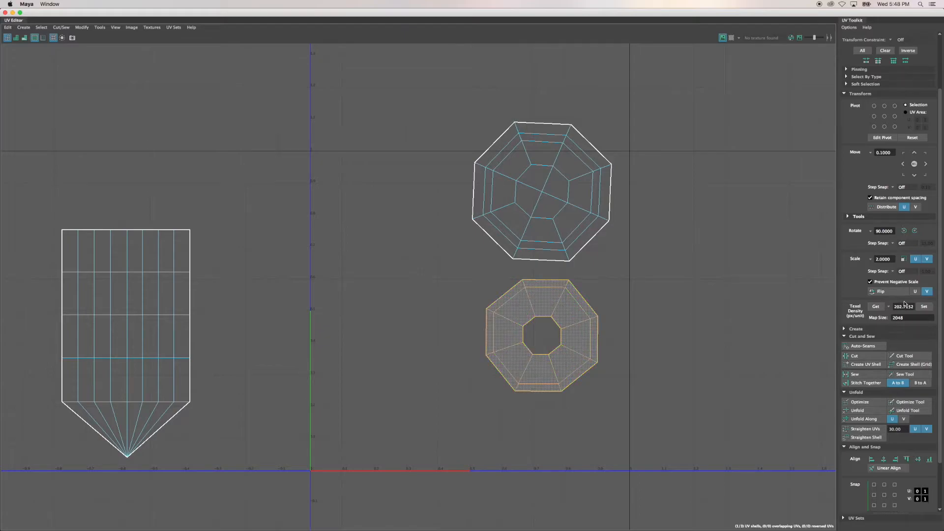
{"action": "left_click", "coordinate": [916, 292]}
{"action": "left_click", "coordinate": [879, 293]}
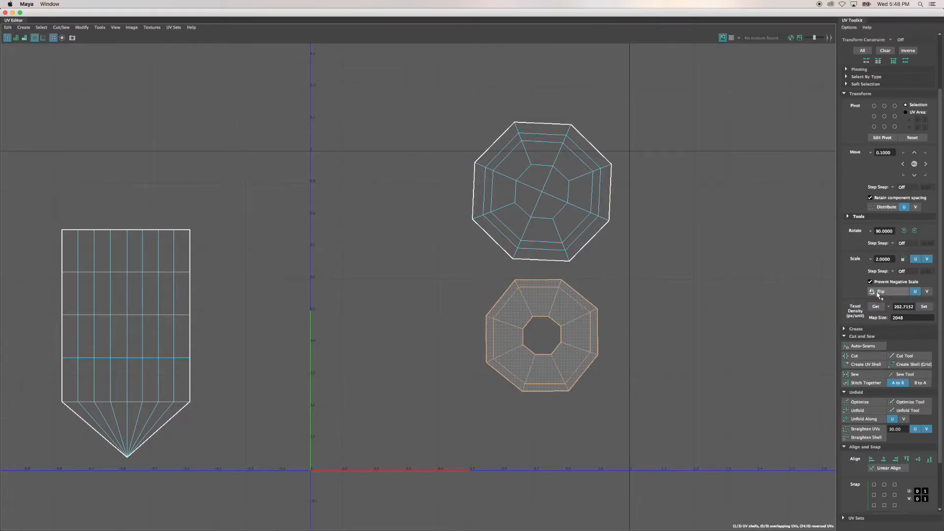
{"action": "right_click", "coordinate": [575, 322]}
{"action": "right_click_drag", "start_coordinate": [576, 323], "coordinate": [543, 312]}
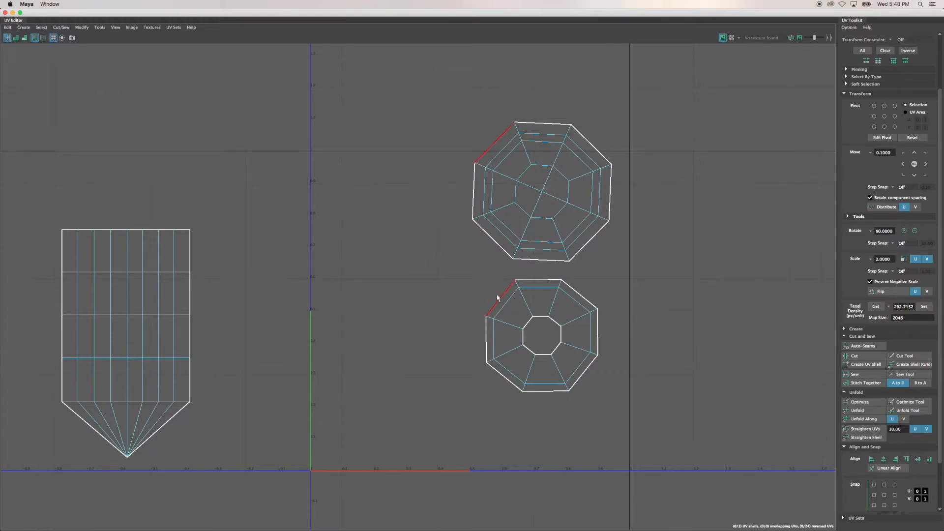
Step: Move the flipped ring shell onto the center of the nail head's top shell and ready it for rotation
{"action": "right_click", "coordinate": [545, 312]}
{"action": "right_click_drag", "start_coordinate": [540, 308], "coordinate": [513, 301]}
{"action": "left_click", "coordinate": [542, 304]}
{"action": "key", "text": "w"}
{"action": "left_click_drag", "start_coordinate": [544, 338], "coordinate": [544, 194]}
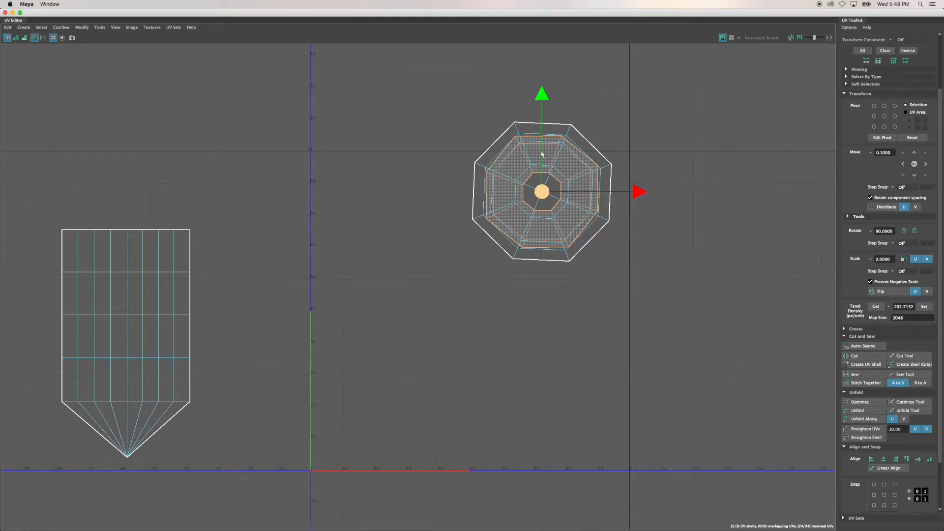
{"action": "key", "text": "e"}
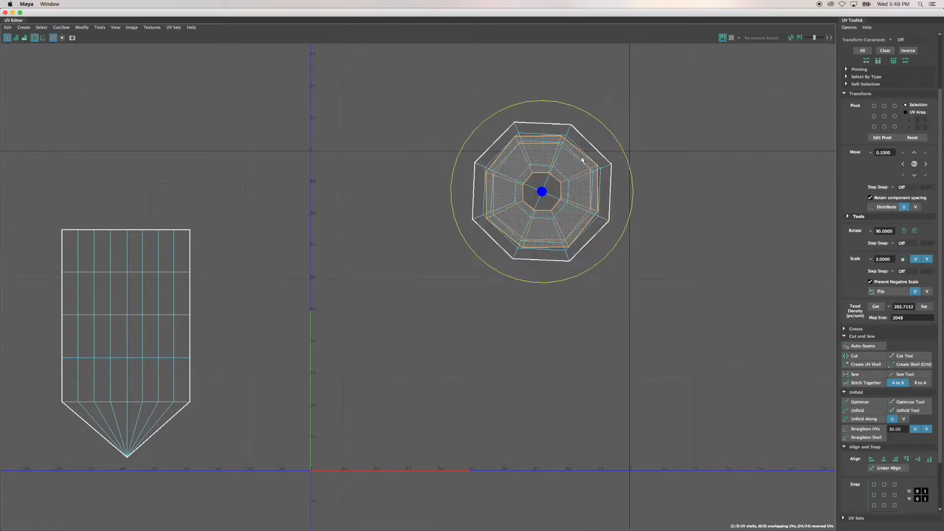
Step: Match the inner octagonal nail-head shell's rotation and size to the outer one, and move both stacked shells near the UV tile's centre
{"action": "left_click_drag", "start_coordinate": [564, 106], "coordinate": [572, 106]}
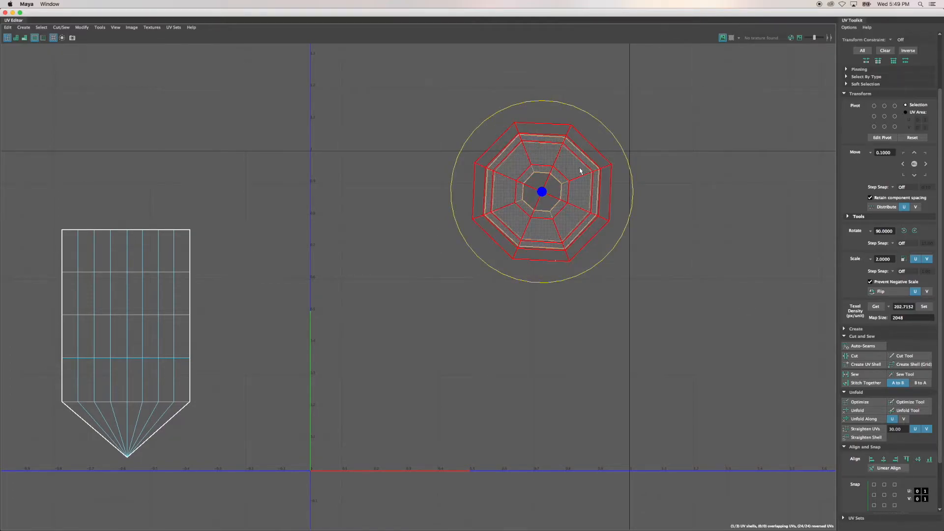
{"action": "key", "text": "w"}
{"action": "left_click_drag", "start_coordinate": [549, 188], "coordinate": [569, 180]}
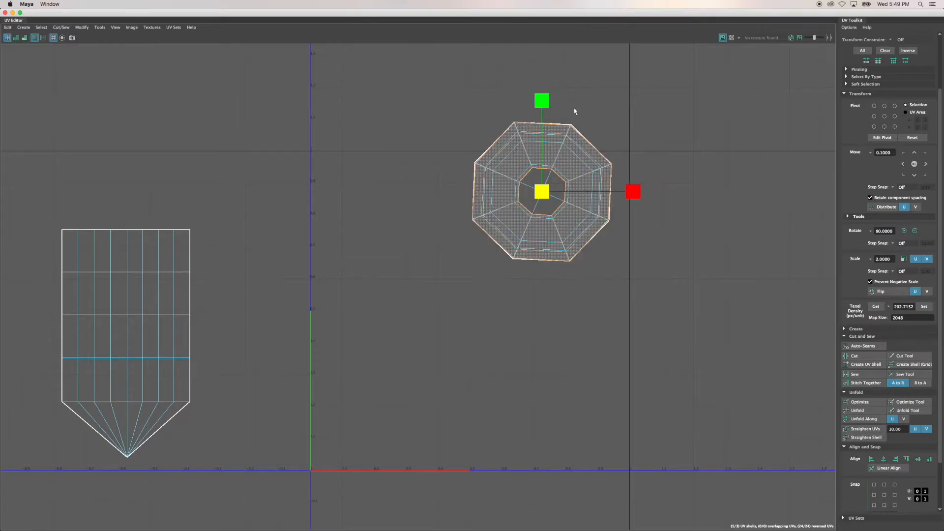
{"action": "left_click_drag", "start_coordinate": [625, 271], "coordinate": [486, 326]}
{"action": "key", "text": "w"}
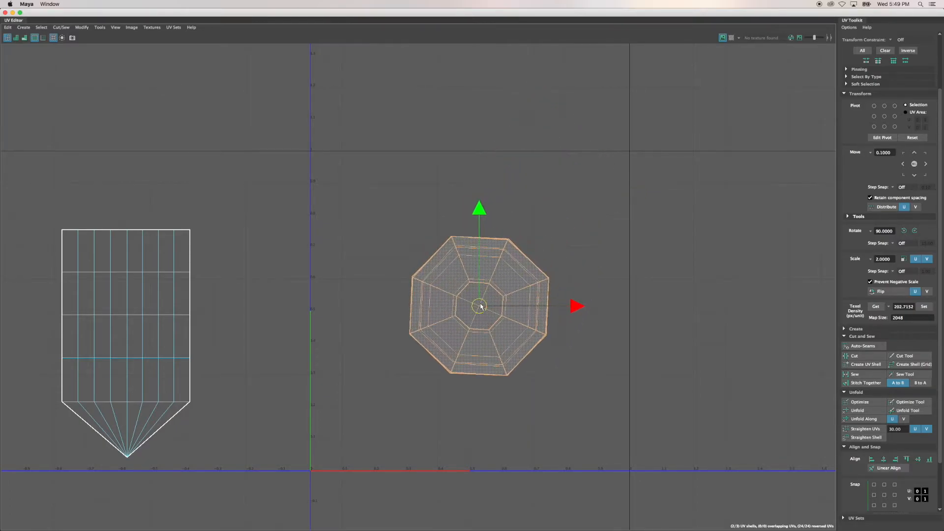
Step: Switch the stacked nail-head shells to UV component selection
{"action": "scroll", "coordinate": [491, 315], "scroll_direction": "up", "scroll_amount": 2}
{"action": "scroll", "coordinate": [492, 316], "scroll_direction": "up", "scroll_amount": 5}
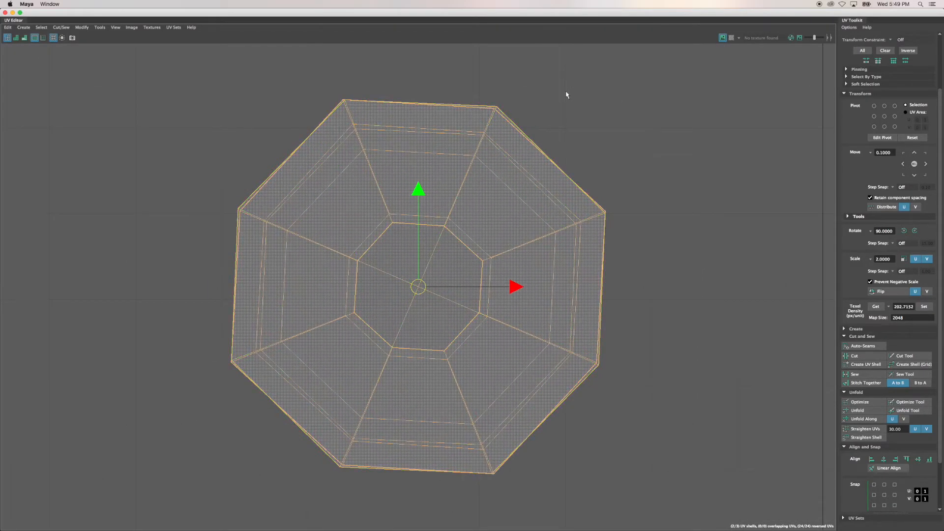
{"action": "right_click_drag", "start_coordinate": [501, 143], "coordinate": [530, 144]}
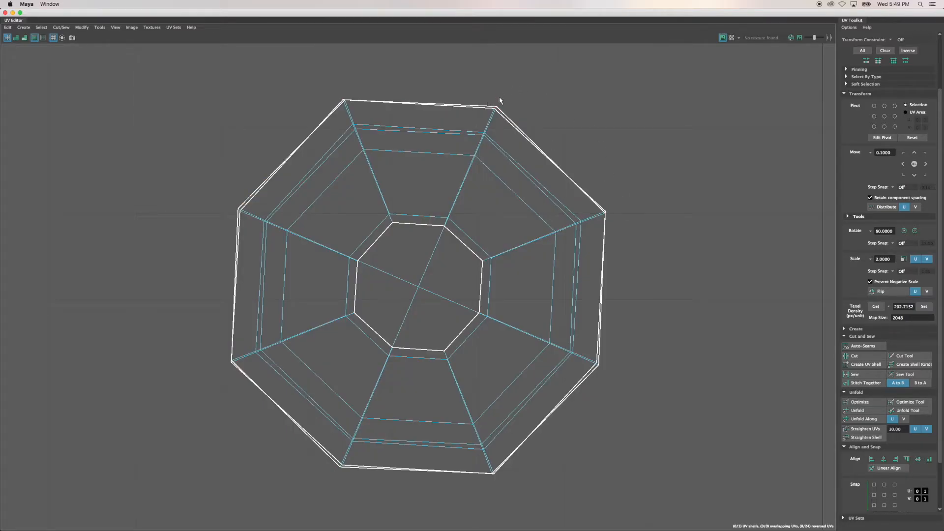
{"action": "left_click_drag", "start_coordinate": [484, 94], "coordinate": [516, 120]}
{"action": "key", "text": "r"}
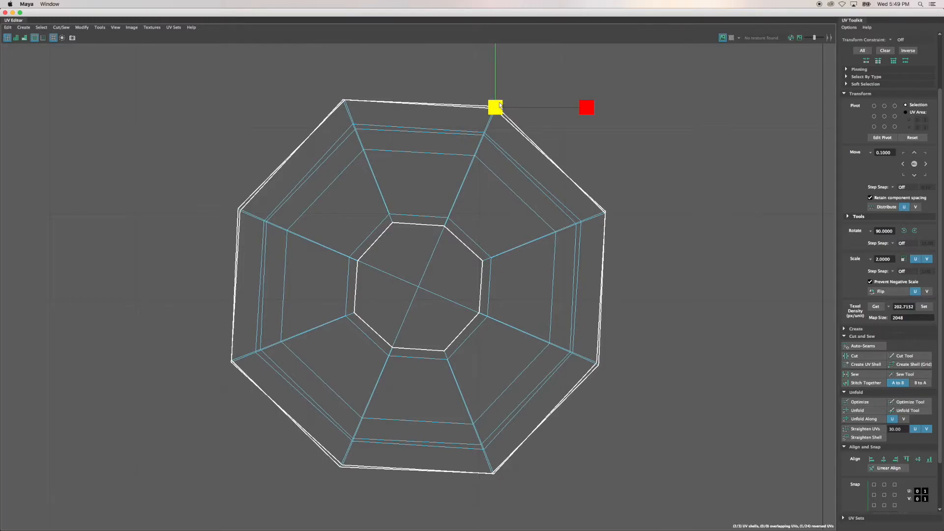
{"action": "key", "text": "w"}
{"action": "middle_click_drag", "start_coordinate": [453, 159], "coordinate": [355, 251]}
{"action": "key", "text": "super+z"}
{"action": "left_click", "coordinate": [622, 127]}
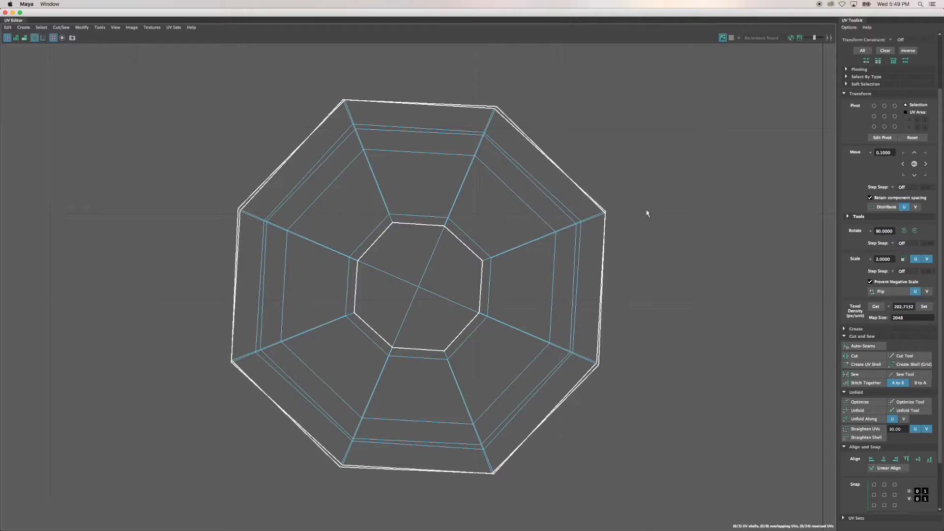
Step: Select the UVs at all outer corners of the two stacked nail-head shells and align them with Match UVs
{"action": "scroll", "coordinate": [899, 279], "scroll_direction": "down", "scroll_amount": 3}
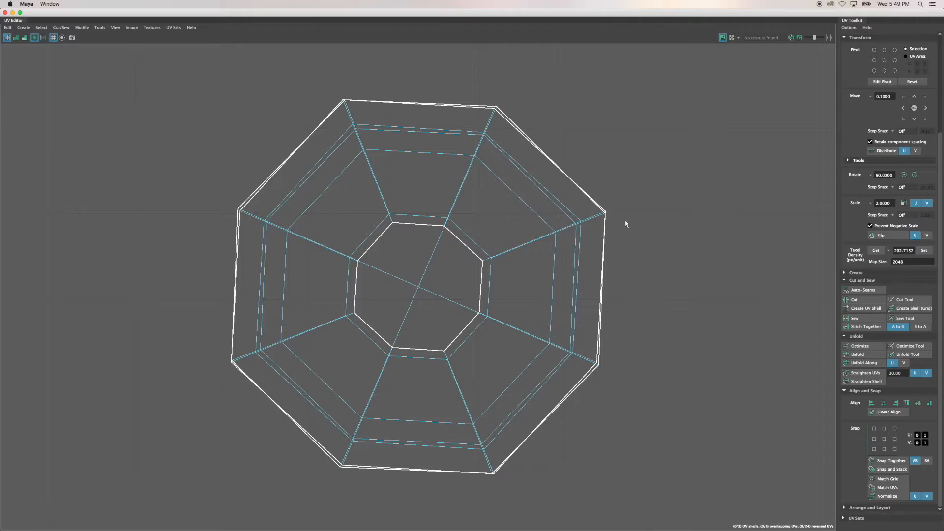
{"action": "left_click_drag", "start_coordinate": [617, 223], "coordinate": [595, 202]}
{"action": "left_click_drag", "start_coordinate": [614, 384], "coordinate": [588, 353], "text": "shift"}
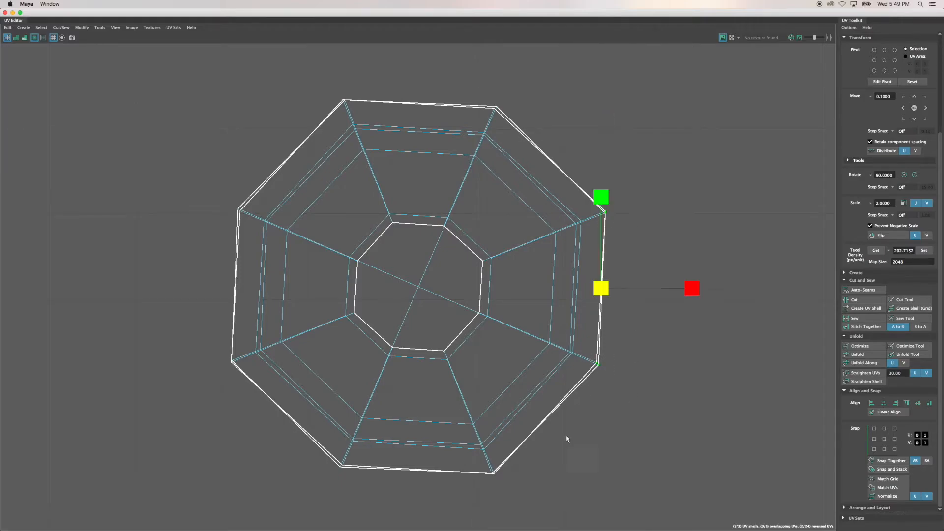
{"action": "left_click_drag", "start_coordinate": [509, 485], "coordinate": [477, 466], "text": "shift"}
{"action": "left_click_drag", "start_coordinate": [356, 481], "coordinate": [330, 457], "text": "shift"}
{"action": "left_click_drag", "start_coordinate": [242, 388], "coordinate": [228, 357], "text": "shift"}
{"action": "left_click_drag", "start_coordinate": [223, 195], "coordinate": [249, 224], "text": "shift"}
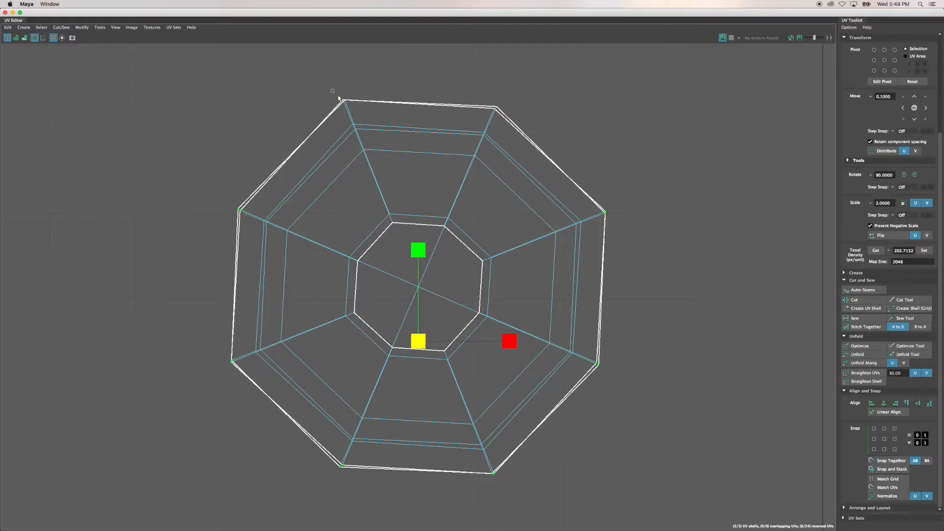
{"action": "left_click_drag", "start_coordinate": [339, 98], "coordinate": [350, 109], "text": "shift"}
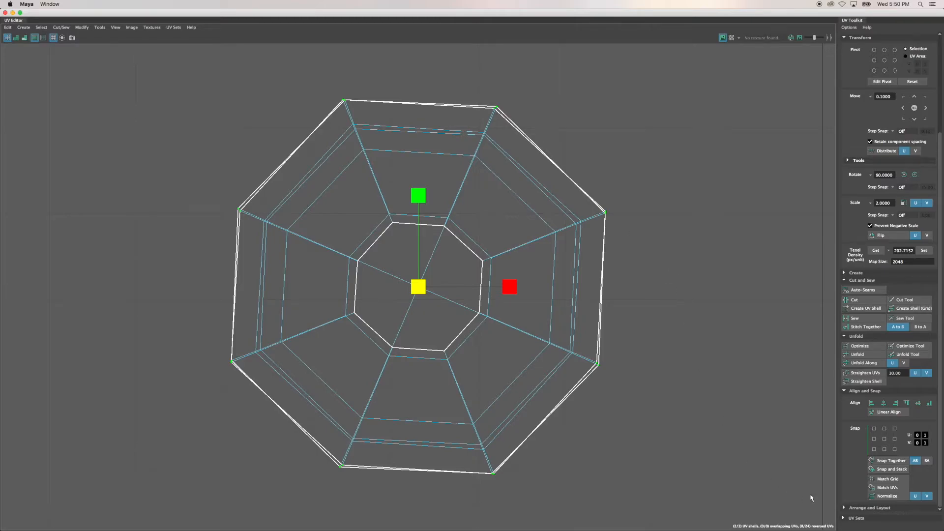
{"action": "left_click", "coordinate": [881, 490]}
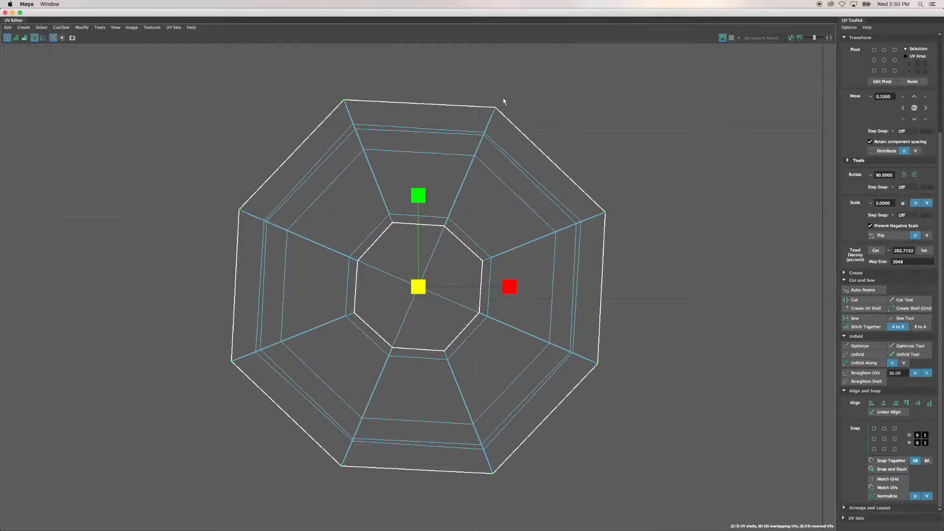
{"action": "left_click", "coordinate": [570, 149]}
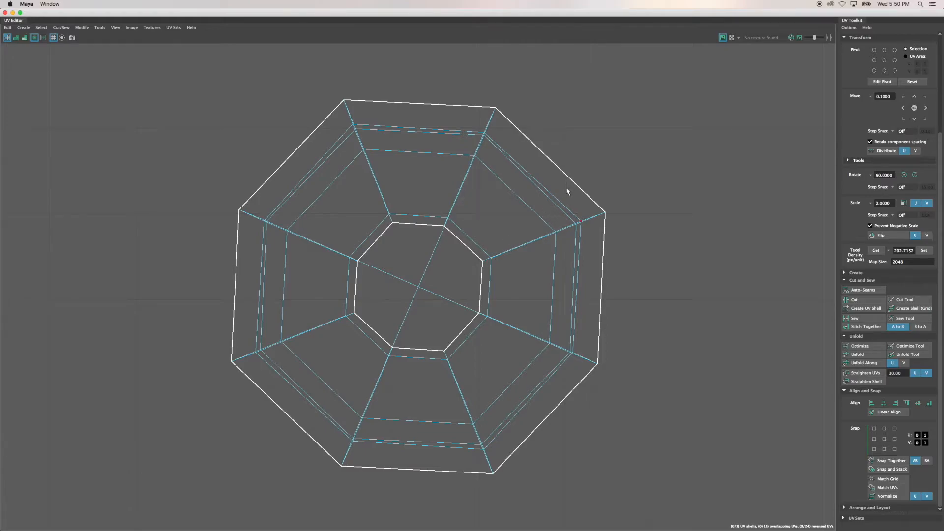
Step: Rotate both nail-head shells slightly to level the octagon's upper edge, and move them to the upper-right corner of the UV tile
{"action": "scroll", "coordinate": [481, 264], "scroll_direction": "down", "scroll_amount": 8}
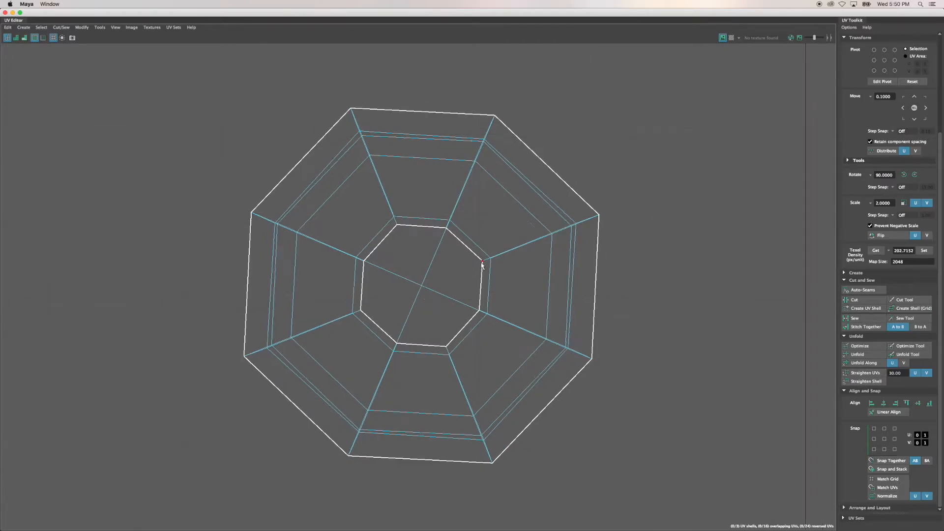
{"action": "right_click", "coordinate": [482, 255]}
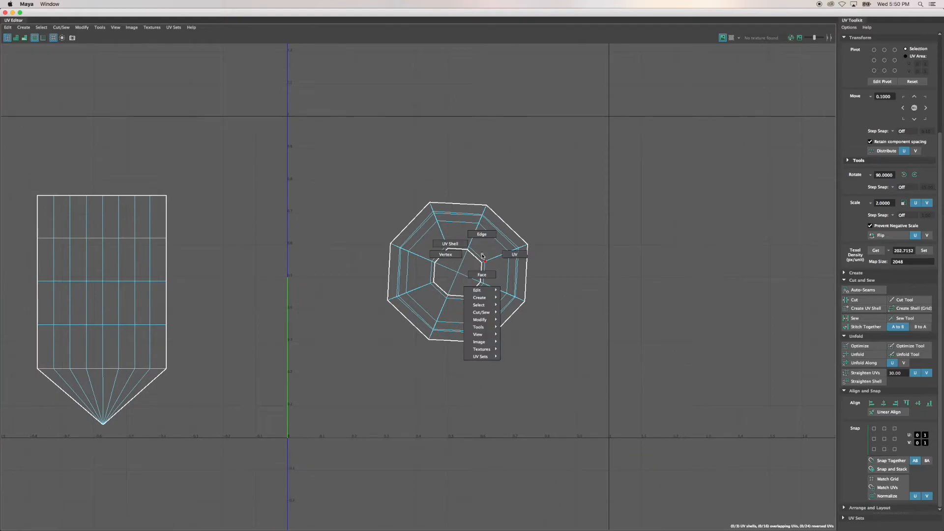
{"action": "left_click", "coordinate": [450, 243]}
{"action": "left_click_drag", "start_coordinate": [552, 361], "coordinate": [376, 186]}
{"action": "key", "text": "e"}
{"action": "left_click_drag", "start_coordinate": [503, 195], "coordinate": [499, 193]}
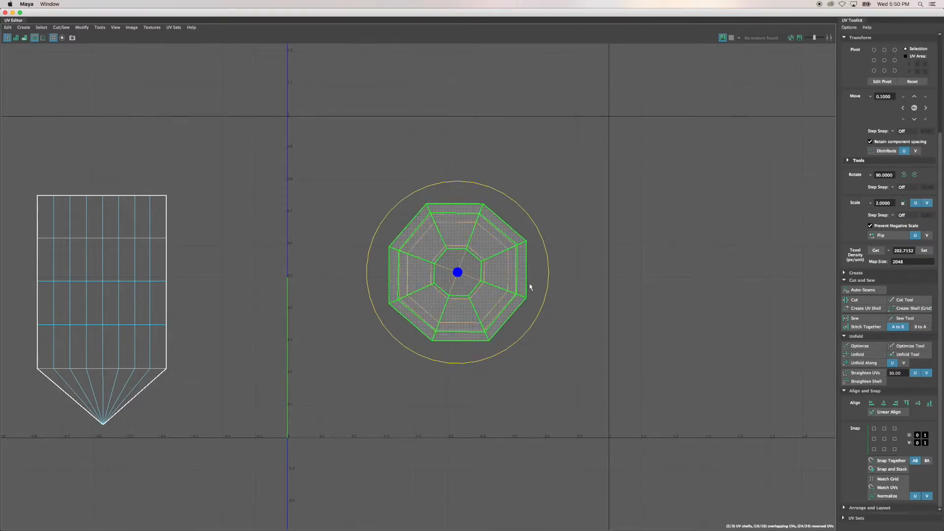
{"action": "key", "text": "w"}
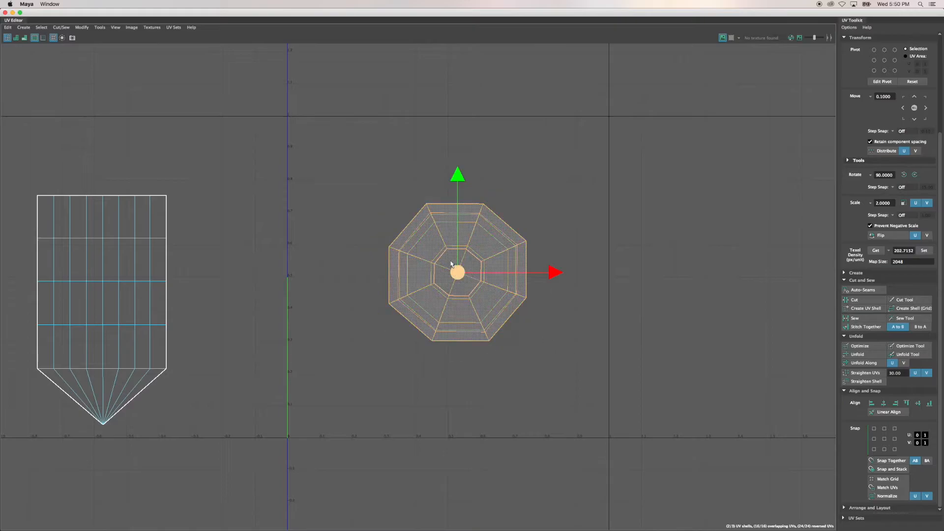
{"action": "left_click_drag", "start_coordinate": [458, 272], "coordinate": [539, 190]}
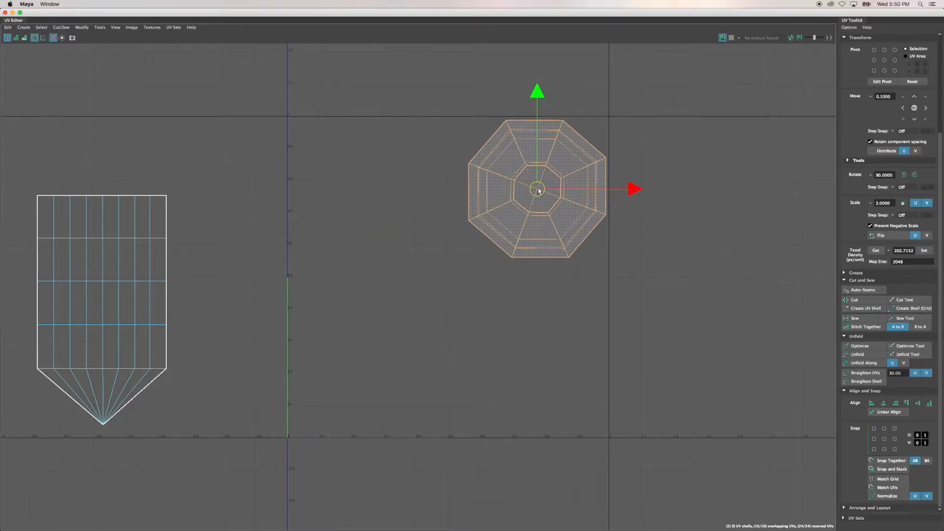
Step: Move the nail's body shell directly below the head shells and scale all nail shells down to fit inside the UV tile
{"action": "left_click", "coordinate": [147, 338]}
{"action": "left_click_drag", "start_coordinate": [102, 310], "coordinate": [545, 375]}
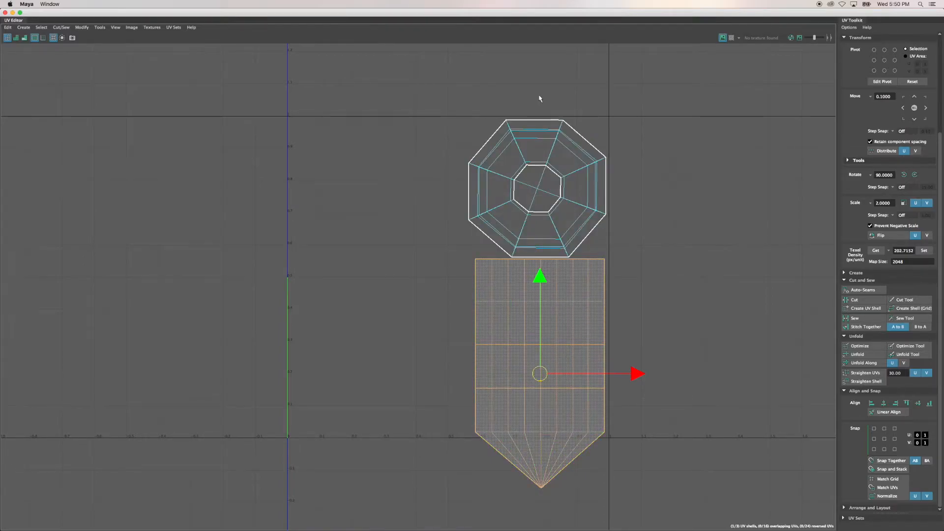
{"action": "left_click_drag", "start_coordinate": [542, 276], "coordinate": [514, 331]}
{"action": "key", "text": "r"}
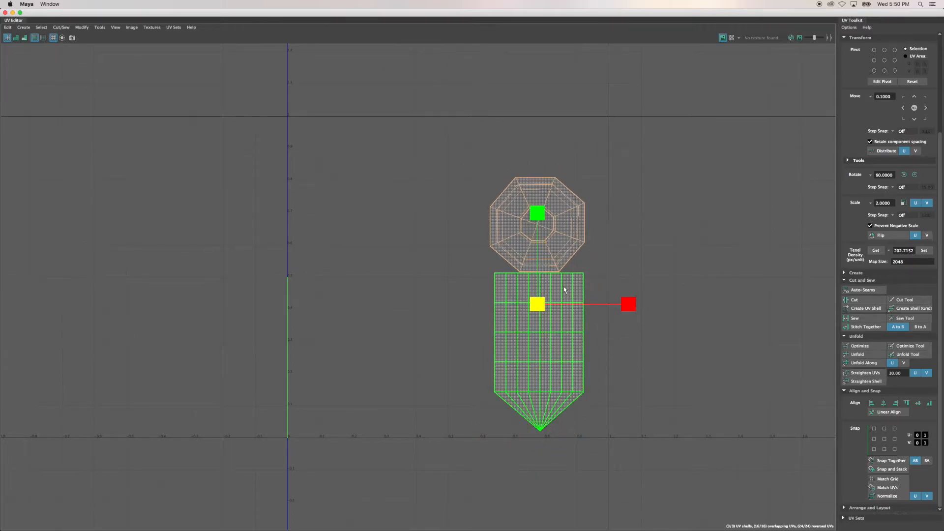
Step: Select the board and add the nail to the selection to compare both objects' UV layouts in the UV Editor
{"action": "left_click_drag", "start_coordinate": [474, 16], "coordinate": [484, 247]}
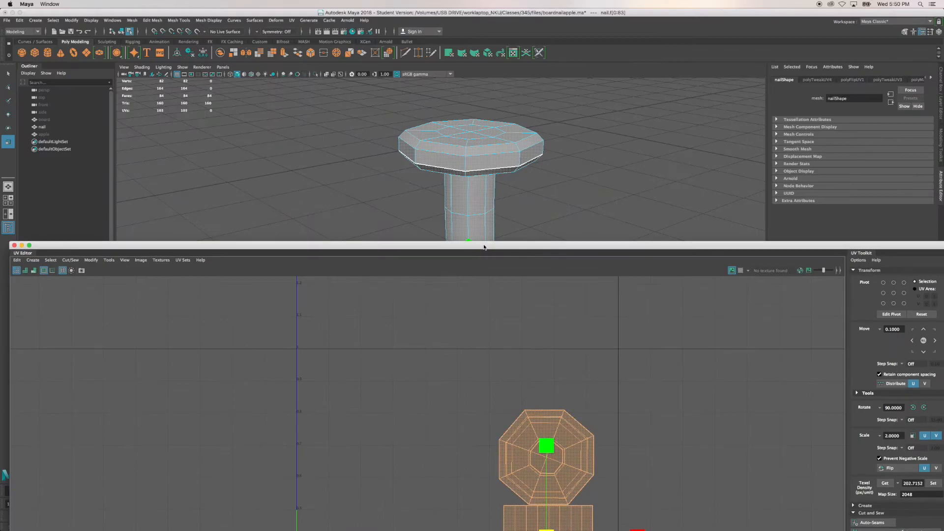
{"action": "scroll", "coordinate": [386, 212], "scroll_direction": "down", "scroll_amount": 5}
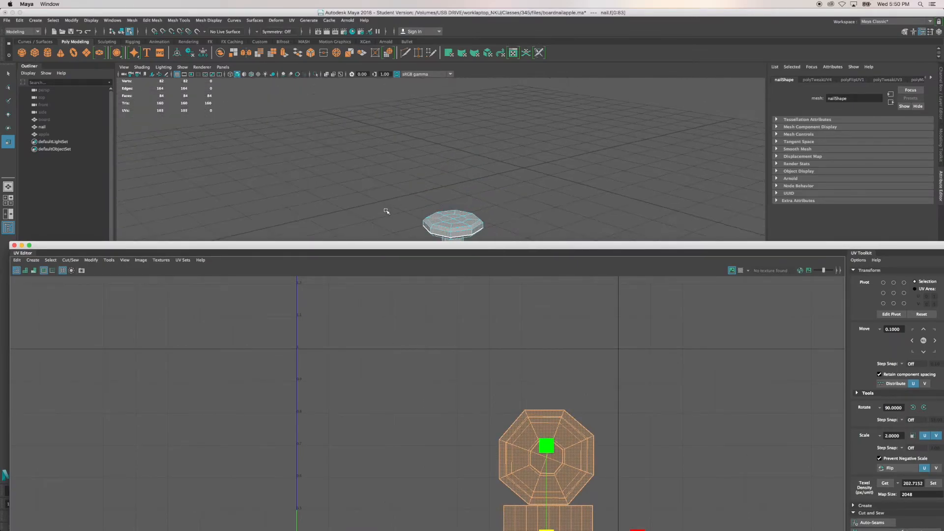
{"action": "left_click", "coordinate": [44, 119]}
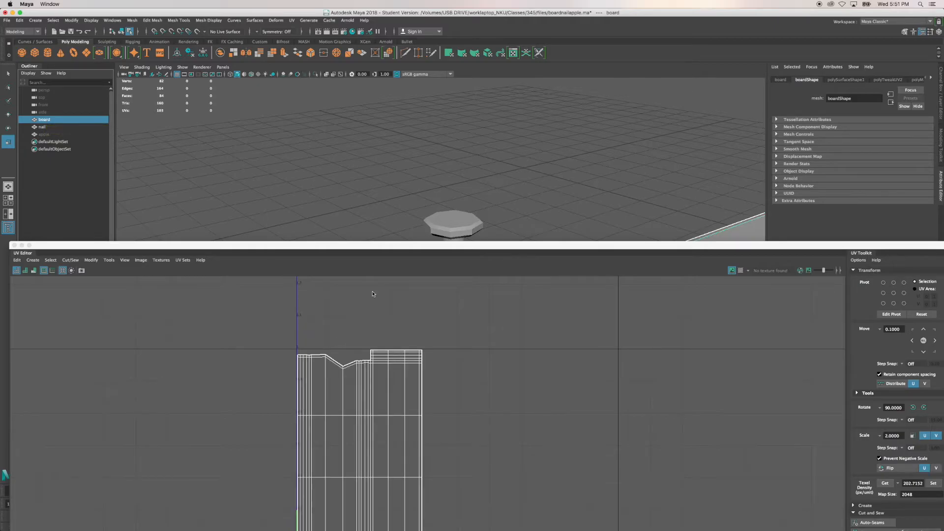
{"action": "left_click", "coordinate": [448, 229], "text": "shift"}
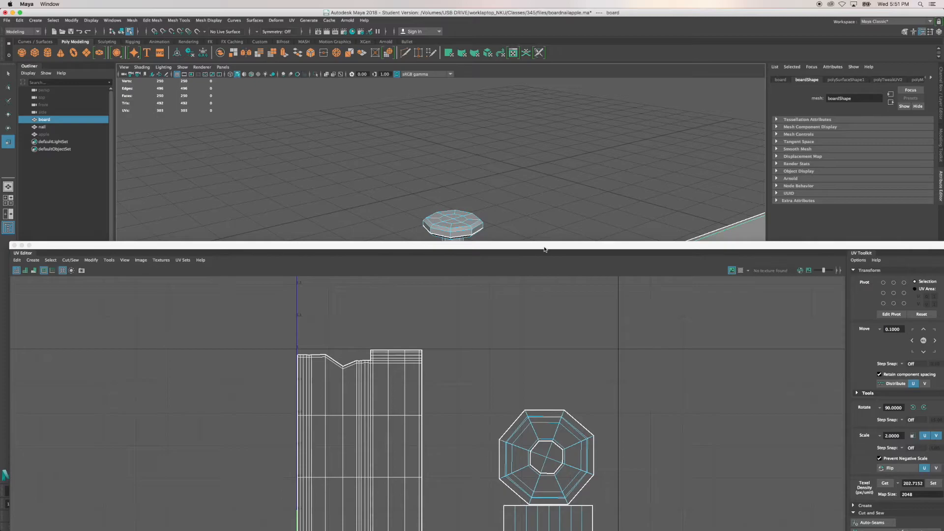
{"action": "left_click_drag", "start_coordinate": [544, 249], "coordinate": [544, 53]}
{"action": "left_click", "coordinate": [560, 247]}
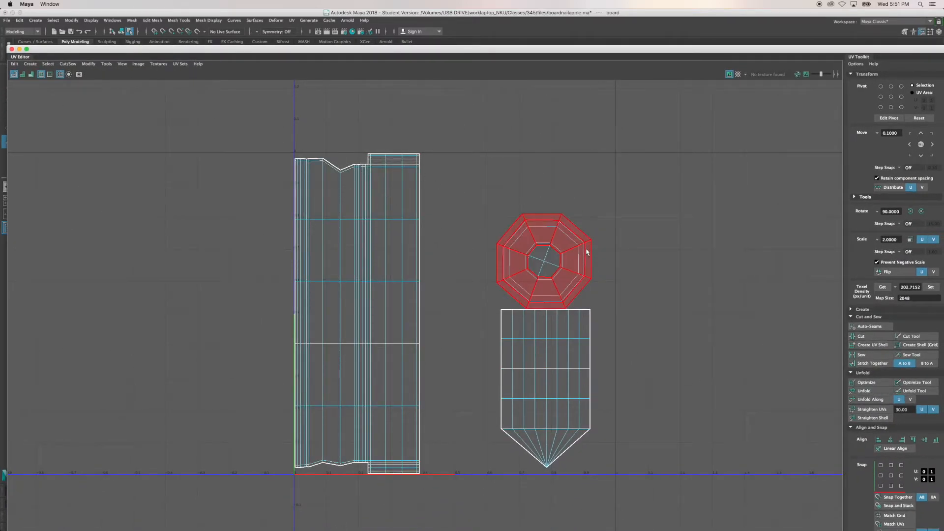
{"action": "left_click_drag", "start_coordinate": [519, 50], "coordinate": [512, 82]}
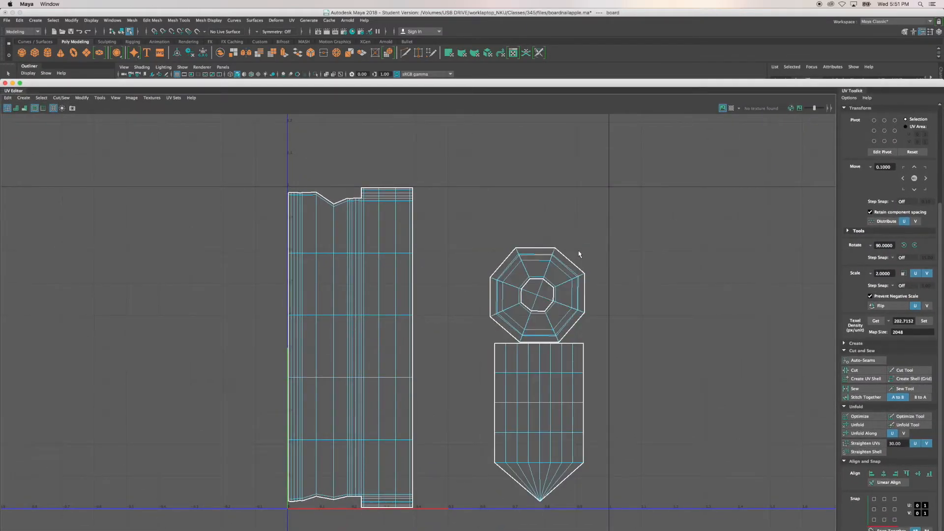
Step: Select all the nail's UV shells and rotate them together about 90 degrees clockwise so the nail lies horizontally
{"action": "left_click_drag", "start_coordinate": [473, 224], "coordinate": [592, 410]}
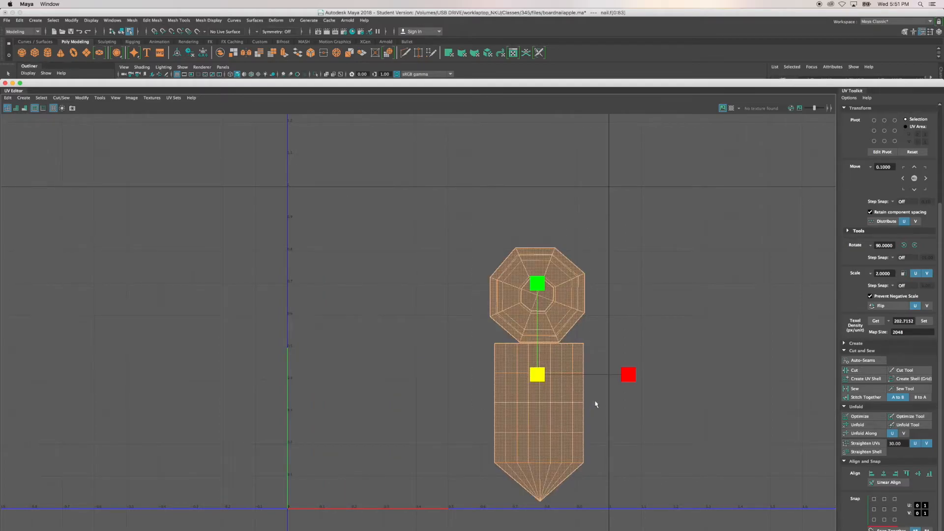
{"action": "key", "text": "super+z"}
{"action": "right_click_drag", "start_coordinate": [564, 334], "coordinate": [541, 328]}
{"action": "left_click_drag", "start_coordinate": [474, 221], "coordinate": [593, 390]}
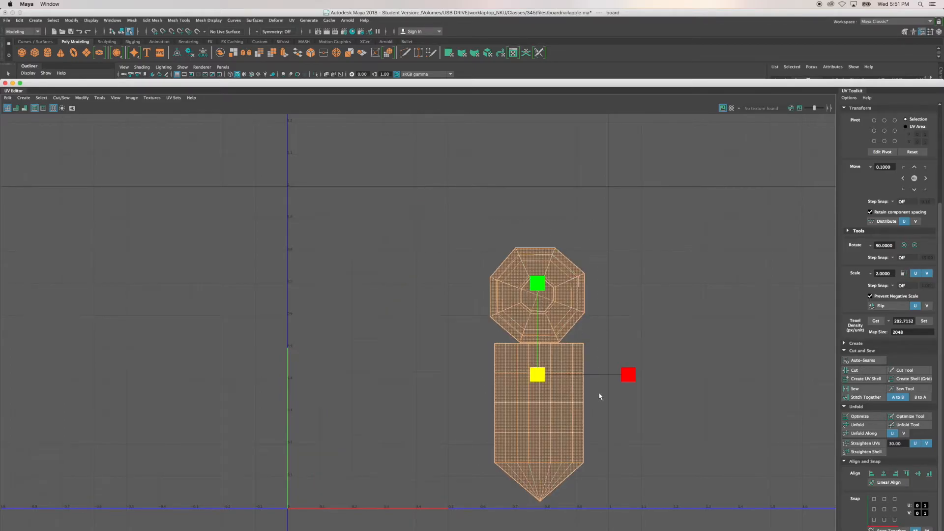
{"action": "key", "text": "e"}
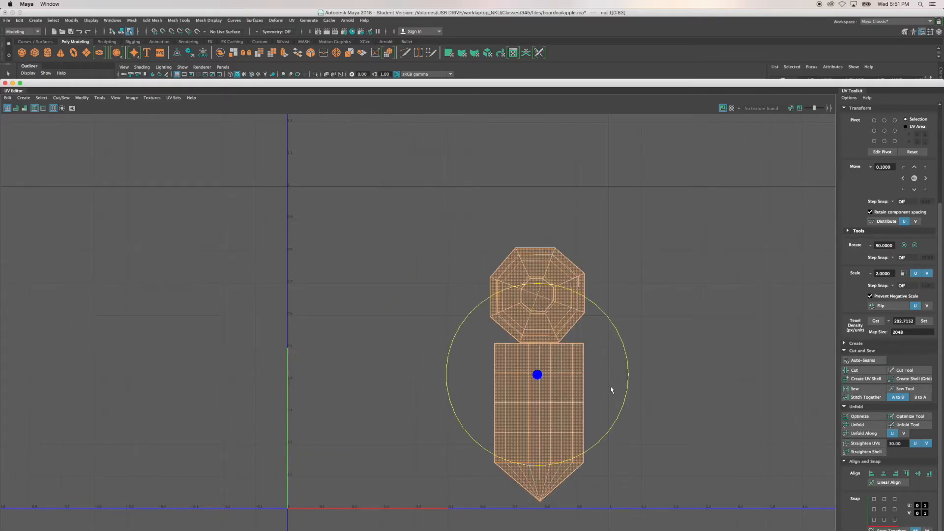
{"action": "left_click_drag", "start_coordinate": [595, 308], "coordinate": [659, 472]}
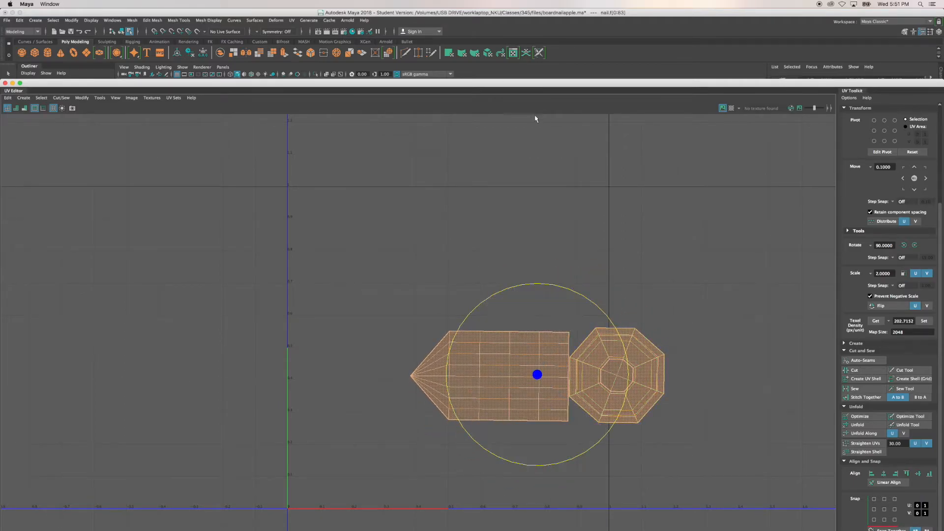
Step: Return to object selection and select the nail and board together to display both UV layouts in the UV Editor
{"action": "left_click_drag", "start_coordinate": [523, 83], "coordinate": [527, 383]}
{"action": "right_click_drag", "start_coordinate": [481, 232], "coordinate": [511, 218]}
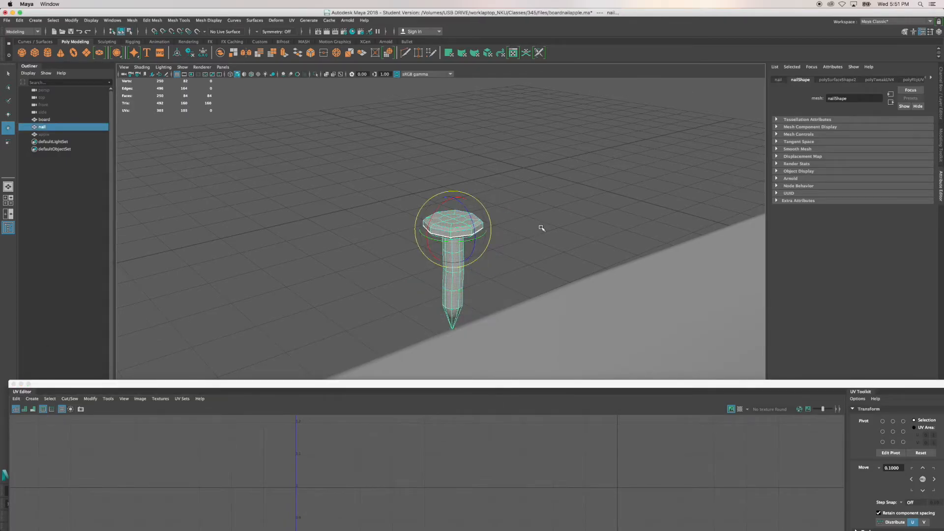
{"action": "left_click", "coordinate": [542, 228]}
{"action": "left_click_drag", "start_coordinate": [442, 186], "coordinate": [601, 339]}
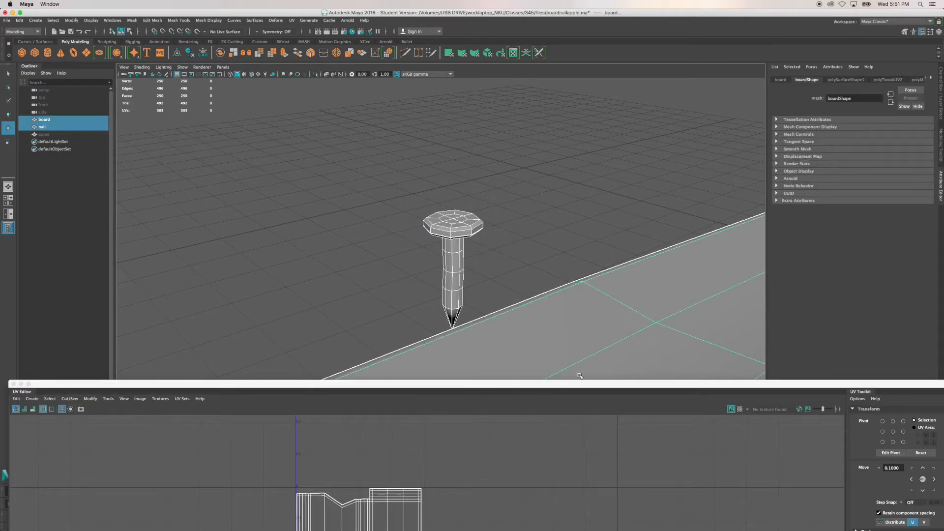
{"action": "left_click_drag", "start_coordinate": [580, 385], "coordinate": [574, 15]}
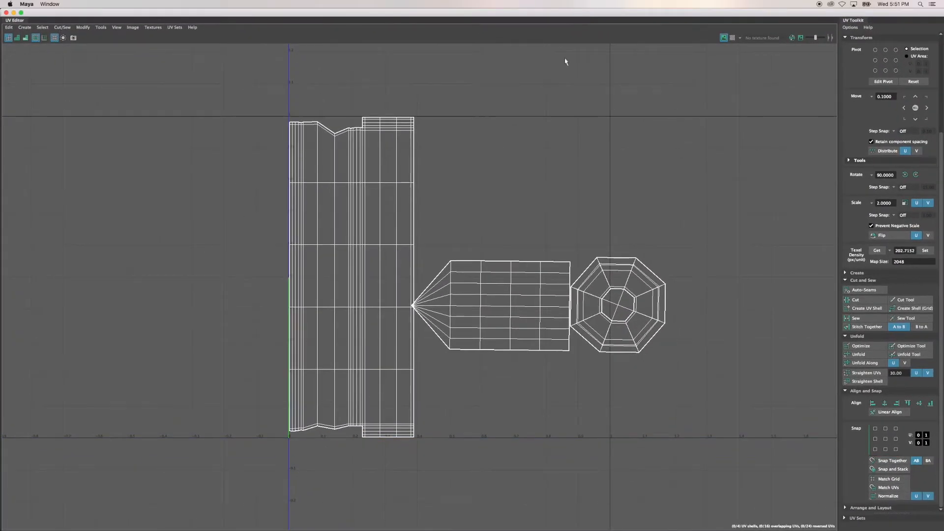
Step: Select all the nail's UV shells, scale them down uniformly, and move them beside the board's shells near the UV tile's top edge
{"action": "right_click_drag", "start_coordinate": [638, 300], "coordinate": [619, 291]}
{"action": "left_click_drag", "start_coordinate": [687, 377], "coordinate": [511, 229]}
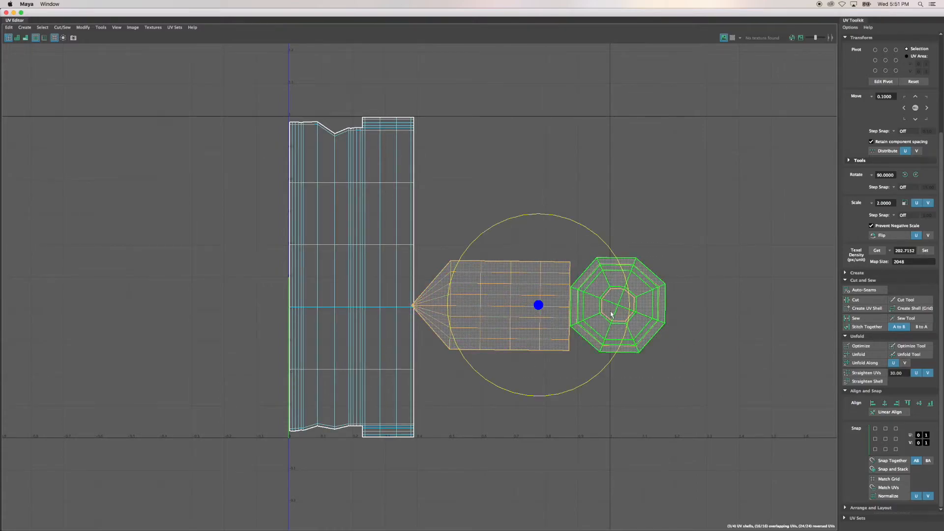
{"action": "left_click_drag", "start_coordinate": [575, 221], "coordinate": [574, 221]}
{"action": "key", "text": "w"}
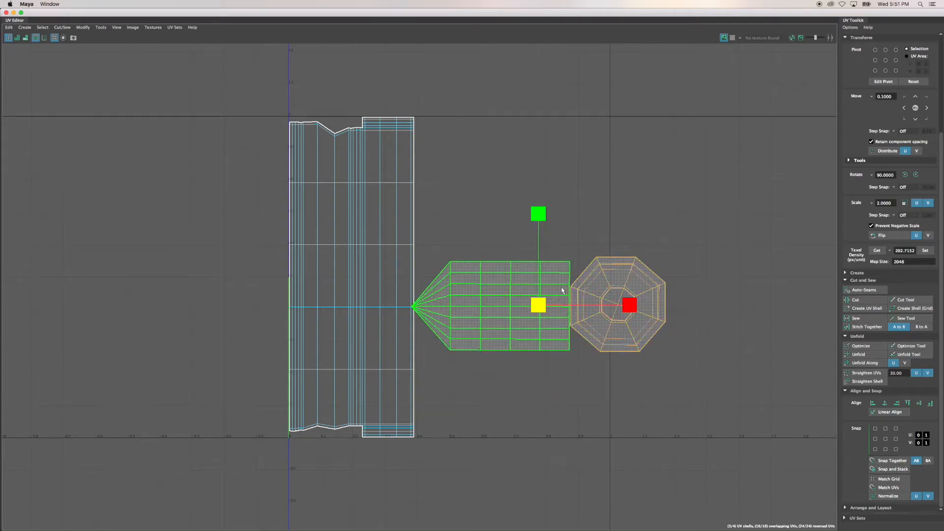
{"action": "left_click_drag", "start_coordinate": [545, 302], "coordinate": [520, 317]}
{"action": "key", "text": "w"}
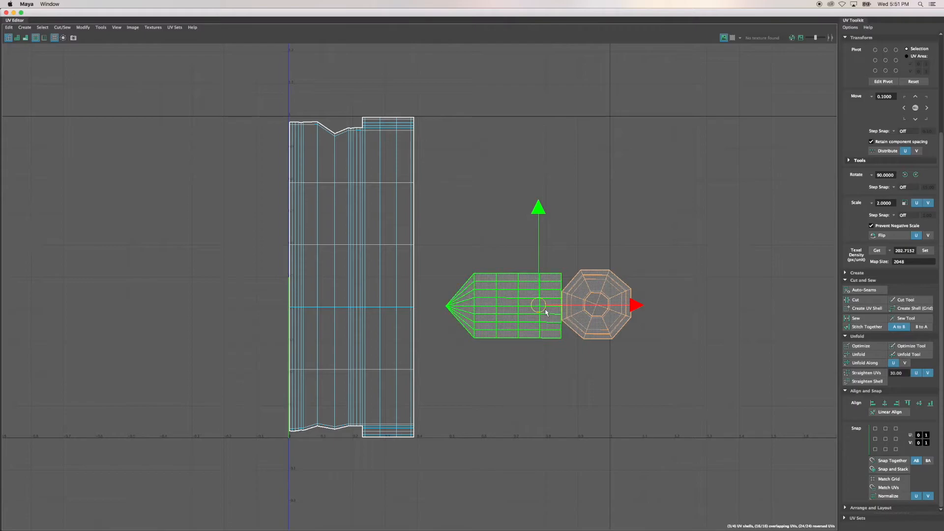
{"action": "left_click_drag", "start_coordinate": [541, 309], "coordinate": [519, 172]}
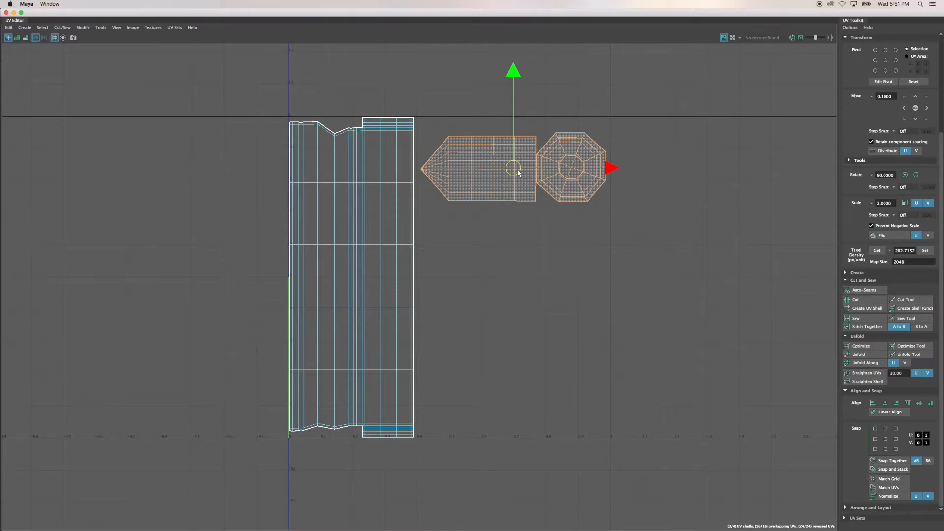
Step: Fine-tune the nail shells' scale and position so they fill the width between the board's shells and the tile's right edge
{"action": "left_click_drag", "start_coordinate": [515, 173], "coordinate": [516, 169]}
{"action": "key", "text": "r"}
{"action": "left_click_drag", "start_coordinate": [521, 163], "coordinate": [524, 158]}
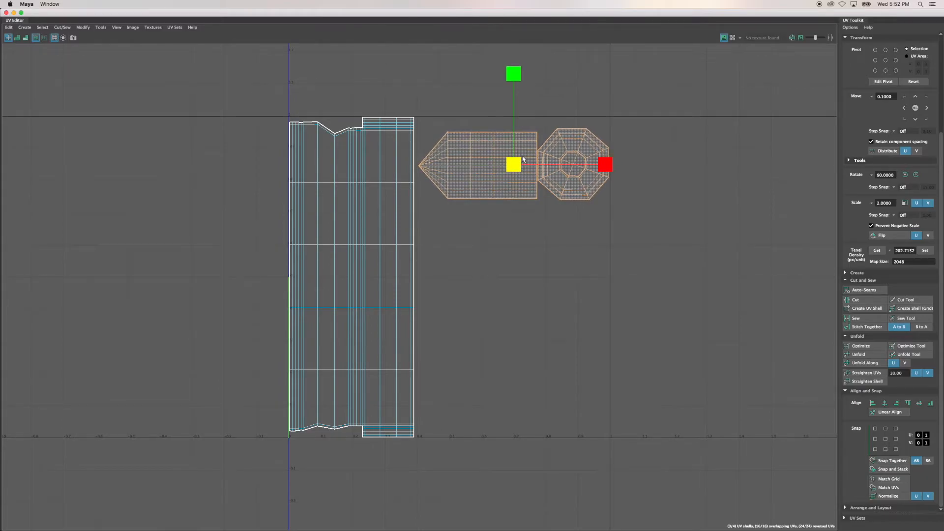
{"action": "scroll", "coordinate": [556, 164], "scroll_direction": "up", "scroll_amount": 4}
{"action": "scroll", "coordinate": [556, 164], "scroll_direction": "up", "scroll_amount": 4}
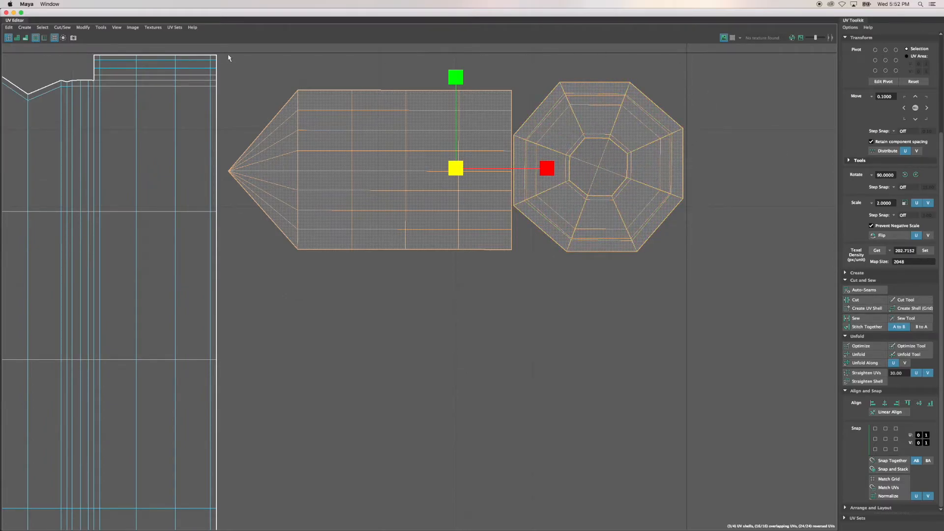
{"action": "left_click", "coordinate": [464, 164]}
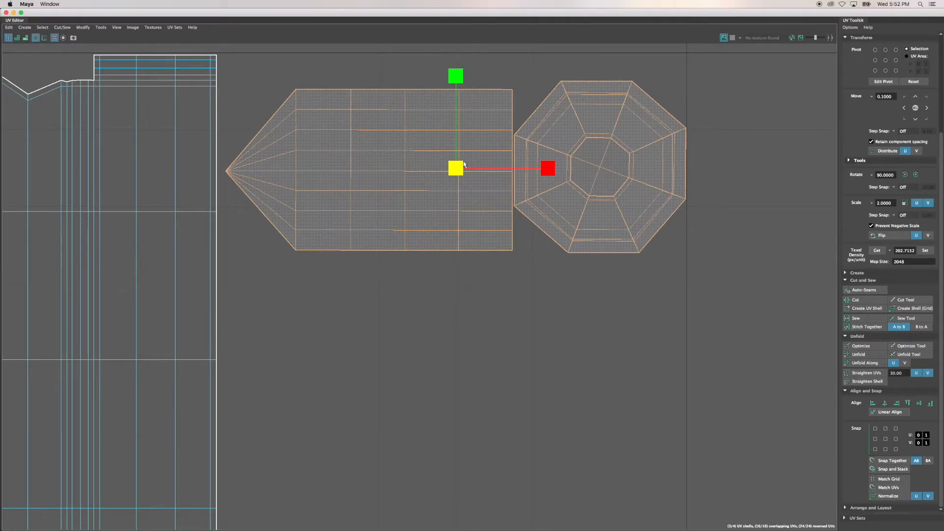
{"action": "key", "text": "w"}
{"action": "left_click_drag", "start_coordinate": [554, 169], "coordinate": [550, 168]}
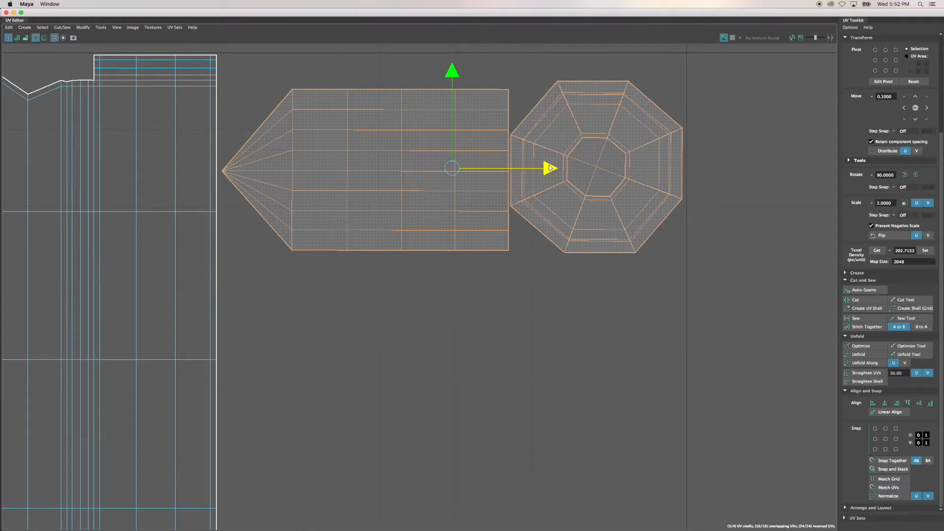
{"action": "key", "text": "r"}
{"action": "left_click_drag", "start_coordinate": [459, 165], "coordinate": [460, 165]}
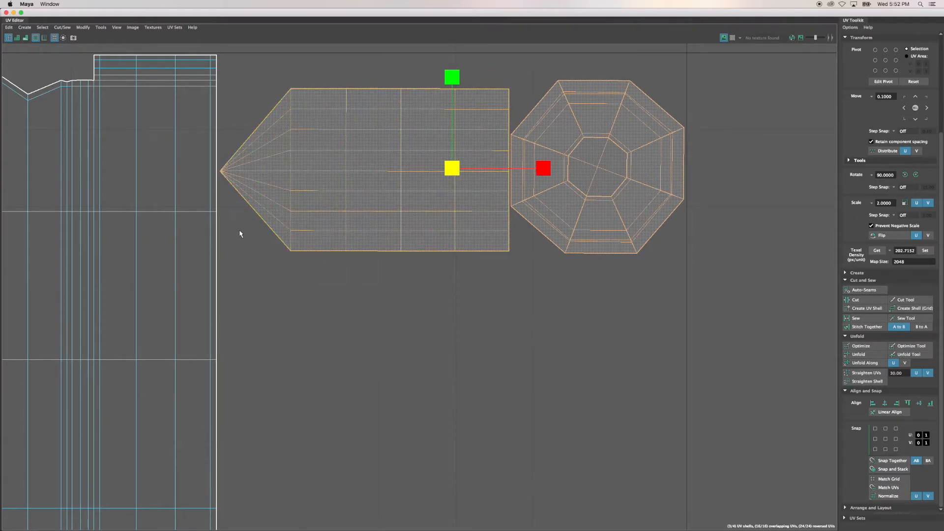
{"action": "left_click", "coordinate": [229, 237]}
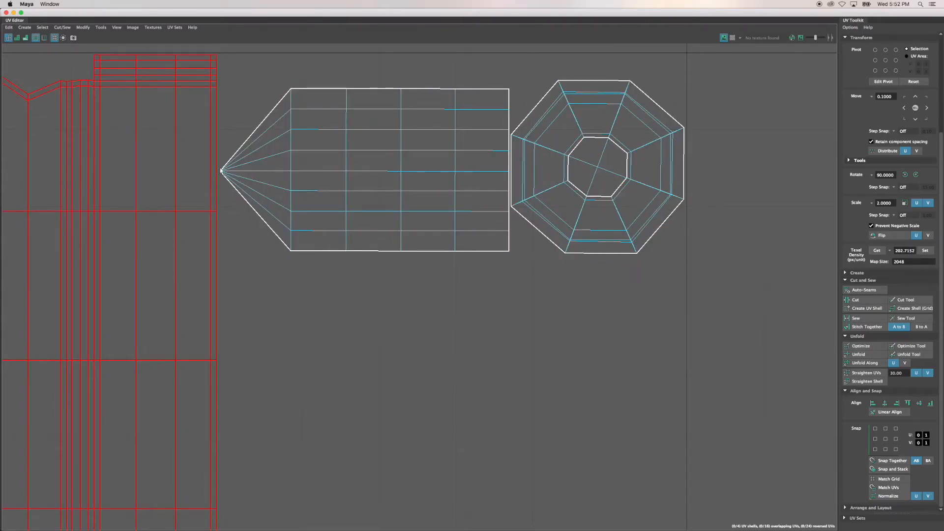
Step: Close the UV Editor and hide both the nail and the board in the scene
{"action": "scroll", "coordinate": [395, 311], "scroll_direction": "down", "scroll_amount": 10}
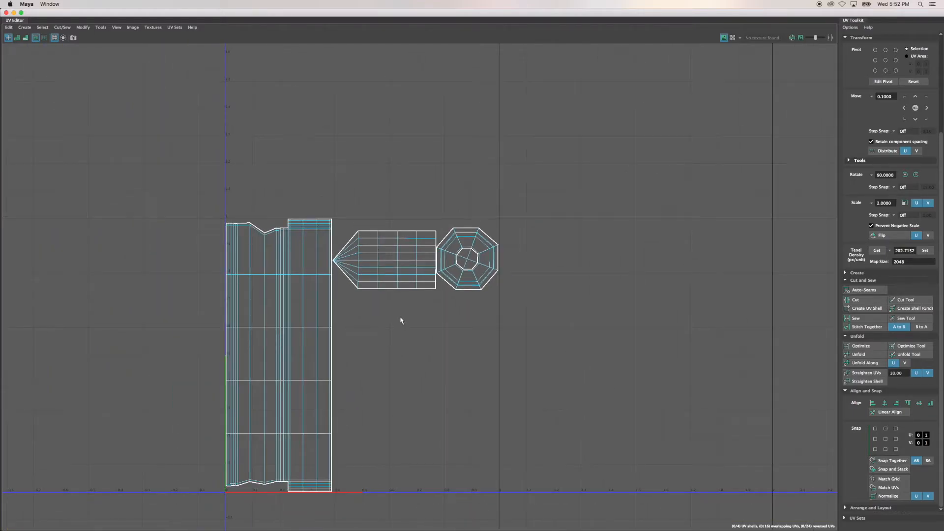
{"action": "middle_click_drag", "start_coordinate": [419, 329], "coordinate": [450, 251], "text": "alt"}
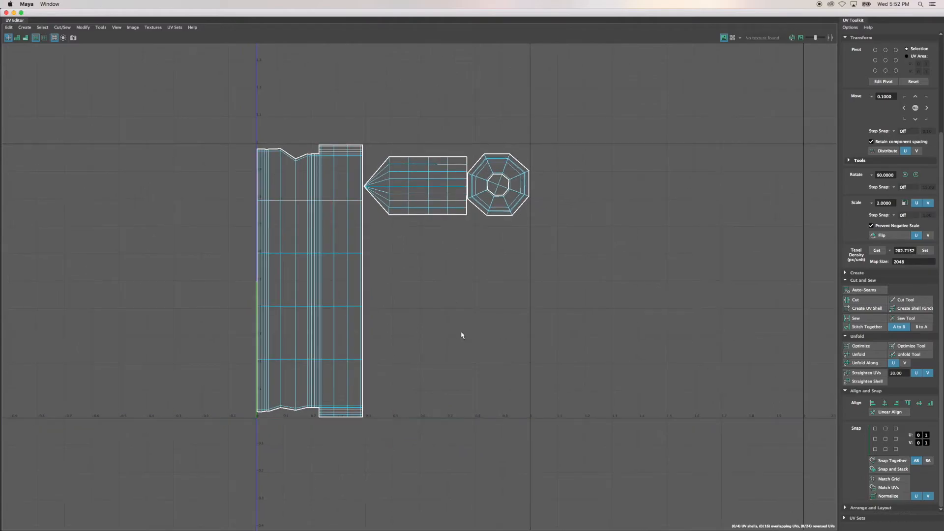
{"action": "scroll", "coordinate": [464, 335], "scroll_direction": "down", "scroll_amount": 2}
{"action": "middle_click_drag", "start_coordinate": [445, 353], "coordinate": [453, 322], "text": "alt"}
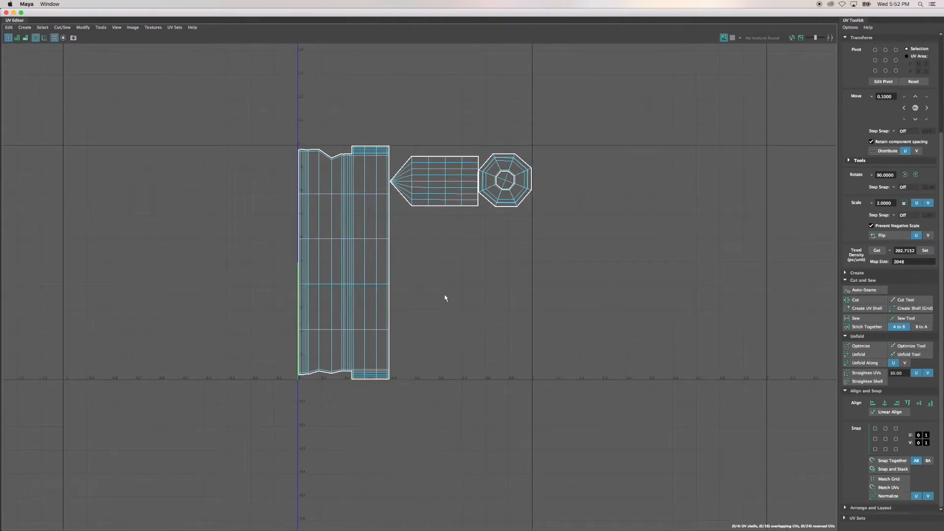
{"action": "left_click", "coordinate": [13, 13]}
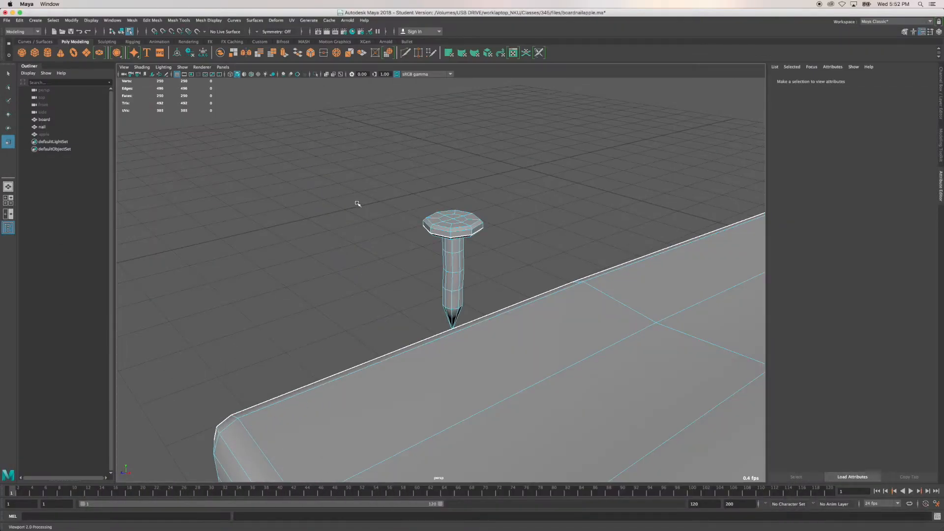
{"action": "right_click_drag", "start_coordinate": [465, 226], "coordinate": [494, 217]}
{"action": "left_click", "coordinate": [577, 374], "text": "shift"}
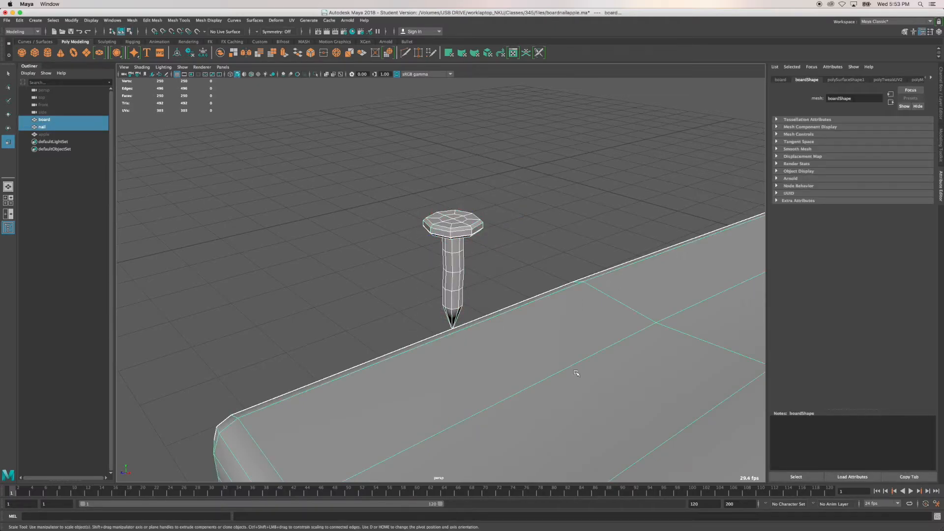
{"action": "key", "text": "ctrl+h"}
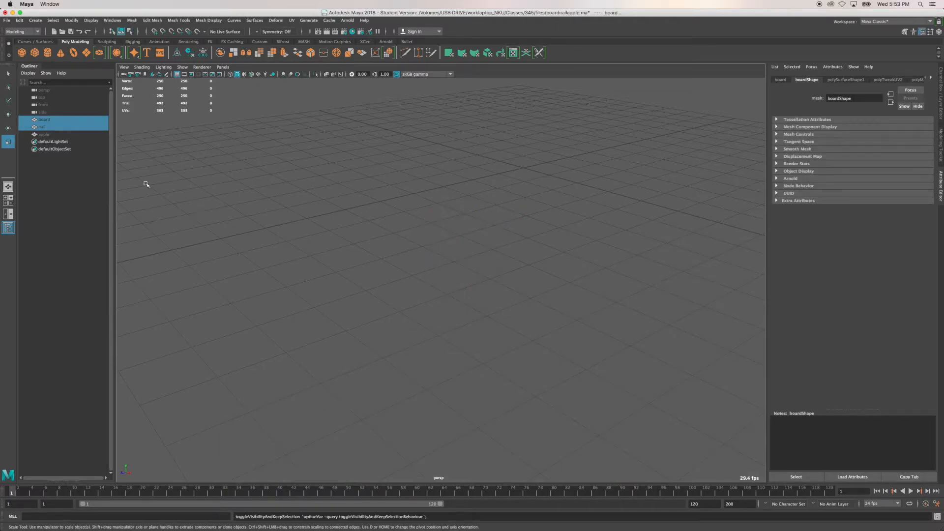
Step: Unhide the apple object and frame it in the perspective view
{"action": "left_click", "coordinate": [47, 136]}
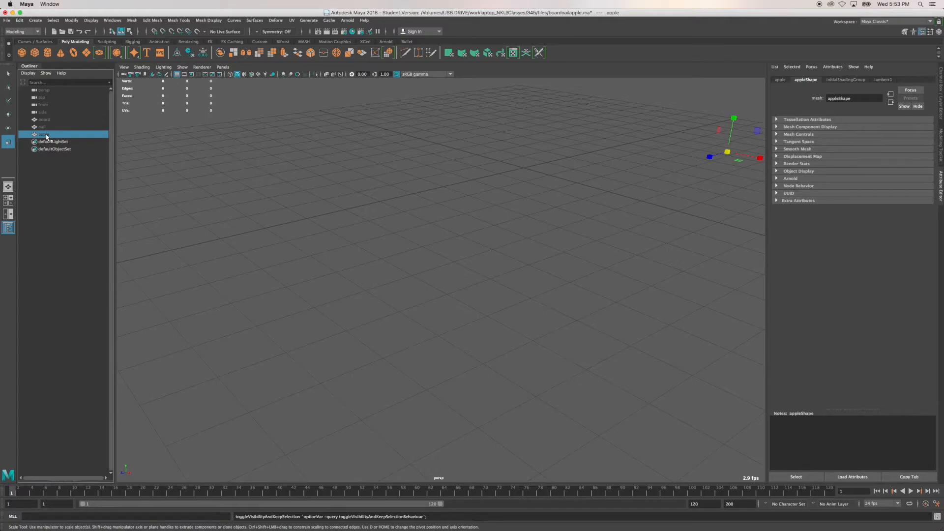
{"action": "key", "text": "ctrl+h"}
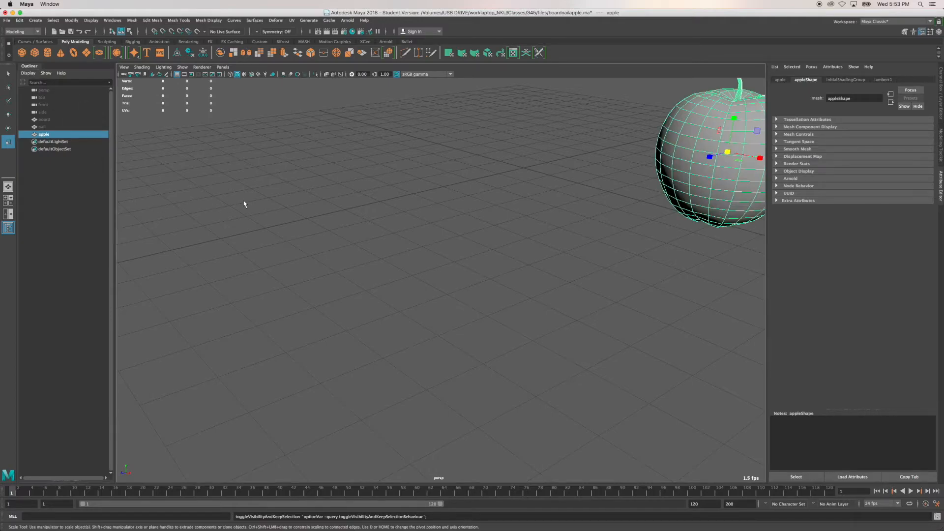
{"action": "key", "text": "f"}
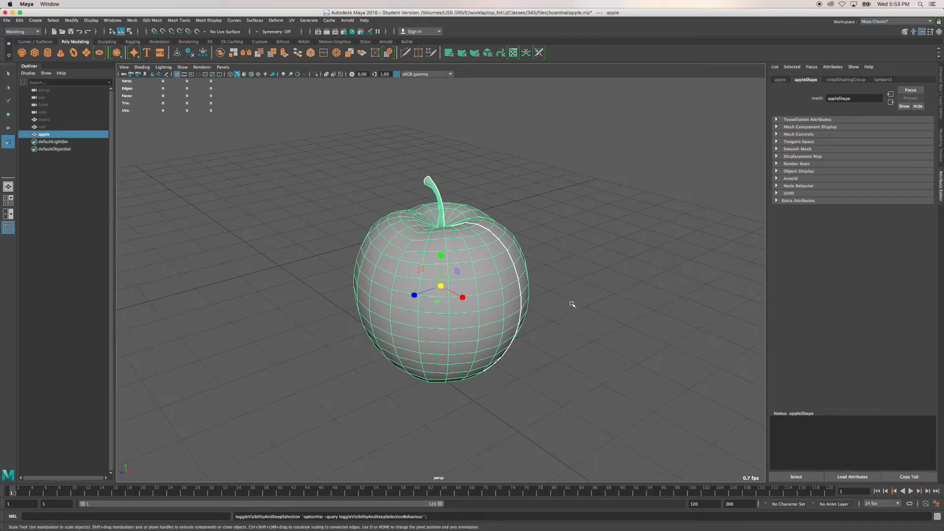
Step: Examine the apple's underside and existing seams, and review its current UV layout in the UV Editor
{"action": "left_click_drag", "start_coordinate": [598, 276], "coordinate": [544, 301], "text": "alt"}
{"action": "scroll", "coordinate": [544, 302], "scroll_direction": "up", "scroll_amount": 5}
{"action": "left_click_drag", "start_coordinate": [477, 317], "coordinate": [562, 251], "text": "alt"}
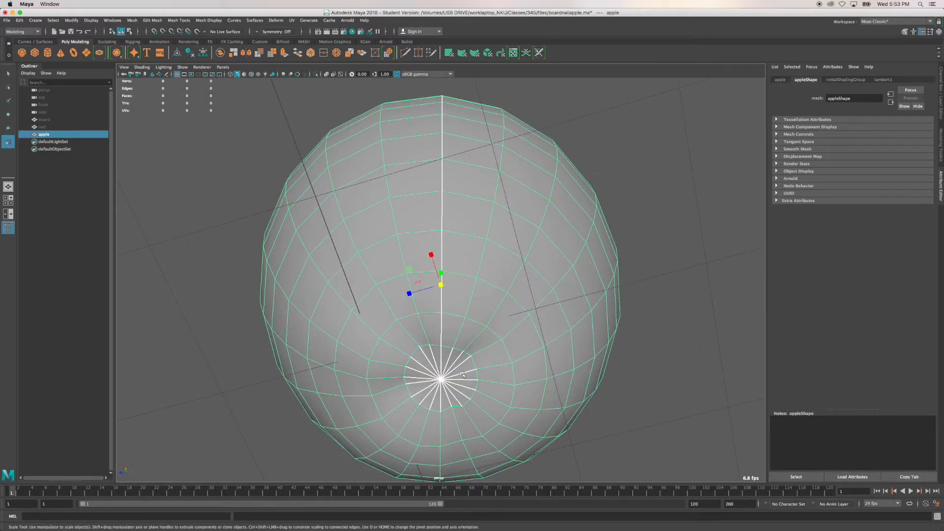
{"action": "left_click_drag", "start_coordinate": [492, 356], "coordinate": [514, 323], "text": "alt"}
{"action": "left_click_drag", "start_coordinate": [556, 260], "coordinate": [425, 119], "text": "alt"}
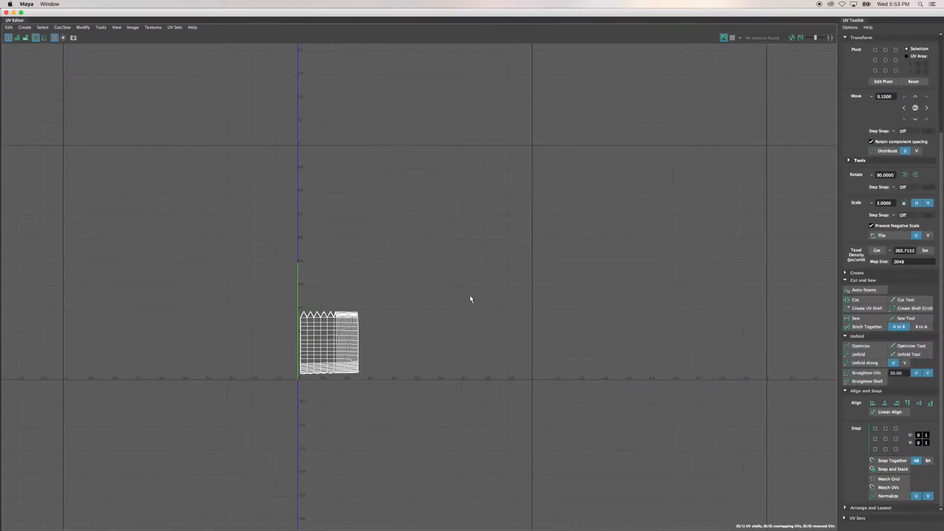
{"action": "scroll", "coordinate": [356, 354], "scroll_direction": "up", "scroll_amount": 10}
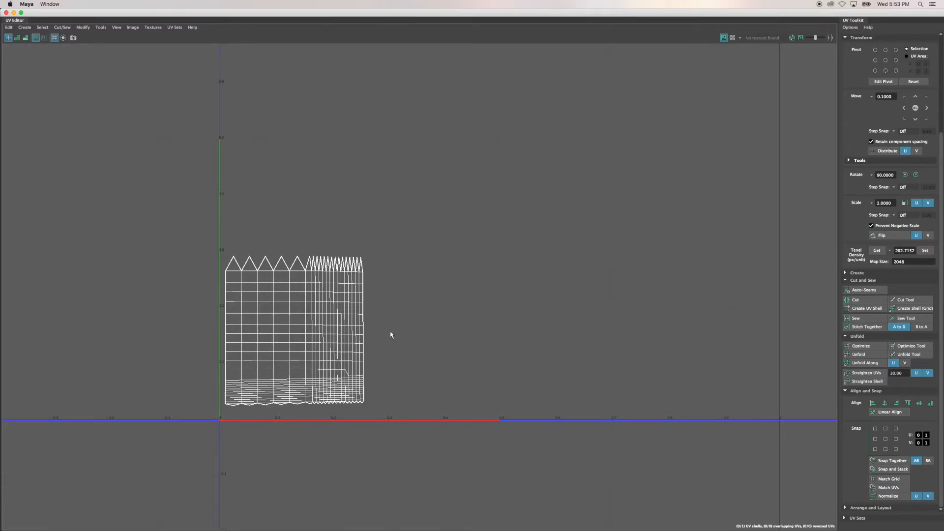
{"action": "scroll", "coordinate": [329, 391], "scroll_direction": "down", "scroll_amount": 2}
{"action": "scroll", "coordinate": [329, 392], "scroll_direction": "down", "scroll_amount": 1}
{"action": "scroll", "coordinate": [315, 349], "scroll_direction": "down", "scroll_amount": 3}
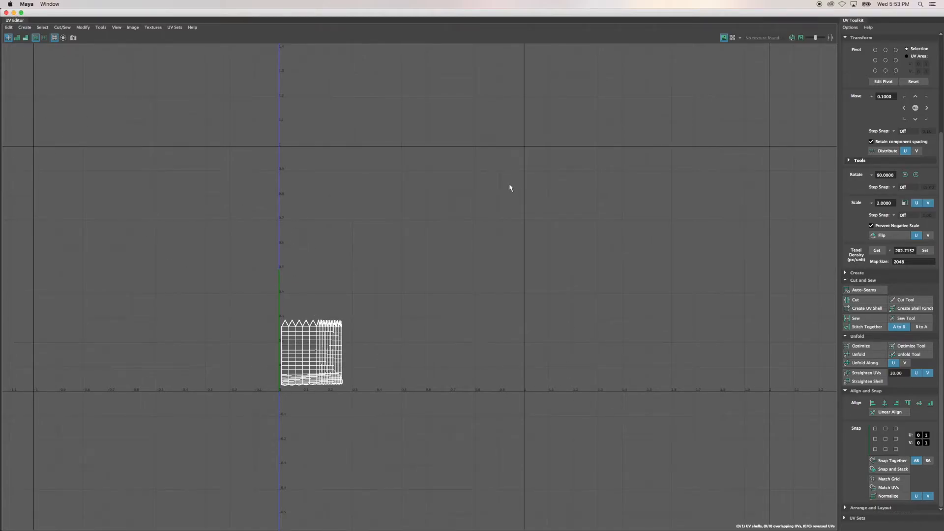
Step: Return to the 3D view and examine the apple's seam, underside and stem base from several angles
{"action": "left_click", "coordinate": [14, 13]}
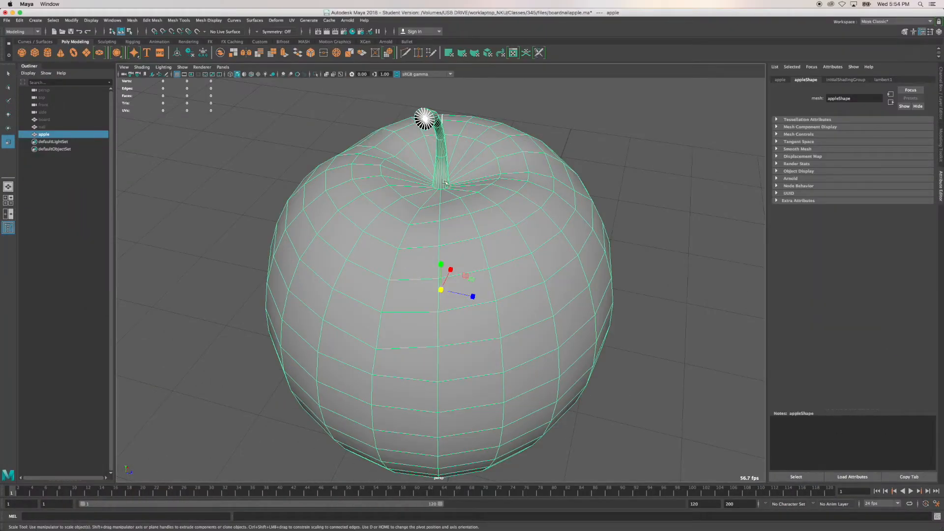
{"action": "left_click_drag", "start_coordinate": [491, 257], "coordinate": [540, 297], "text": "alt"}
{"action": "scroll", "coordinate": [422, 288], "scroll_direction": "down", "scroll_amount": 5}
{"action": "scroll", "coordinate": [484, 276], "scroll_direction": "up", "scroll_amount": 6}
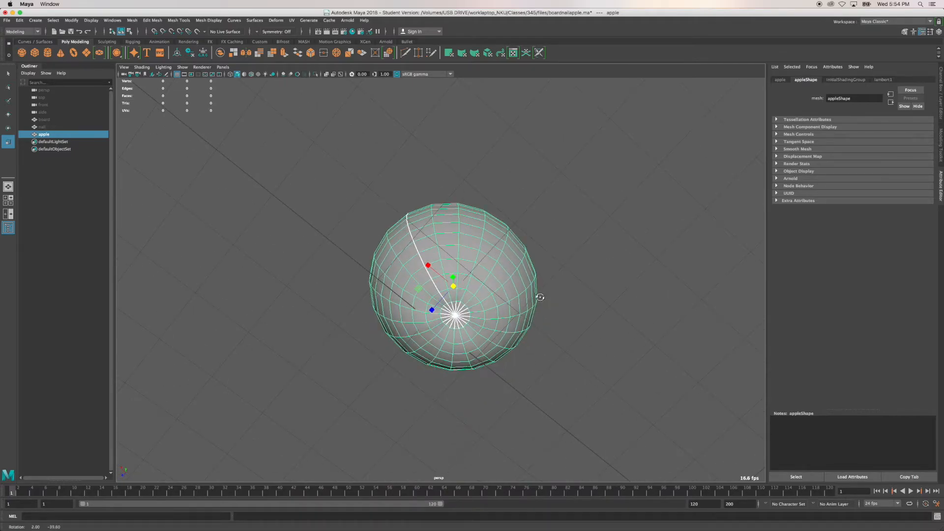
{"action": "left_click_drag", "start_coordinate": [541, 297], "coordinate": [569, 295], "text": "alt"}
{"action": "left_click_drag", "start_coordinate": [515, 208], "coordinate": [483, 275], "text": "alt"}
{"action": "scroll", "coordinate": [483, 274], "scroll_direction": "up", "scroll_amount": 10}
{"action": "middle_click_drag", "start_coordinate": [484, 275], "coordinate": [451, 278], "text": "alt"}
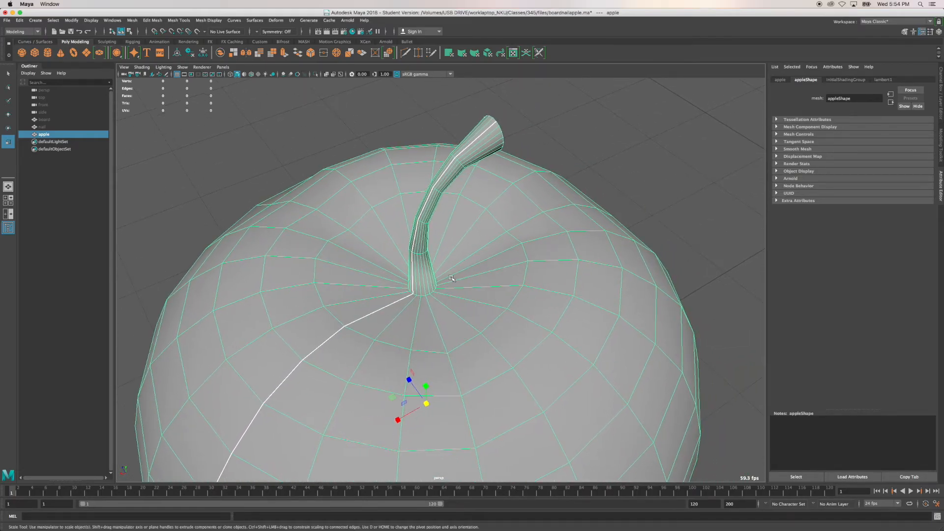
{"action": "left_click_drag", "start_coordinate": [418, 268], "coordinate": [538, 225], "text": "alt"}
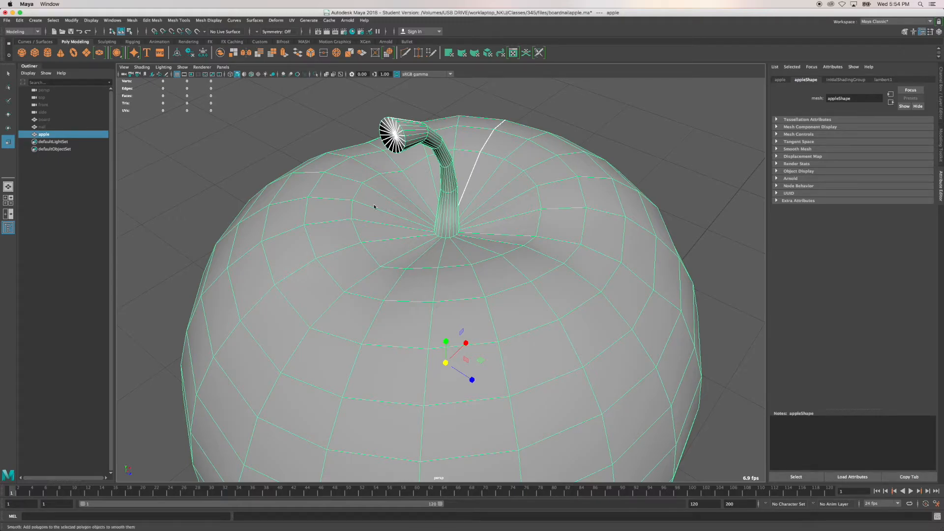
Step: Select the edge loop around the base of the apple's stem and cut the UVs along it
{"action": "right_click", "coordinate": [437, 200]}
{"action": "left_click", "coordinate": [437, 180]}
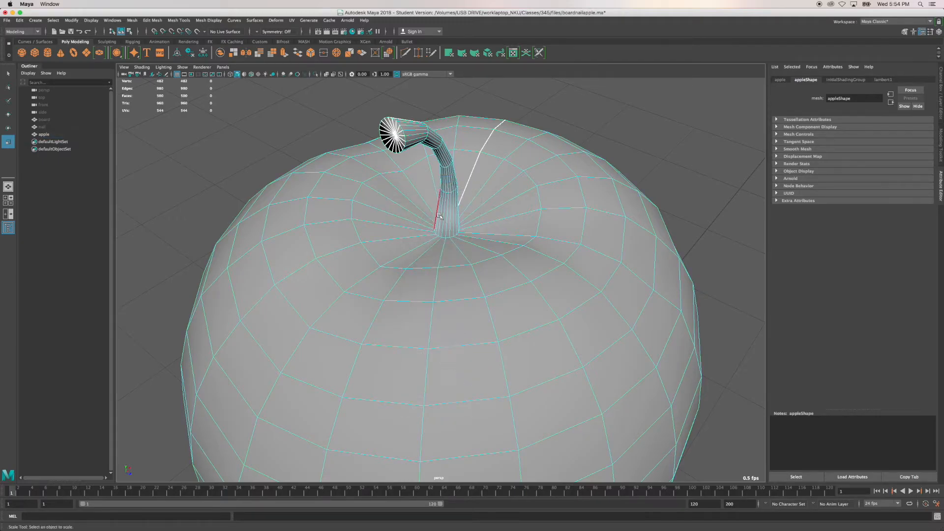
{"action": "double_click", "coordinate": [448, 239]}
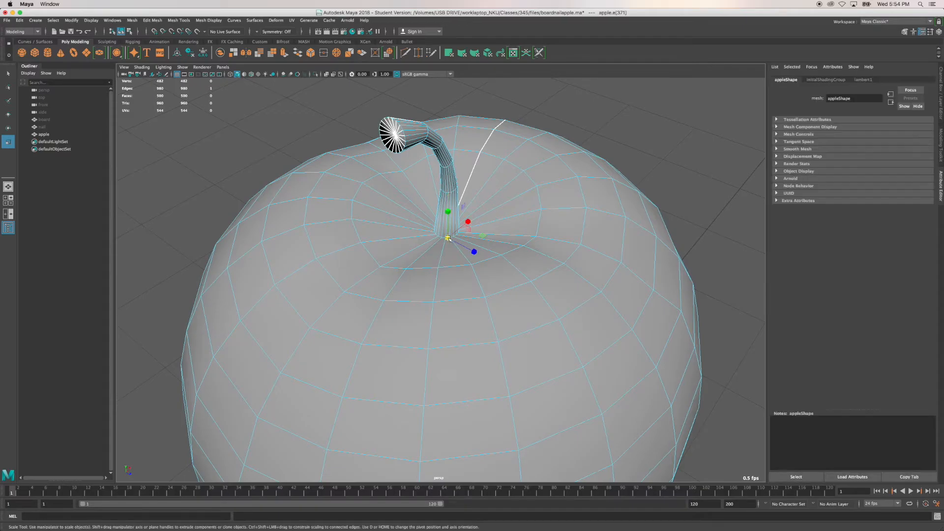
{"action": "left_click_drag", "start_coordinate": [511, 253], "coordinate": [544, 210], "text": "alt"}
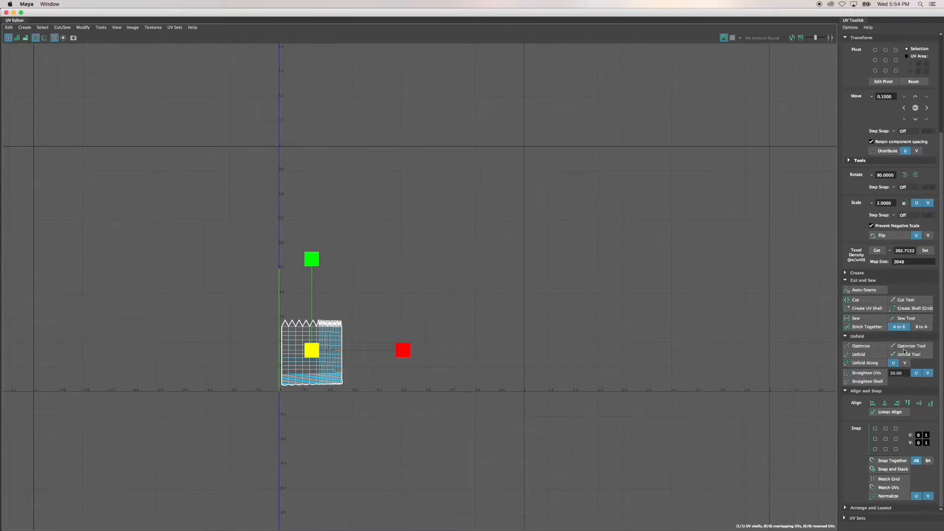
{"action": "left_click", "coordinate": [855, 301]}
Step: Select both of the apple's UV shells and unfold them
{"action": "right_click", "coordinate": [337, 332]}
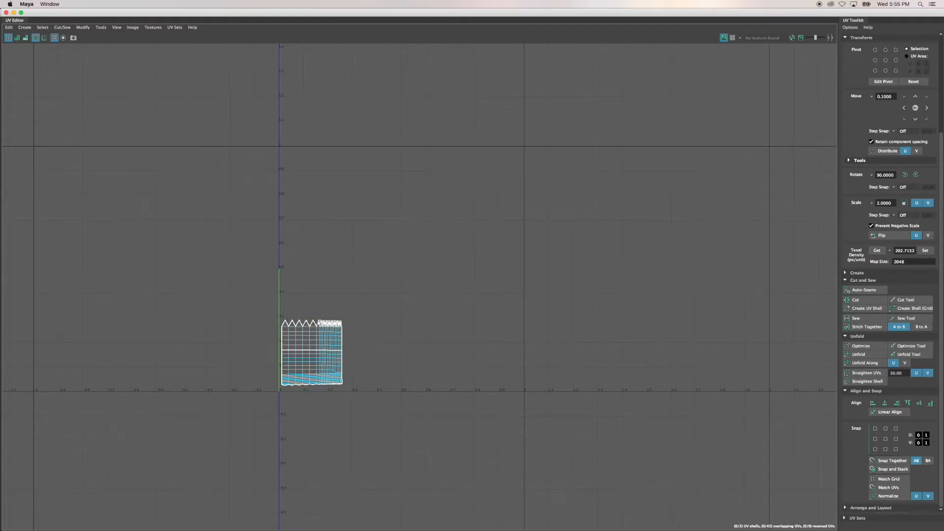
{"action": "left_click_drag", "start_coordinate": [360, 402], "coordinate": [250, 296]}
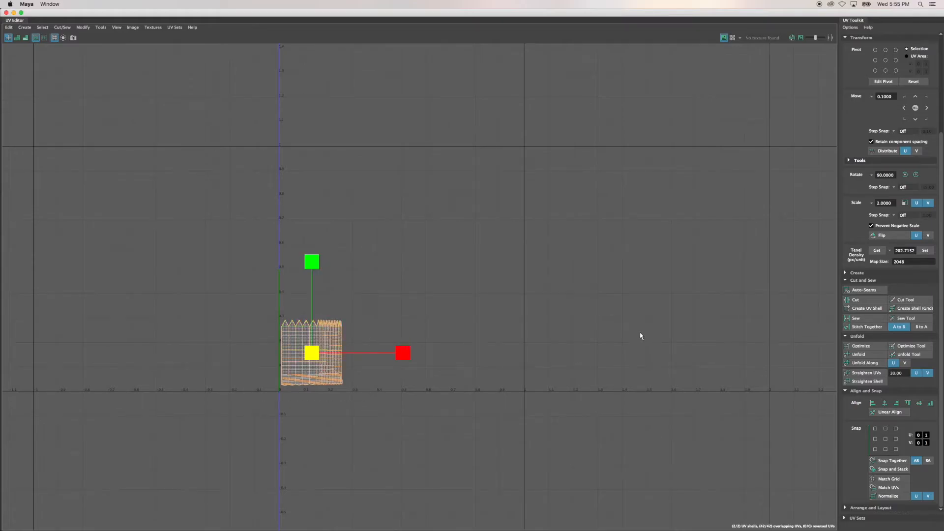
{"action": "left_click", "coordinate": [861, 354]}
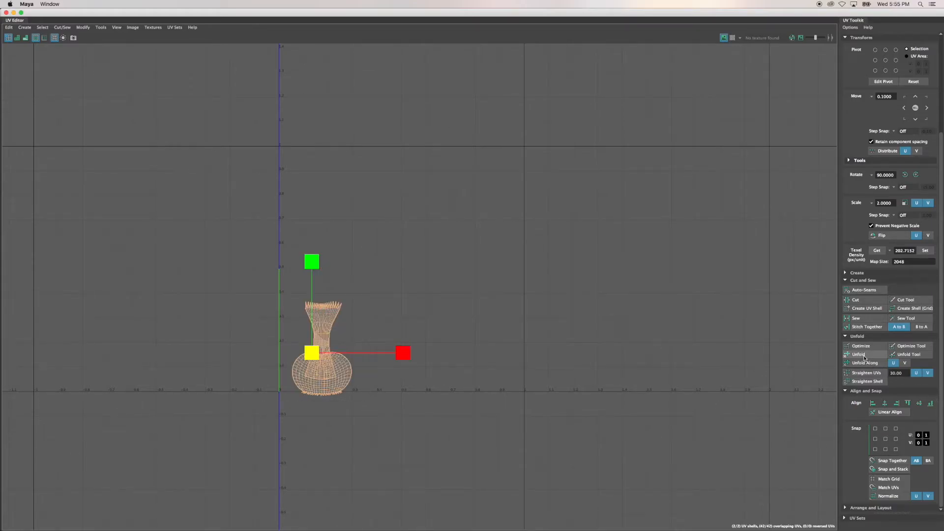
Step: Select the apple's stem shell and move it straight up, clear of the body shell
{"action": "left_click", "coordinate": [430, 302]}
{"action": "left_click_drag", "start_coordinate": [379, 327], "coordinate": [298, 290]}
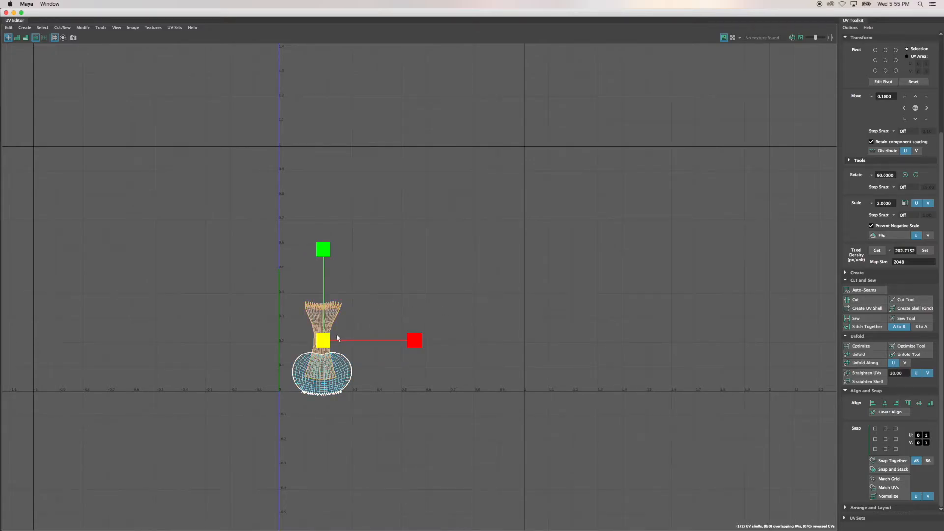
{"action": "key", "text": "w"}
{"action": "left_click_drag", "start_coordinate": [328, 341], "coordinate": [330, 246]}
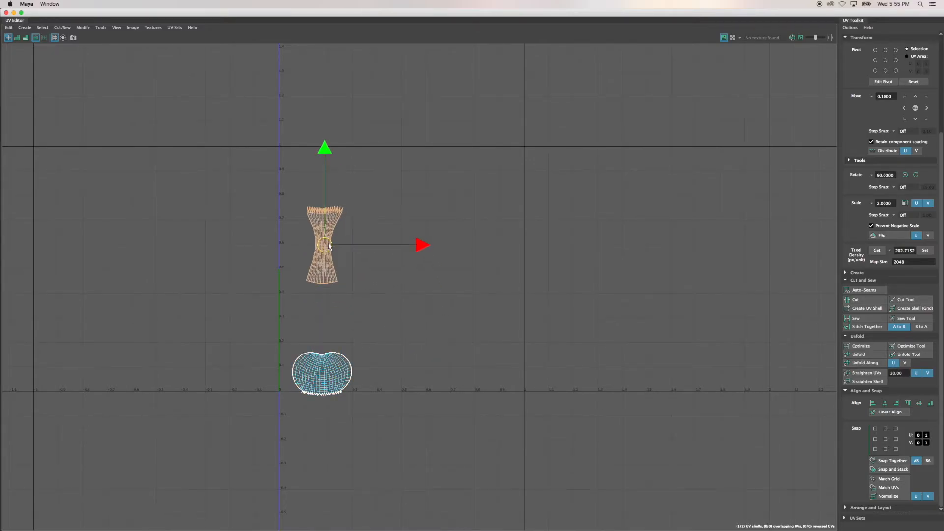
Step: Move the apple's body shell sideways and up, away from the stem shell, and compare the two shells
{"action": "left_click_drag", "start_coordinate": [379, 414], "coordinate": [253, 332]}
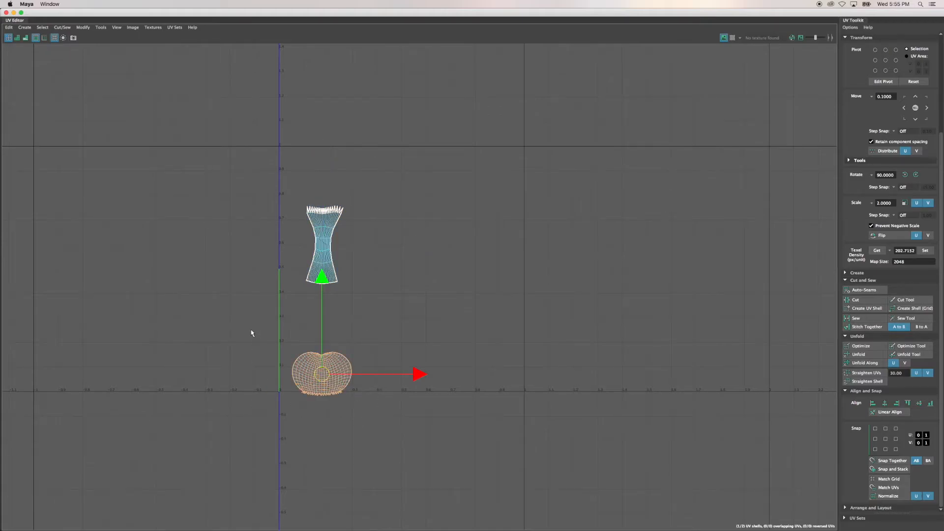
{"action": "left_click_drag", "start_coordinate": [336, 379], "coordinate": [448, 339]}
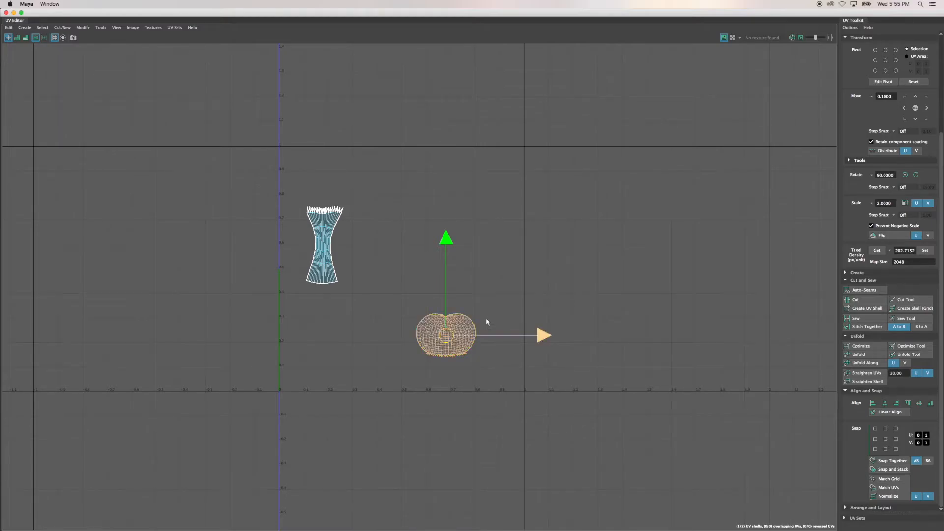
{"action": "scroll", "coordinate": [450, 317], "scroll_direction": "up", "scroll_amount": 4}
{"action": "scroll", "coordinate": [451, 321], "scroll_direction": "up", "scroll_amount": 5}
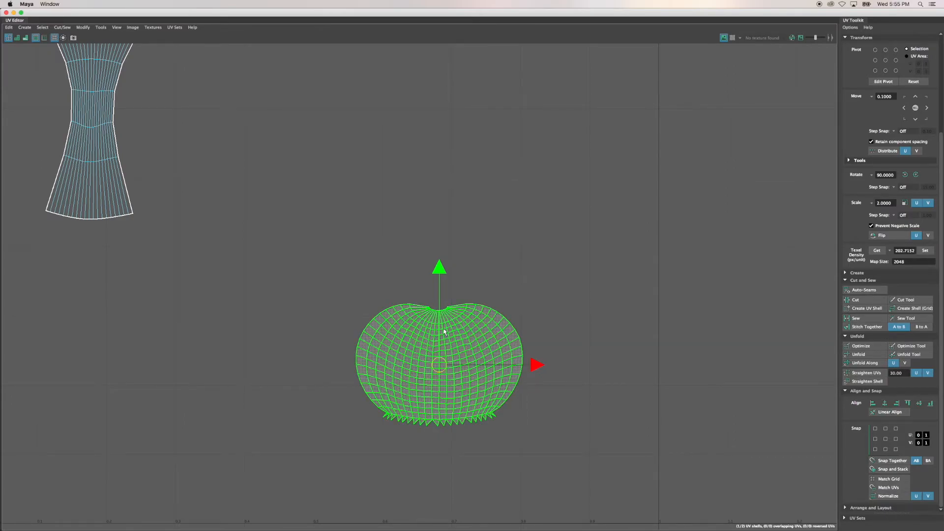
{"action": "scroll", "coordinate": [128, 221], "scroll_direction": "up", "scroll_amount": 2}
{"action": "scroll", "coordinate": [129, 223], "scroll_direction": "down", "scroll_amount": 3}
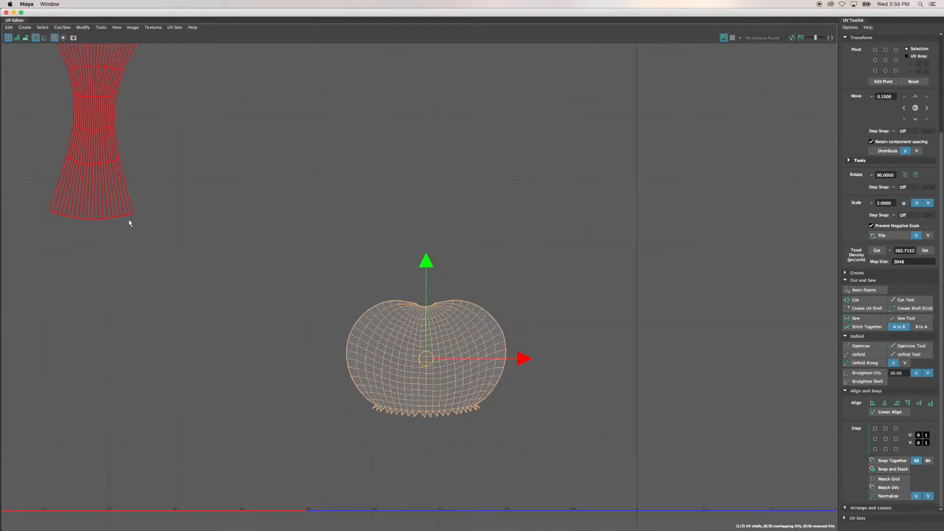
{"action": "left_click", "coordinate": [102, 100]}
{"action": "left_click_drag", "start_coordinate": [182, 93], "coordinate": [120, 115]}
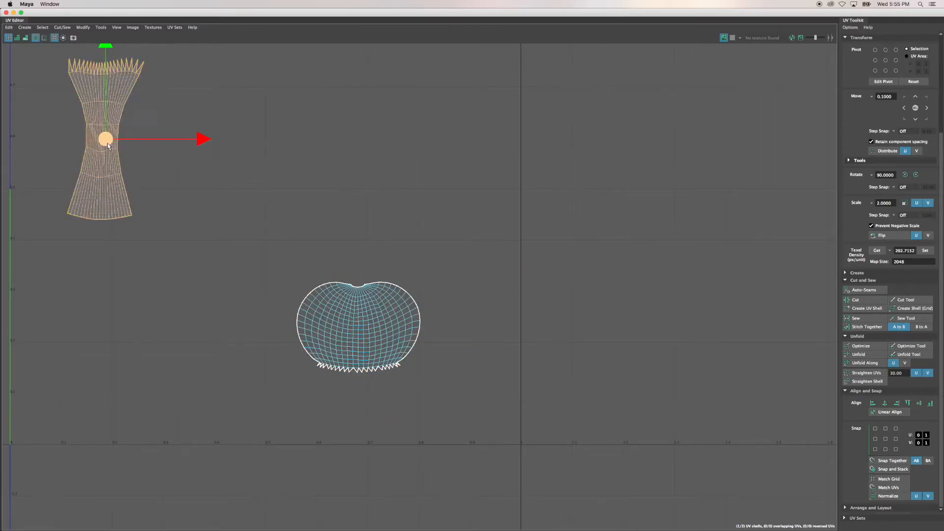
Step: Select the apple's body shell and apply a Spherical projection to it, inserted before deformers, without creating a new UV set
{"action": "left_click", "coordinate": [339, 319]}
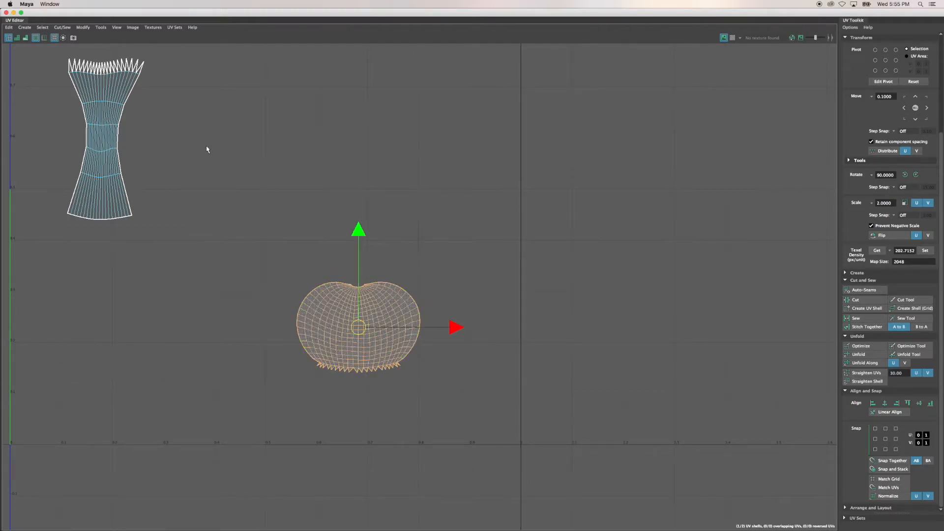
{"action": "left_click", "coordinate": [13, 13]}
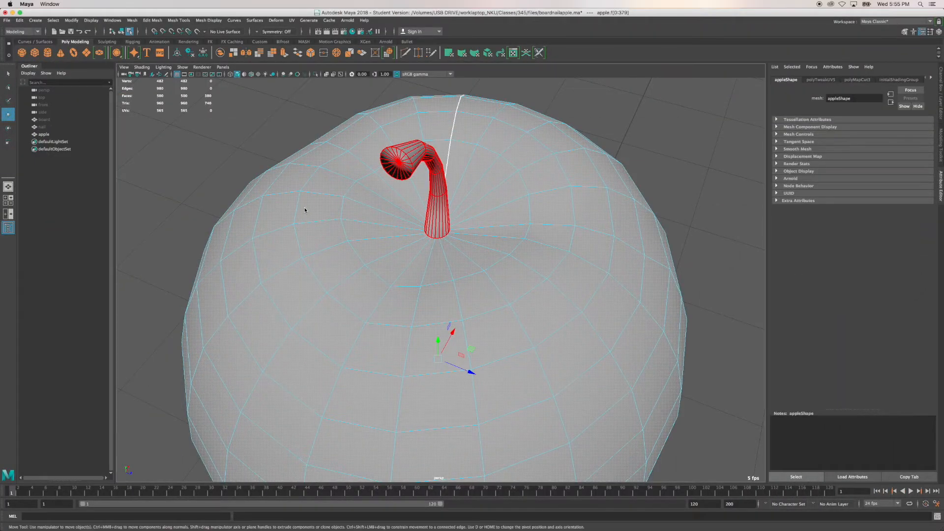
{"action": "left_click_drag", "start_coordinate": [513, 271], "coordinate": [560, 303], "text": "alt"}
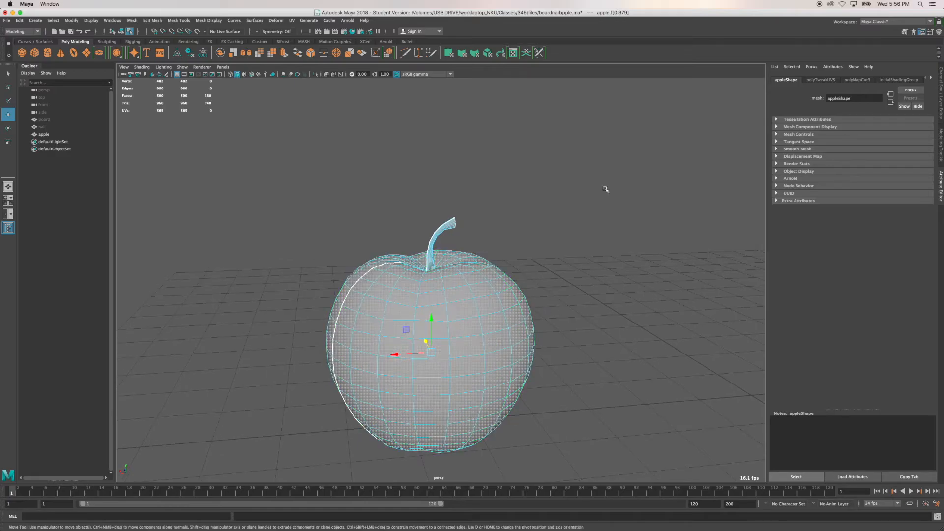
{"action": "left_click", "coordinate": [292, 21]}
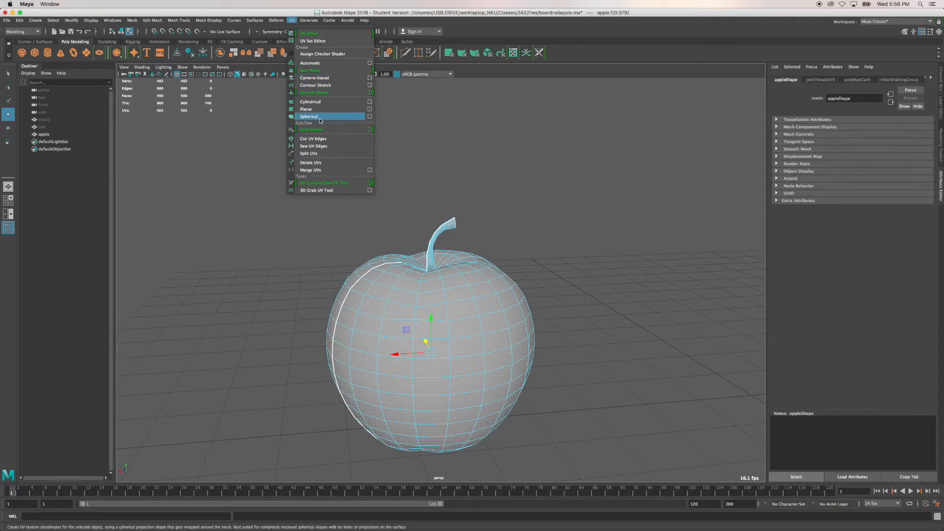
{"action": "left_click", "coordinate": [370, 118]}
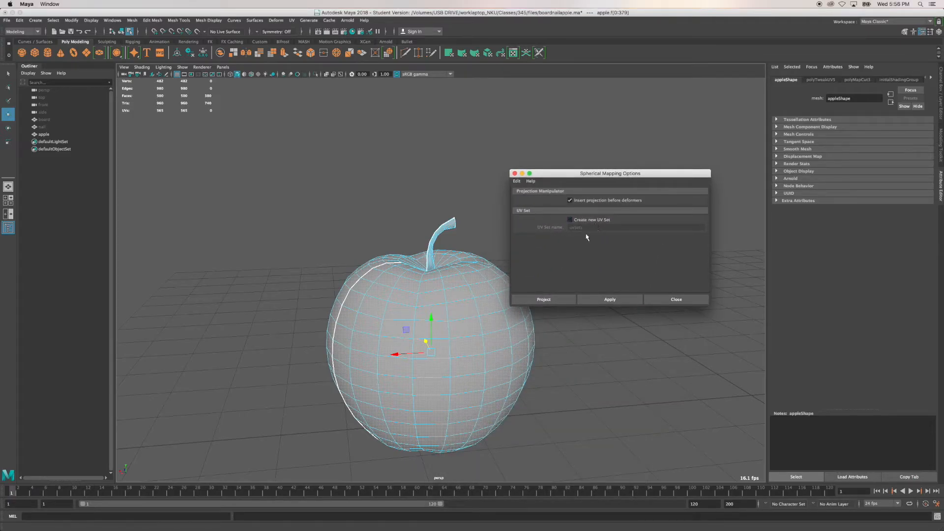
{"action": "left_click", "coordinate": [545, 299]}
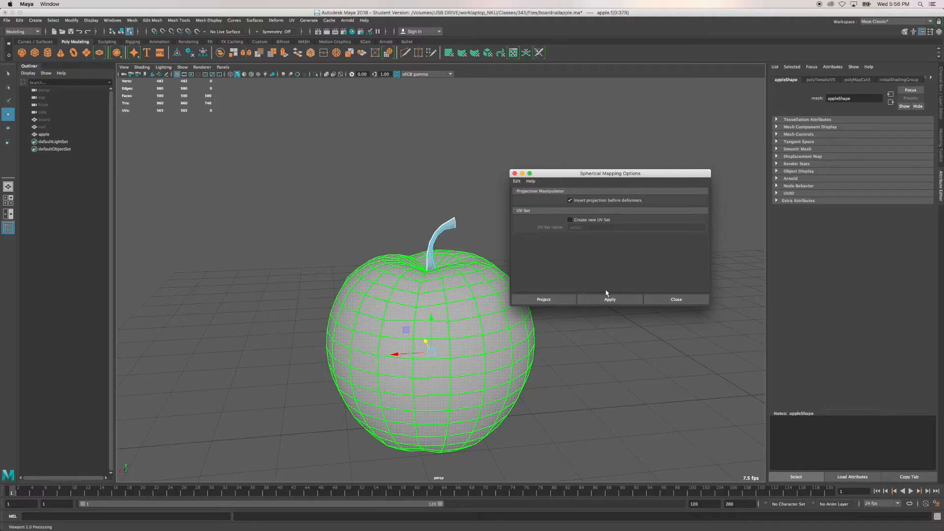
{"action": "left_click", "coordinate": [544, 299]}
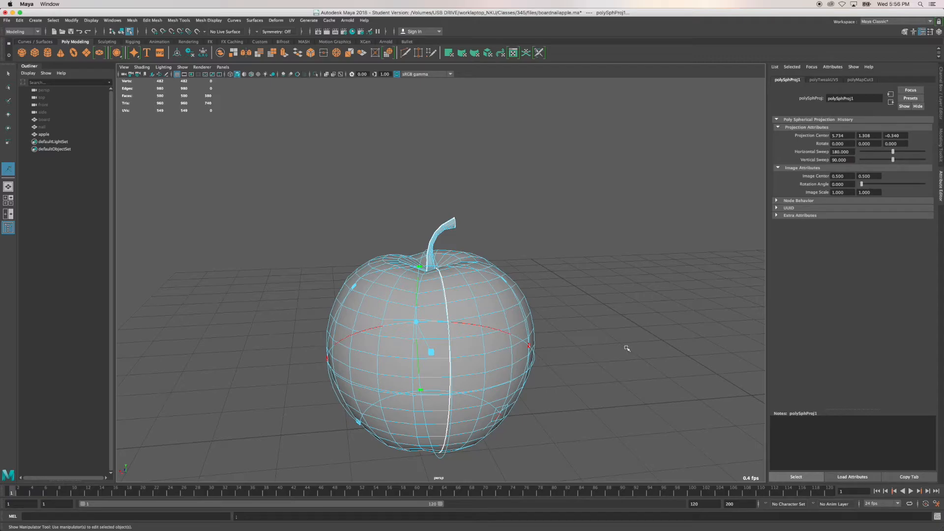
Step: Inspect the projection around the apple and narrow the UV Editor so the model and the whole projected shell sit side by side
{"action": "left_click_drag", "start_coordinate": [612, 293], "coordinate": [535, 295], "text": "alt"}
{"action": "left_click_drag", "start_coordinate": [611, 297], "coordinate": [524, 316], "text": "alt"}
{"action": "left_click_drag", "start_coordinate": [591, 278], "coordinate": [509, 262], "text": "alt"}
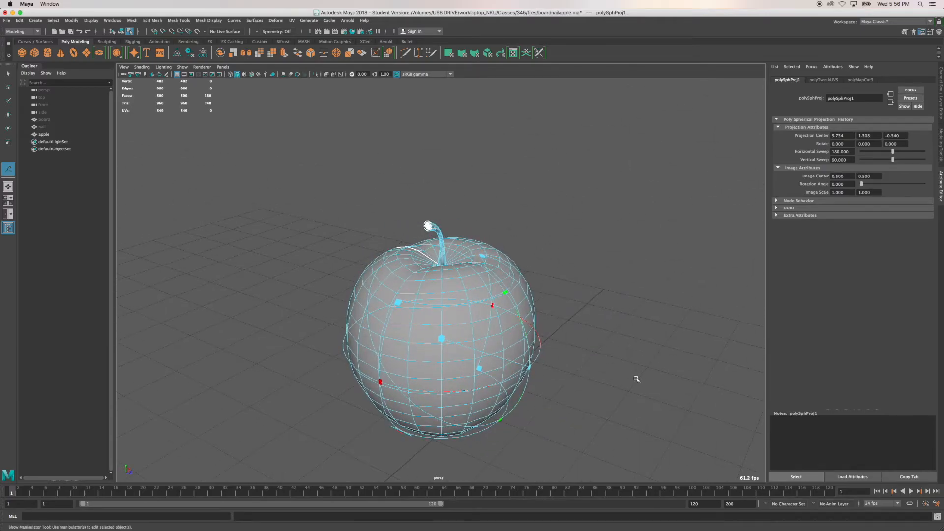
{"action": "left_click_drag", "start_coordinate": [637, 379], "coordinate": [639, 364], "text": "alt"}
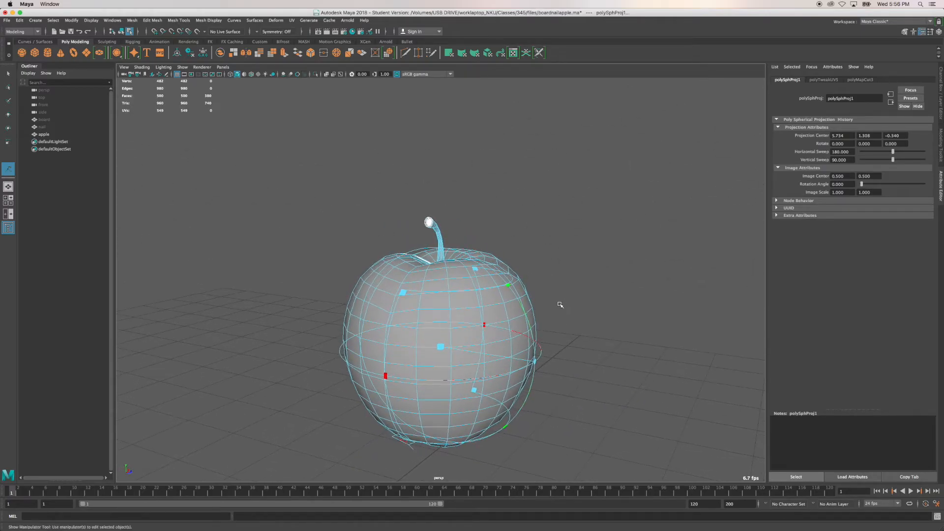
{"action": "mouse_move", "coordinate": [560, 305]}
{"action": "left_mouse_down", "text": "alt"}
{"action": "mouse_move", "coordinate": [574, 302]}
{"action": "mouse_move", "coordinate": [574, 312]}
{"action": "left_mouse_up", "text": "alt"}
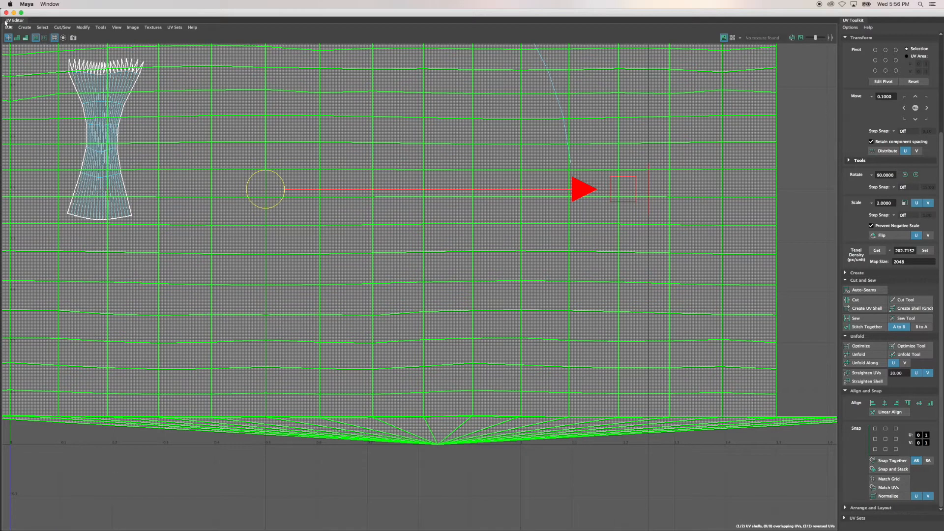
{"action": "left_click_drag", "start_coordinate": [2, 19], "coordinate": [174, 19]}
{"action": "left_click_drag", "start_coordinate": [187, 57], "coordinate": [448, 123]}
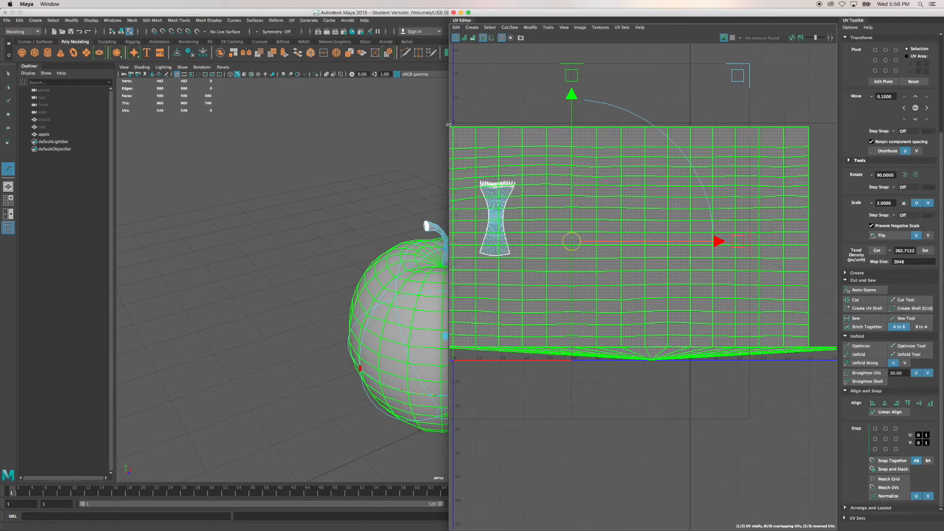
{"action": "scroll", "coordinate": [578, 213], "scroll_direction": "down", "scroll_amount": 5}
{"action": "scroll", "coordinate": [582, 213], "scroll_direction": "down", "scroll_amount": 1}
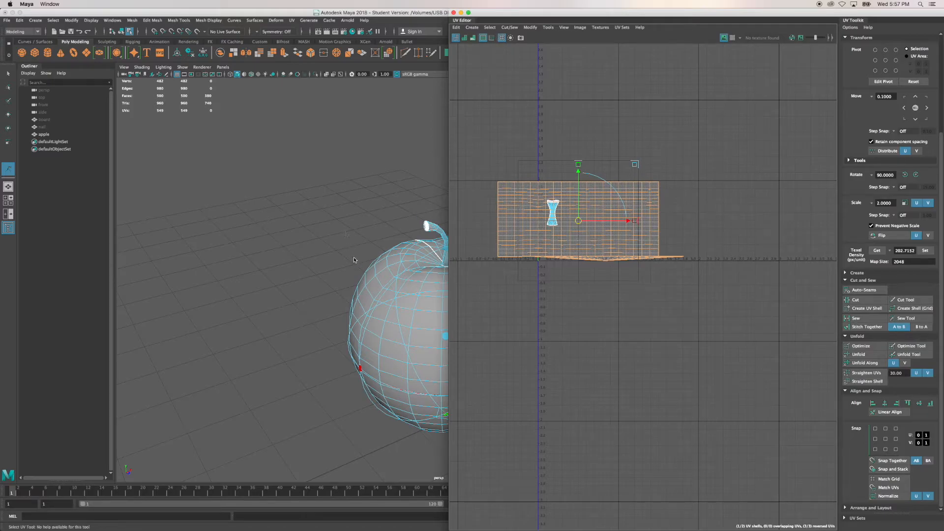
Step: Try out the spherical projection's vertical sweep with its upper handle, and return it to its full height around the apple
{"action": "middle_click_drag", "start_coordinate": [353, 251], "coordinate": [185, 228], "text": "alt"}
{"action": "left_click", "coordinate": [278, 232]}
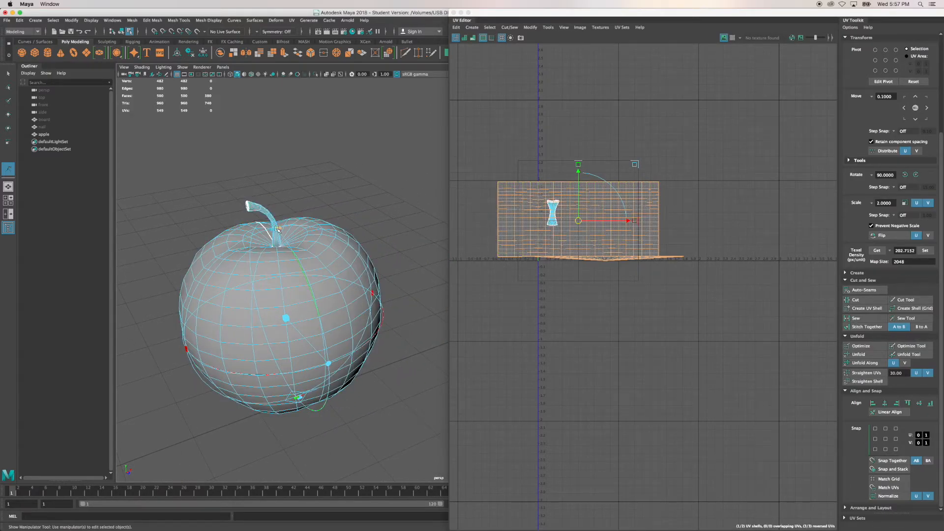
{"action": "left_click_drag", "start_coordinate": [279, 229], "coordinate": [281, 235]}
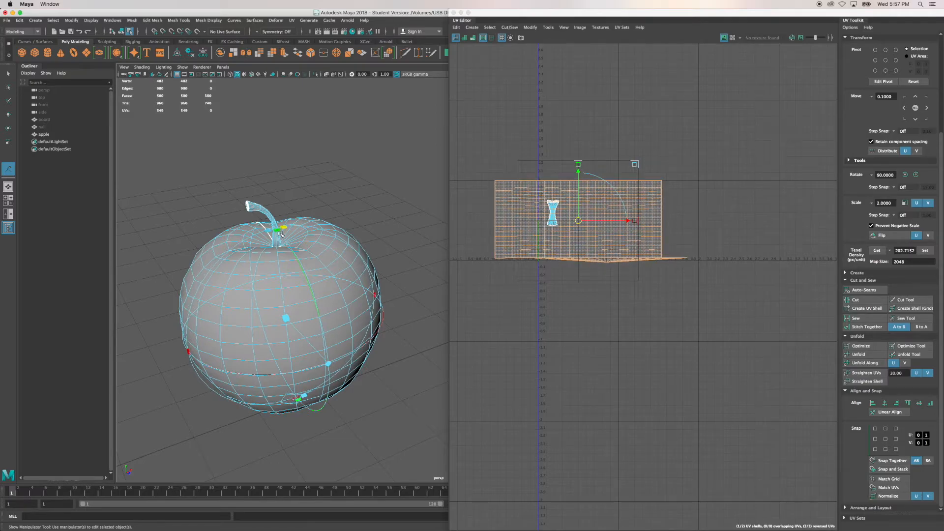
{"action": "left_click_drag", "start_coordinate": [284, 228], "coordinate": [309, 286]}
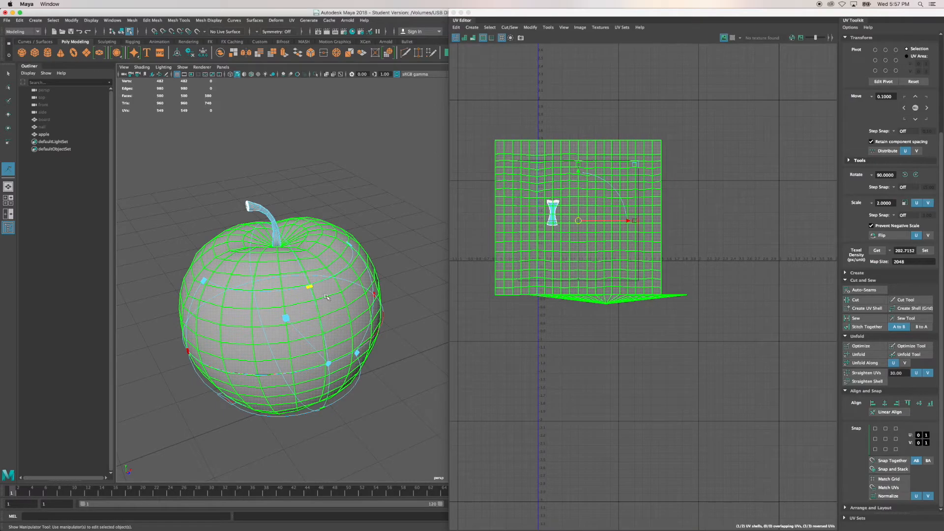
{"action": "left_click_drag", "start_coordinate": [310, 287], "coordinate": [274, 233]}
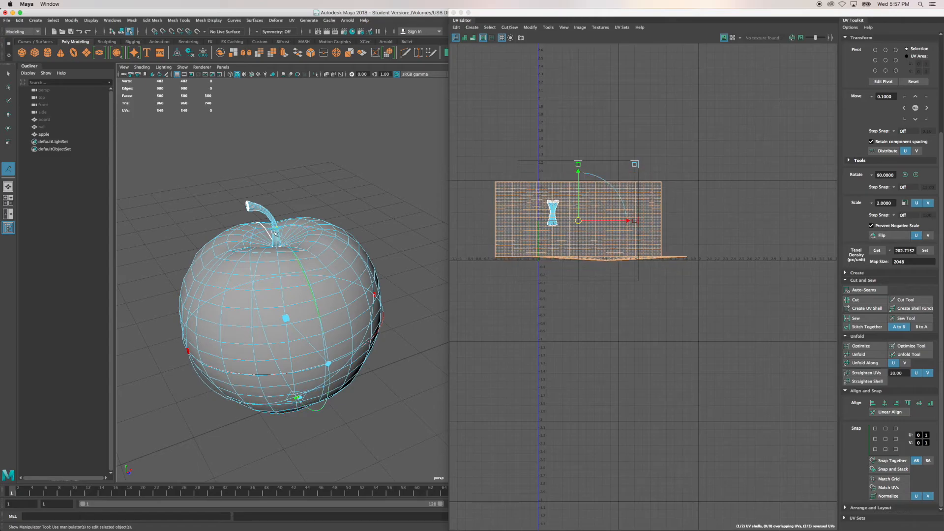
Step: Widen the spherical projection's horizontal sweep around the whole apple until the main grid of the body shell spans the UV tile's width
{"action": "left_click_drag", "start_coordinate": [285, 439], "coordinate": [383, 452], "text": "alt"}
{"action": "left_click_drag", "start_coordinate": [366, 390], "coordinate": [299, 347]}
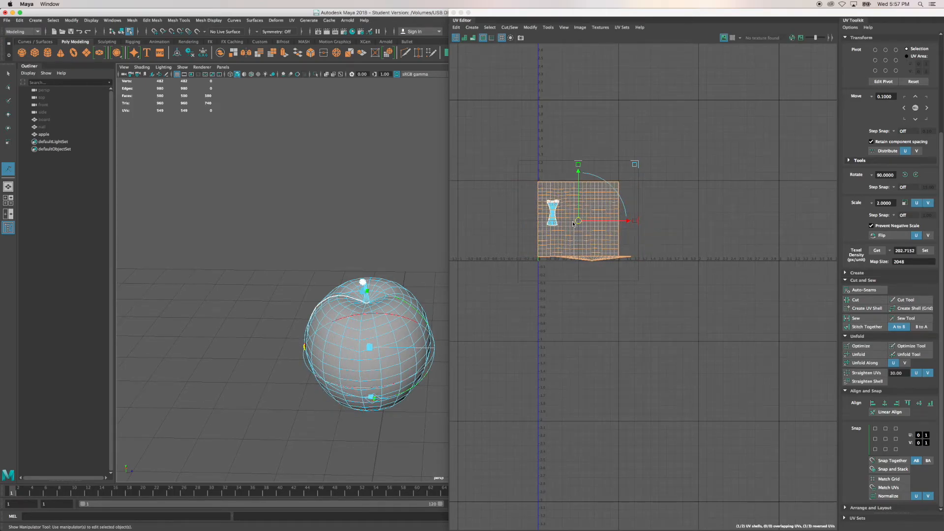
{"action": "scroll", "coordinate": [613, 241], "scroll_direction": "up", "scroll_amount": 3}
{"action": "middle_click_drag", "start_coordinate": [593, 208], "coordinate": [658, 216], "text": "alt"}
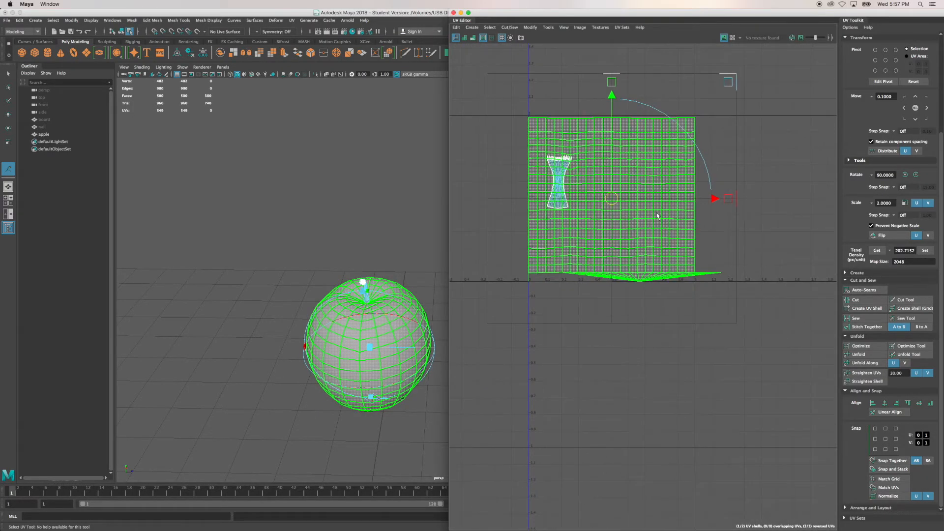
{"action": "left_click", "coordinate": [696, 276]}
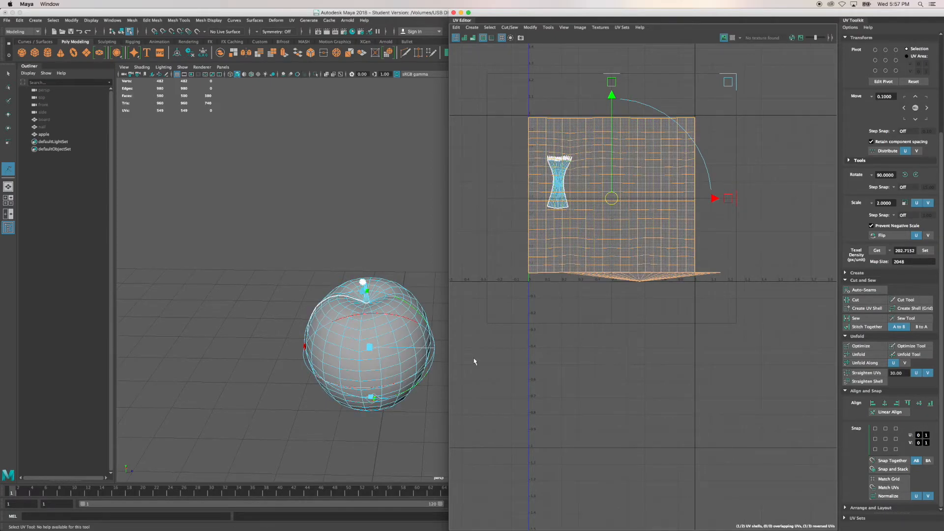
Step: Switch the spherical projection's manipulator to its full move, rotate and scale handles, using its toggle beneath the apple
{"action": "scroll", "coordinate": [403, 410], "scroll_direction": "up", "scroll_amount": 6}
{"action": "middle_click_drag", "start_coordinate": [353, 393], "coordinate": [357, 309], "text": "alt"}
{"action": "mouse_move", "coordinate": [366, 342]}
{"action": "left_mouse_down", "text": "alt"}
{"action": "mouse_move", "coordinate": [373, 315]}
{"action": "mouse_move", "coordinate": [389, 322]}
{"action": "mouse_move", "coordinate": [385, 363]}
{"action": "mouse_move", "coordinate": [369, 355]}
{"action": "mouse_move", "coordinate": [378, 345]}
{"action": "left_mouse_up", "text": "alt"}
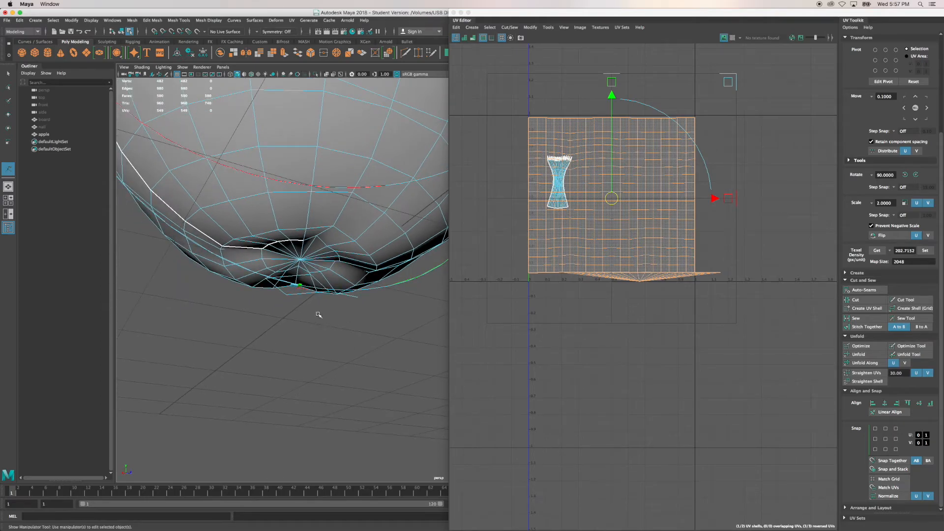
{"action": "scroll", "coordinate": [302, 307], "scroll_direction": "up", "scroll_amount": 8}
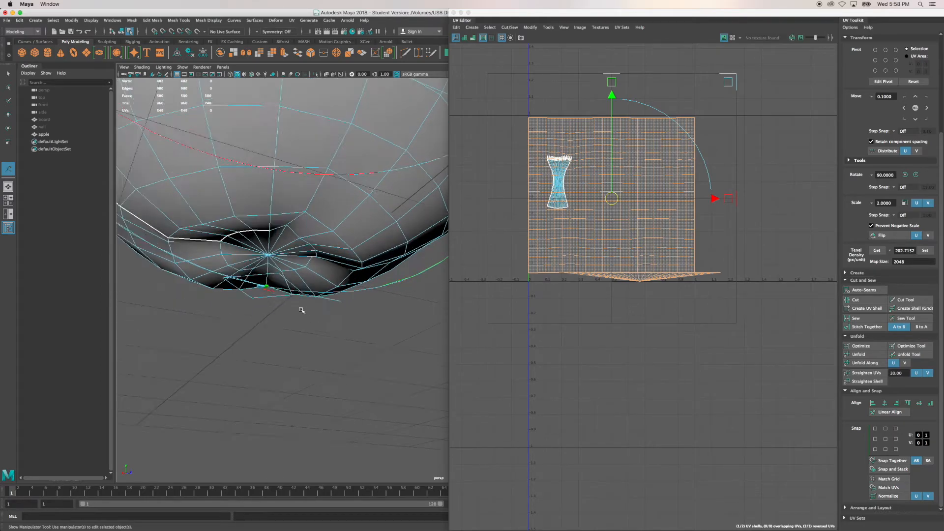
{"action": "left_click_drag", "start_coordinate": [309, 298], "coordinate": [401, 301], "text": "alt"}
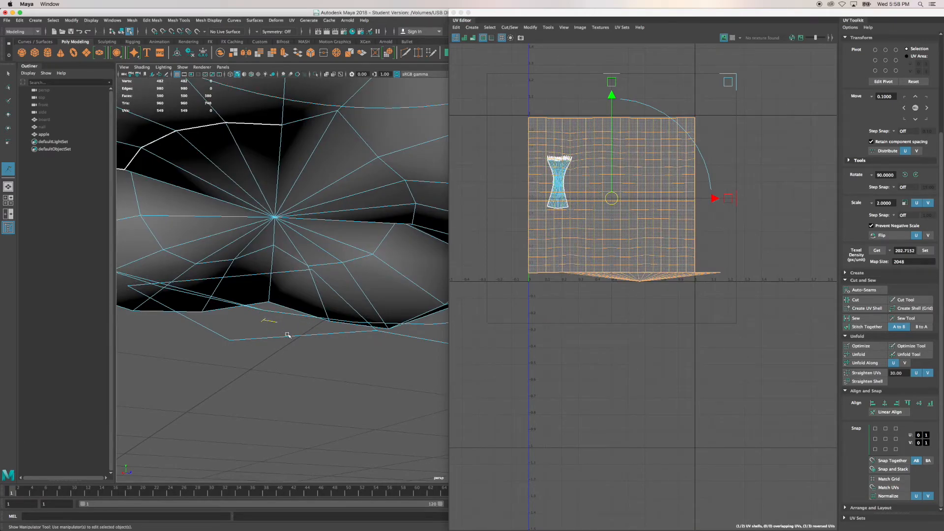
{"action": "scroll", "coordinate": [329, 321], "scroll_direction": "down", "scroll_amount": 5}
{"action": "scroll", "coordinate": [328, 321], "scroll_direction": "down", "scroll_amount": 5}
{"action": "middle_click_drag", "start_coordinate": [331, 320], "coordinate": [275, 408], "text": "alt"}
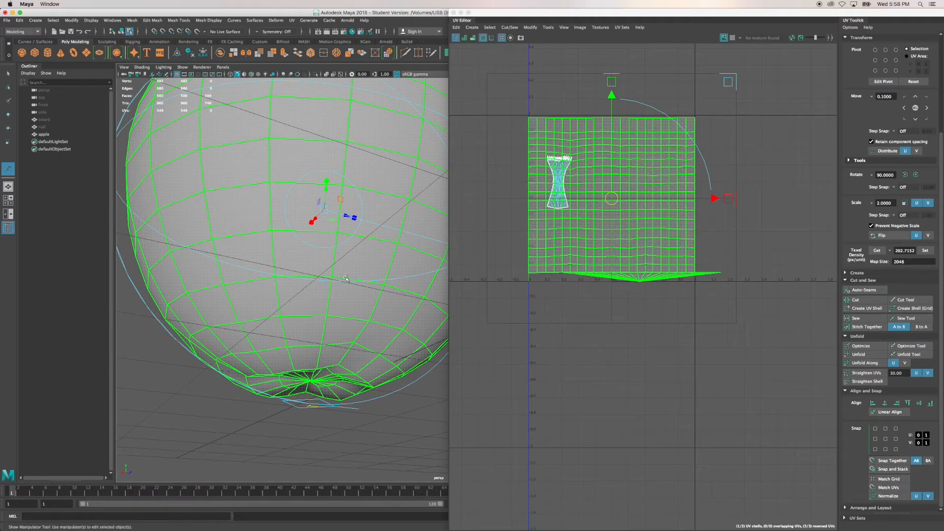
Step: Rotate the spherical projection about 73° around the vertical axis until the body shell's bottom triangle fan lines up within the UV tile
{"action": "scroll", "coordinate": [370, 274], "scroll_direction": "up", "scroll_amount": 5}
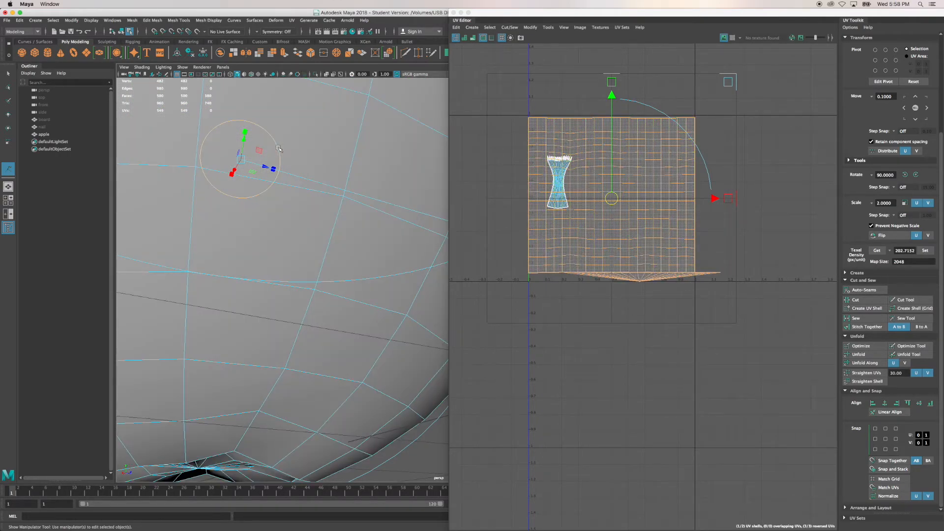
{"action": "key", "text": "e"}
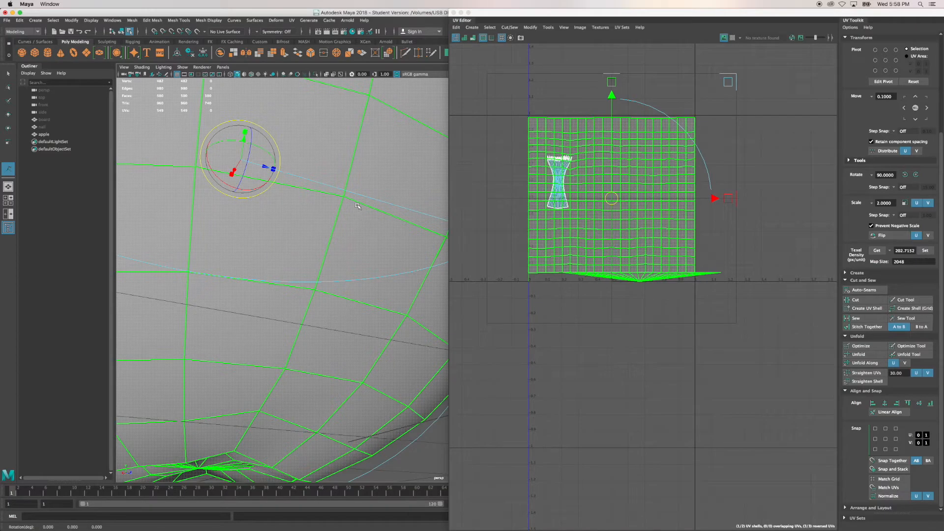
{"action": "left_click_drag", "start_coordinate": [355, 206], "coordinate": [359, 225], "text": "alt"}
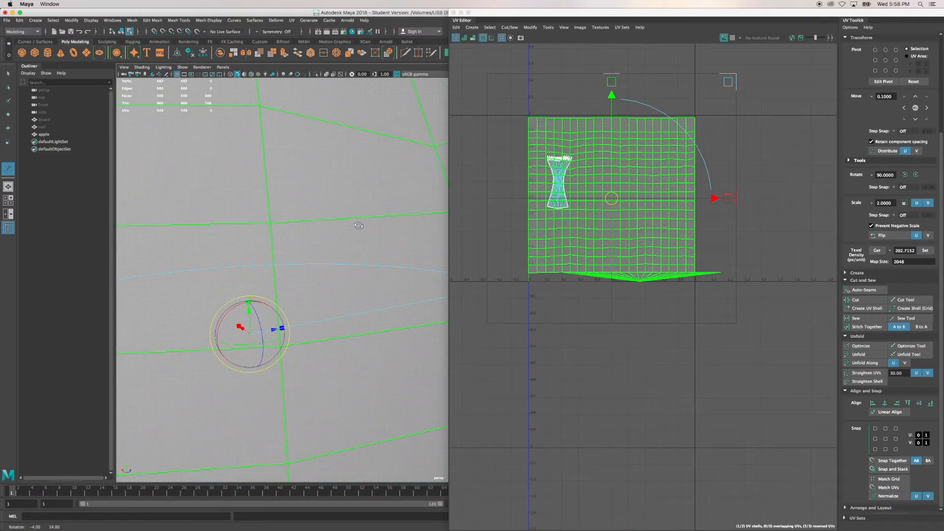
{"action": "scroll", "coordinate": [325, 265], "scroll_direction": "down", "scroll_amount": 5}
{"action": "middle_click_drag", "start_coordinate": [356, 268], "coordinate": [290, 187], "text": "alt"}
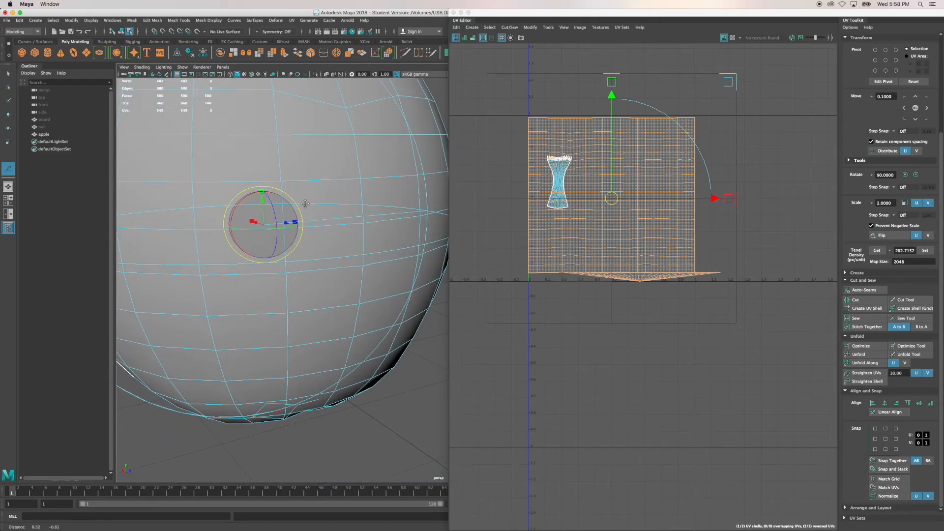
{"action": "scroll", "coordinate": [312, 256], "scroll_direction": "down", "scroll_amount": 2}
{"action": "scroll", "coordinate": [313, 257], "scroll_direction": "down", "scroll_amount": 2}
{"action": "middle_click_drag", "start_coordinate": [315, 254], "coordinate": [336, 252], "text": "alt"}
{"action": "left_click_drag", "start_coordinate": [340, 236], "coordinate": [349, 264], "text": "alt"}
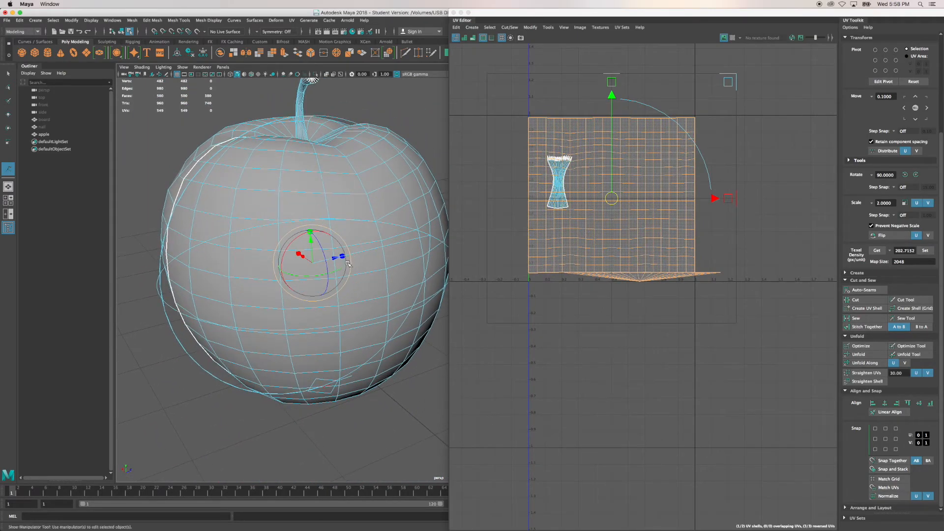
{"action": "left_click", "coordinate": [306, 276]}
{"action": "left_click_drag", "start_coordinate": [306, 276], "coordinate": [342, 281]}
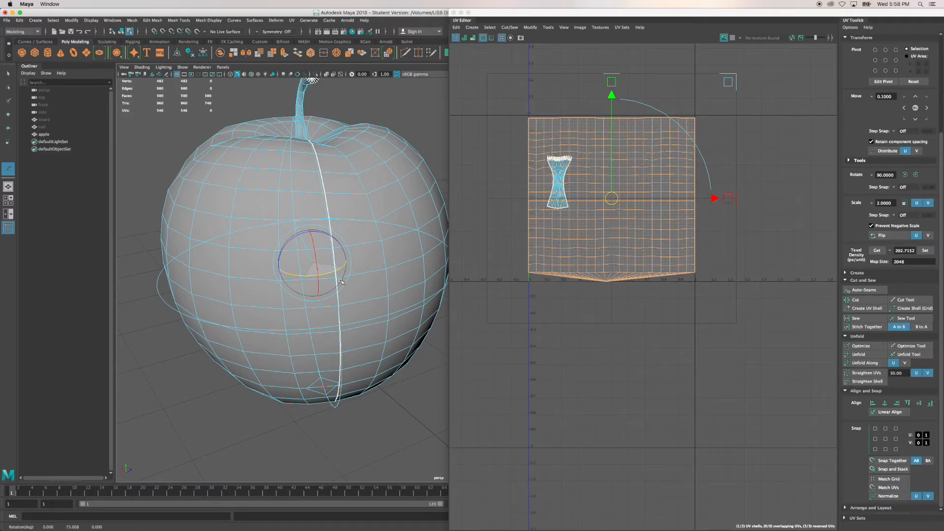
{"action": "right_click_drag", "start_coordinate": [599, 296], "coordinate": [770, 252], "text": "alt"}
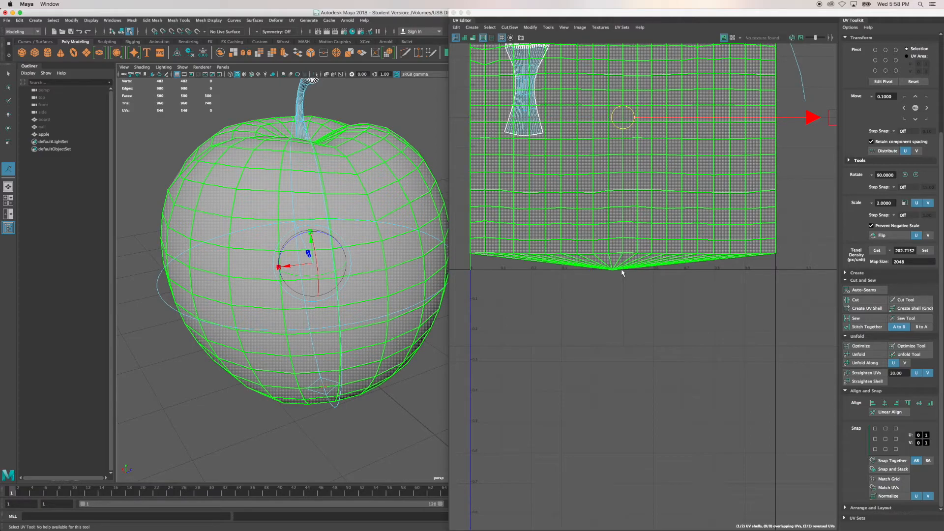
Step: Leave the spherical projection's manipulator and select the body shell to examine its bottom triangle fan
{"action": "scroll", "coordinate": [630, 179], "scroll_direction": "down", "scroll_amount": 5}
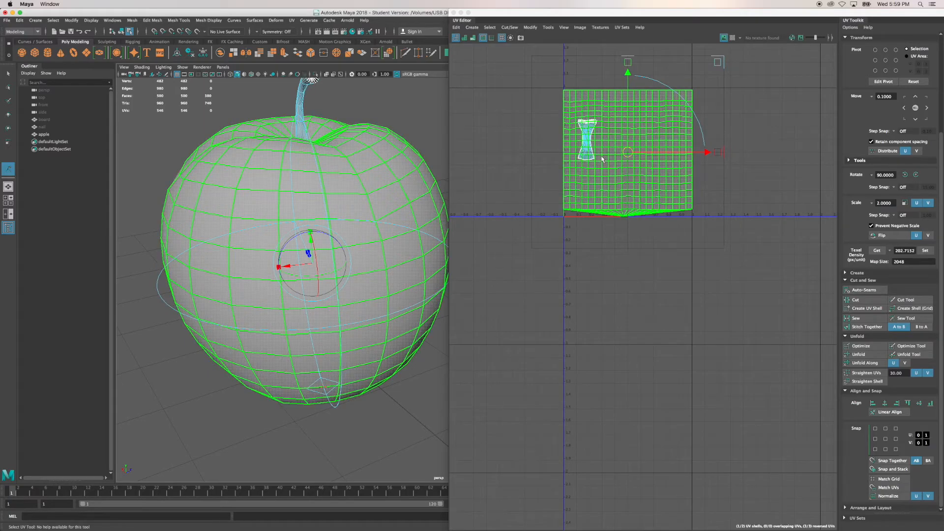
{"action": "scroll", "coordinate": [291, 202], "scroll_direction": "down", "scroll_amount": 6}
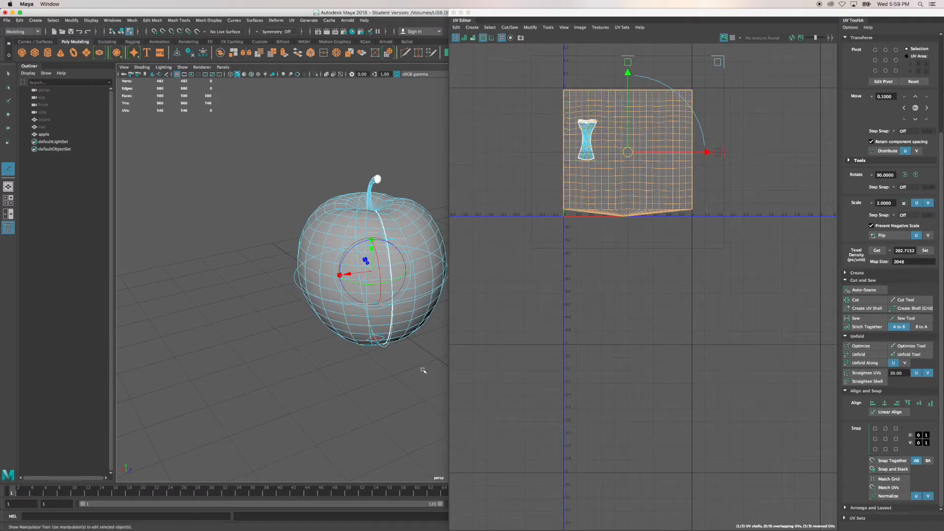
{"action": "left_click", "coordinate": [606, 264]}
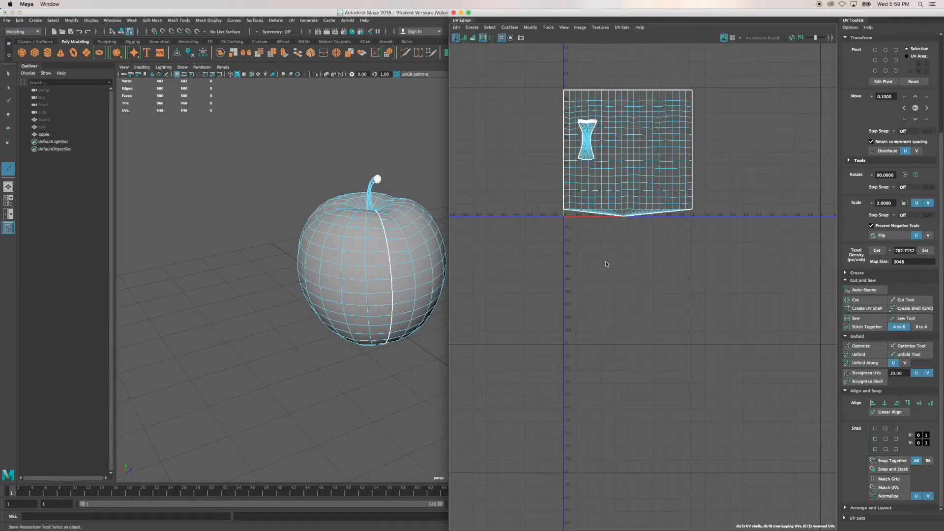
{"action": "left_click", "coordinate": [649, 191]}
{"action": "scroll", "coordinate": [635, 214], "scroll_direction": "up", "scroll_amount": 4}
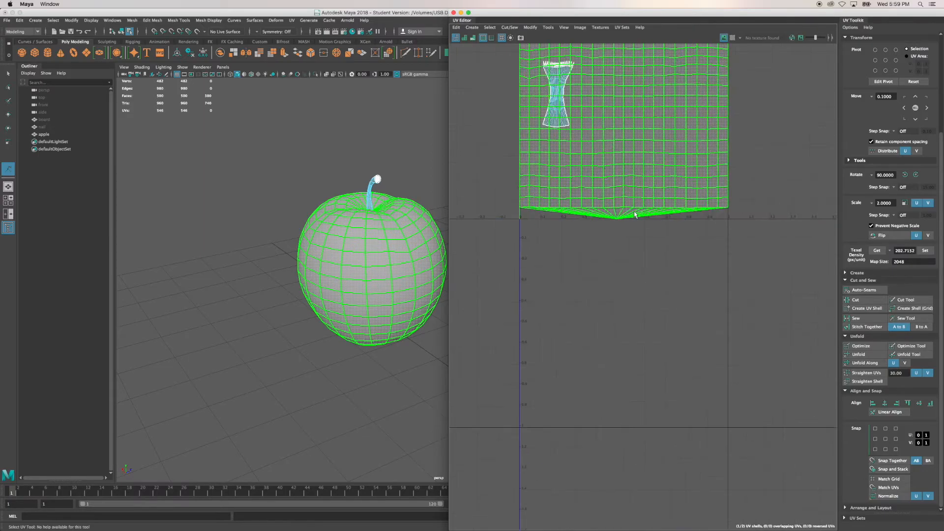
{"action": "middle_click_drag", "start_coordinate": [636, 109], "coordinate": [631, 263], "text": "alt"}
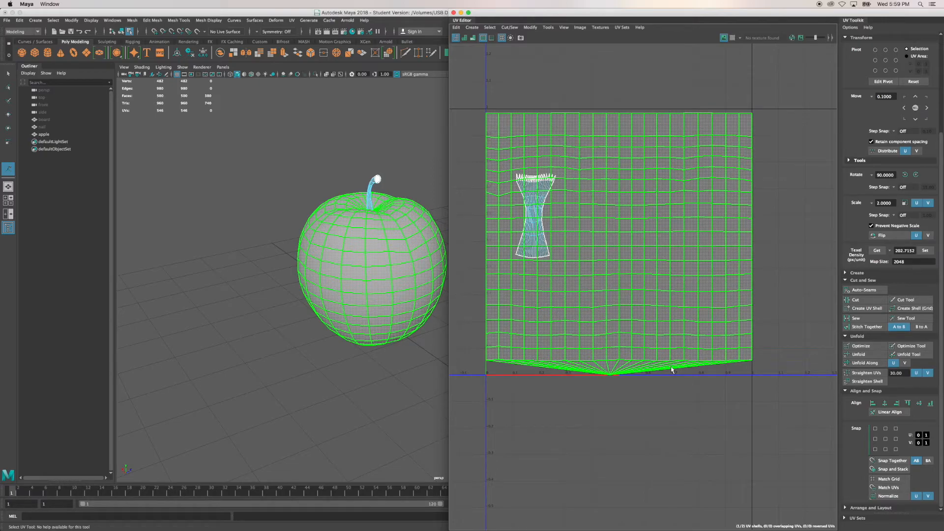
{"action": "scroll", "coordinate": [667, 323], "scroll_direction": "up", "scroll_amount": 4}
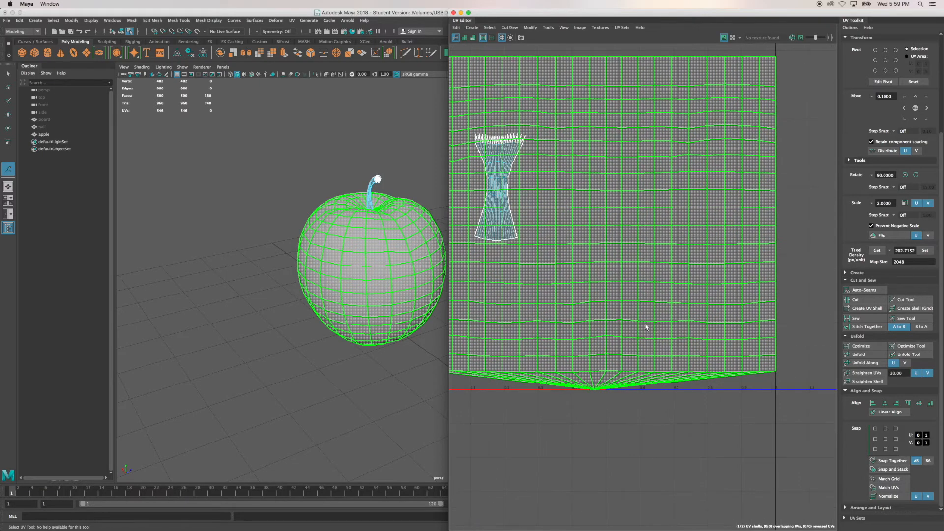
Step: Cut the UV edges of the triangle fan along the bottom of the body shell
{"action": "right_click", "coordinate": [649, 319]}
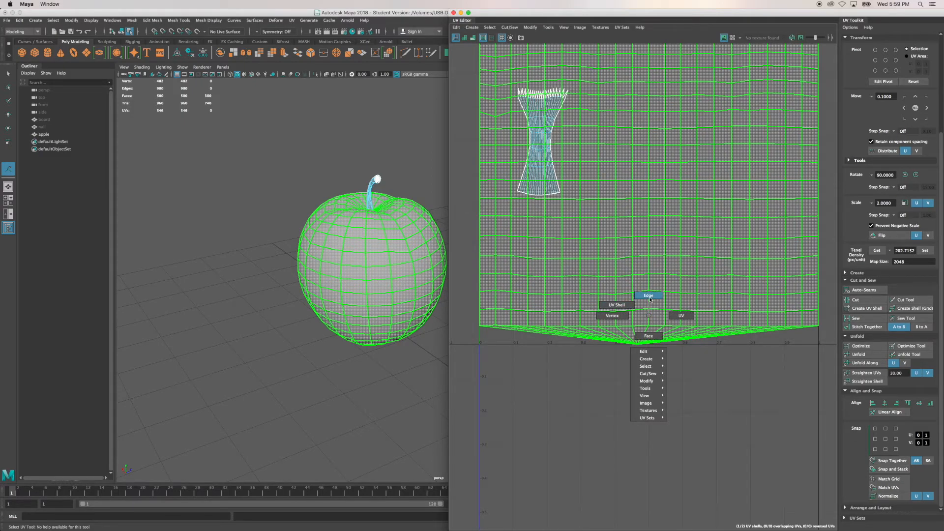
{"action": "left_click", "coordinate": [649, 295]}
{"action": "double_click", "coordinate": [703, 343]}
{"action": "left_click_drag", "start_coordinate": [712, 343], "coordinate": [579, 340]}
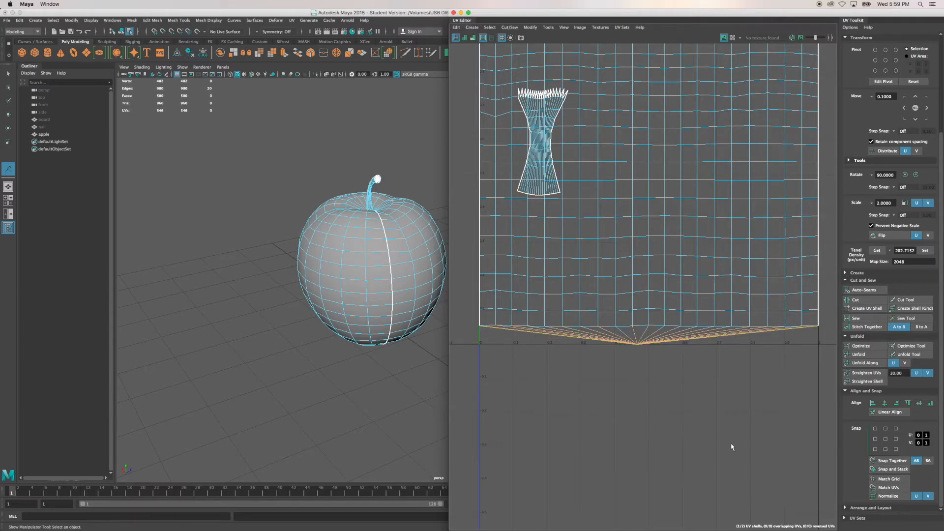
{"action": "left_click", "coordinate": [862, 304]}
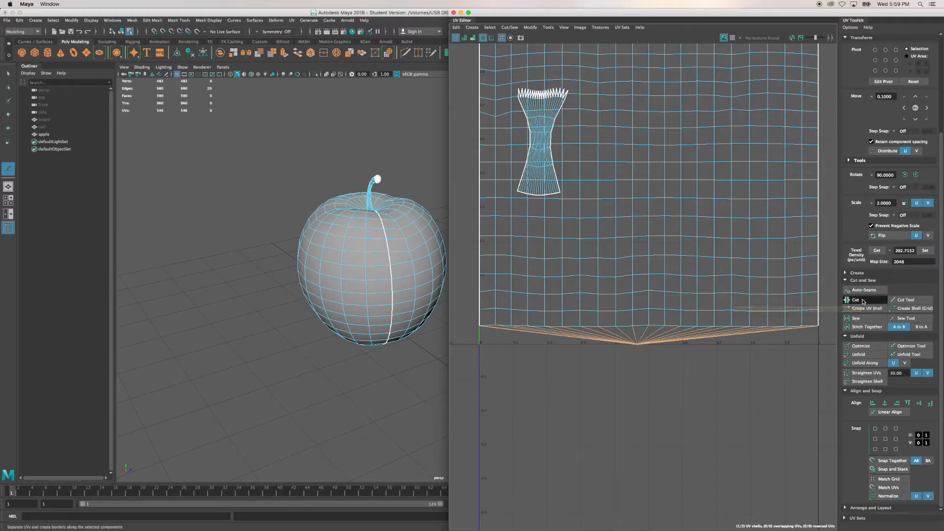
{"action": "left_click", "coordinate": [673, 394]}
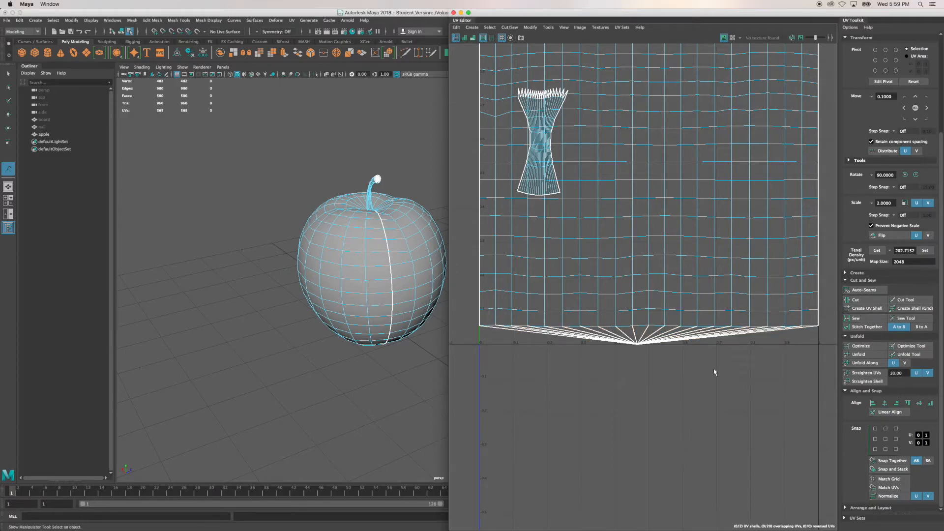
Step: Unfold and optimize the separated UVs at the tip of the body shell's bottom triangle fan
{"action": "right_click", "coordinate": [646, 338]}
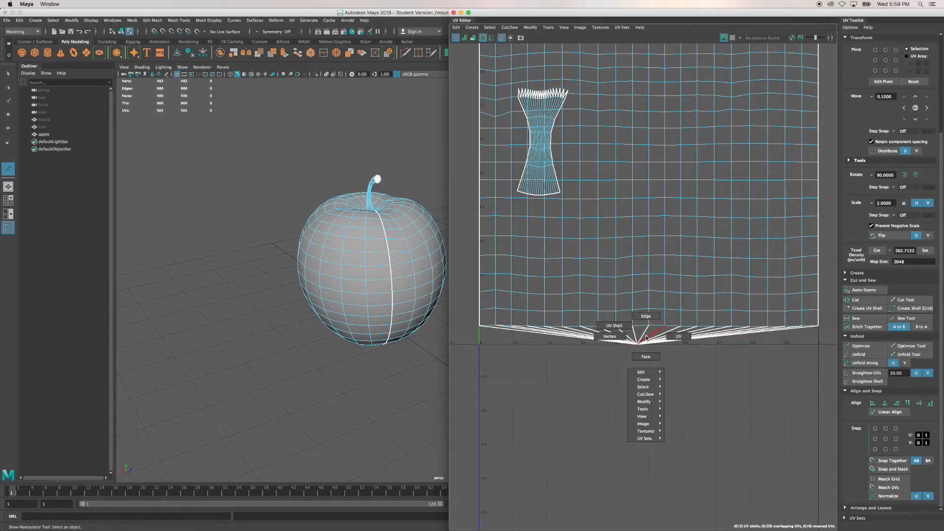
{"action": "left_click", "coordinate": [679, 337]}
{"action": "left_click_drag", "start_coordinate": [676, 373], "coordinate": [609, 340]}
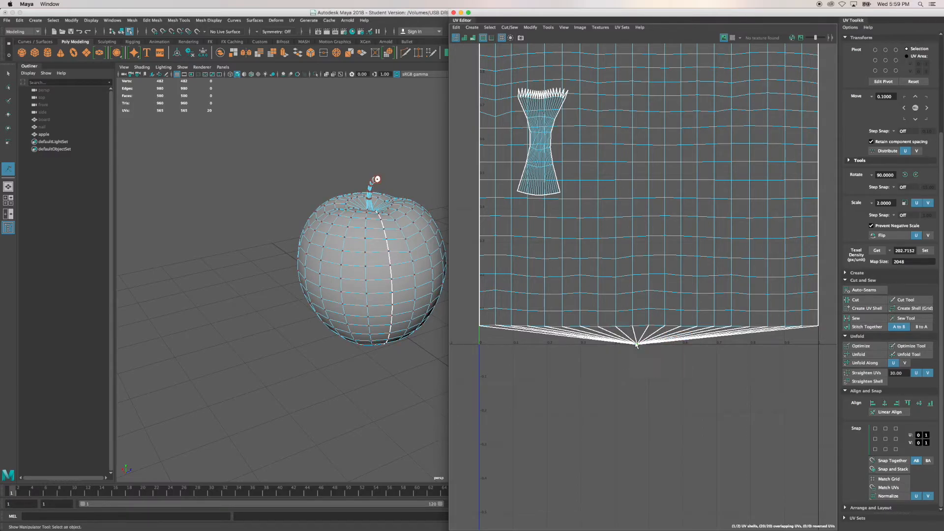
{"action": "left_click", "coordinate": [861, 357]}
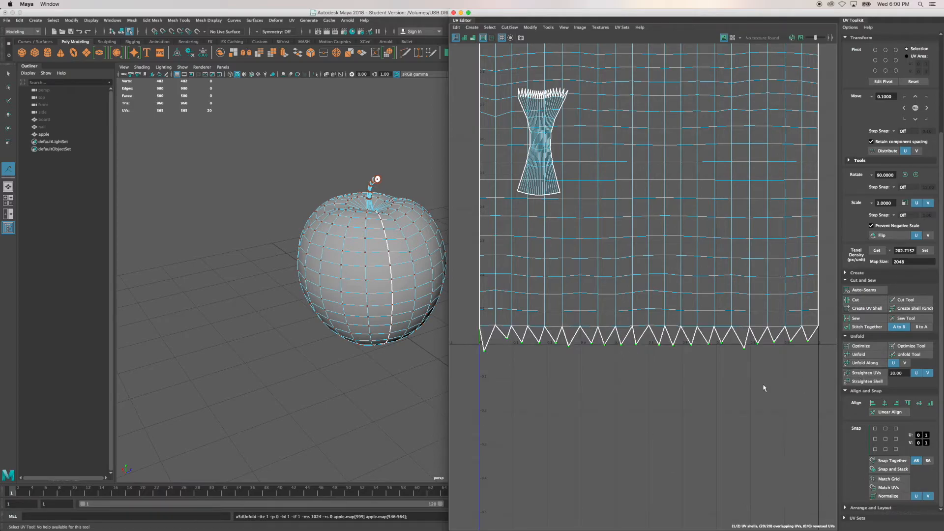
{"action": "left_click", "coordinate": [856, 347]}
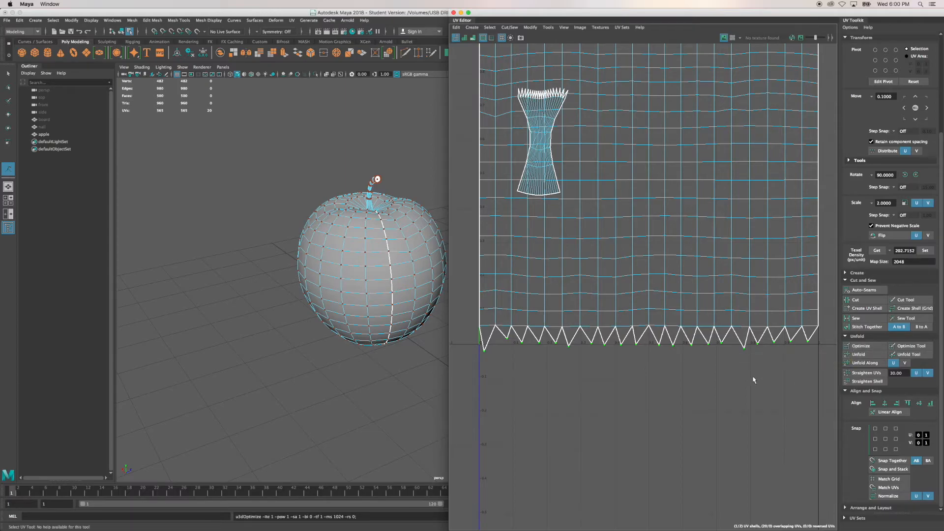
Step: Try optimizing the body shell's bottom tips together with the UV row above them, and undo it
{"action": "scroll", "coordinate": [588, 397], "scroll_direction": "down", "scroll_amount": 4}
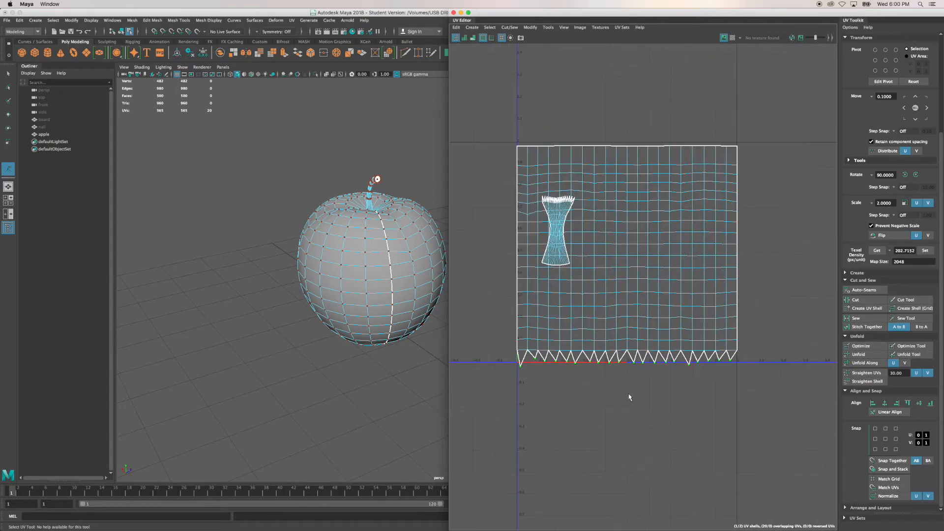
{"action": "left_click_drag", "start_coordinate": [757, 384], "coordinate": [505, 350]}
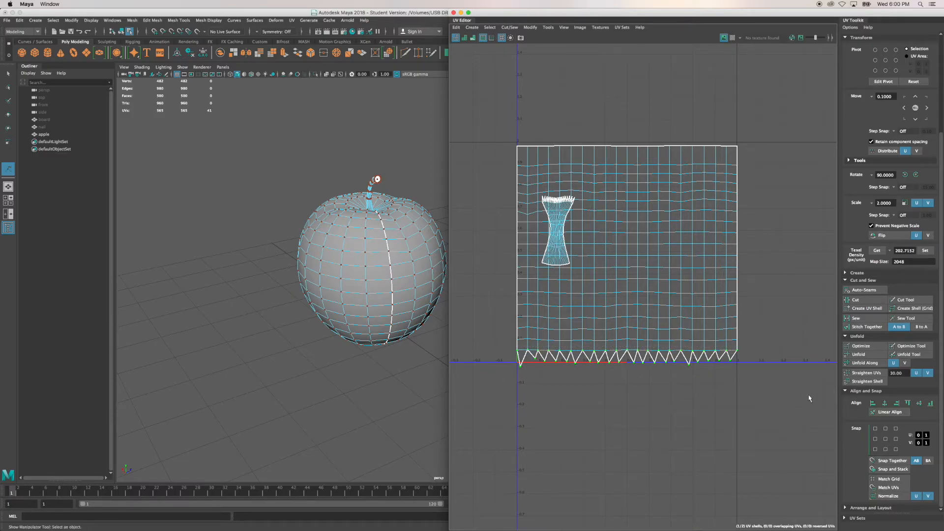
{"action": "left_click", "coordinate": [858, 348]}
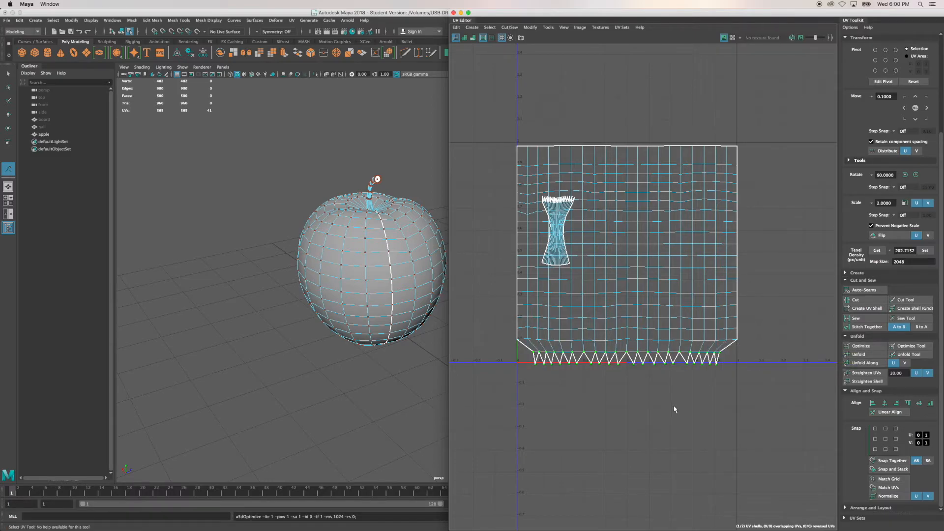
{"action": "key", "text": "super+z"}
Step: Select the UVs of the body shell's bottom tips and examine the matching pole on the apple's underside
{"action": "scroll", "coordinate": [705, 399], "scroll_direction": "up", "scroll_amount": 3}
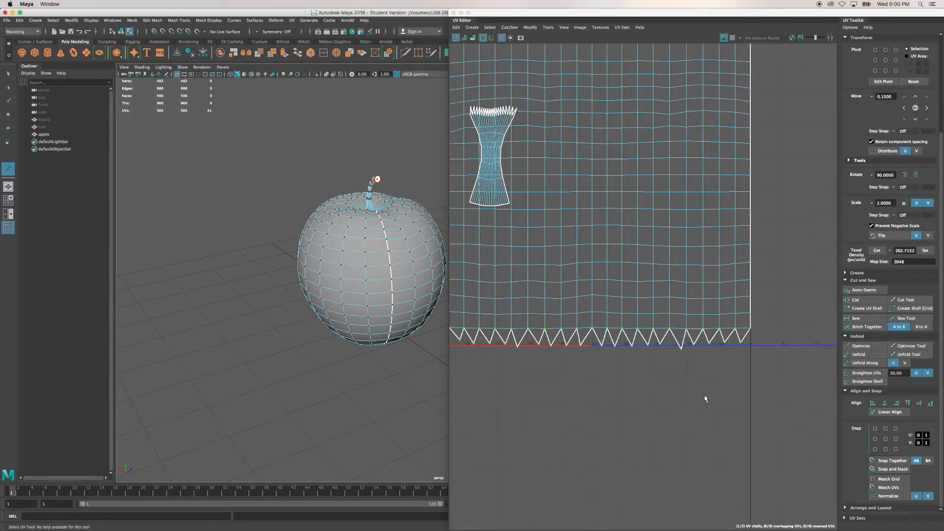
{"action": "scroll", "coordinate": [705, 398], "scroll_direction": "down", "scroll_amount": 2}
{"action": "left_click_drag", "start_coordinate": [759, 396], "coordinate": [472, 348]}
{"action": "left_click_drag", "start_coordinate": [400, 350], "coordinate": [411, 294], "text": "alt"}
{"action": "scroll", "coordinate": [405, 308], "scroll_direction": "up", "scroll_amount": 5}
{"action": "middle_click_drag", "start_coordinate": [343, 242], "coordinate": [354, 325], "text": "alt"}
{"action": "scroll", "coordinate": [354, 324], "scroll_direction": "up", "scroll_amount": 4}
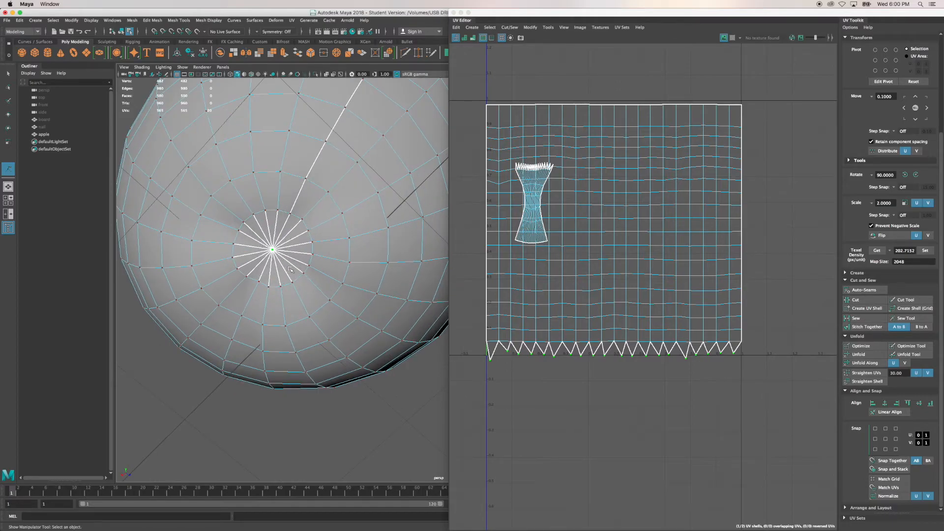
{"action": "scroll", "coordinate": [333, 331], "scroll_direction": "down", "scroll_amount": 5}
{"action": "scroll", "coordinate": [379, 260], "scroll_direction": "down", "scroll_amount": 5}
{"action": "left_click_drag", "start_coordinate": [397, 193], "coordinate": [375, 290], "text": "alt"}
Step: Align the UVs of the body shell's bottom tips to their middle along V, and nudge them slightly upward
{"action": "right_click_drag", "start_coordinate": [406, 215], "coordinate": [439, 206]}
{"action": "right_click_drag", "start_coordinate": [693, 350], "coordinate": [725, 350]}
{"action": "left_click_drag", "start_coordinate": [752, 388], "coordinate": [476, 350]}
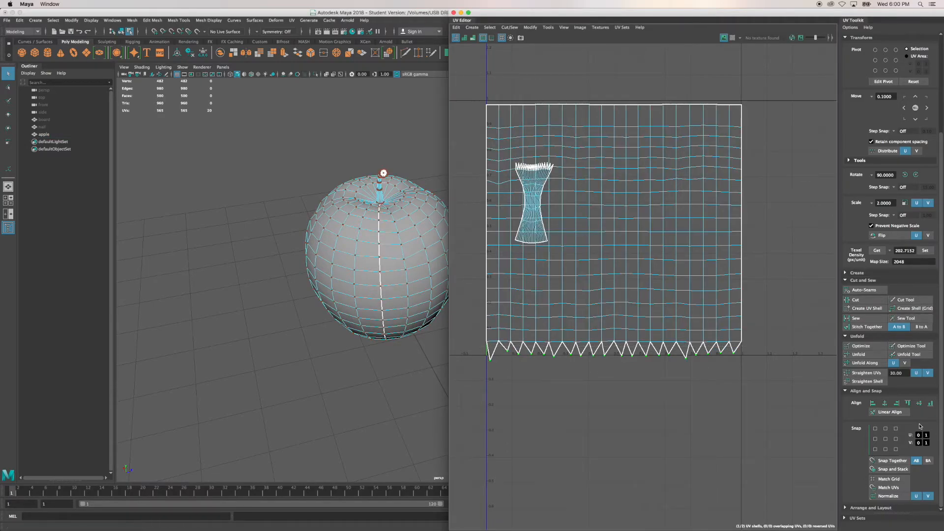
{"action": "left_click", "coordinate": [919, 403]}
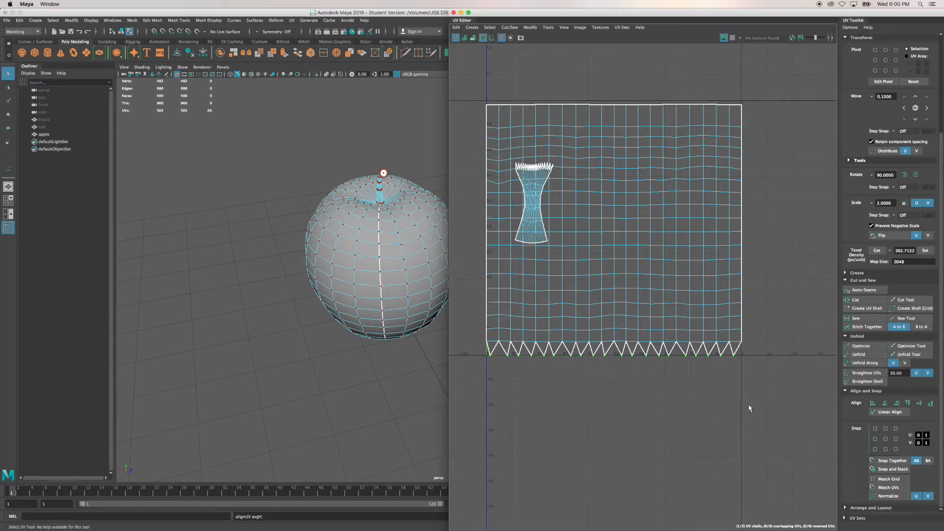
{"action": "key", "text": "w"}
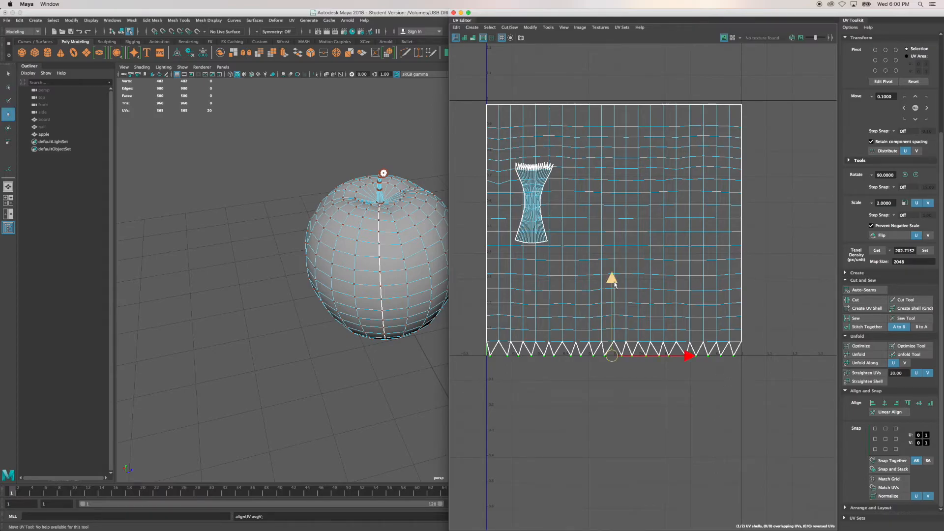
{"action": "left_click_drag", "start_coordinate": [613, 280], "coordinate": [614, 278]}
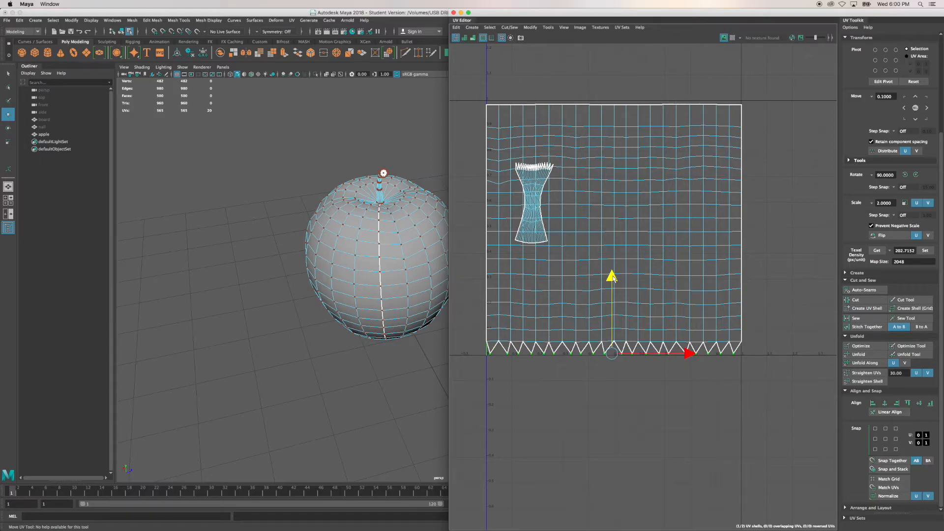
{"action": "left_click", "coordinate": [669, 400]}
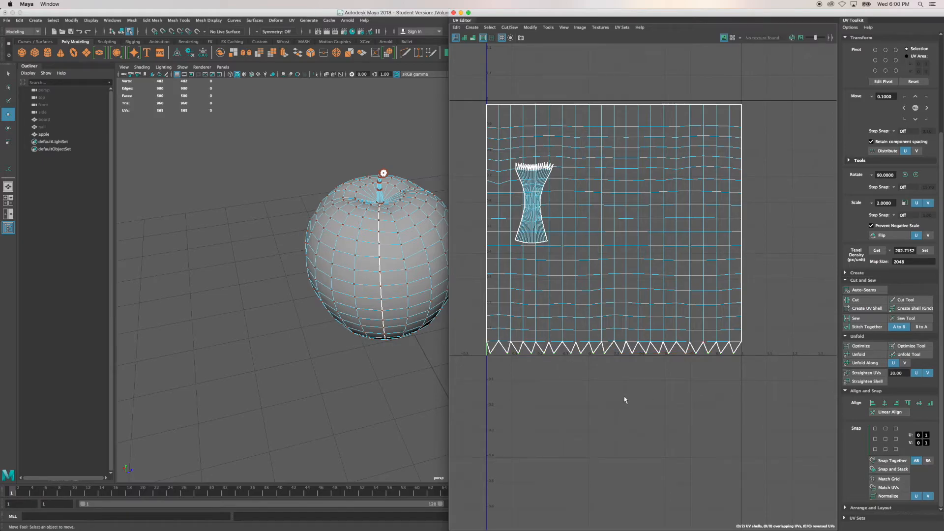
Step: Straighten the body shell's side borders by aligning the left border UVs to the left and the right ones to the right
{"action": "left_click_drag", "start_coordinate": [469, 87], "coordinate": [491, 346]}
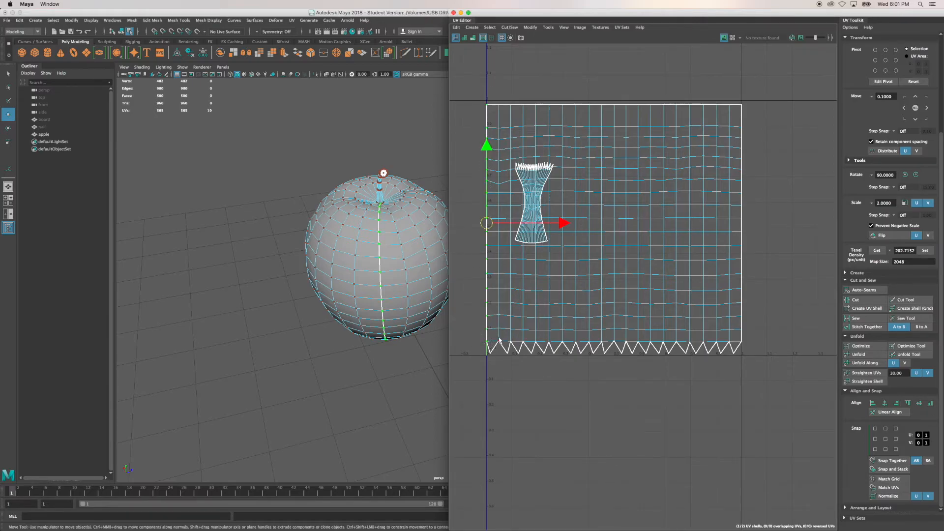
{"action": "left_click", "coordinate": [873, 403]}
{"action": "left_click_drag", "start_coordinate": [753, 358], "coordinate": [740, 103]}
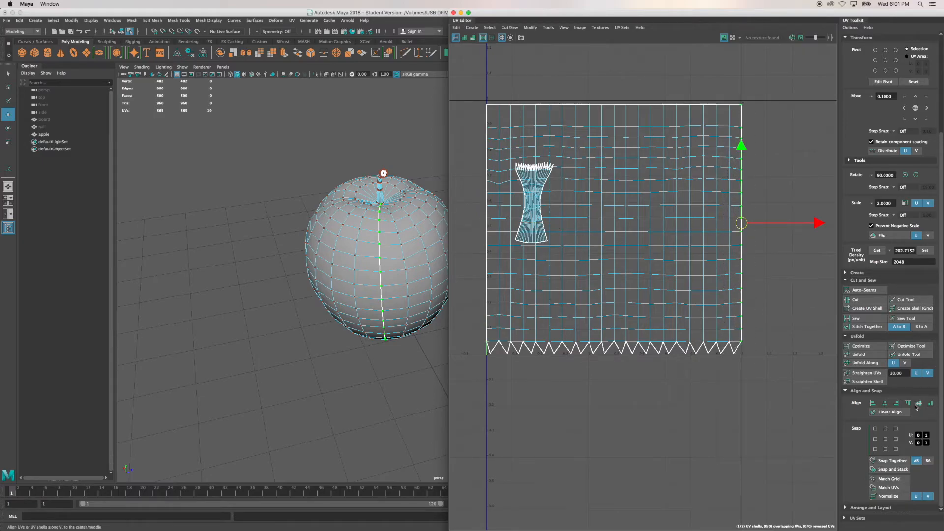
{"action": "left_click", "coordinate": [898, 403]}
{"action": "left_click", "coordinate": [626, 399]}
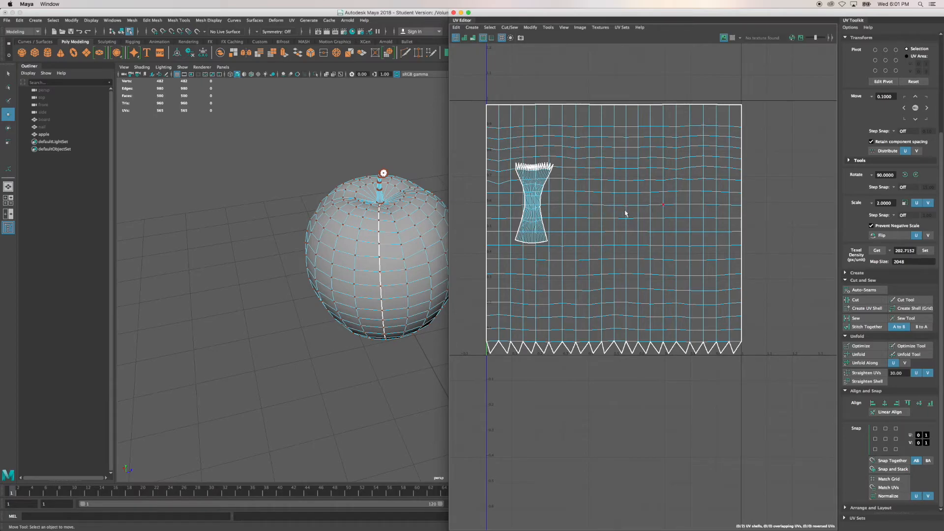
Step: Scale the body shell uniformly down to about 0.6 of the tile's width, and move it outside the tile, to the lower left
{"action": "right_click_drag", "start_coordinate": [609, 215], "coordinate": [597, 203]}
{"action": "key", "text": "r"}
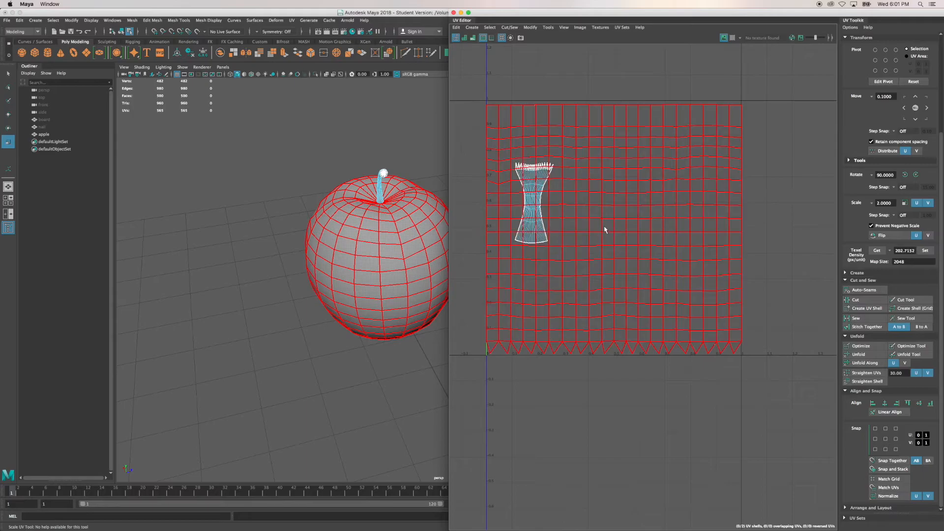
{"action": "left_click", "coordinate": [626, 240]}
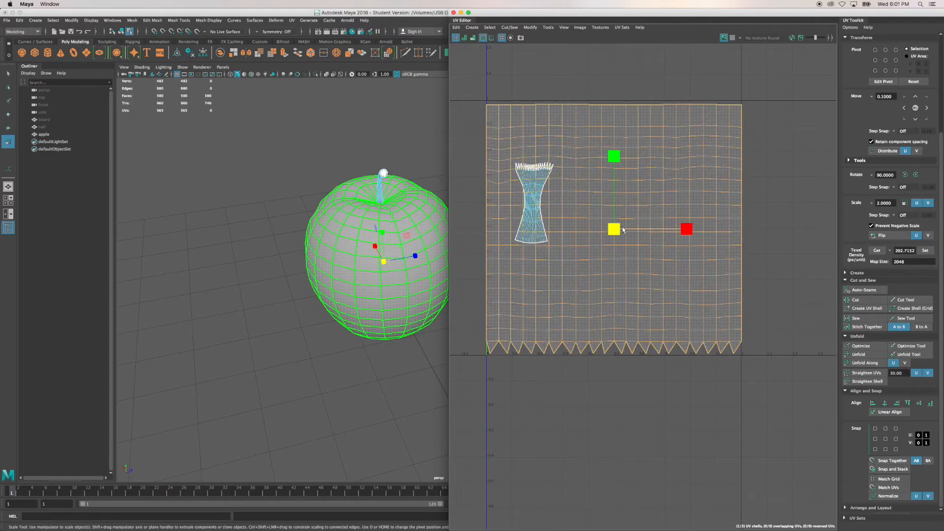
{"action": "left_click_drag", "start_coordinate": [616, 231], "coordinate": [592, 245]}
{"action": "key", "text": "w"}
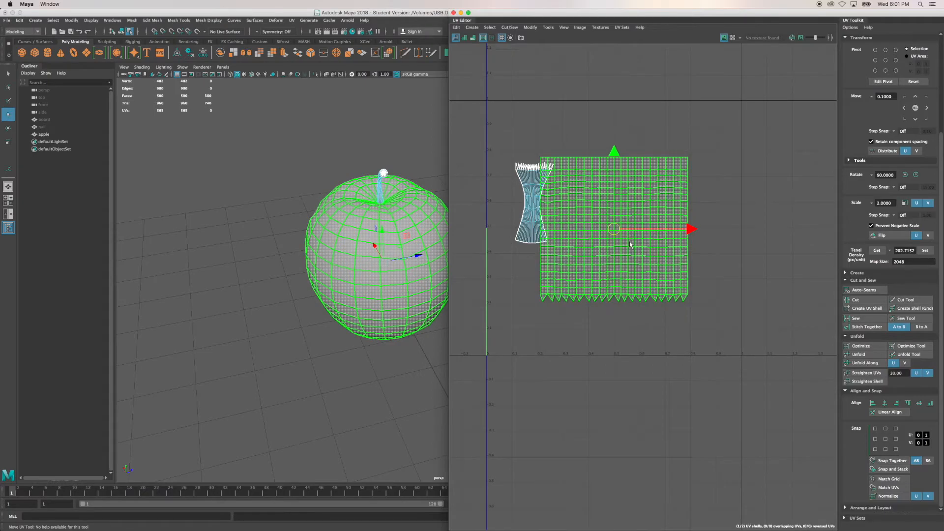
{"action": "scroll", "coordinate": [631, 276], "scroll_direction": "down", "scroll_amount": 5}
{"action": "left_click_drag", "start_coordinate": [623, 245], "coordinate": [498, 304]}
Step: Widen the UV Editor across the whole screen, and select and frame the stem shell
{"action": "left_click", "coordinate": [574, 247]}
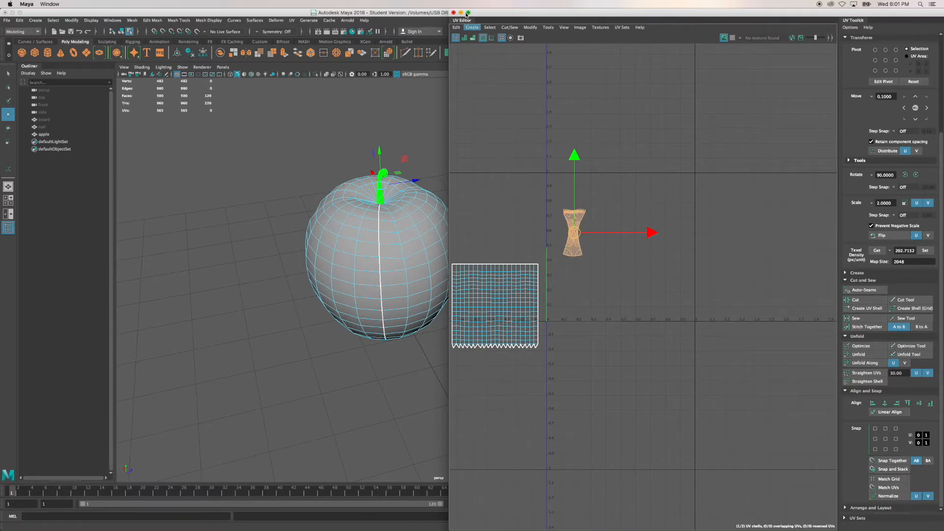
{"action": "left_click", "coordinate": [449, 60]}
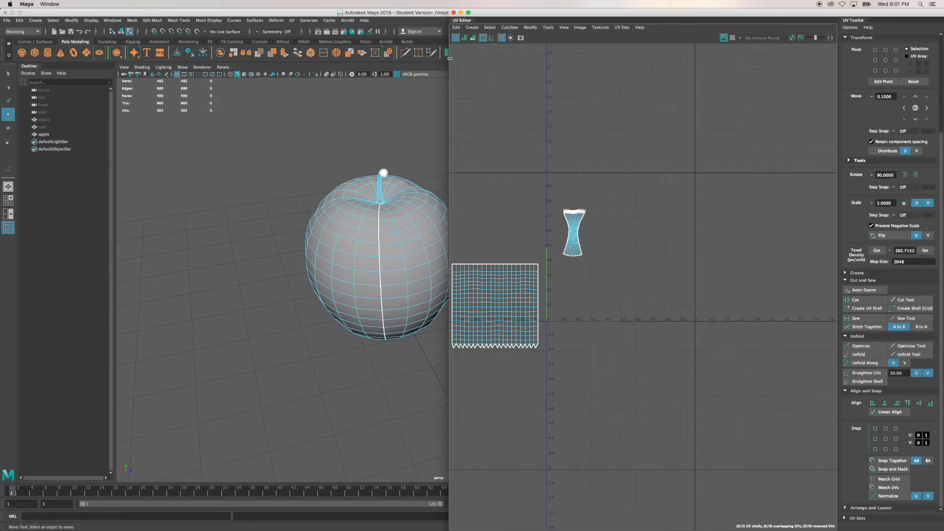
{"action": "left_click_drag", "start_coordinate": [449, 60], "coordinate": [11, 91]}
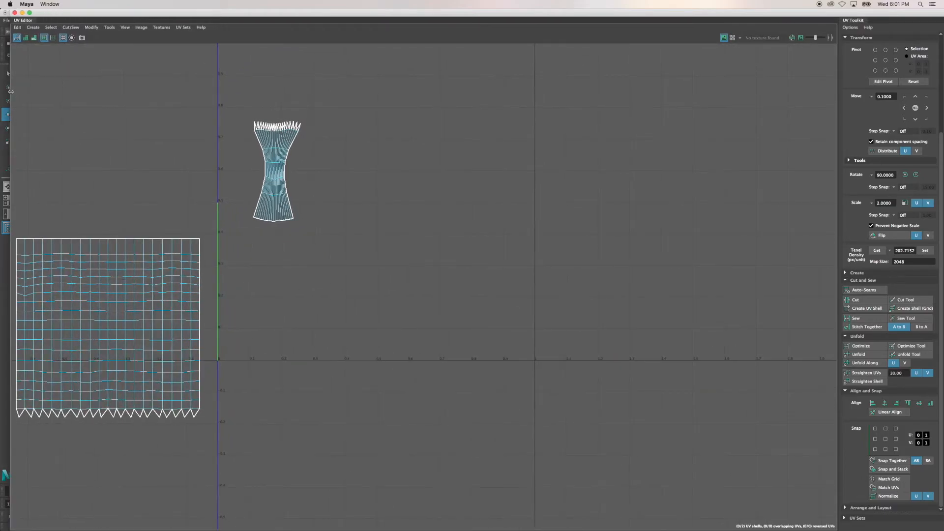
{"action": "left_click_drag", "start_coordinate": [324, 270], "coordinate": [242, 120]}
{"action": "key", "text": "f"}
{"action": "scroll", "coordinate": [450, 246], "scroll_direction": "down", "scroll_amount": 5}
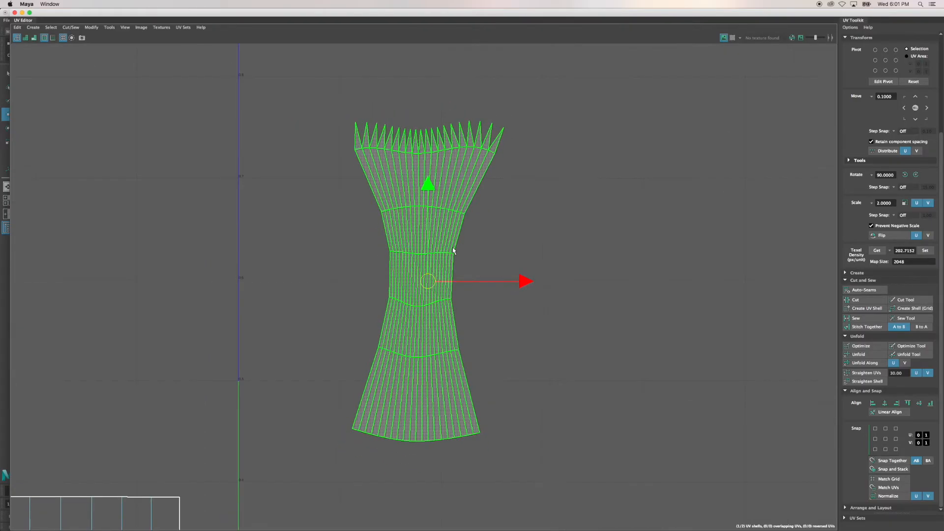
{"action": "middle_click_drag", "start_coordinate": [552, 336], "coordinate": [506, 319], "text": "alt"}
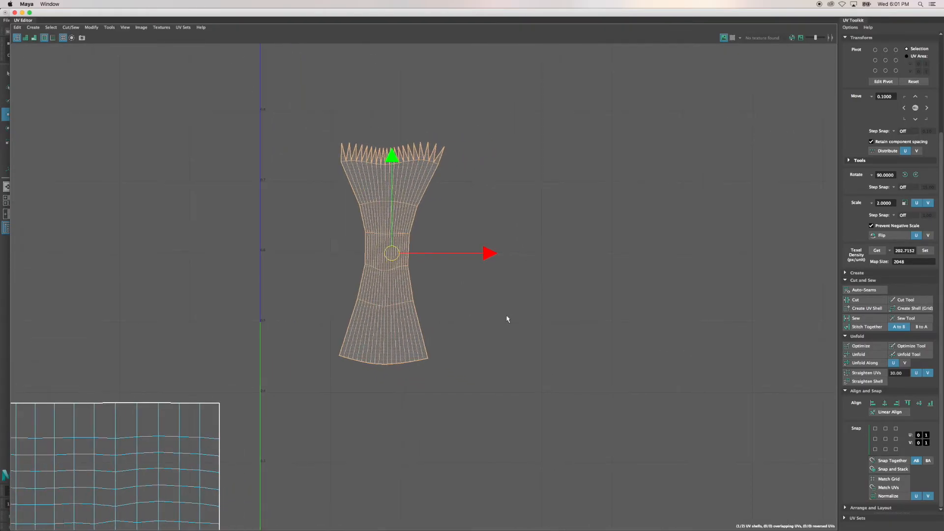
Step: Move the stem shell a short distance further right along U, keeping its V position
{"action": "left_click_drag", "start_coordinate": [489, 253], "coordinate": [579, 261]}
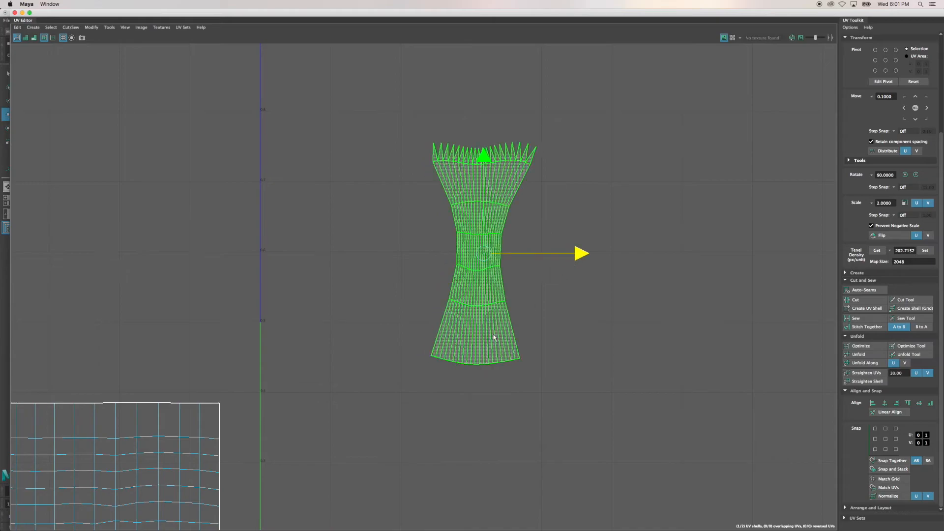
{"action": "scroll", "coordinate": [495, 338], "scroll_direction": "up", "scroll_amount": 2}
{"action": "middle_click_drag", "start_coordinate": [503, 257], "coordinate": [503, 296], "text": "alt"}
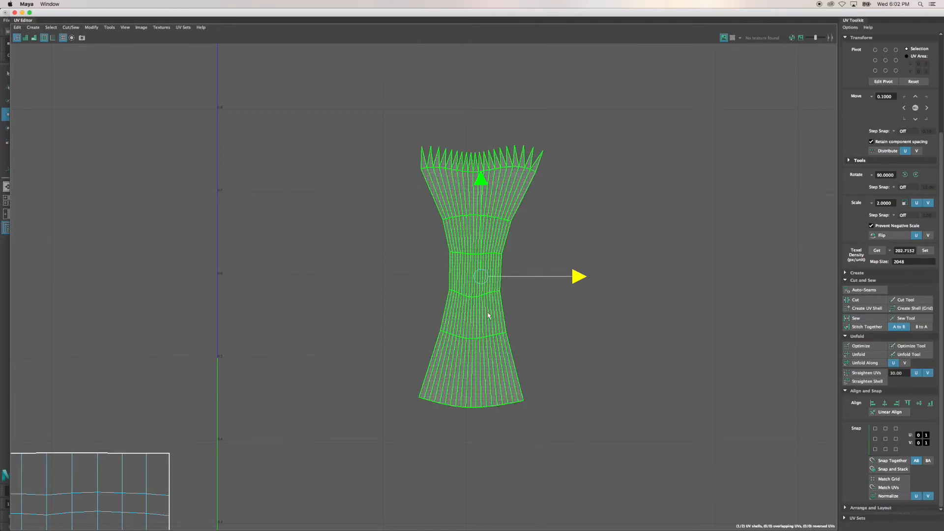
Step: Switch to UV selection and straighten the stem shell's right border by aligning its UVs to the right
{"action": "right_click", "coordinate": [504, 232]}
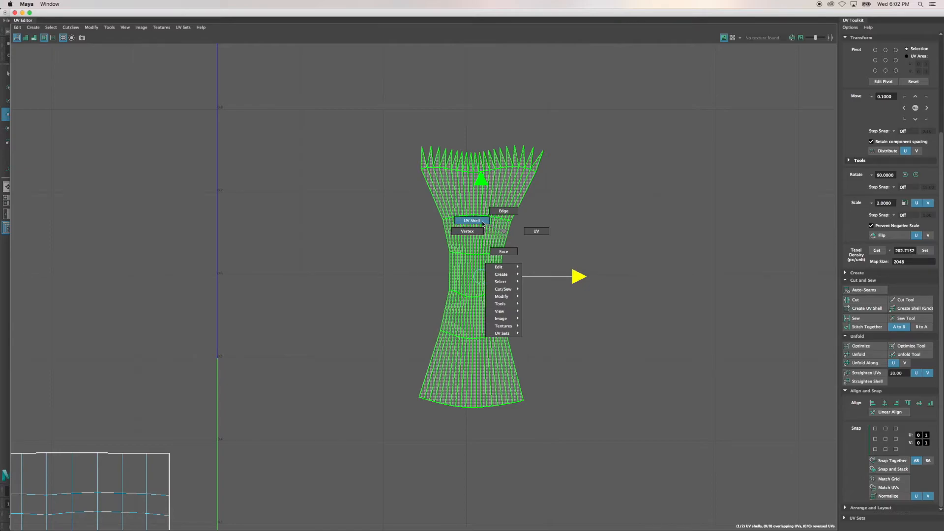
{"action": "left_click", "coordinate": [532, 231]}
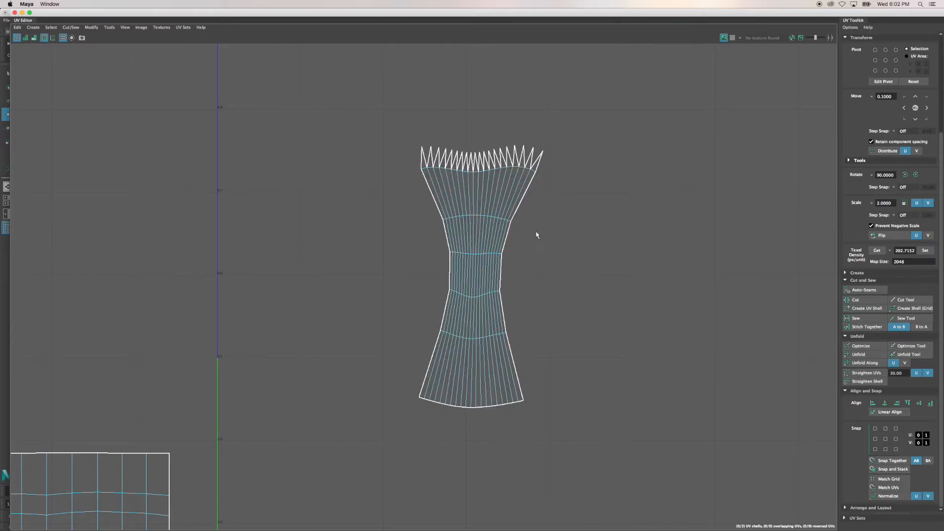
{"action": "left_click", "coordinate": [544, 158]}
{"action": "double_click", "coordinate": [525, 401], "text": "shift"}
{"action": "left_click", "coordinate": [897, 402]}
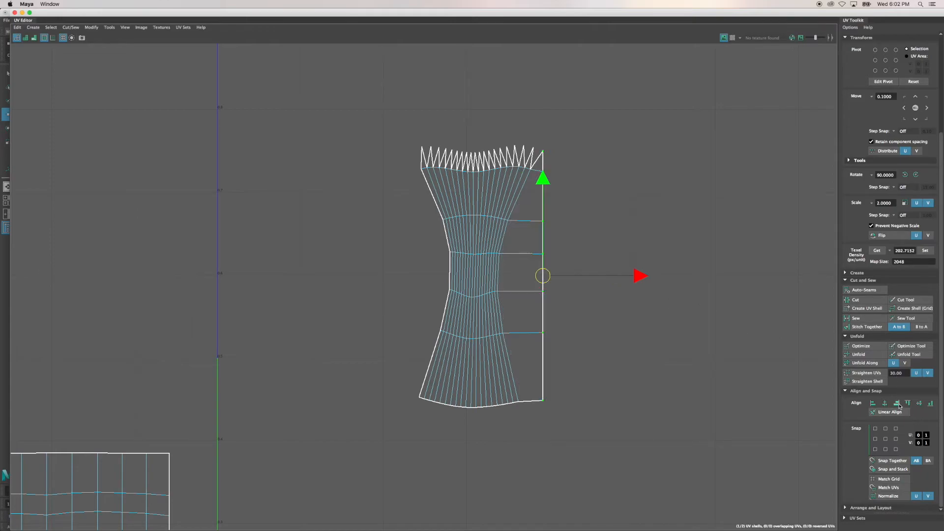
{"action": "left_click", "coordinate": [602, 155]}
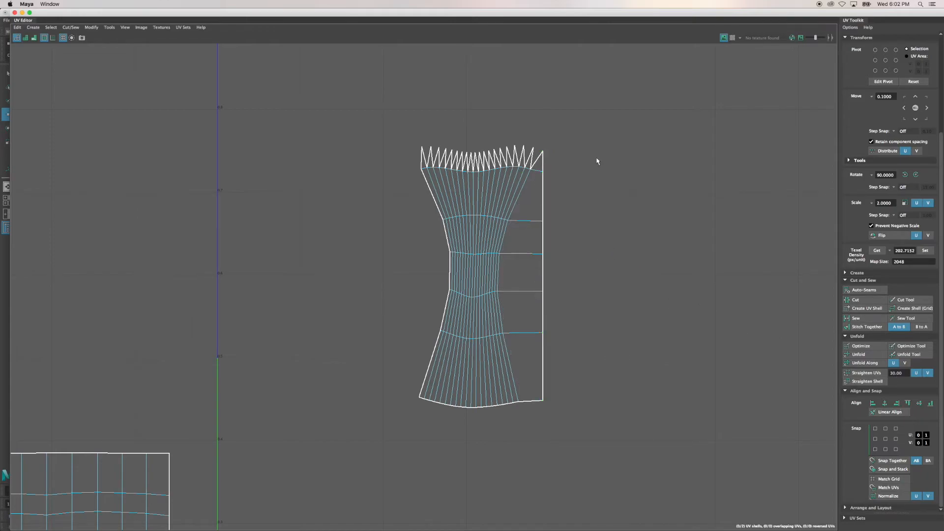
Step: Straighten the first and second interior UV columns from the stem shell's right border by aligning each to the right
{"action": "left_click", "coordinate": [531, 169]}
{"action": "left_click", "coordinate": [511, 342], "text": "shift"}
{"action": "left_click", "coordinate": [522, 388], "text": "shift"}
{"action": "key", "text": "g"}
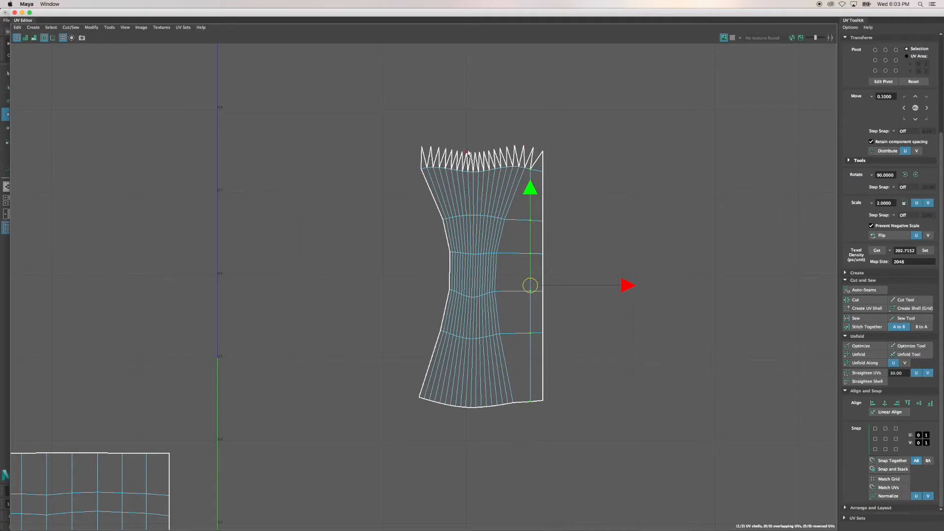
{"action": "left_click", "coordinate": [525, 172]}
{"action": "left_click", "coordinate": [515, 401], "text": "shift"}
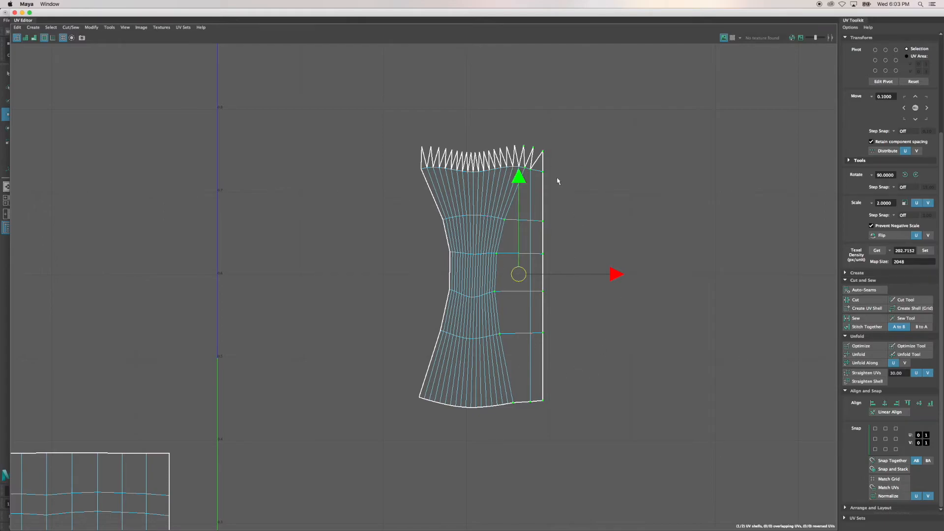
{"action": "left_click", "coordinate": [539, 171]}
{"action": "left_click", "coordinate": [525, 169]}
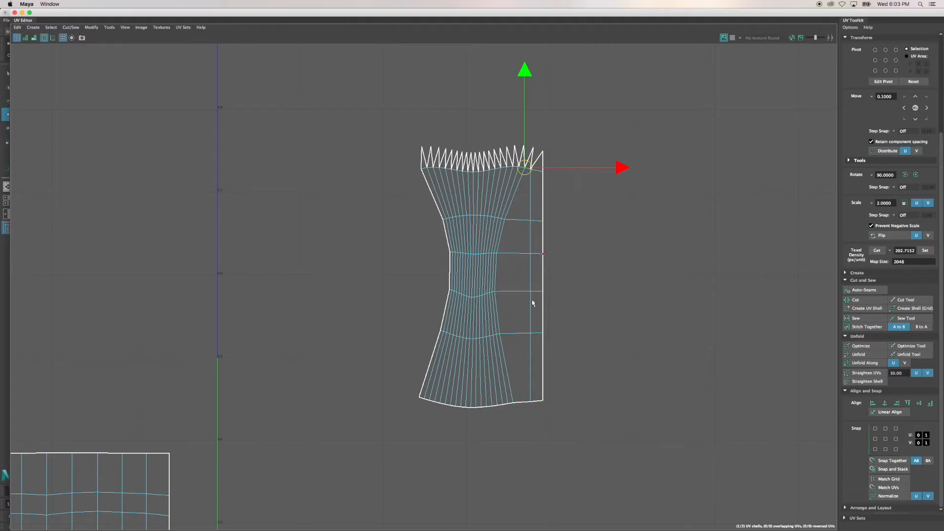
{"action": "left_click", "coordinate": [510, 335], "text": "shift"}
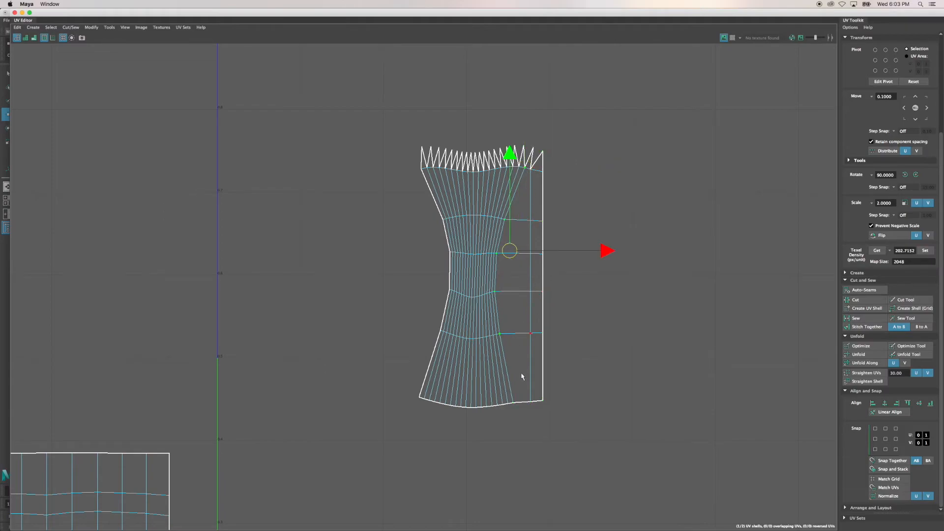
{"action": "left_click", "coordinate": [518, 393], "text": "shift"}
{"action": "key", "text": "g"}
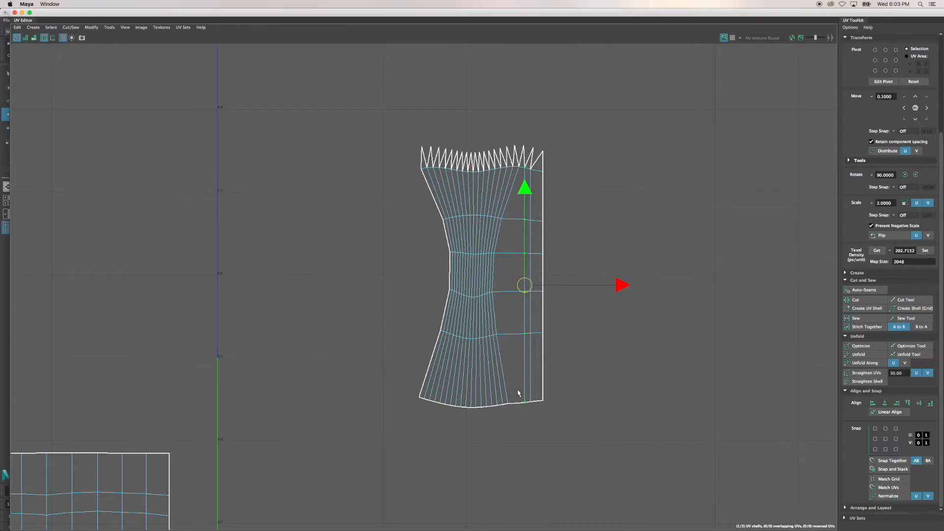
Step: Align the third and fourth interior UV columns from the stem shell's right border to the right, one column at a time
{"action": "left_click", "coordinate": [518, 176]}
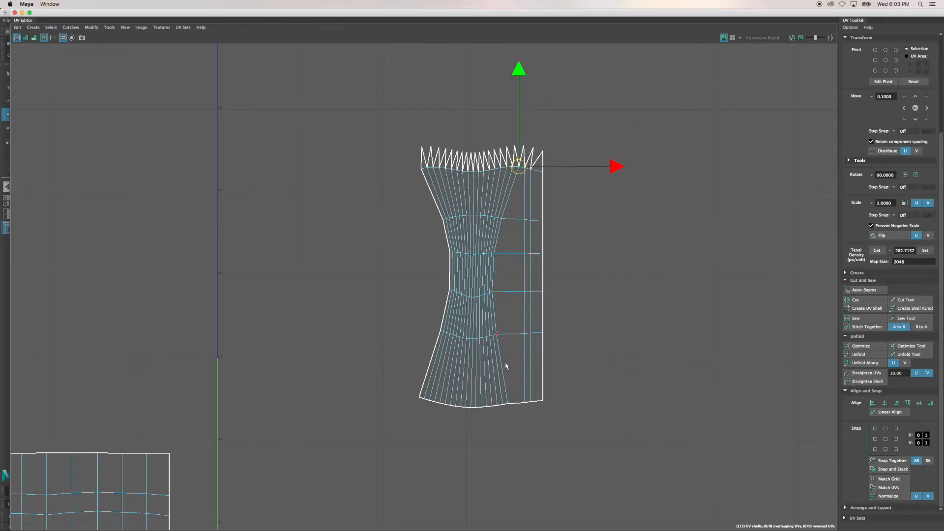
{"action": "left_click", "coordinate": [502, 334], "text": "shift"}
{"action": "left_click", "coordinate": [511, 393], "text": "shift"}
{"action": "key", "text": "g"}
{"action": "left_click", "coordinate": [512, 174]}
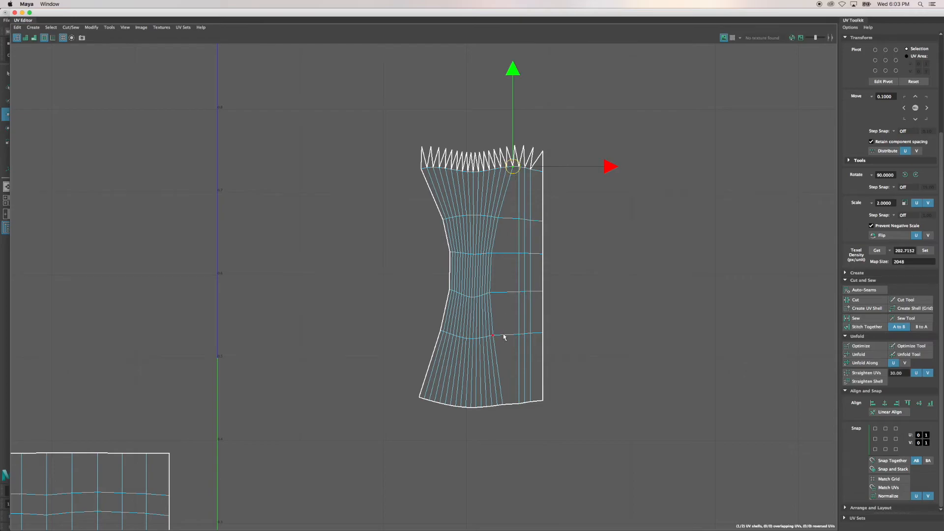
{"action": "left_click", "coordinate": [504, 336], "text": "shift"}
{"action": "left_click", "coordinate": [509, 383], "text": "shift"}
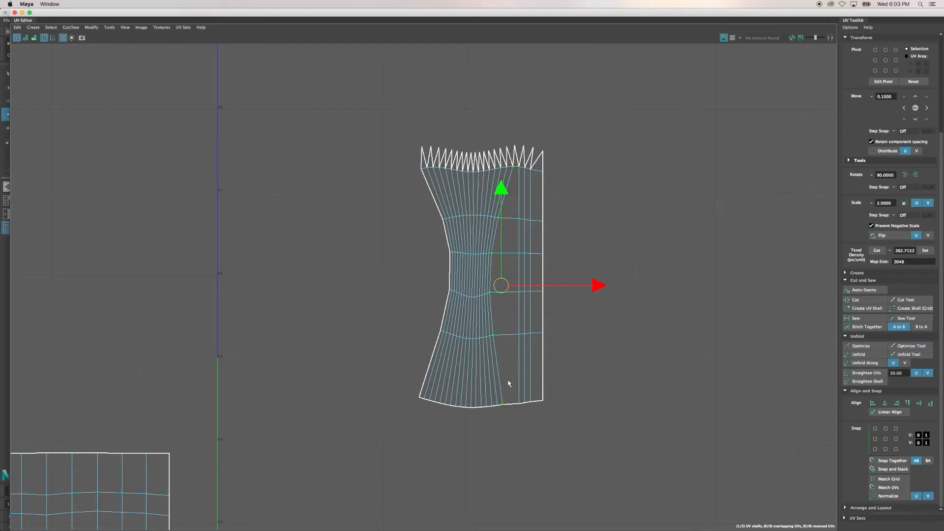
{"action": "key", "text": "g"}
Step: Align the fifth and sixth interior UV columns from the stem shell's right border to the right, each separately
{"action": "left_click", "coordinate": [507, 168]}
{"action": "left_click", "coordinate": [499, 329], "text": "shift"}
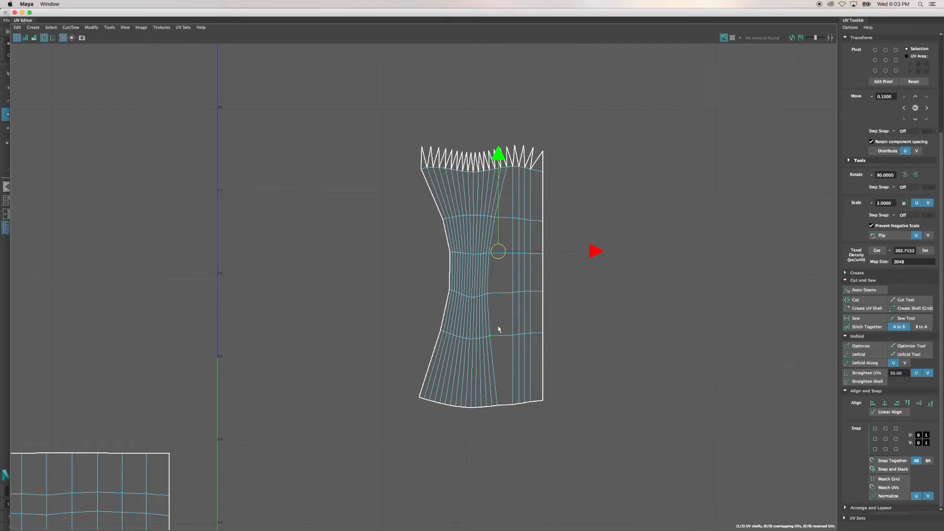
{"action": "left_click", "coordinate": [502, 388], "text": "shift"}
{"action": "key", "text": "g"}
{"action": "left_click", "coordinate": [502, 174]}
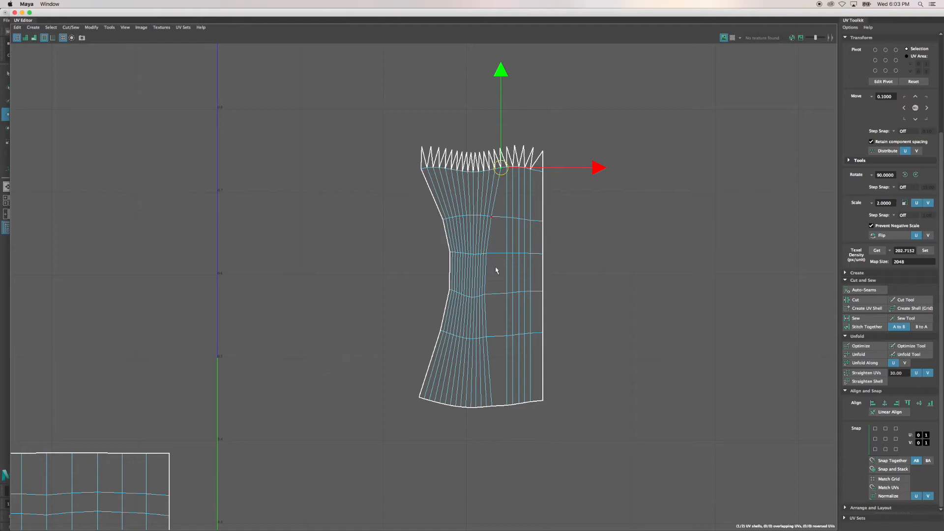
{"action": "left_click", "coordinate": [492, 336], "text": "shift"}
{"action": "left_click", "coordinate": [497, 383], "text": "shift"}
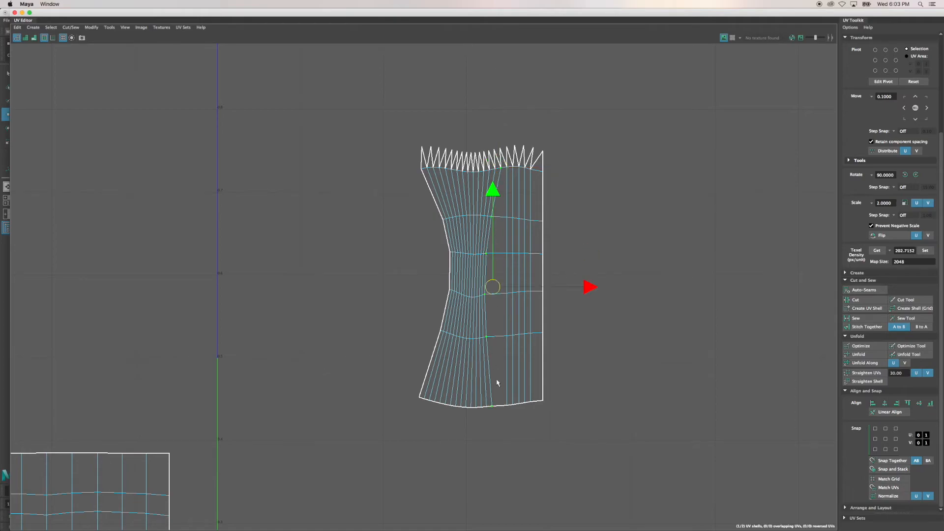
{"action": "key", "text": "g"}
Step: Straighten the seventh and eighth interior UV columns from the stem shell's right border with a right alignment for each
{"action": "left_click", "coordinate": [493, 173]}
{"action": "left_click", "coordinate": [489, 334], "text": "shift"}
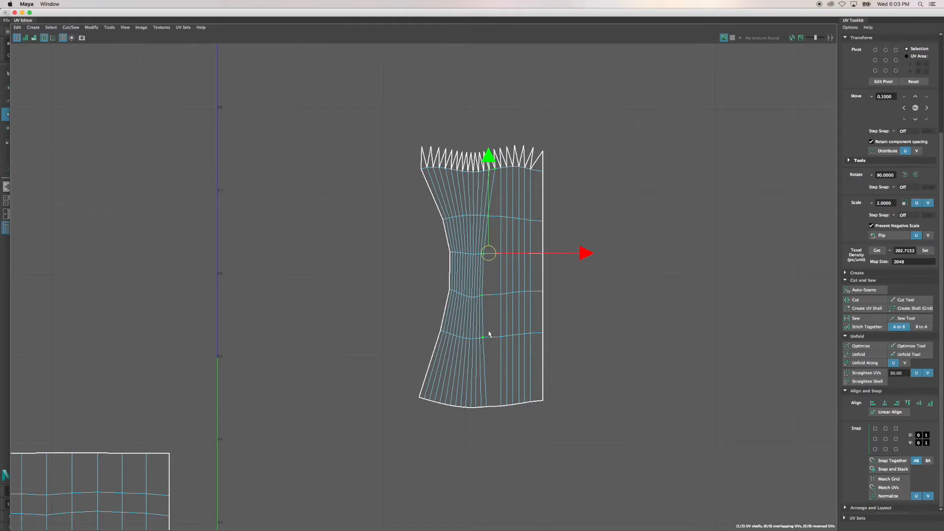
{"action": "key", "text": "g"}
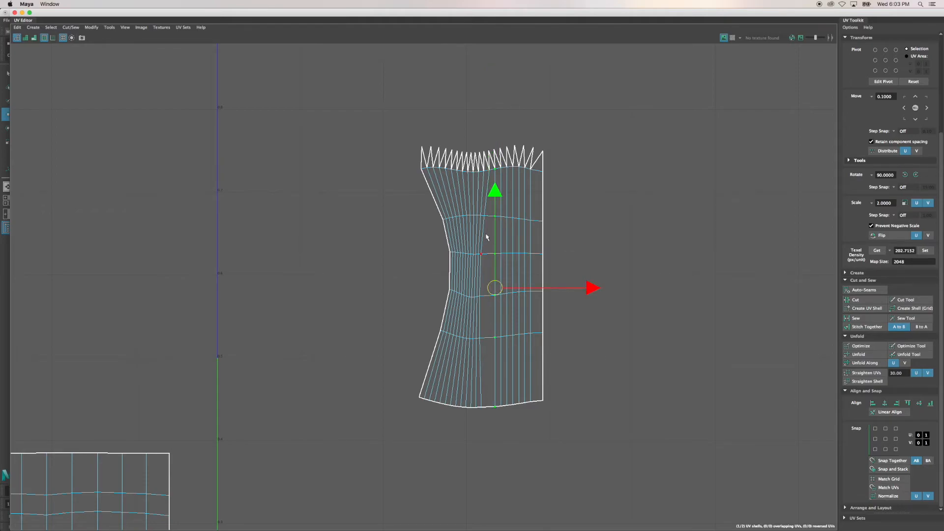
{"action": "left_click", "coordinate": [490, 173]}
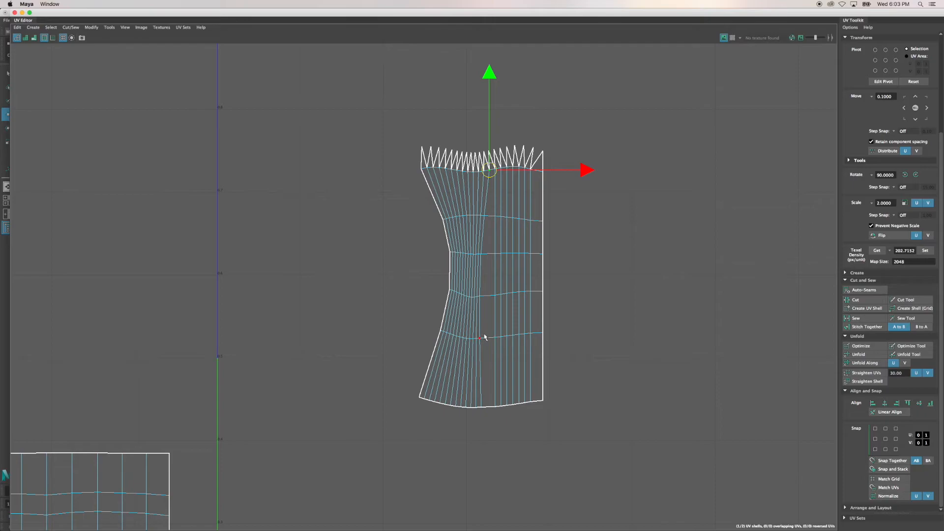
{"action": "left_click", "coordinate": [485, 337], "text": "shift"}
{"action": "left_click", "coordinate": [487, 387], "text": "shift"}
{"action": "key", "text": "g"}
Step: Align the ninth and tenth interior UV columns from the stem shell's right border to the right
{"action": "left_click", "coordinate": [485, 174]}
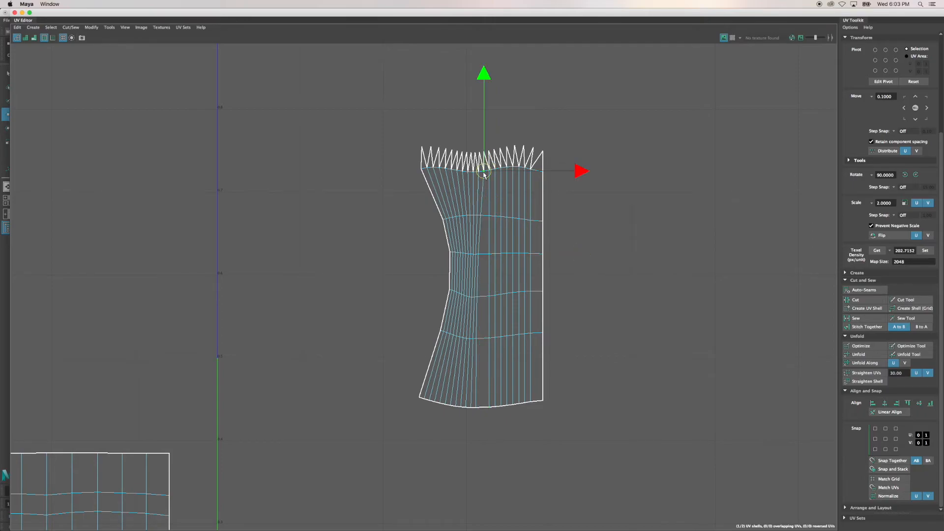
{"action": "left_click", "coordinate": [481, 331], "text": "shift"}
{"action": "left_click", "coordinate": [482, 393], "text": "shift"}
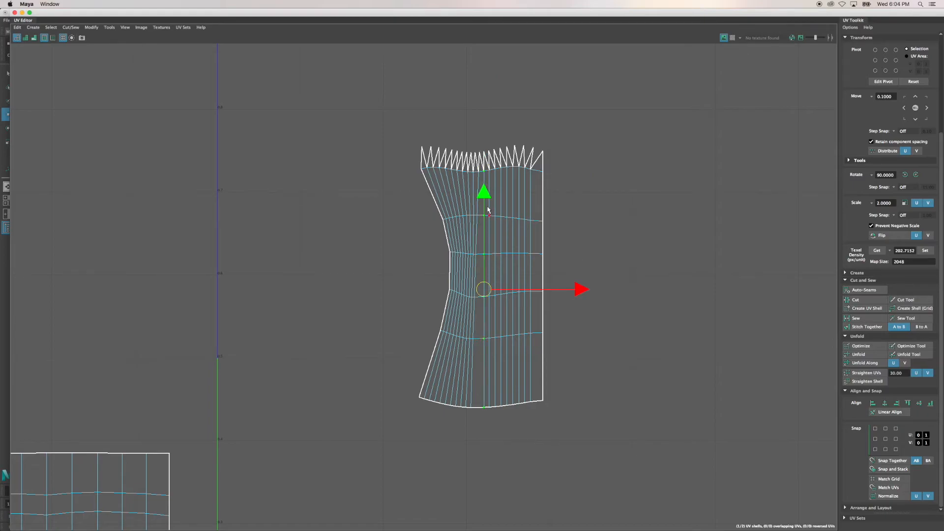
{"action": "left_click", "coordinate": [480, 178]}
{"action": "left_click", "coordinate": [479, 341], "text": "shift"}
{"action": "left_click", "coordinate": [477, 389], "text": "shift"}
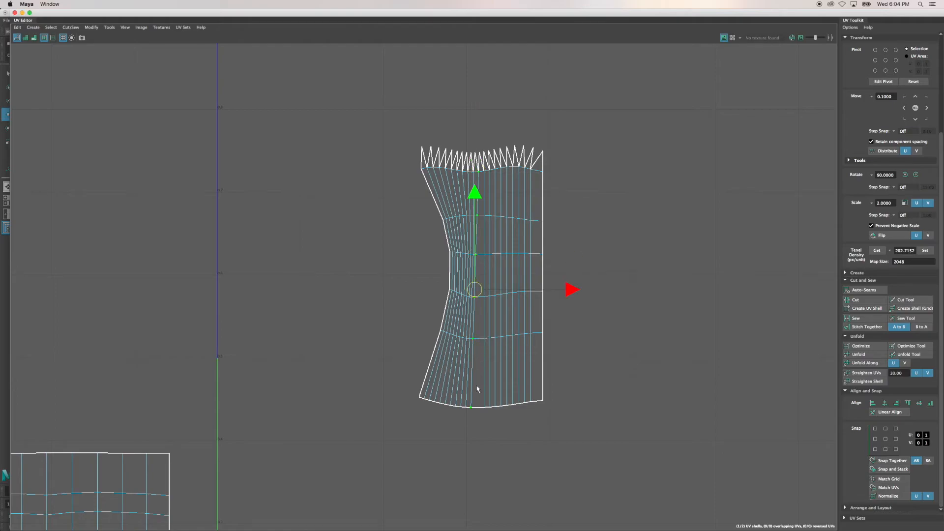
Step: Straighten the eleventh and twelfth interior UV columns, around the stem shell's middle, by aligning each to the right
{"action": "left_click", "coordinate": [475, 176]}
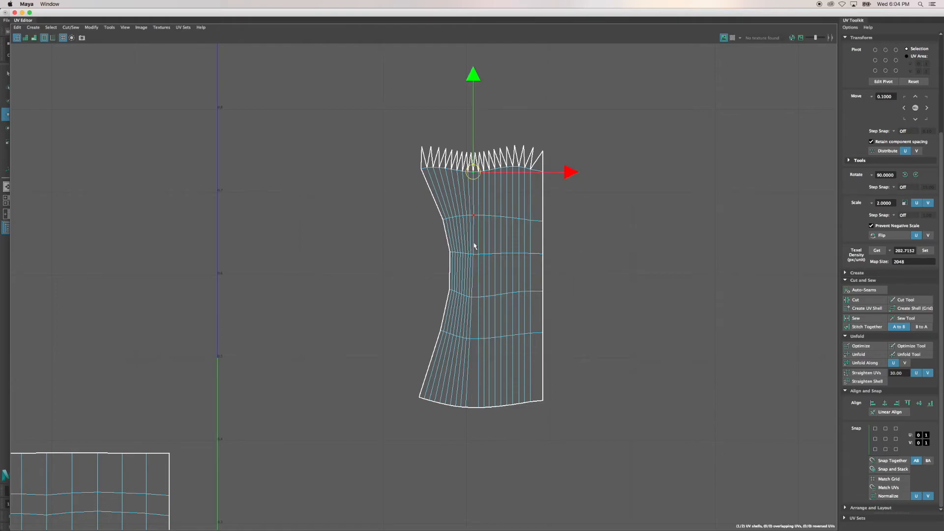
{"action": "left_click", "coordinate": [474, 339], "text": "shift"}
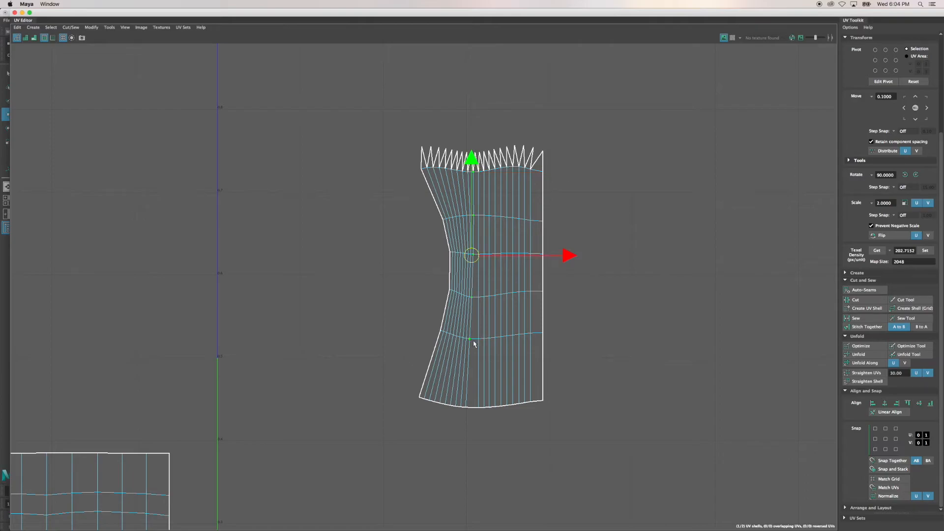
{"action": "left_click", "coordinate": [472, 388], "text": "shift"}
{"action": "key", "text": "g"}
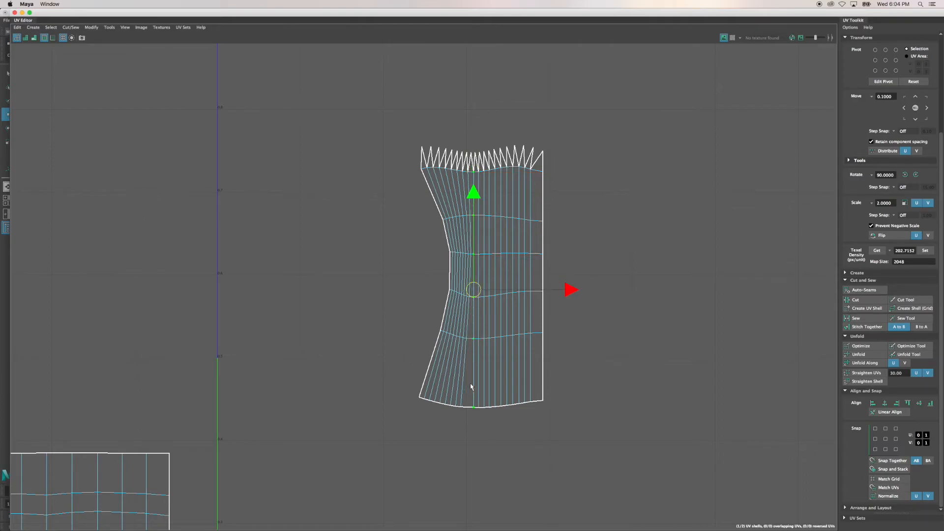
{"action": "left_click", "coordinate": [469, 175]}
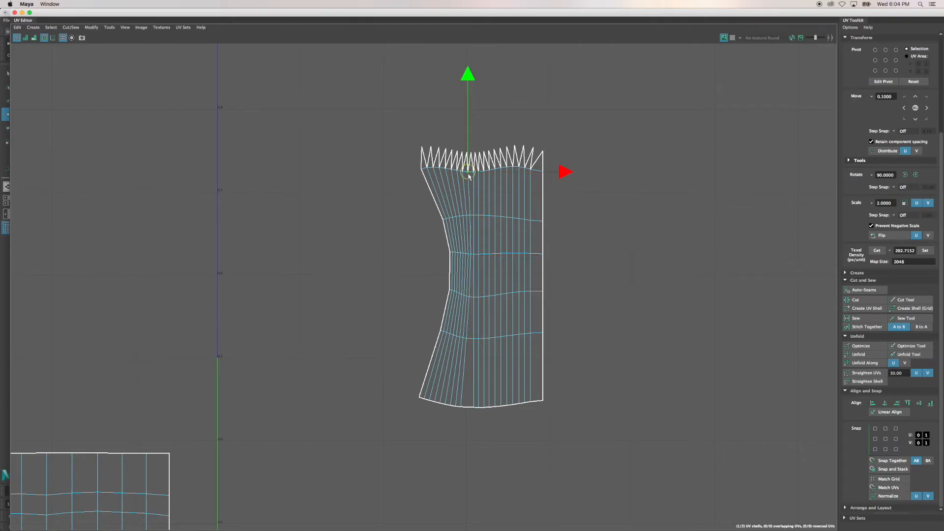
{"action": "double_click", "coordinate": [468, 342], "text": "shift"}
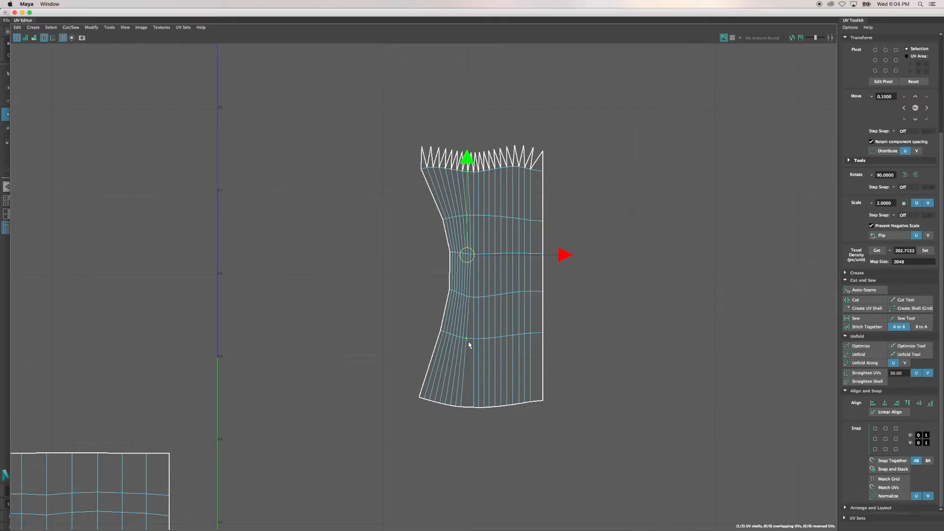
{"action": "left_click", "coordinate": [465, 396], "text": "shift"}
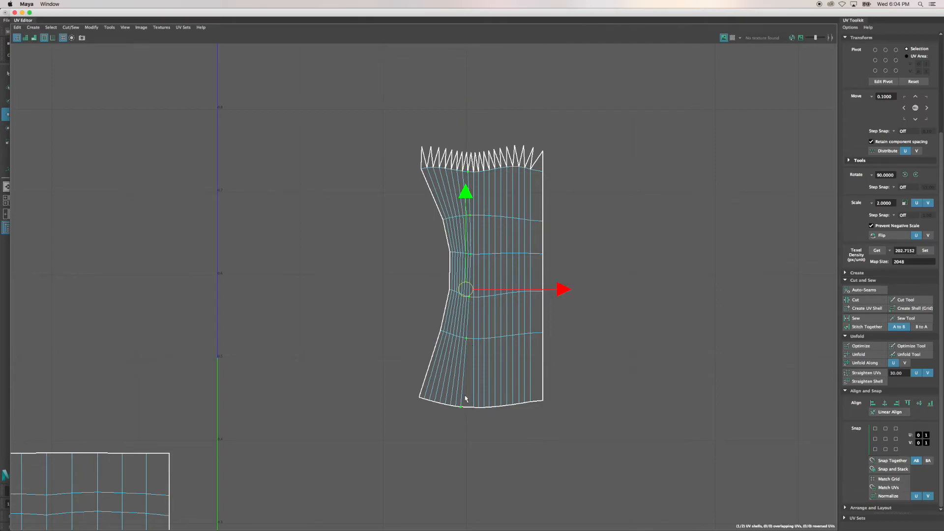
{"action": "key", "text": "g"}
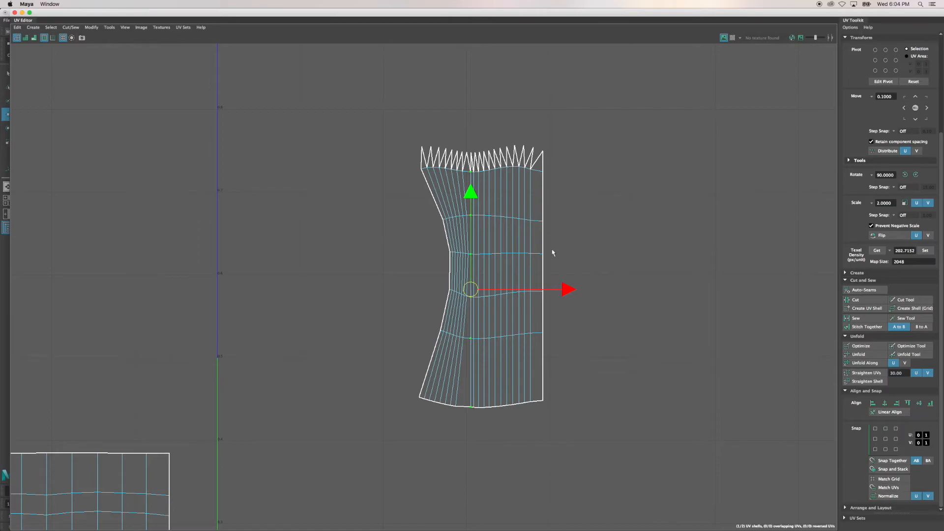
Step: Straighten the stem shell's left border by aligning its UVs, from the top tip to the bottom corner, to the left
{"action": "left_click", "coordinate": [421, 170]}
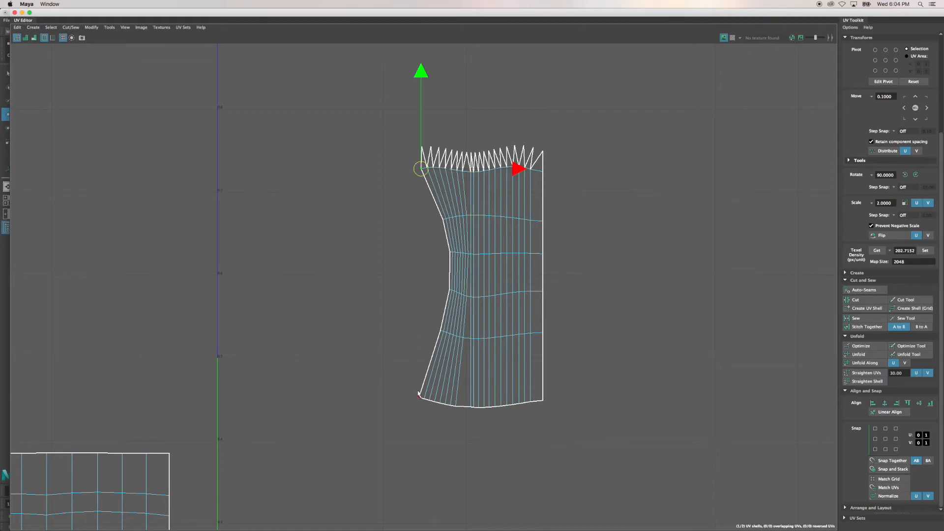
{"action": "left_click", "coordinate": [443, 105]}
{"action": "left_click", "coordinate": [423, 147]}
{"action": "left_click", "coordinate": [419, 170], "text": "shift"}
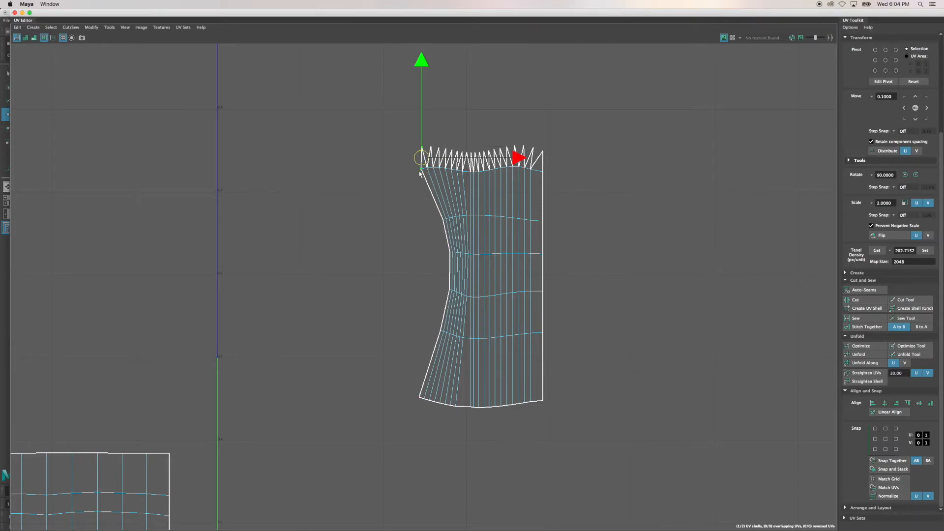
{"action": "left_click", "coordinate": [418, 398], "text": "shift"}
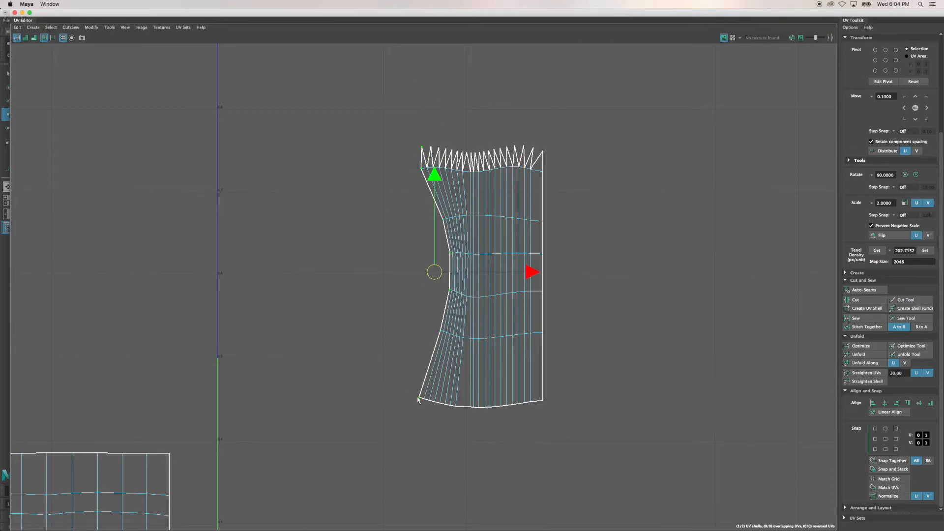
{"action": "left_click", "coordinate": [873, 403]}
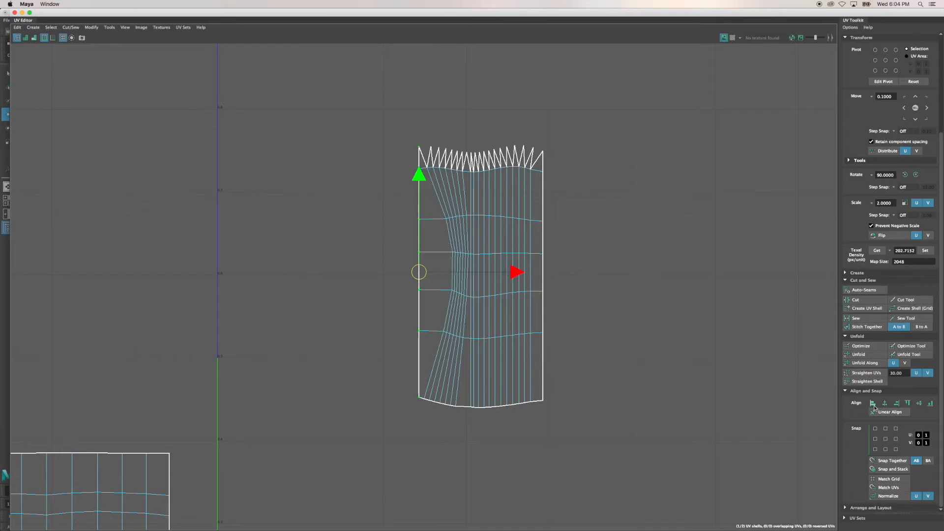
{"action": "left_click", "coordinate": [457, 113]}
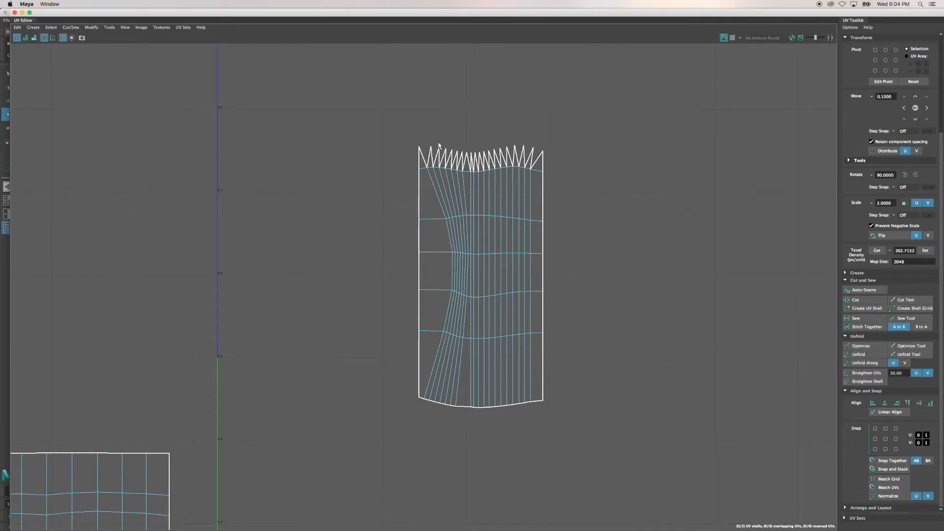
Step: Straighten the first and second interior UV columns from the stem shell's left border by aligning each to the left
{"action": "left_click", "coordinate": [428, 173]}
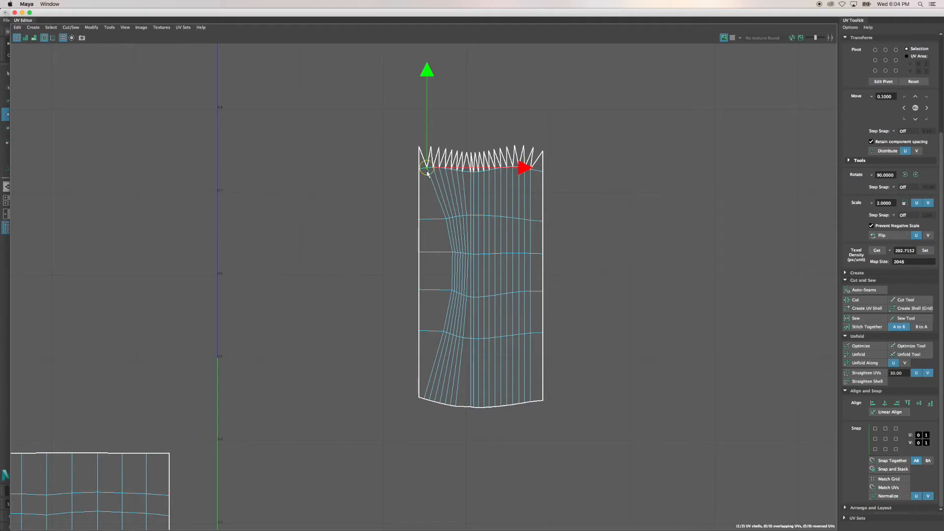
{"action": "left_click", "coordinate": [442, 340], "text": "shift"}
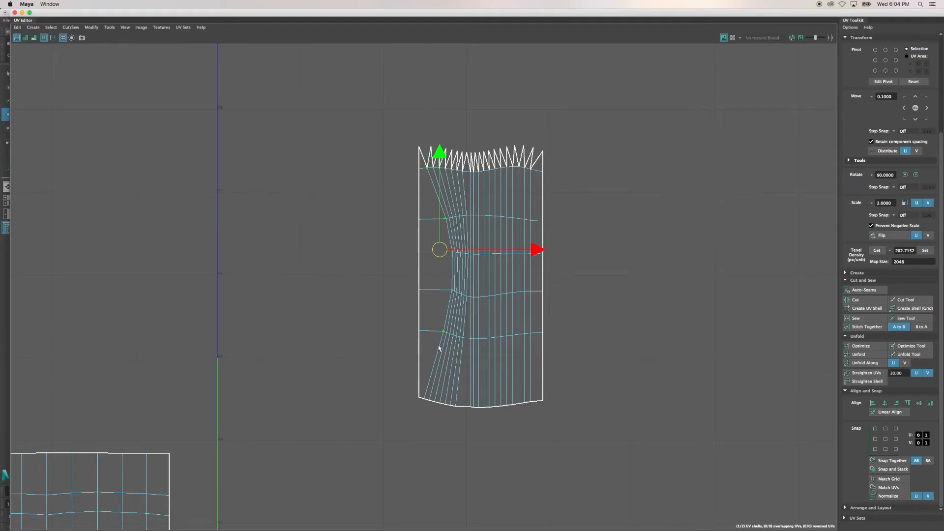
{"action": "left_click", "coordinate": [425, 399], "text": "shift"}
{"action": "key", "text": "g"}
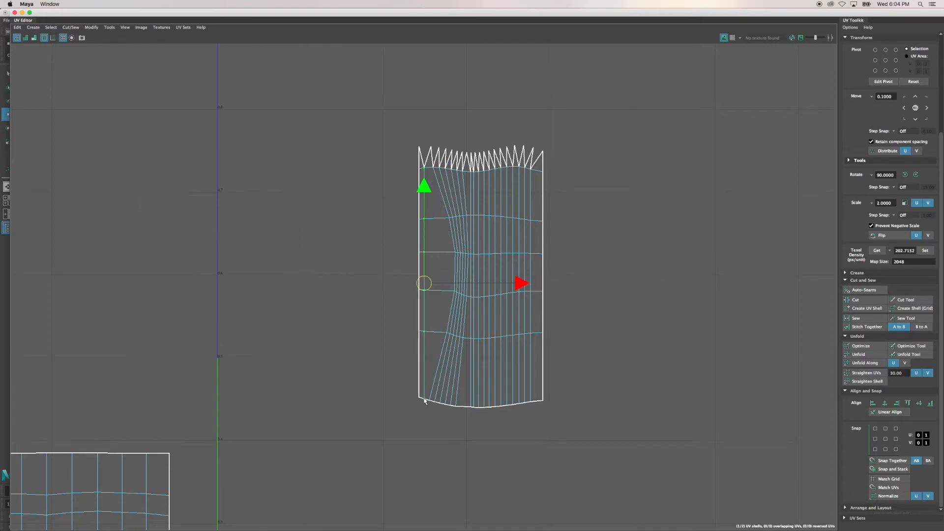
{"action": "left_click", "coordinate": [426, 400]}
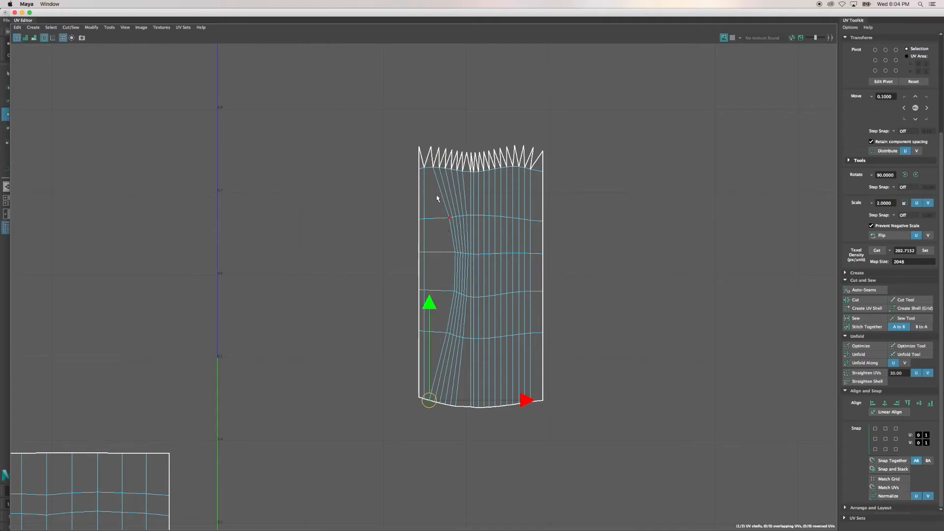
{"action": "left_click", "coordinate": [445, 216], "text": "shift"}
{"action": "left_click", "coordinate": [434, 176], "text": "shift"}
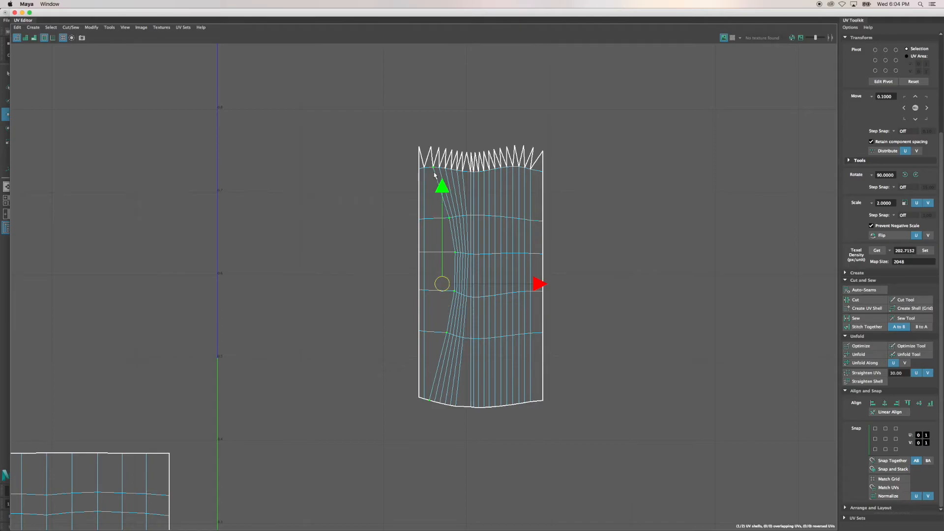
{"action": "key", "text": "g"}
Step: Align the third and fourth interior UV columns from the stem shell's left border to the left
{"action": "left_click", "coordinate": [439, 169]}
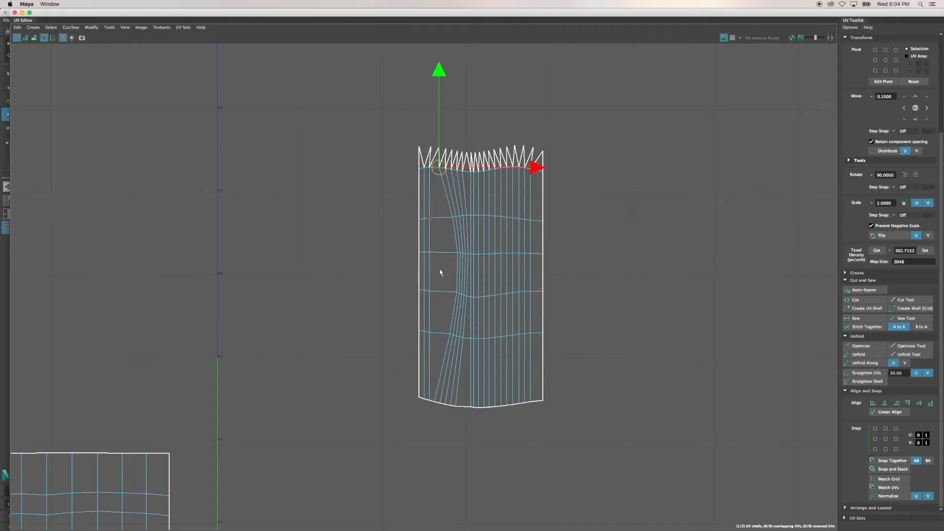
{"action": "double_click", "coordinate": [445, 337], "text": "shift"}
{"action": "left_click", "coordinate": [437, 389], "text": "shift"}
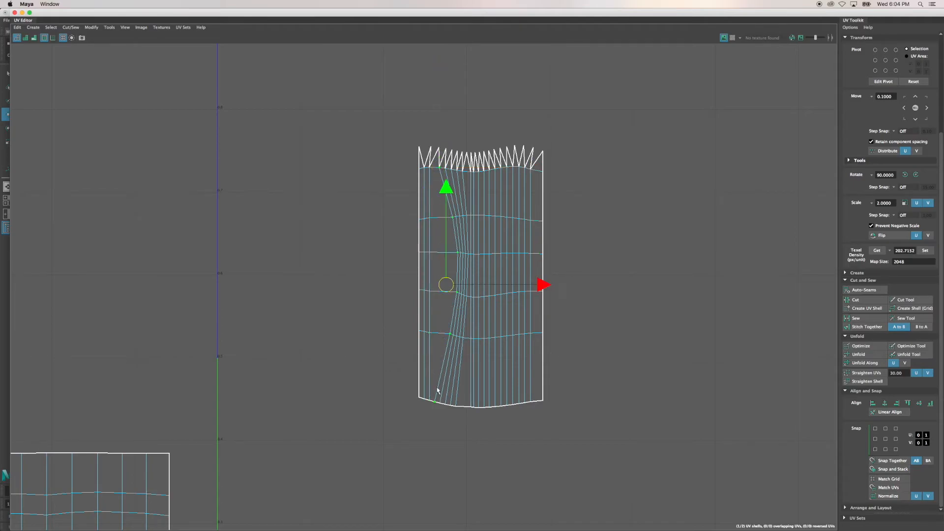
{"action": "key", "text": "g"}
{"action": "left_click", "coordinate": [440, 403]}
{"action": "double_click", "coordinate": [450, 222], "text": "shift"}
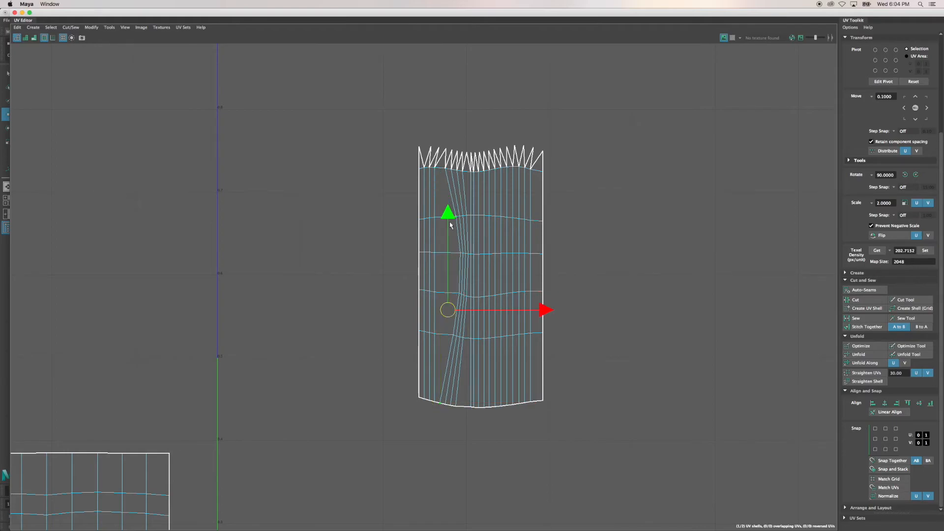
{"action": "left_click", "coordinate": [442, 177], "text": "shift"}
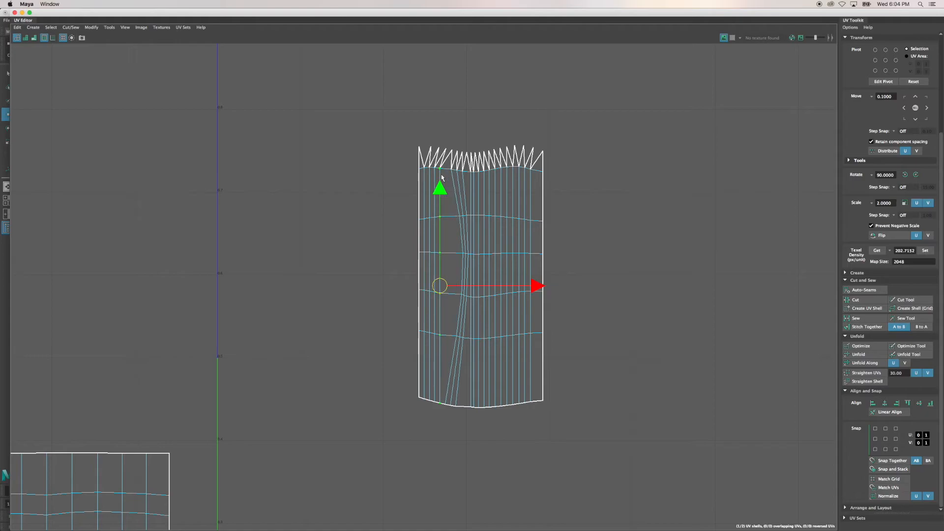
Step: Straighten the fifth and sixth interior UV columns from the stem shell's left border with a left alignment for each
{"action": "left_click", "coordinate": [449, 169]}
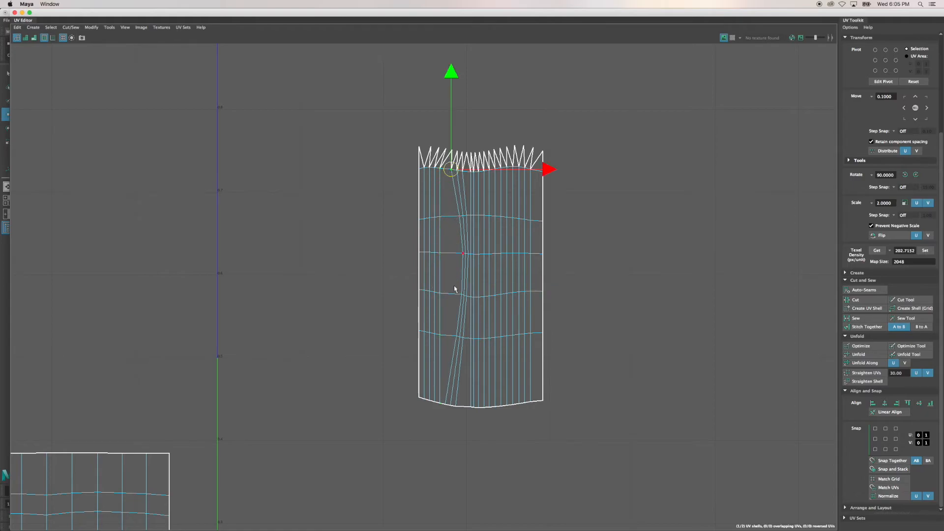
{"action": "left_click", "coordinate": [456, 330], "text": "shift"}
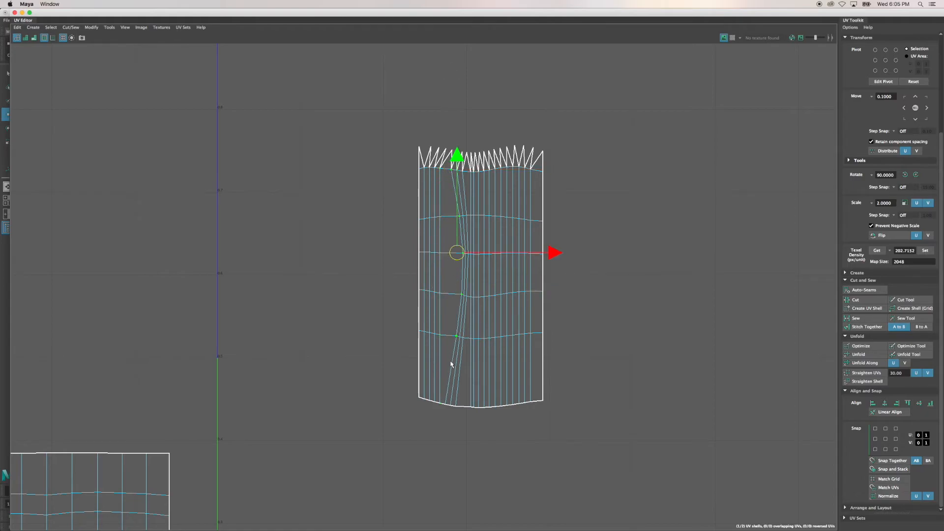
{"action": "left_click", "coordinate": [447, 404], "text": "shift"}
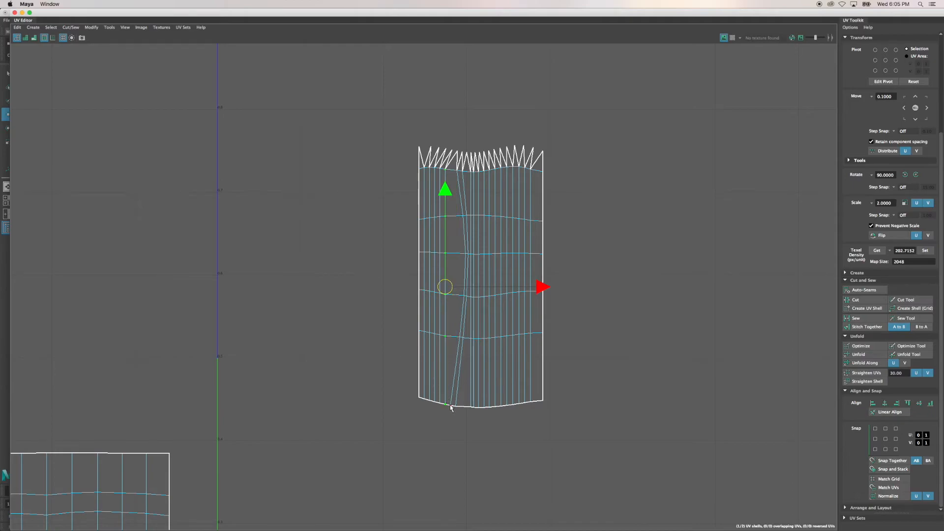
{"action": "left_click", "coordinate": [450, 406]}
{"action": "left_click", "coordinate": [459, 216], "text": "shift"}
{"action": "left_click", "coordinate": [455, 177], "text": "shift"}
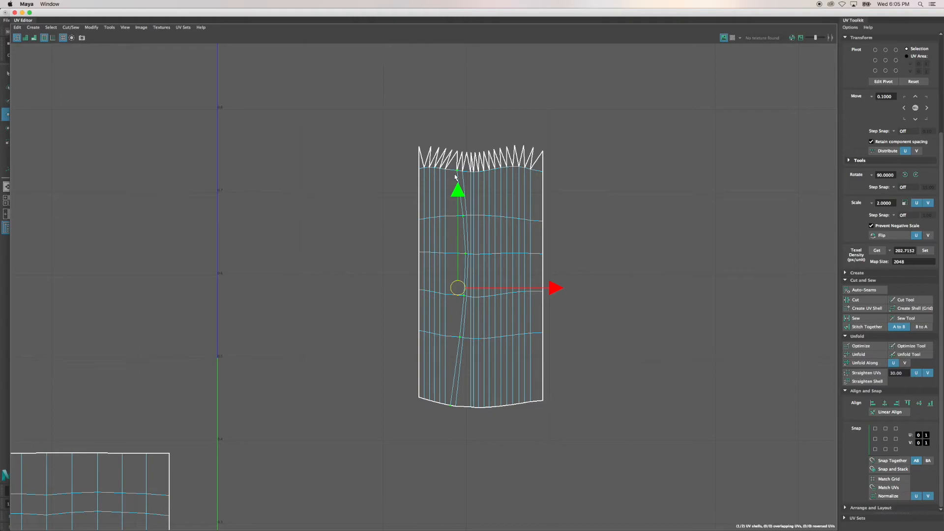
Step: Straighten the last curved interior column, seventh from the stem shell's left border, by aligning its UVs to the left
{"action": "left_click", "coordinate": [462, 173]}
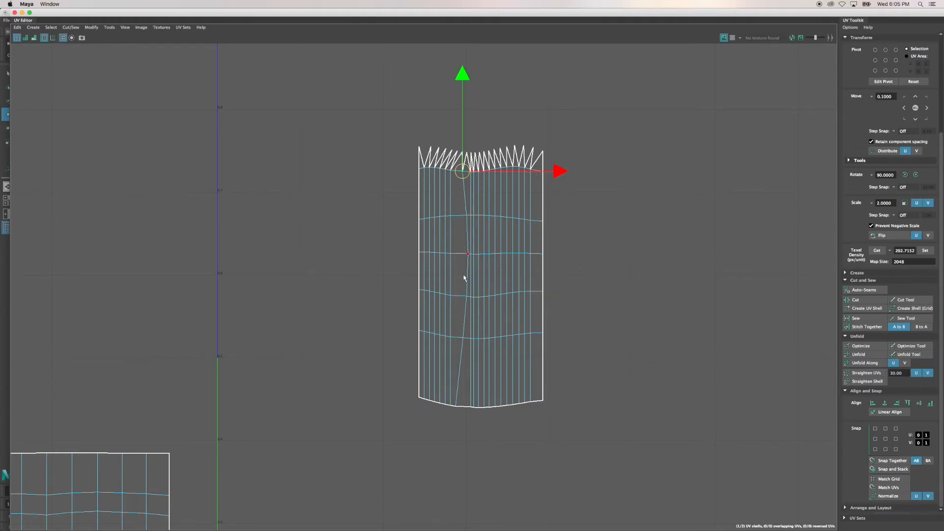
{"action": "left_click", "coordinate": [463, 337], "text": "shift"}
{"action": "left_click", "coordinate": [458, 402], "text": "shift"}
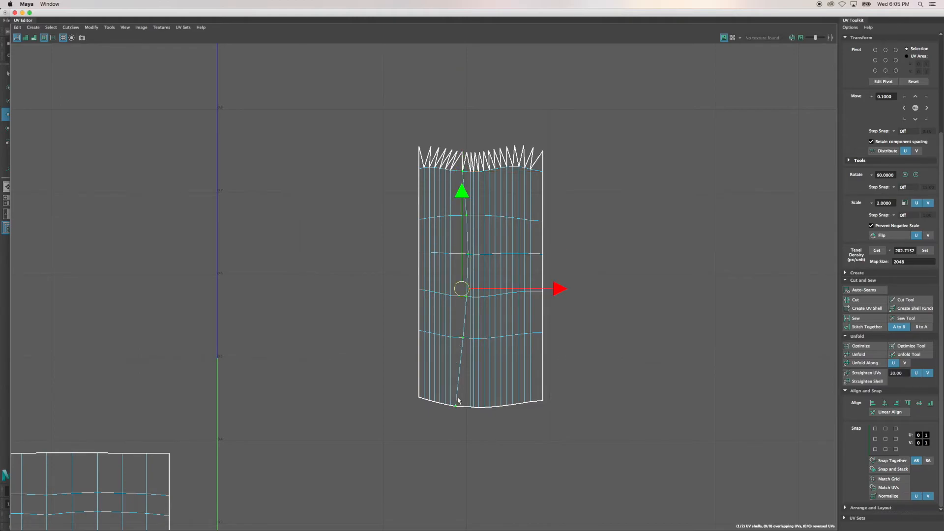
{"action": "key", "text": "g"}
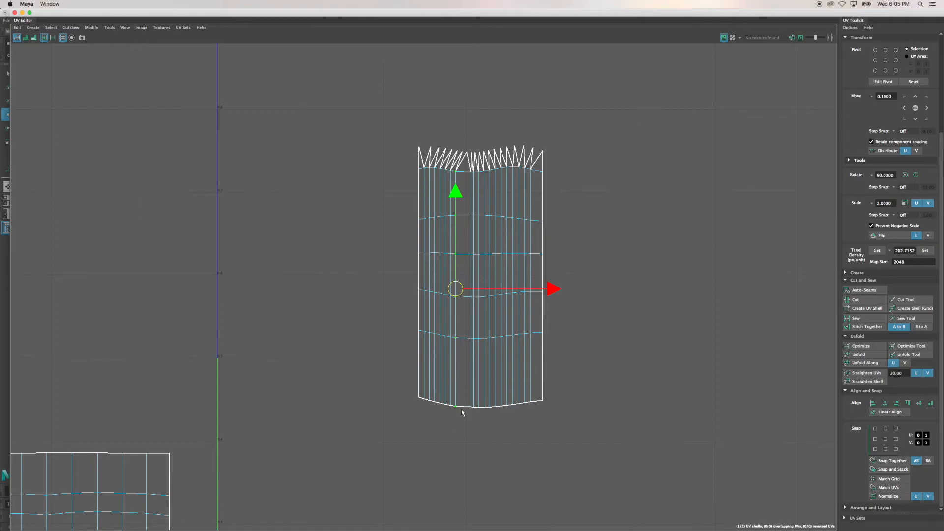
Step: Move the stem shell's left border and seven adjacent columns right to close the central gap, and nudge the middle column for even spacing
{"action": "left_click_drag", "start_coordinate": [434, 416], "coordinate": [410, 166], "text": "shift"}
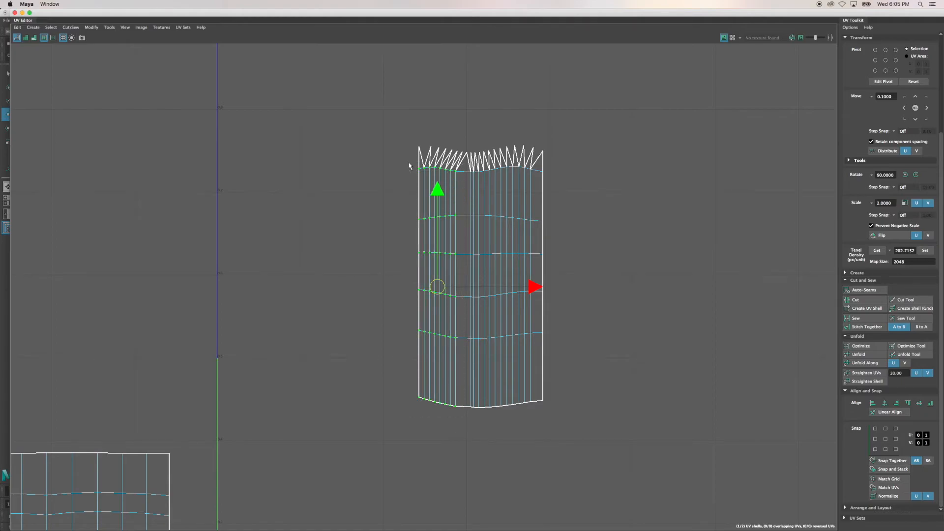
{"action": "left_click_drag", "start_coordinate": [535, 286], "coordinate": [545, 287]}
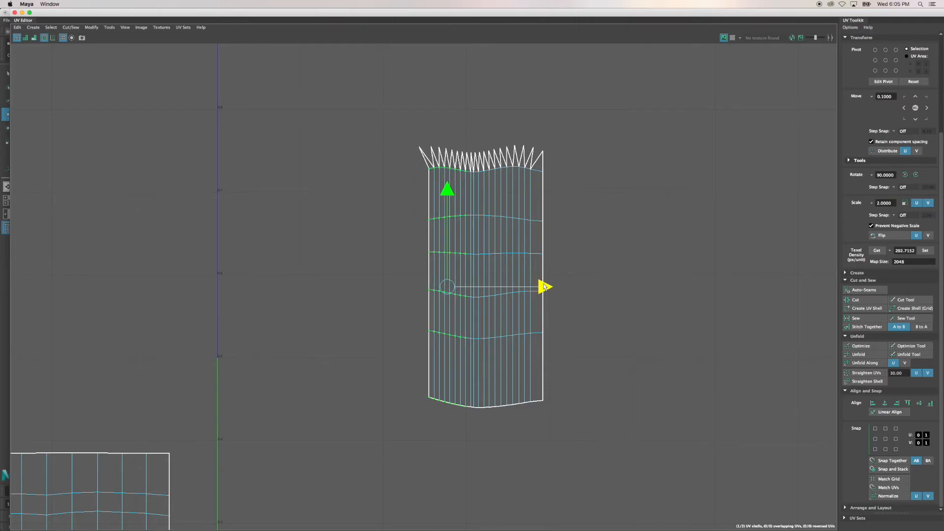
{"action": "left_click", "coordinate": [474, 408]}
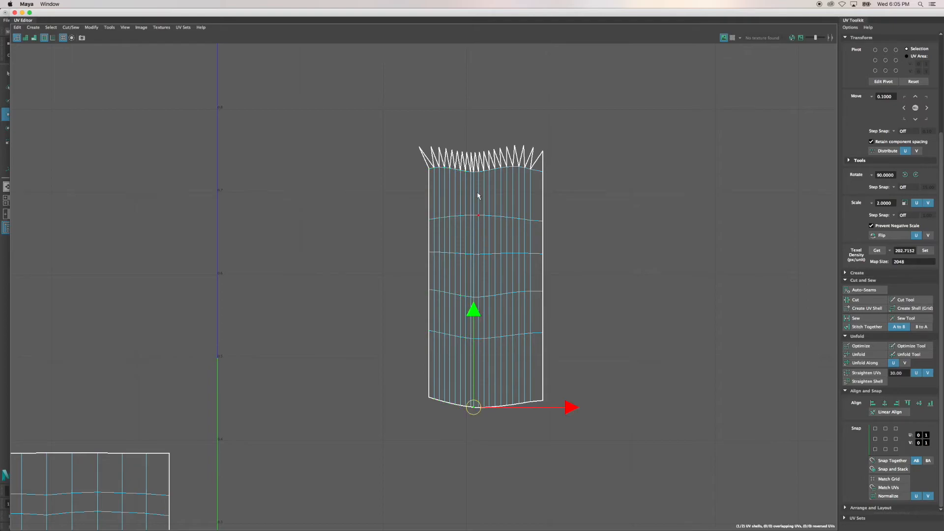
{"action": "left_click", "coordinate": [474, 209], "text": "shift"}
{"action": "left_click", "coordinate": [474, 178], "text": "shift"}
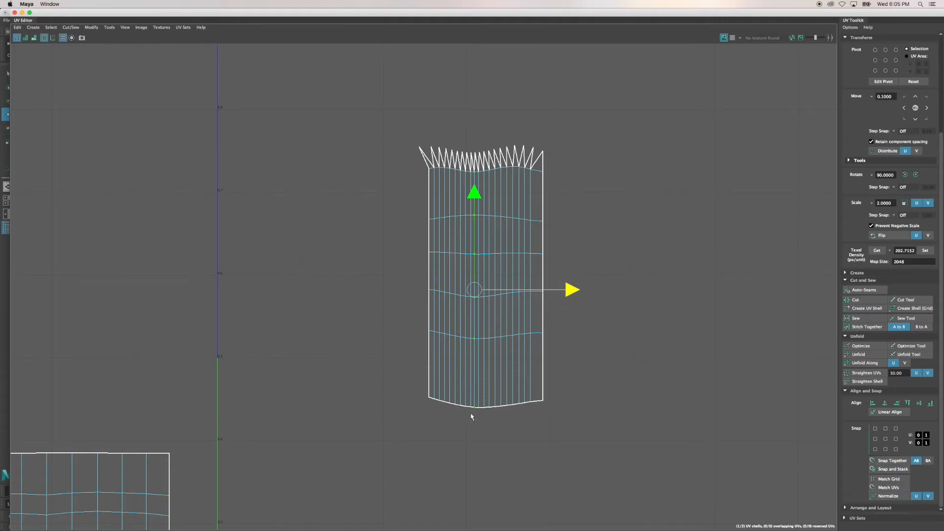
Step: Nudge the stem shell's left-half columns and tips slightly left, and move the right border inward to match the column spacing
{"action": "left_click_drag", "start_coordinate": [473, 410], "coordinate": [415, 131]}
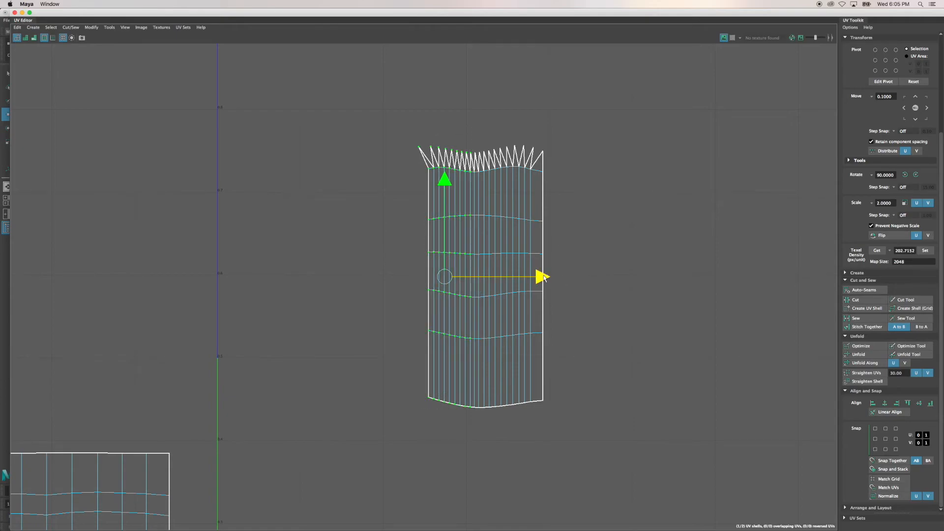
{"action": "left_click_drag", "start_coordinate": [562, 422], "coordinate": [537, 143]}
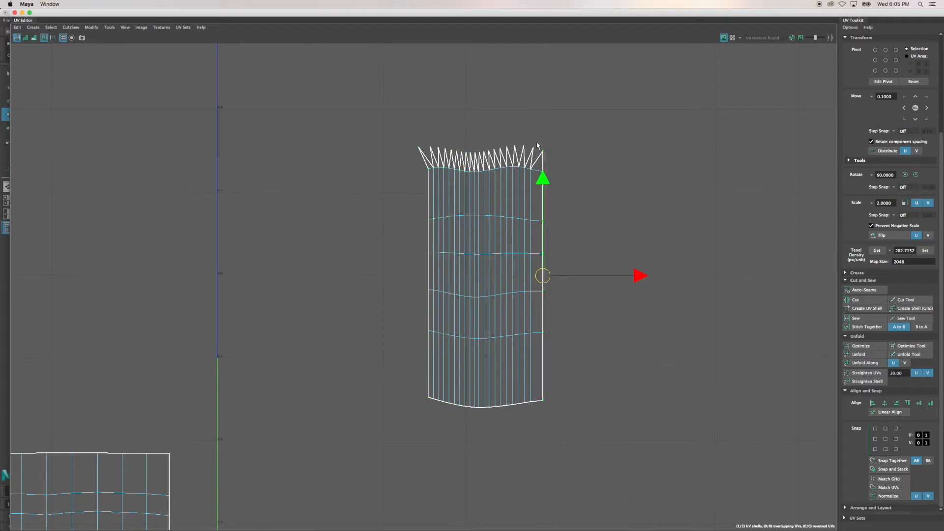
{"action": "left_click_drag", "start_coordinate": [638, 276], "coordinate": [632, 276]}
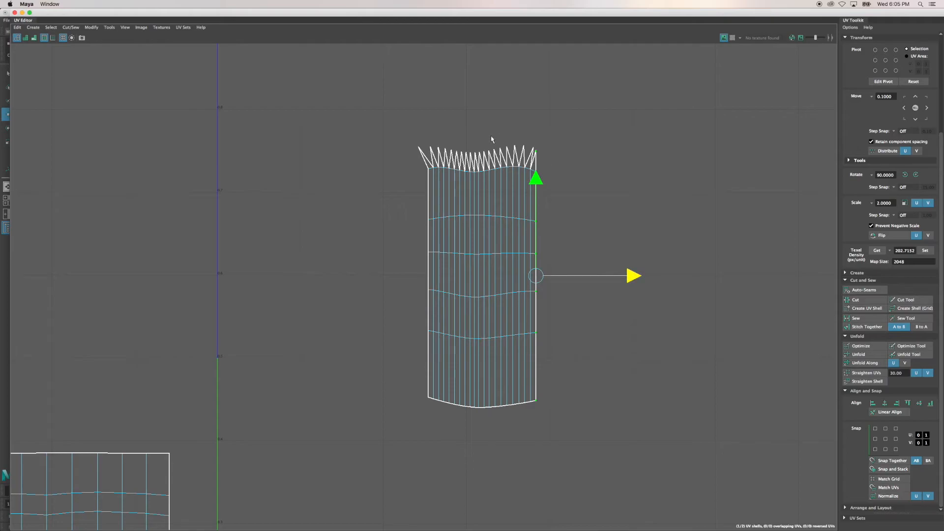
Step: Shift the leftmost zigzag tips of the stem shell right so that they sit above their columns
{"action": "left_click", "coordinate": [422, 146]}
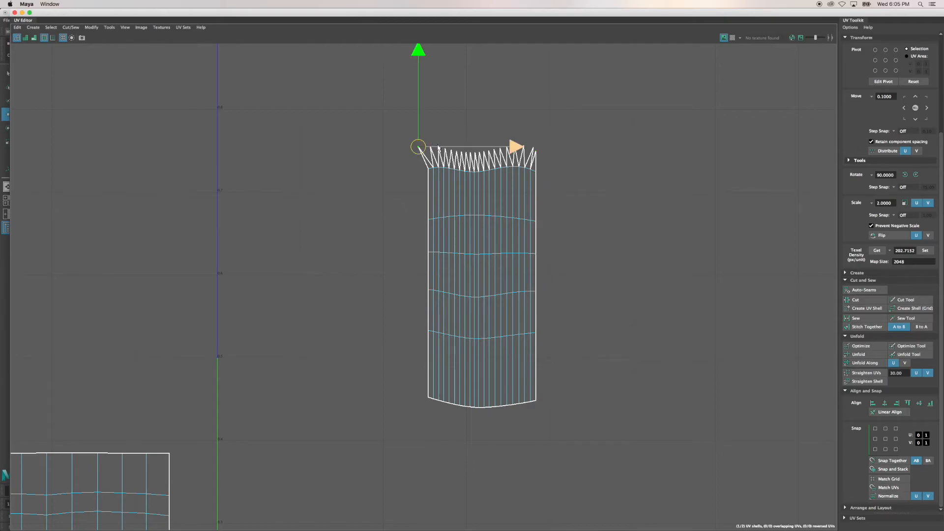
{"action": "left_click_drag", "start_coordinate": [395, 137], "coordinate": [547, 160]}
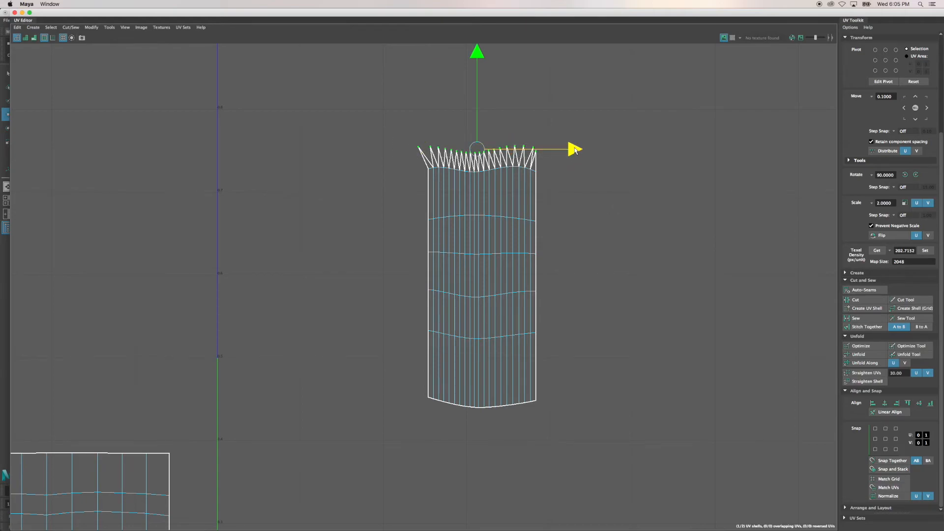
{"action": "left_click", "coordinate": [418, 147]}
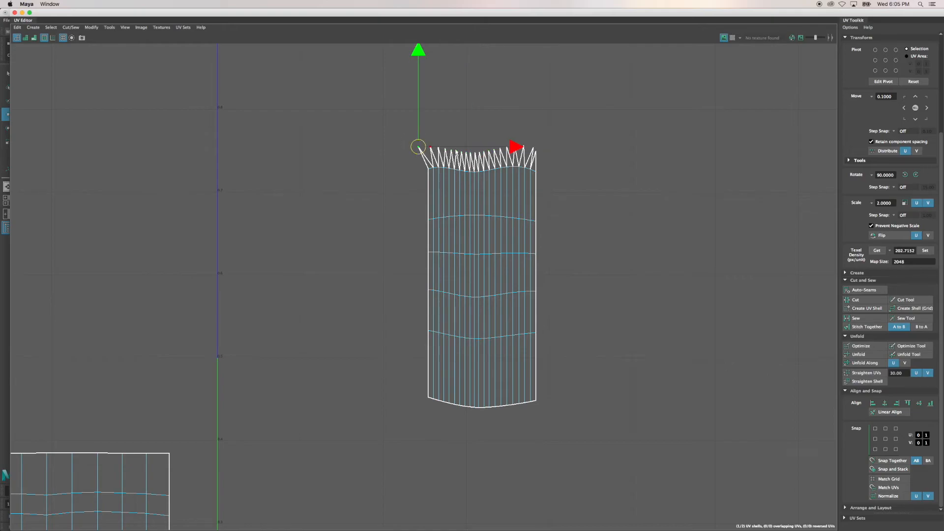
{"action": "left_click_drag", "start_coordinate": [461, 149], "coordinate": [464, 149]}
{"action": "left_click_drag", "start_coordinate": [408, 138], "coordinate": [455, 154]}
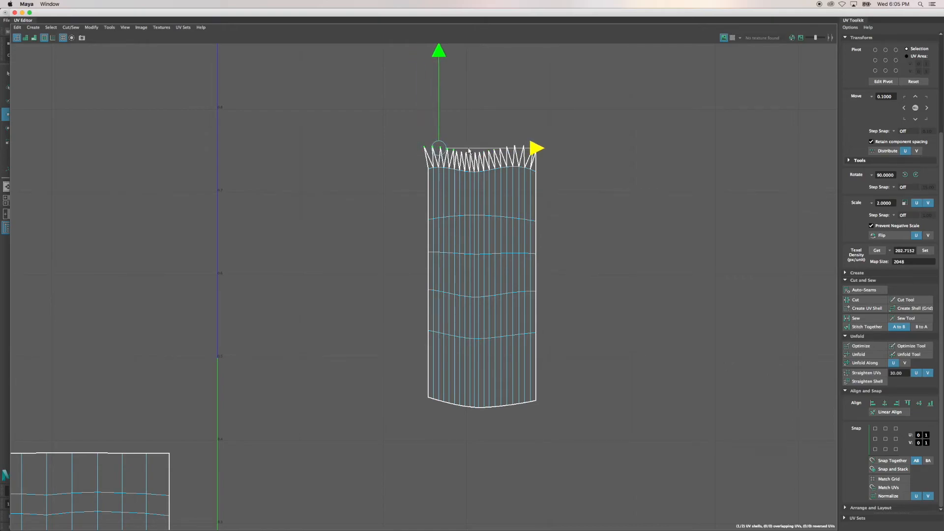
{"action": "left_click_drag", "start_coordinate": [397, 142], "coordinate": [437, 153]}
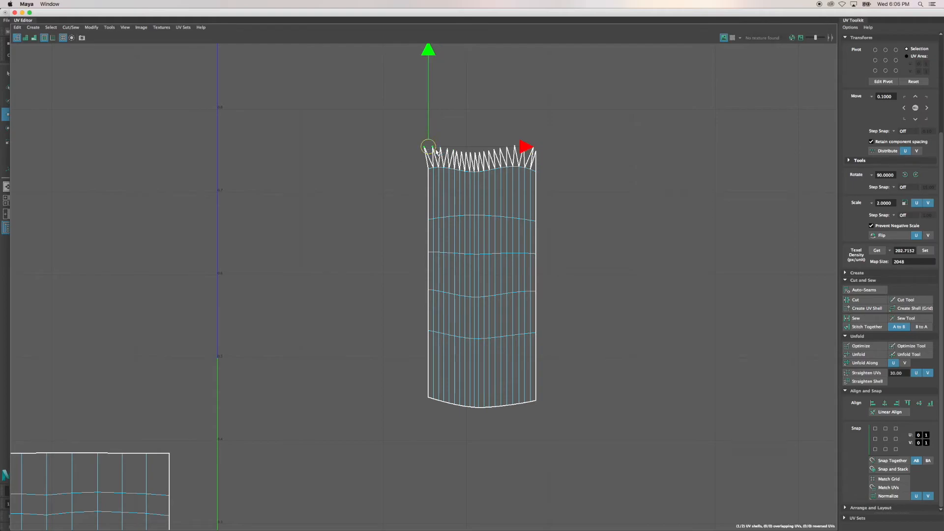
Step: Align all the stem shell's zigzag tip UVs to the top and move the row down to shorten the spikes
{"action": "left_click_drag", "start_coordinate": [402, 129], "coordinate": [554, 163]}
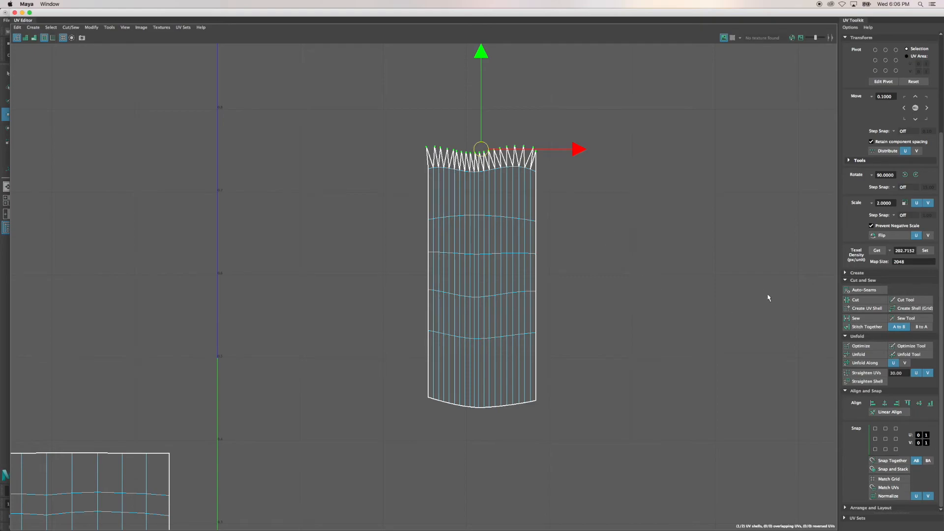
{"action": "left_click", "coordinate": [909, 404]}
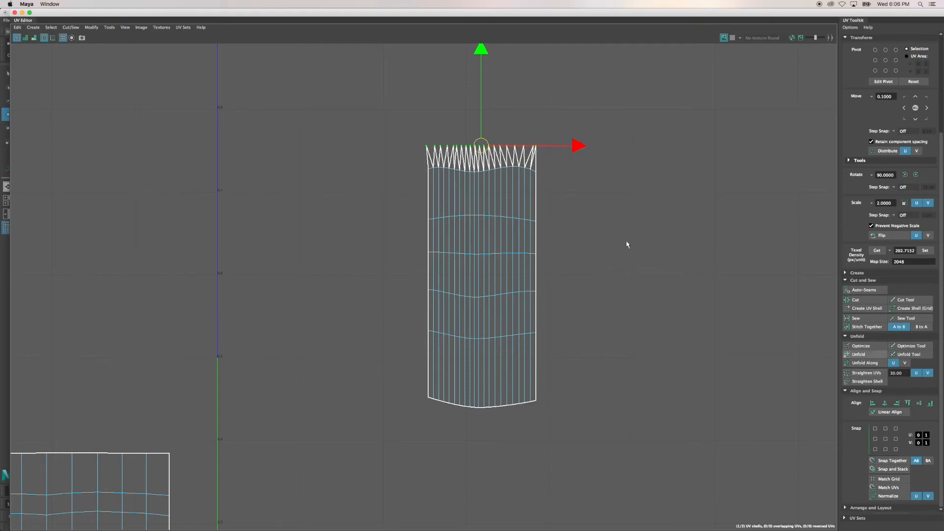
{"action": "left_click_drag", "start_coordinate": [485, 57], "coordinate": [484, 61]}
Step: Adjust the horizontal positions of the tip UVs near the stem shell's upper right corner
{"action": "left_click", "coordinate": [556, 139]}
{"action": "left_click", "coordinate": [534, 154]}
{"action": "left_click_drag", "start_coordinate": [547, 156], "coordinate": [543, 157]}
{"action": "left_click", "coordinate": [551, 144]}
{"action": "left_click", "coordinate": [527, 154]}
{"action": "left_click", "coordinate": [505, 147]}
Step: Space the five rightmost tip UVs of the stem shell evenly by sliding them horizontally over their columns
{"action": "scroll", "coordinate": [501, 167], "scroll_direction": "up", "scroll_amount": 2}
{"action": "scroll", "coordinate": [501, 166], "scroll_direction": "up", "scroll_amount": 5}
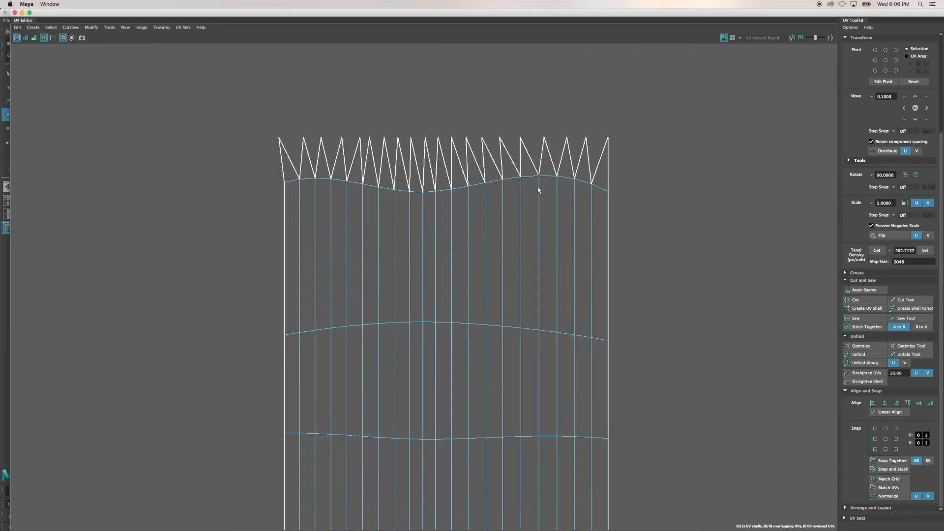
{"action": "left_click_drag", "start_coordinate": [514, 129], "coordinate": [529, 143]}
{"action": "left_click_drag", "start_coordinate": [540, 140], "coordinate": [551, 140]}
{"action": "left_click", "coordinate": [551, 131]}
{"action": "left_click", "coordinate": [545, 138]}
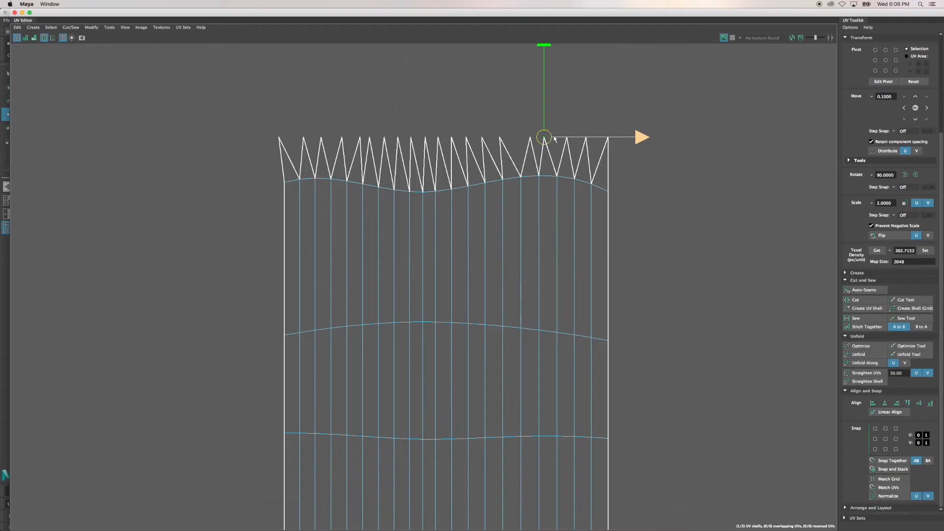
{"action": "left_click", "coordinate": [570, 125]}
{"action": "left_click", "coordinate": [566, 137]}
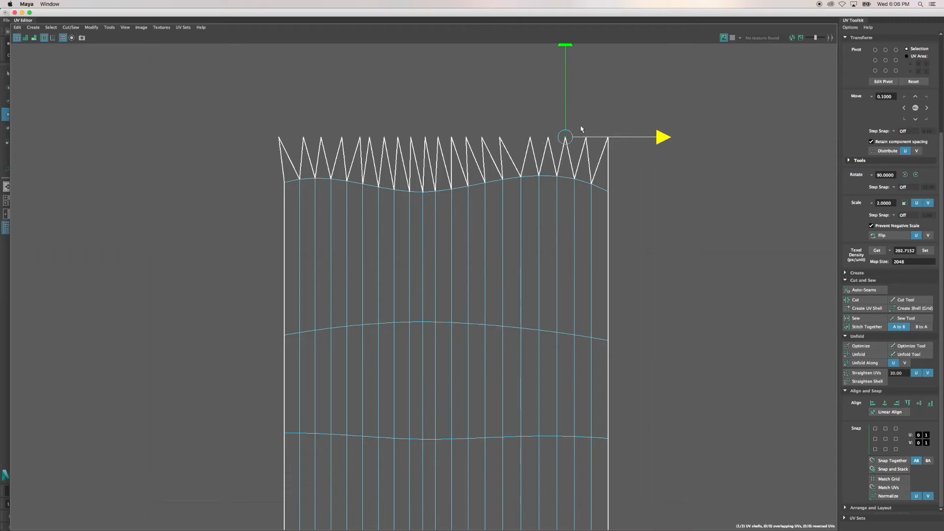
{"action": "left_click_drag", "start_coordinate": [593, 137], "coordinate": [623, 140]}
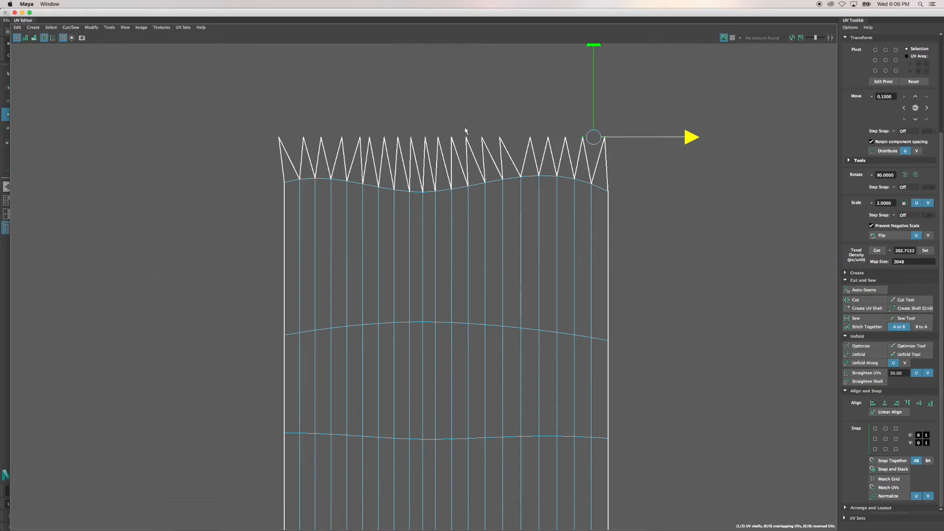
Step: Slide the tip UVs in the middle and right-centre of the stem shell horizontally so that each sits over its column
{"action": "left_click", "coordinate": [483, 137]}
{"action": "left_click_drag", "start_coordinate": [514, 138], "coordinate": [526, 140]}
{"action": "left_click_drag", "start_coordinate": [422, 132], "coordinate": [465, 138]}
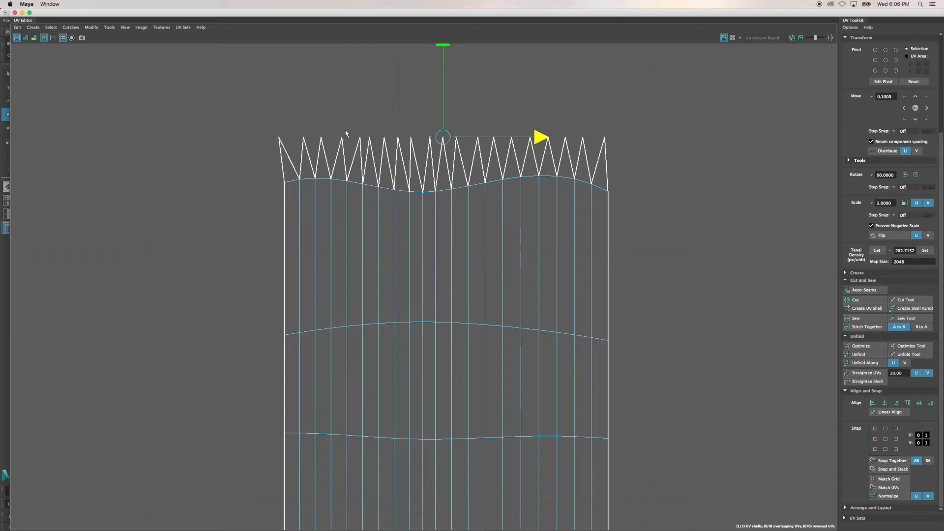
{"action": "left_click_drag", "start_coordinate": [392, 140], "coordinate": [393, 140]}
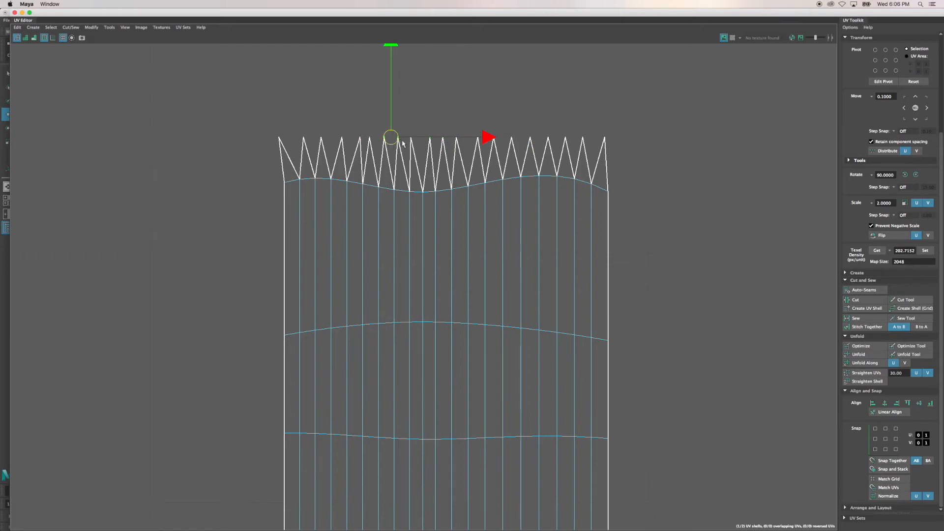
{"action": "left_click_drag", "start_coordinate": [408, 127], "coordinate": [427, 140]}
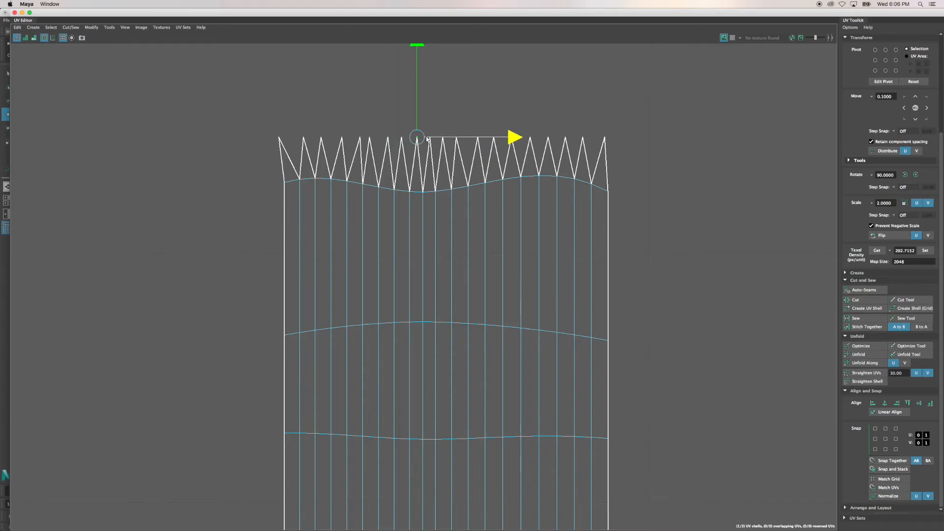
Step: Space the tip UVs in the left half of the stem shell evenly by centring each one over its column
{"action": "left_click", "coordinate": [369, 137]}
{"action": "left_click_drag", "start_coordinate": [382, 140], "coordinate": [369, 140]}
{"action": "left_click", "coordinate": [360, 137]}
{"action": "left_click", "coordinate": [340, 137]}
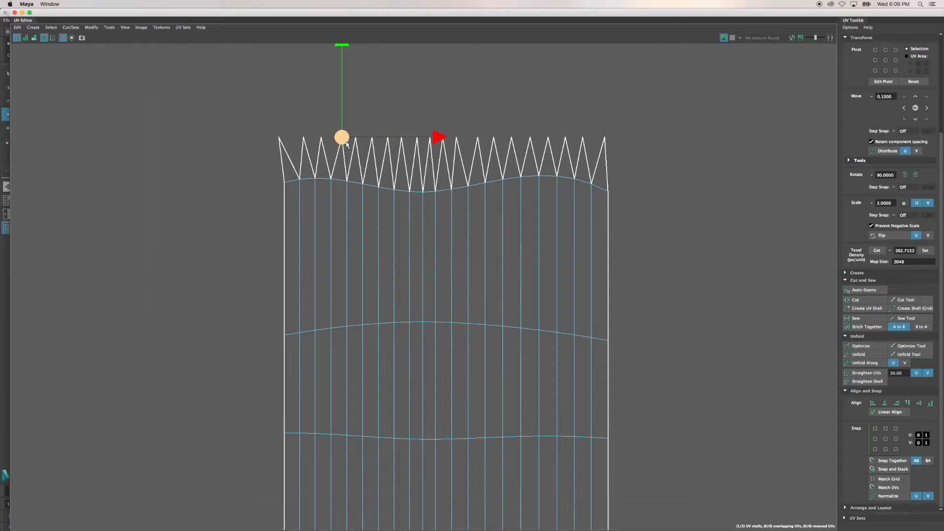
{"action": "left_click_drag", "start_coordinate": [439, 139], "coordinate": [437, 138]}
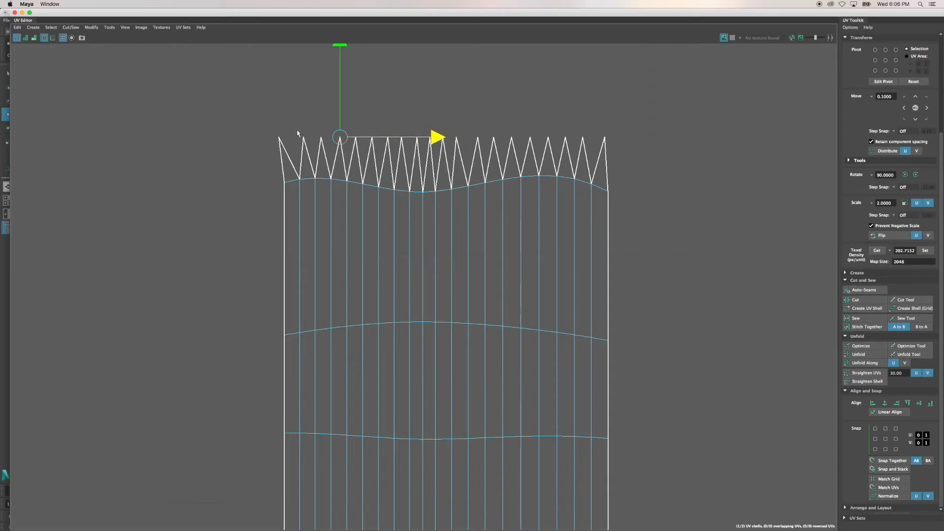
{"action": "left_click", "coordinate": [313, 138]}
{"action": "left_click_drag", "start_coordinate": [346, 139], "coordinate": [349, 140]}
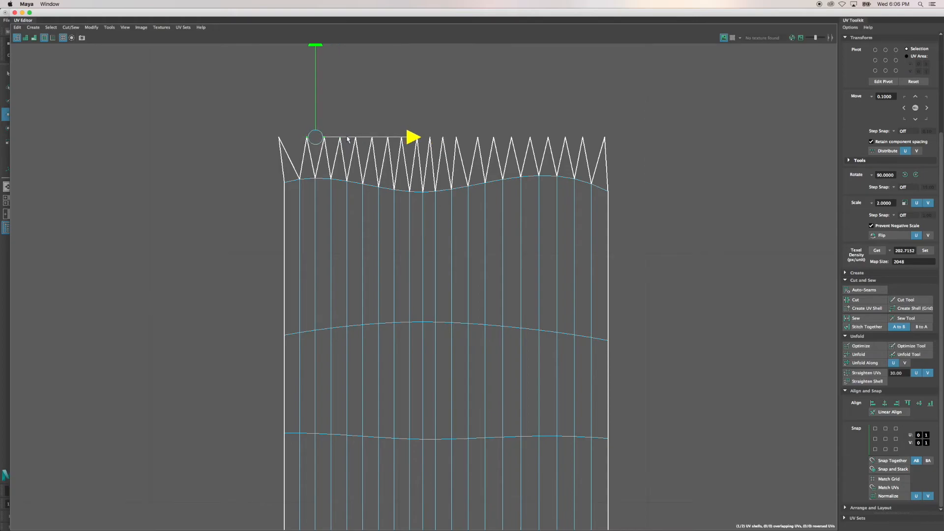
{"action": "left_click_drag", "start_coordinate": [269, 134], "coordinate": [325, 140]}
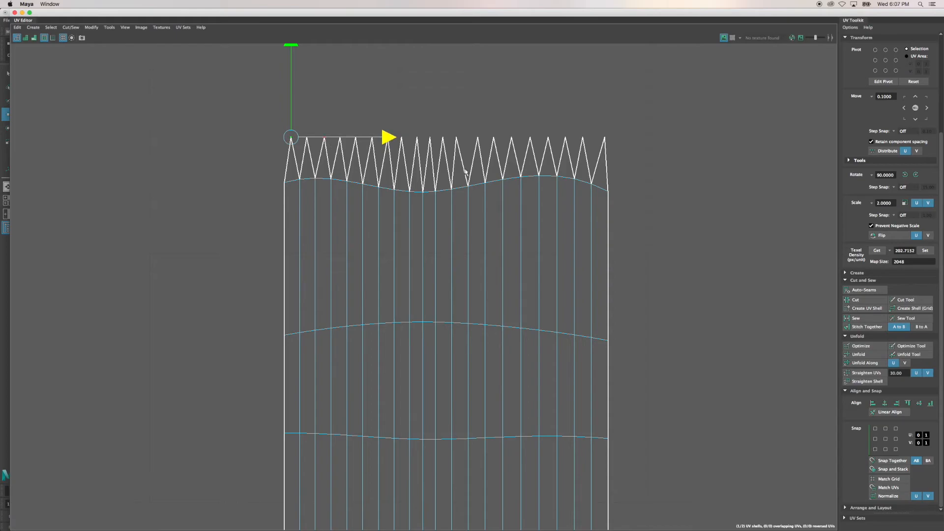
Step: Flatten the stem shell's four upper UV rows below the zigzag tips by aligning each row to its middle in V
{"action": "scroll", "coordinate": [447, 280], "scroll_direction": "down", "scroll_amount": 8}
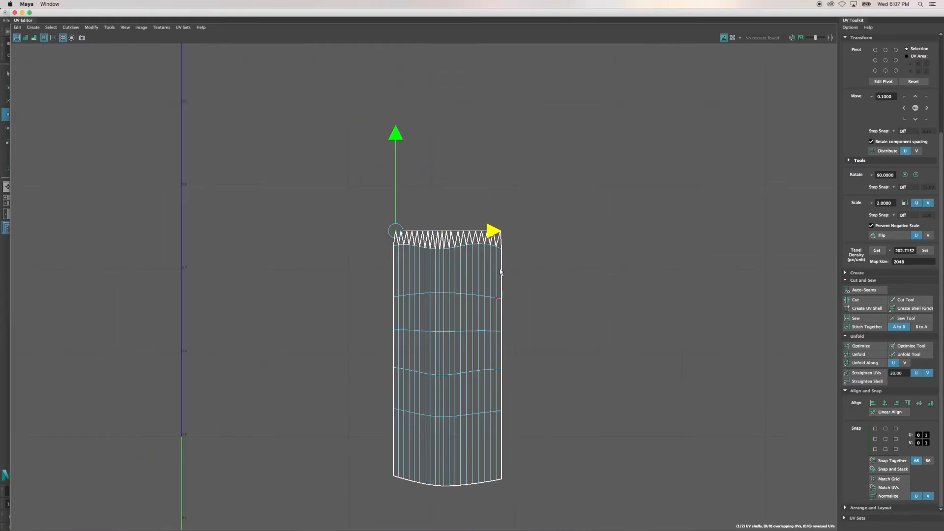
{"action": "scroll", "coordinate": [509, 271], "scroll_direction": "up", "scroll_amount": 5}
{"action": "left_click_drag", "start_coordinate": [536, 261], "coordinate": [292, 221]}
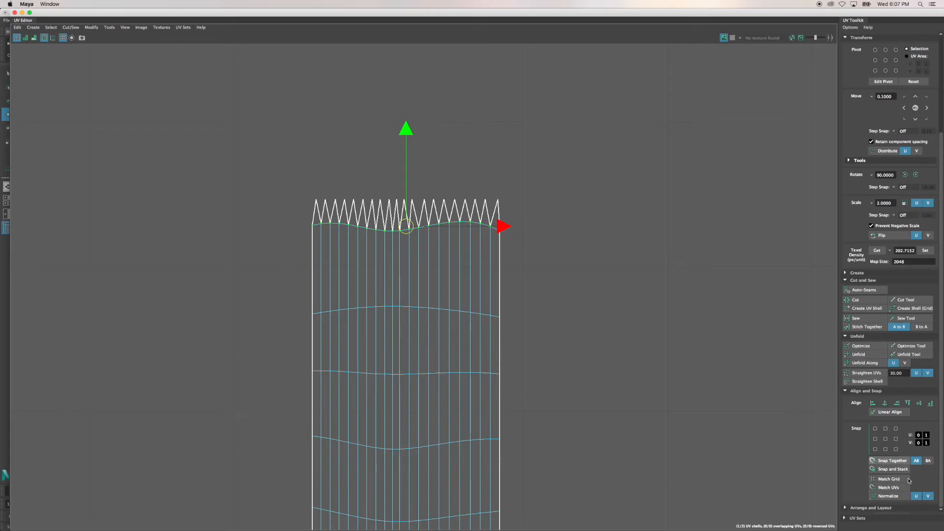
{"action": "left_click", "coordinate": [920, 404]}
{"action": "left_click_drag", "start_coordinate": [534, 339], "coordinate": [310, 306]}
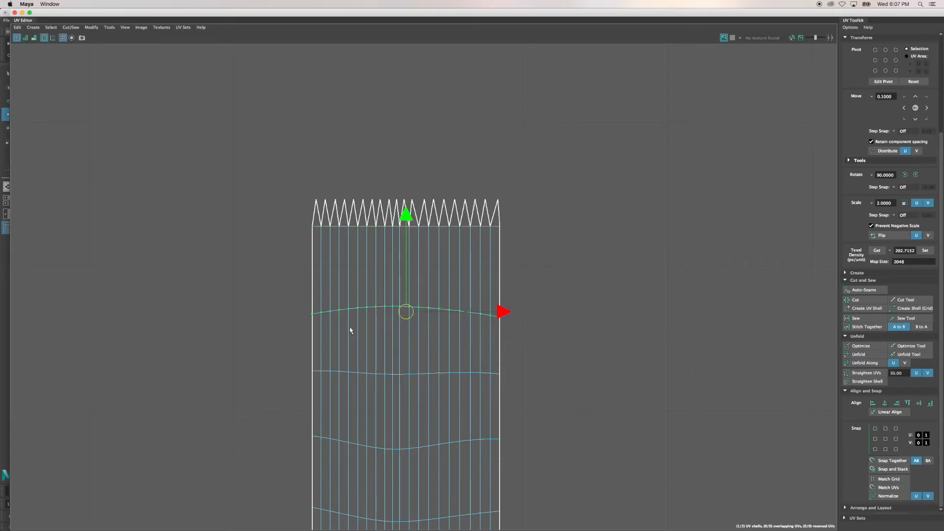
{"action": "left_click_drag", "start_coordinate": [515, 390], "coordinate": [265, 352]}
{"action": "left_click_drag", "start_coordinate": [269, 408], "coordinate": [476, 466]}
Step: Align the stem shell's lowest inner row and its bottom edge so that both run straight horizontally
{"action": "scroll", "coordinate": [399, 478], "scroll_direction": "down", "scroll_amount": 4}
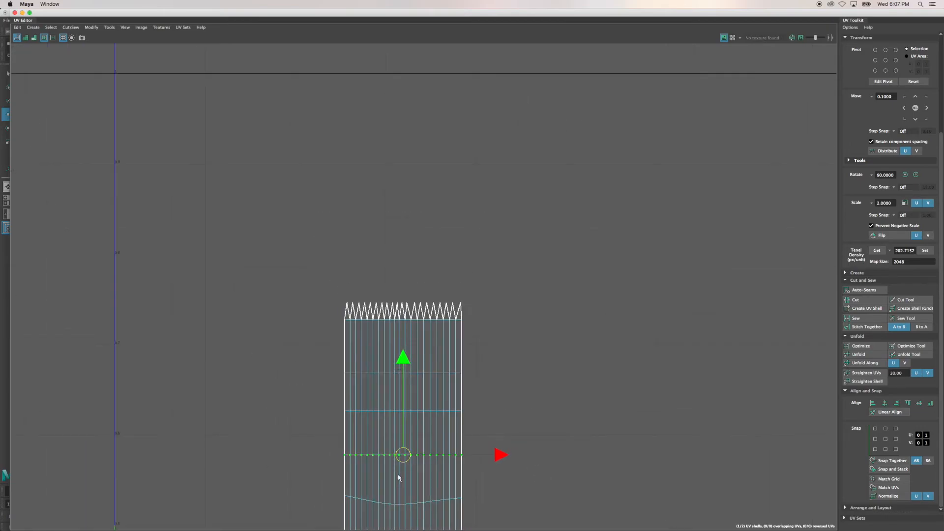
{"action": "middle_click_drag", "start_coordinate": [422, 487], "coordinate": [422, 306], "text": "alt"}
{"action": "left_click_drag", "start_coordinate": [477, 342], "coordinate": [328, 300]}
{"action": "key", "text": "g"}
{"action": "left_click_drag", "start_coordinate": [328, 365], "coordinate": [511, 432]}
{"action": "key", "text": "g"}
{"action": "left_click", "coordinate": [501, 263]}
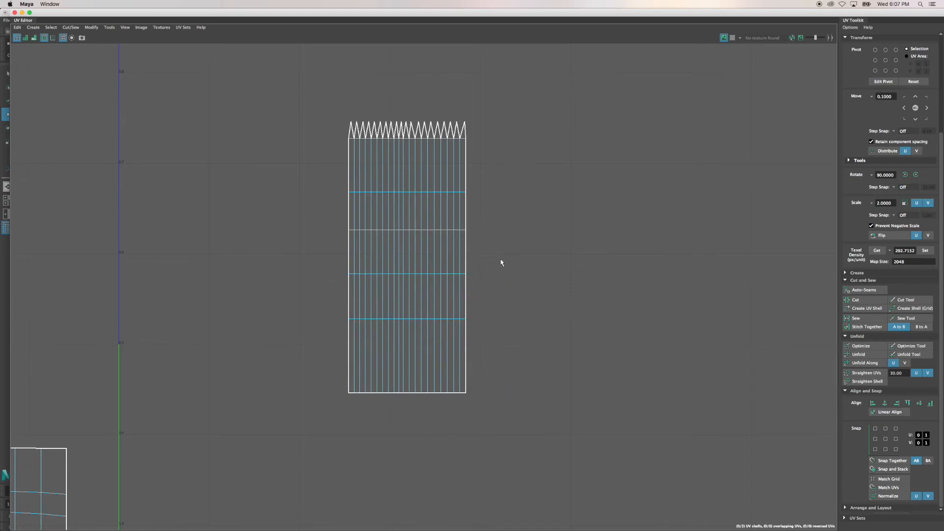
Step: Nudge the tip UV near the centre of the stem shell's zigzag edge horizontally over its column
{"action": "scroll", "coordinate": [442, 142], "scroll_direction": "up", "scroll_amount": 5}
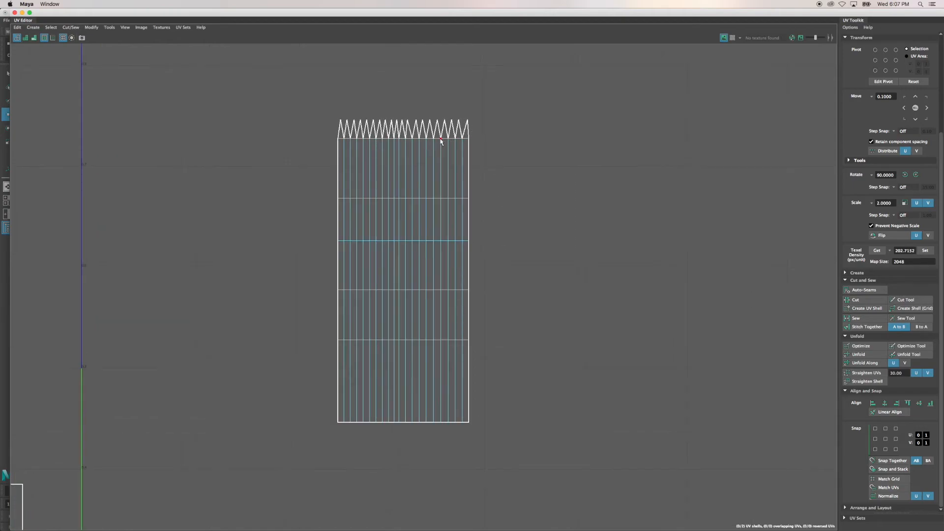
{"action": "left_click_drag", "start_coordinate": [384, 102], "coordinate": [395, 114]}
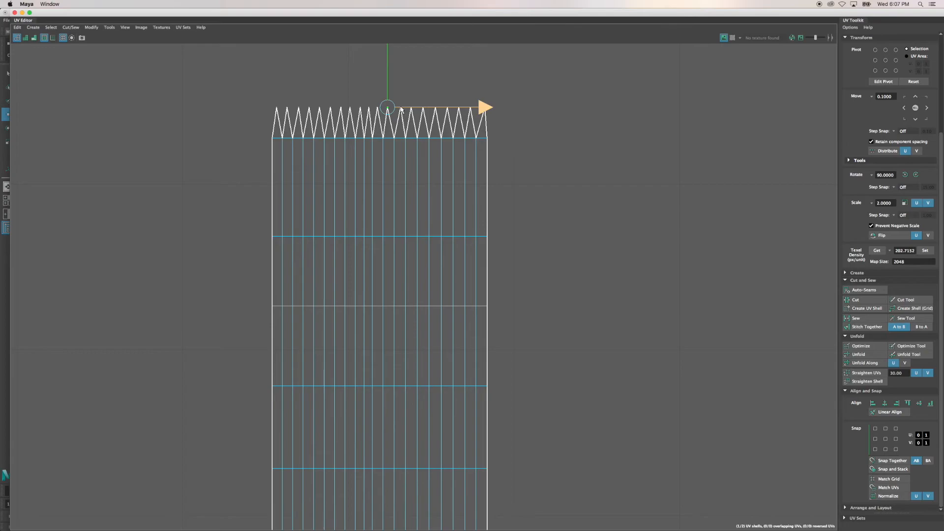
{"action": "left_click", "coordinate": [436, 88]}
{"action": "scroll", "coordinate": [441, 213], "scroll_direction": "down", "scroll_amount": 4}
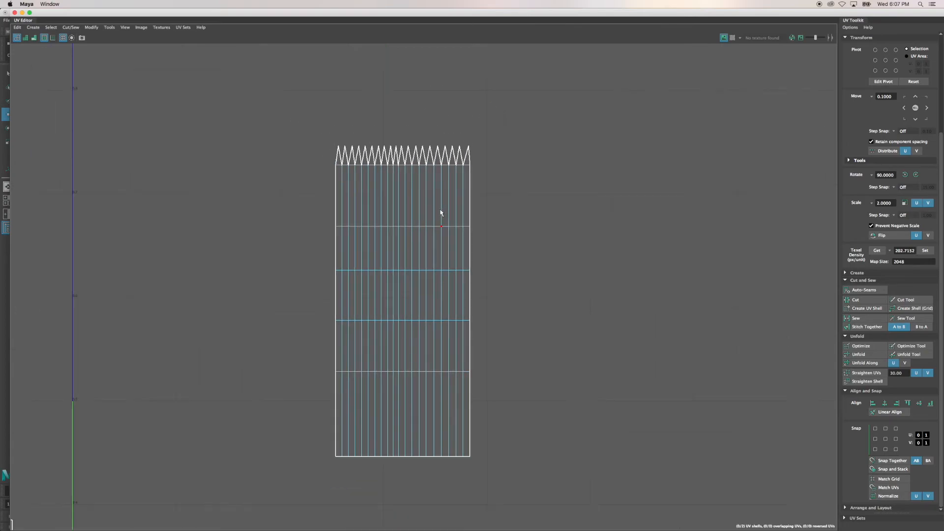
Step: Shift the left half of the stem shell's columns slightly left to even out the narrow column spacing in the middle
{"action": "middle_click_drag", "start_coordinate": [439, 364], "coordinate": [495, 331], "text": "alt"}
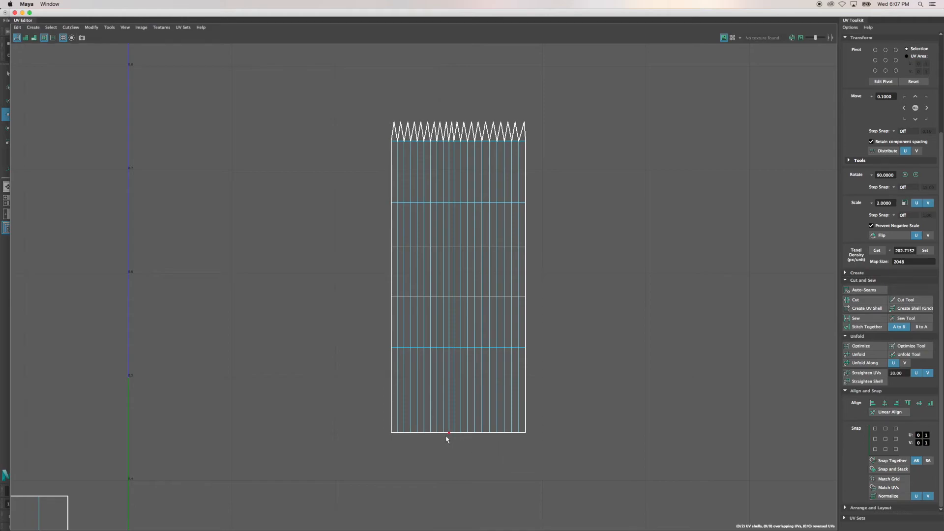
{"action": "left_click_drag", "start_coordinate": [447, 437], "coordinate": [389, 112]}
{"action": "left_click_drag", "start_coordinate": [512, 280], "coordinate": [513, 280]}
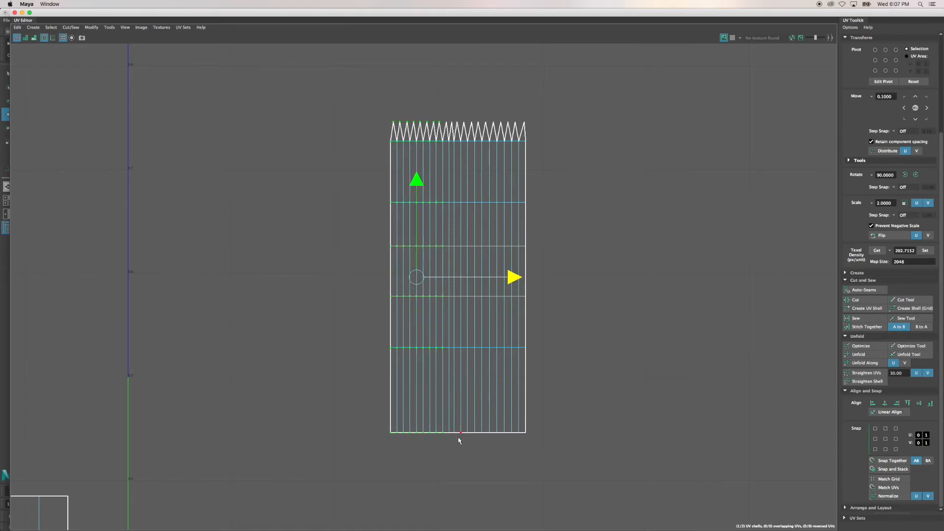
{"action": "left_click_drag", "start_coordinate": [452, 436], "coordinate": [391, 140]}
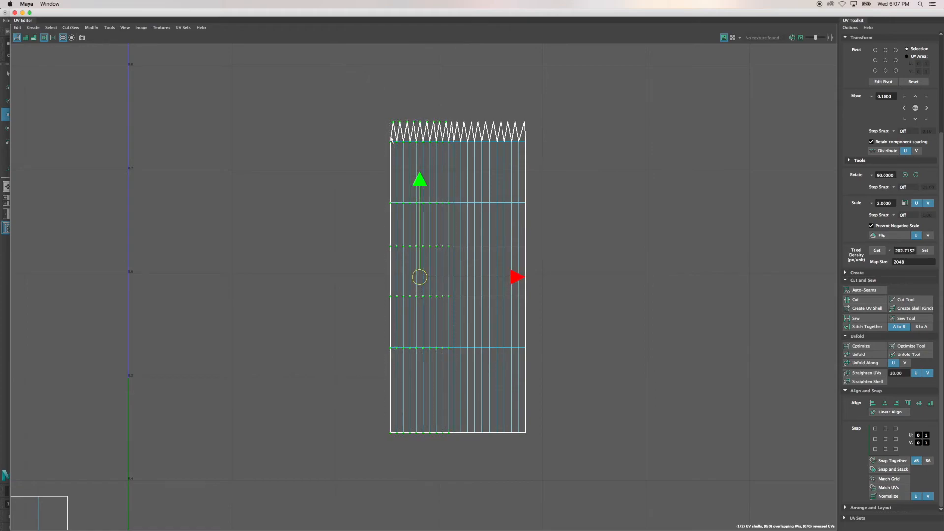
{"action": "left_click_drag", "start_coordinate": [519, 278], "coordinate": [516, 279]}
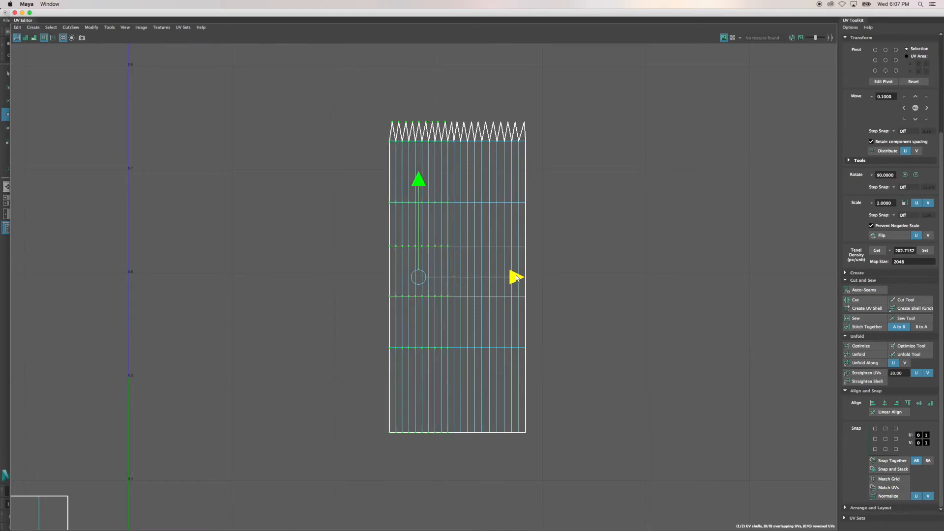
{"action": "left_click", "coordinate": [551, 174]}
{"action": "left_click", "coordinate": [434, 302]}
{"action": "left_click", "coordinate": [564, 257]}
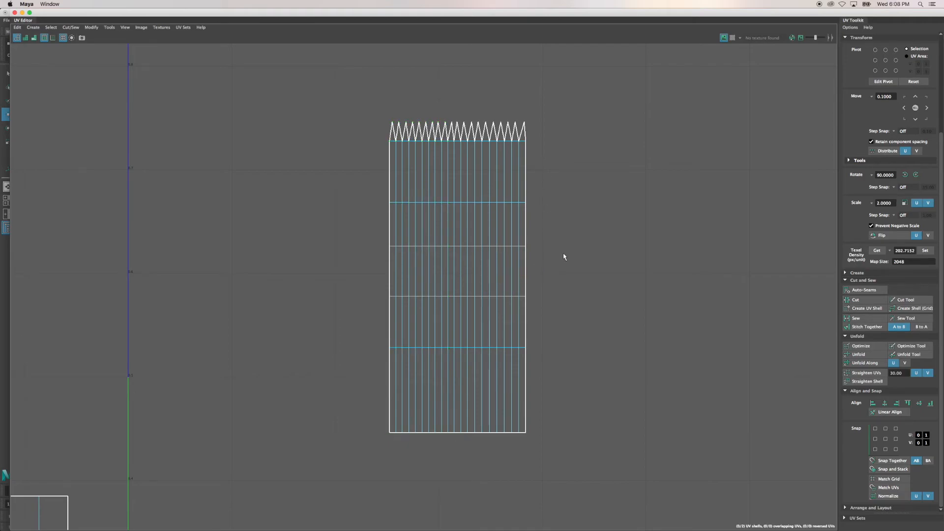
{"action": "left_click", "coordinate": [442, 300]}
{"action": "left_click", "coordinate": [374, 332]}
Step: Move the apple body's UV shell into the lower right corner of the 0 to 1 UV tile
{"action": "scroll", "coordinate": [354, 344], "scroll_direction": "down", "scroll_amount": 5}
{"action": "scroll", "coordinate": [353, 354], "scroll_direction": "down", "scroll_amount": 3}
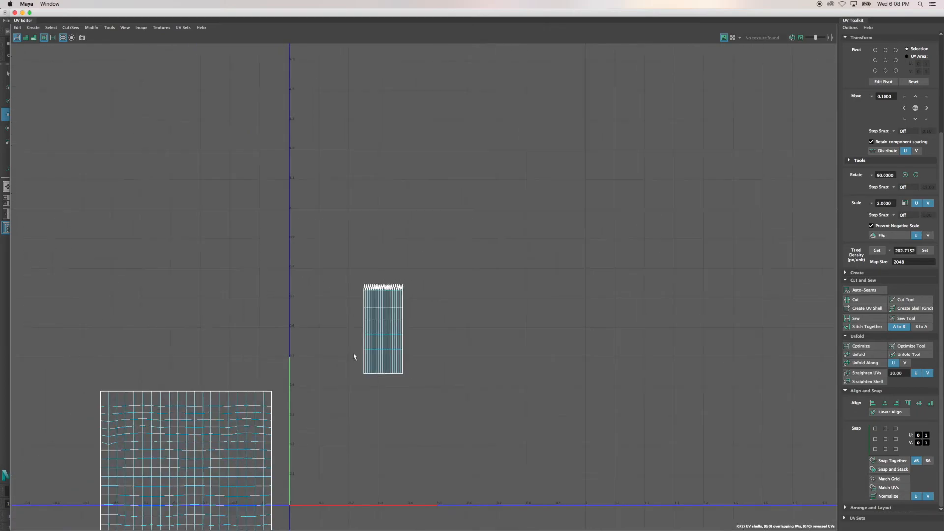
{"action": "key", "text": "space"}
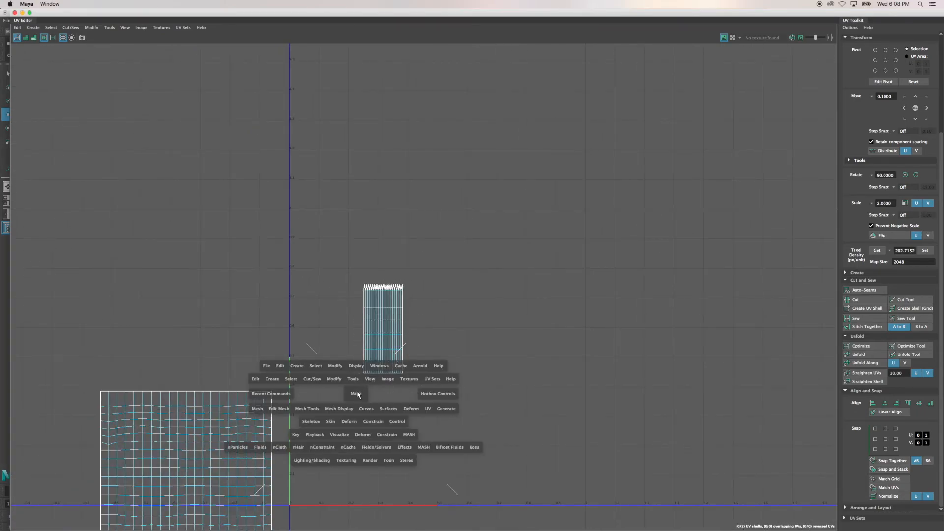
{"action": "middle_click_drag", "start_coordinate": [368, 377], "coordinate": [428, 285], "text": "alt"}
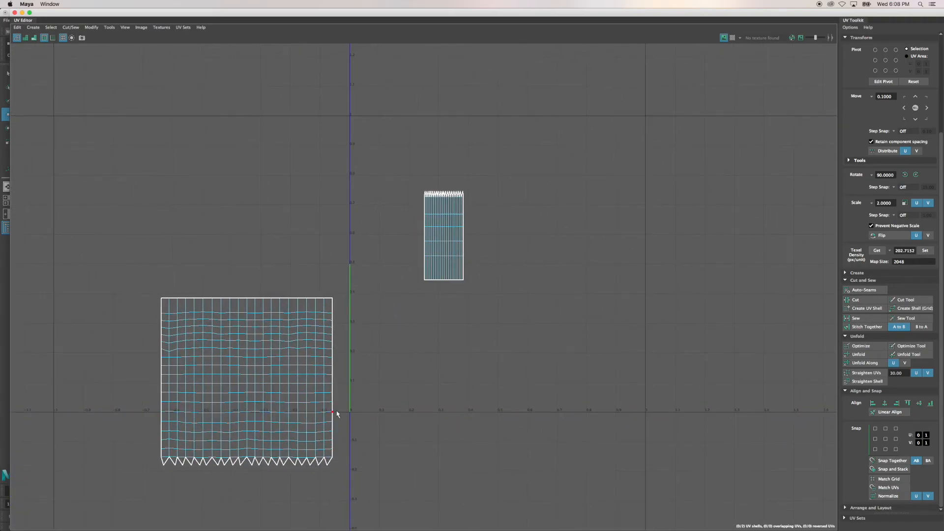
{"action": "right_click_drag", "start_coordinate": [247, 357], "coordinate": [231, 348]}
{"action": "left_click", "coordinate": [249, 368]}
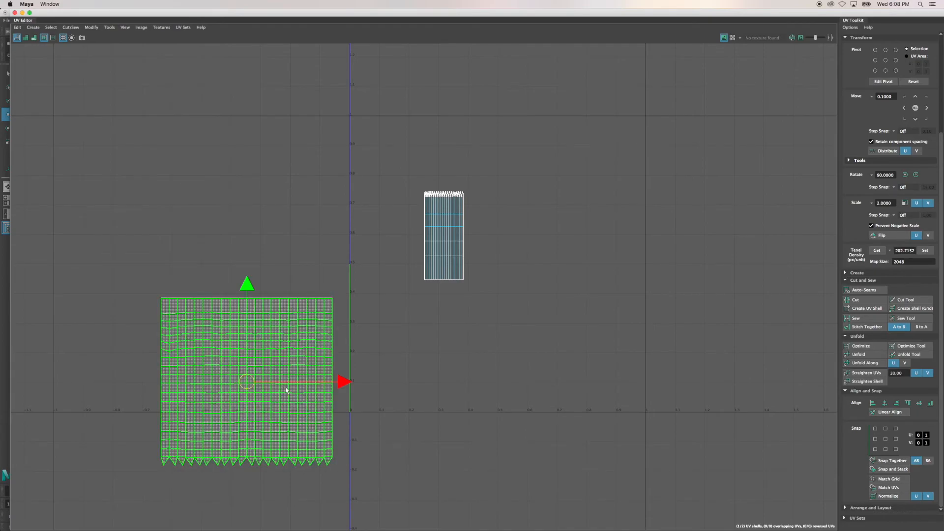
{"action": "left_click_drag", "start_coordinate": [249, 382], "coordinate": [558, 328]}
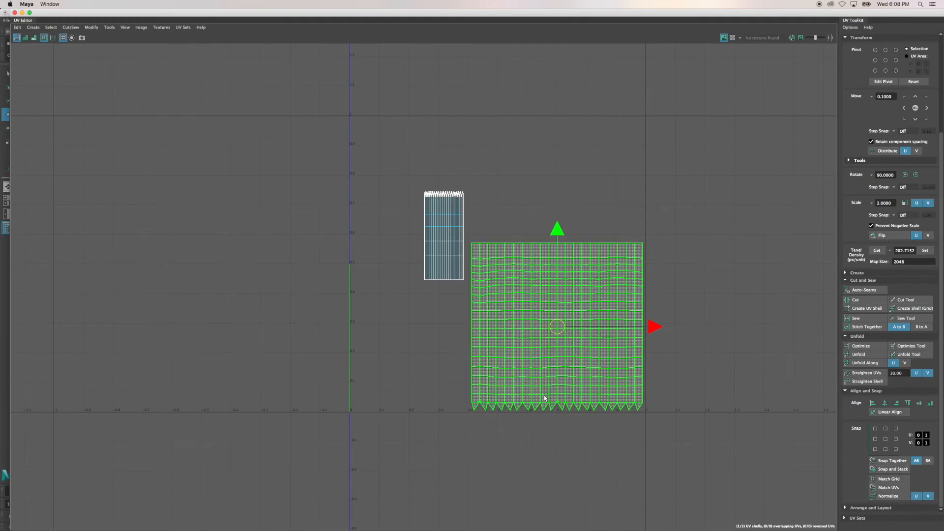
{"action": "scroll", "coordinate": [573, 411], "scroll_direction": "up", "scroll_amount": 4}
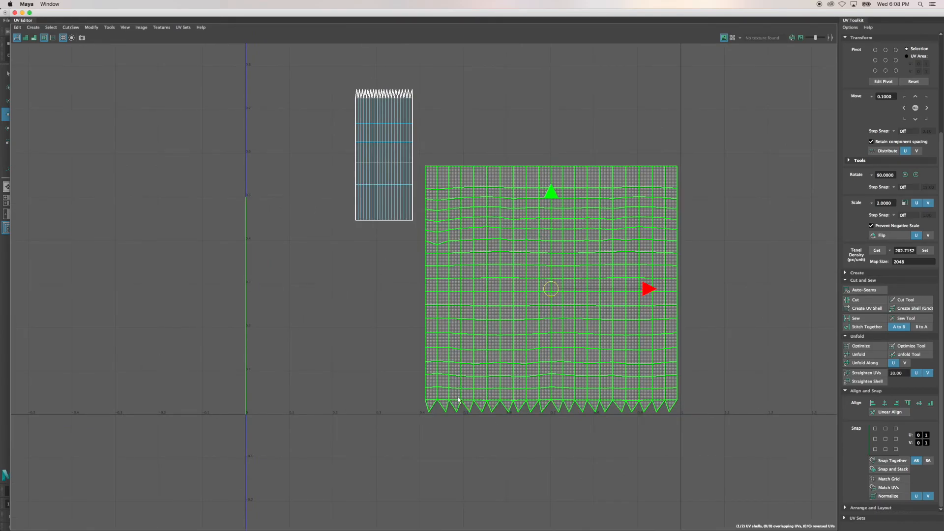
{"action": "scroll", "coordinate": [459, 398], "scroll_direction": "up", "scroll_amount": 3}
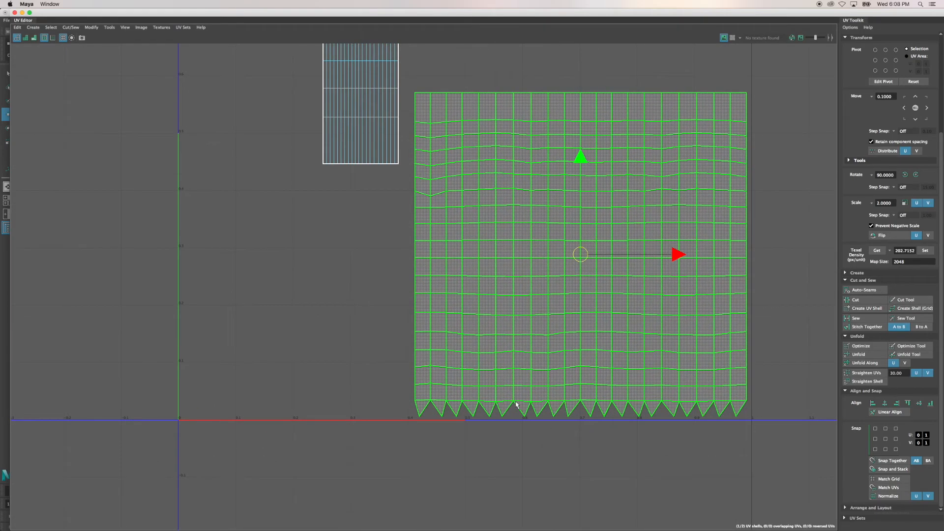
{"action": "scroll", "coordinate": [469, 367], "scroll_direction": "down", "scroll_amount": 4}
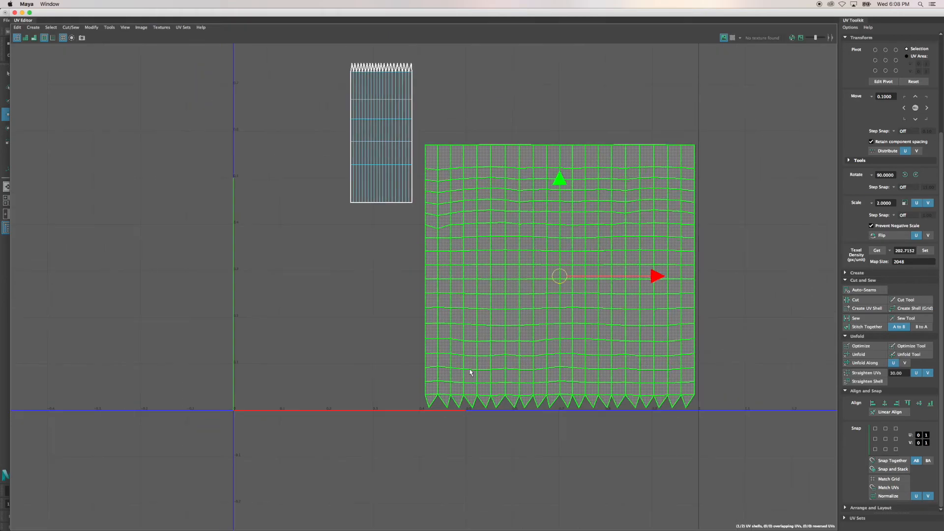
Step: Rotate the stem shell 90 degrees clockwise and place it just above the apple body shell inside the tile
{"action": "middle_click_drag", "start_coordinate": [501, 139], "coordinate": [492, 219], "text": "alt"}
{"action": "left_click", "coordinate": [410, 272]}
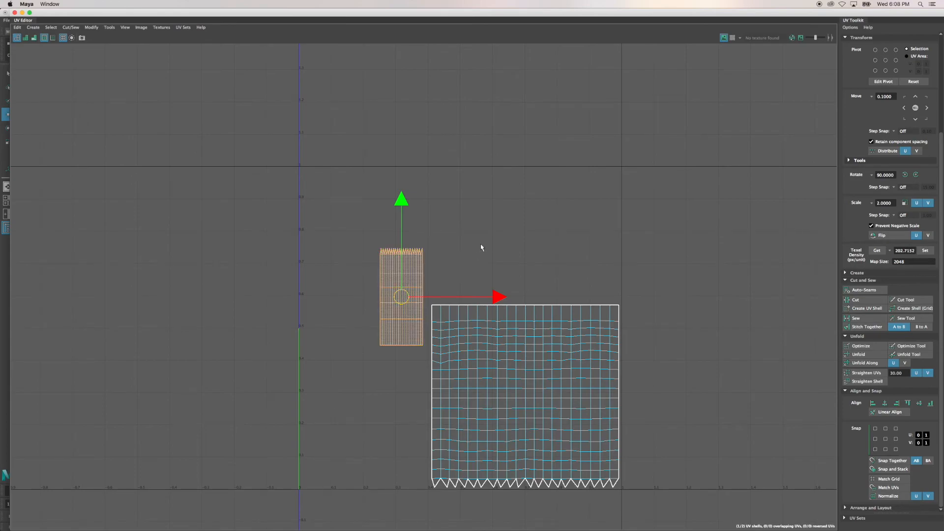
{"action": "key", "text": "e"}
{"action": "mouse_move", "coordinate": [447, 220]}
{"action": "left_mouse_down"}
{"action": "mouse_move", "coordinate": [553, 343]}
{"action": "mouse_move", "coordinate": [544, 379]}
{"action": "left_mouse_up"}
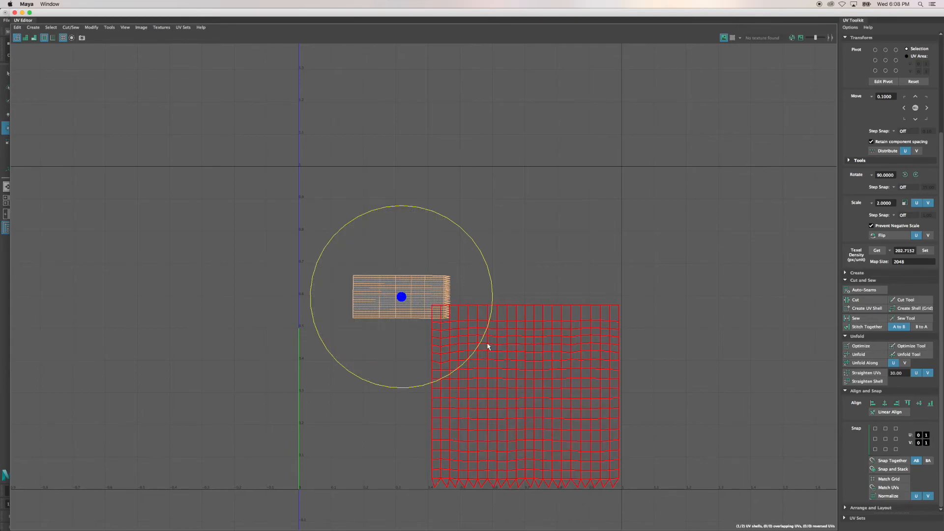
{"action": "key", "text": "w"}
{"action": "left_click_drag", "start_coordinate": [401, 299], "coordinate": [547, 282]}
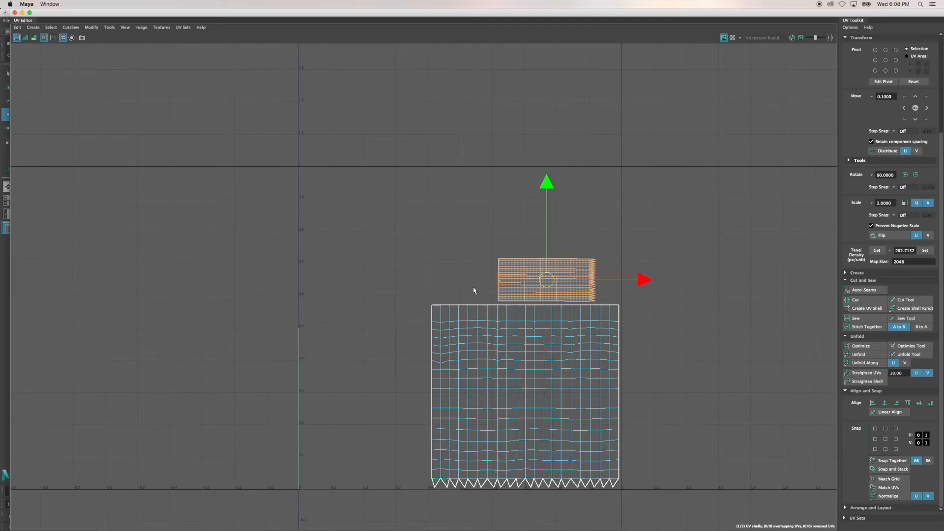
Step: Minimize the UV Editor and return the apple to object selection mode
{"action": "right_click", "coordinate": [466, 303]}
{"action": "left_click", "coordinate": [22, 13]}
{"action": "right_click_drag", "start_coordinate": [356, 209], "coordinate": [389, 197]}
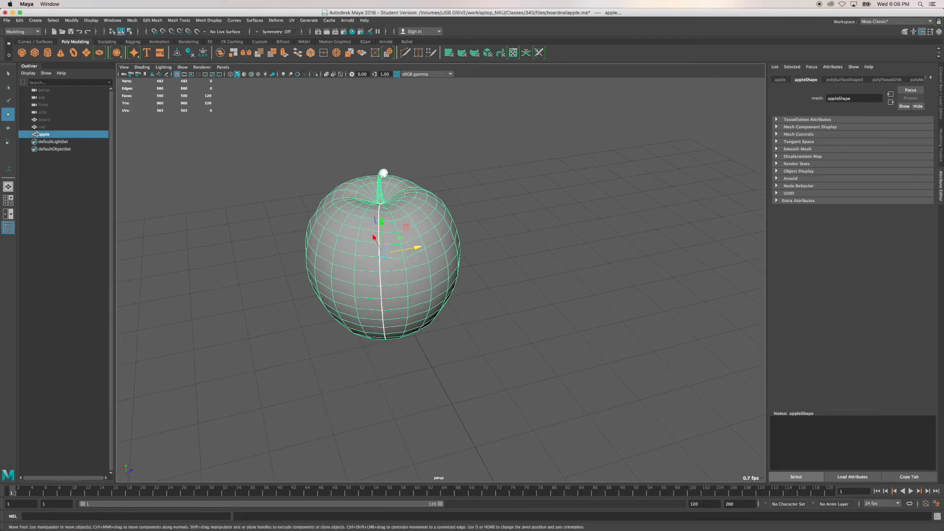
Step: Unhide the board and nail objects so that they show alongside the apple
{"action": "left_click", "coordinate": [47, 120]}
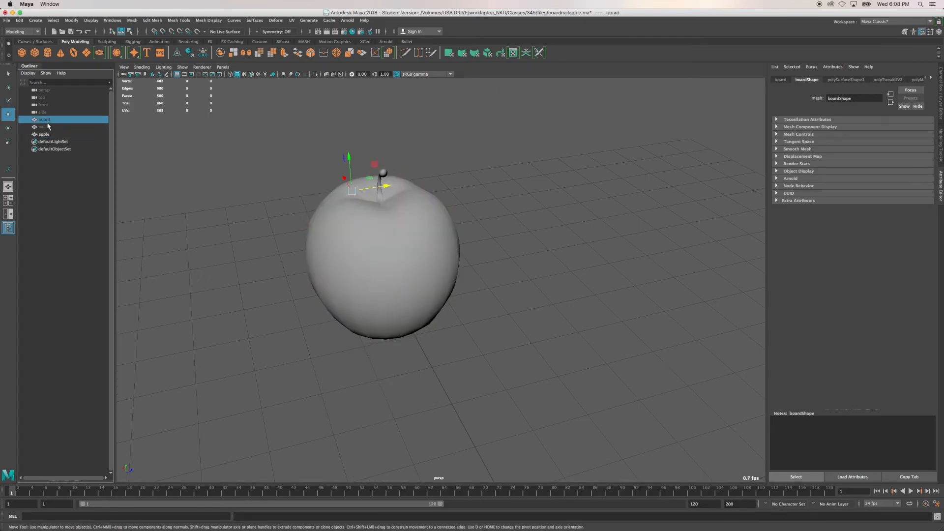
{"action": "left_click", "coordinate": [48, 126], "text": "shift"}
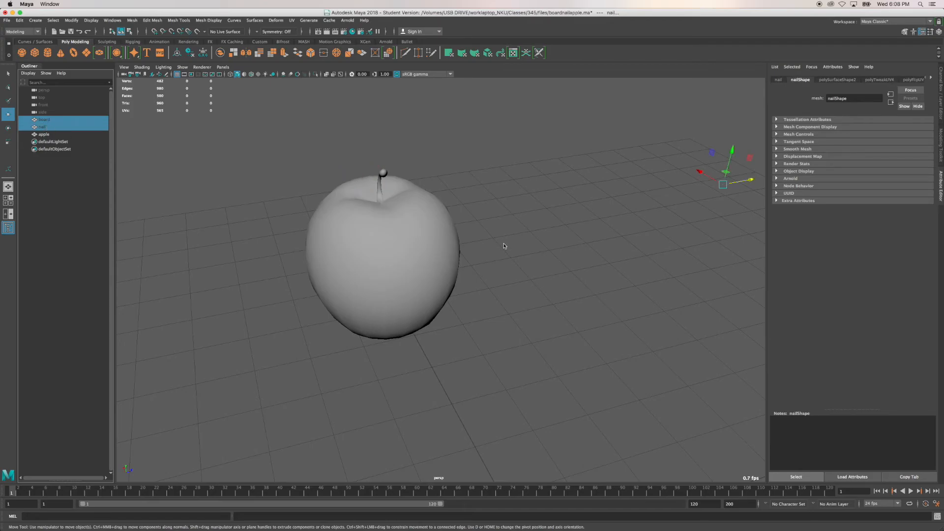
{"action": "key", "text": "shift+h"}
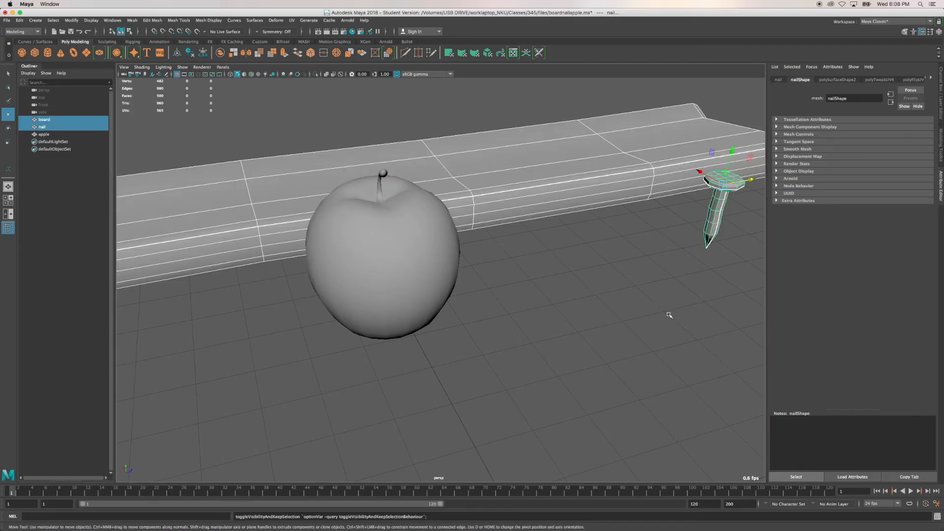
Step: Select the board, nail and apple together and show all their UV shells in the UV Editor
{"action": "left_click_drag", "start_coordinate": [408, 146], "coordinate": [454, 186]}
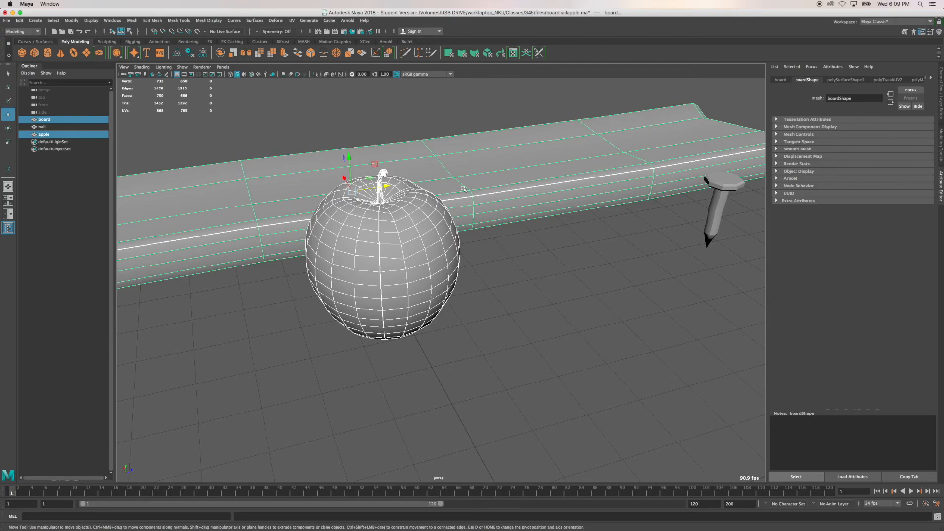
{"action": "left_click_drag", "start_coordinate": [379, 142], "coordinate": [726, 342]}
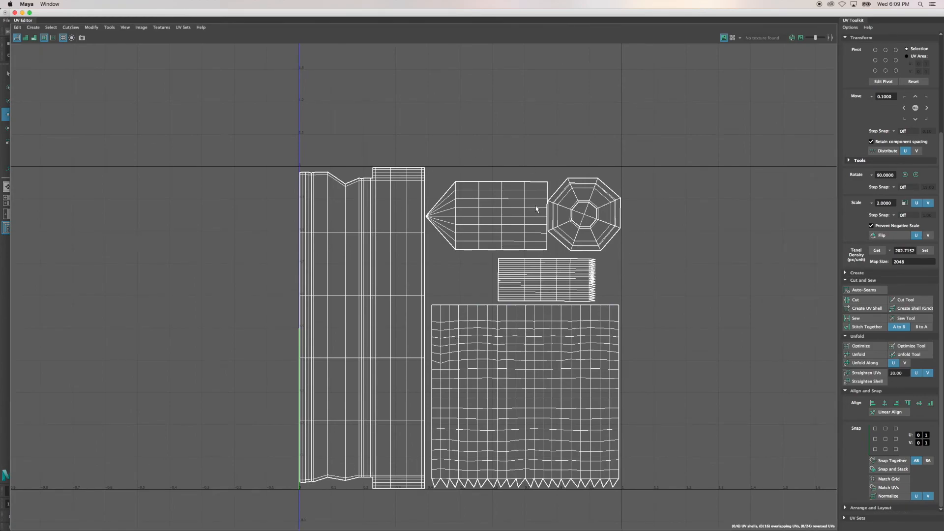
{"action": "scroll", "coordinate": [648, 316], "scroll_direction": "up", "scroll_amount": 5}
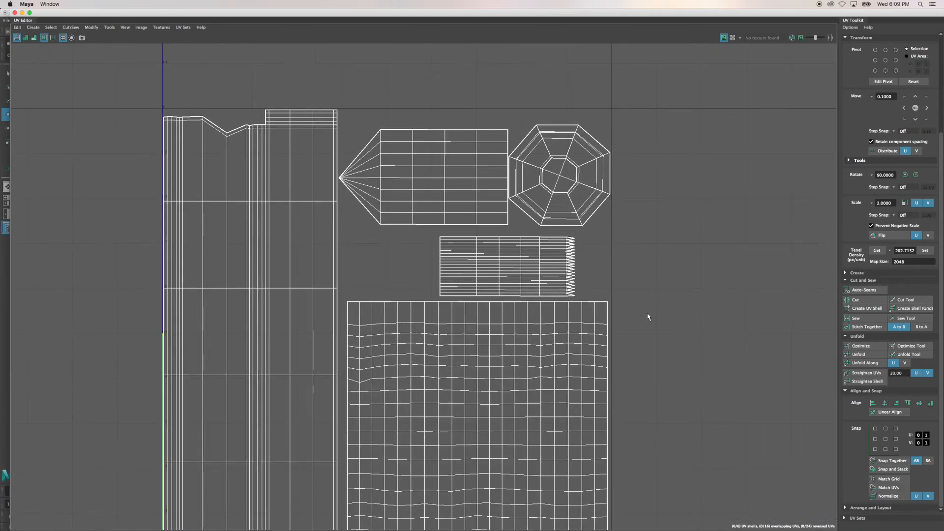
{"action": "middle_click_drag", "start_coordinate": [588, 316], "coordinate": [600, 234], "text": "alt"}
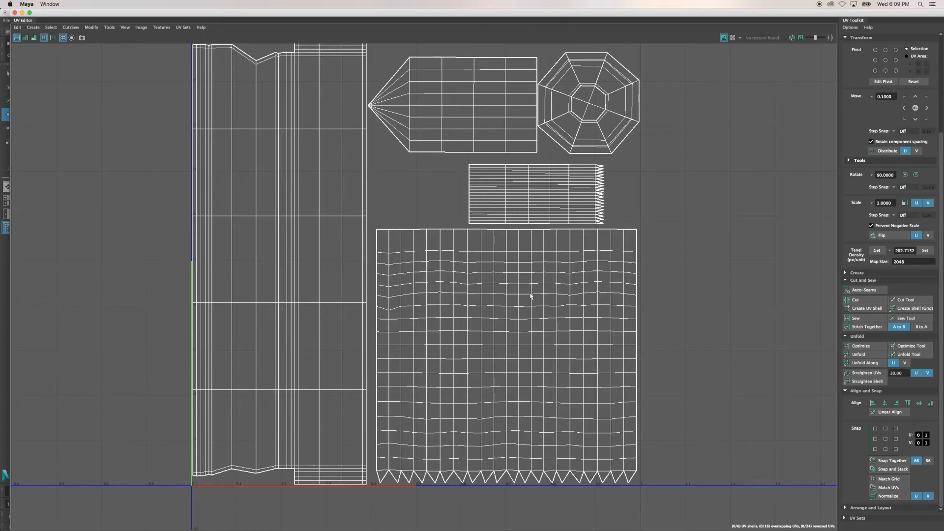
Step: Select the apple body's UV shell and nudge it slightly up and left, away from the tile's lower right corner
{"action": "right_click_drag", "start_coordinate": [616, 292], "coordinate": [582, 281]}
{"action": "left_click", "coordinate": [556, 299]}
{"action": "left_click", "coordinate": [510, 315]}
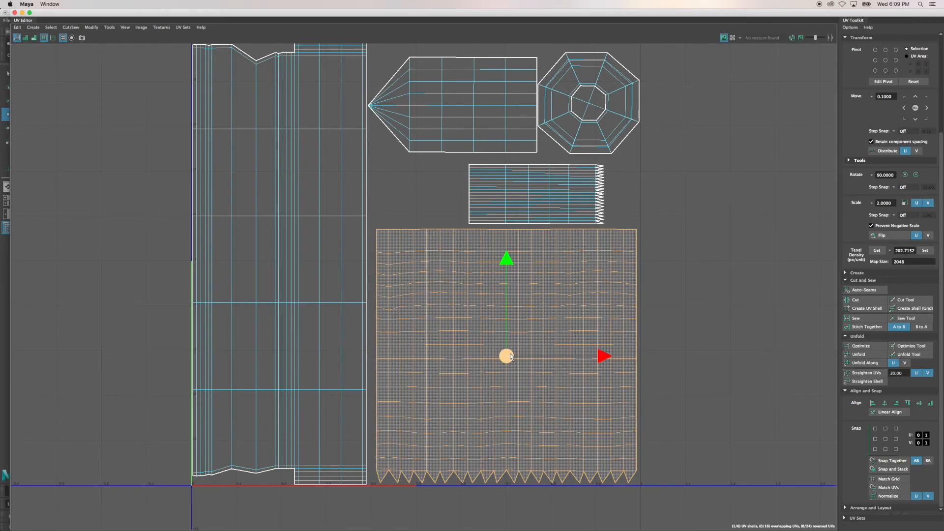
{"action": "left_click_drag", "start_coordinate": [510, 356], "coordinate": [509, 354]}
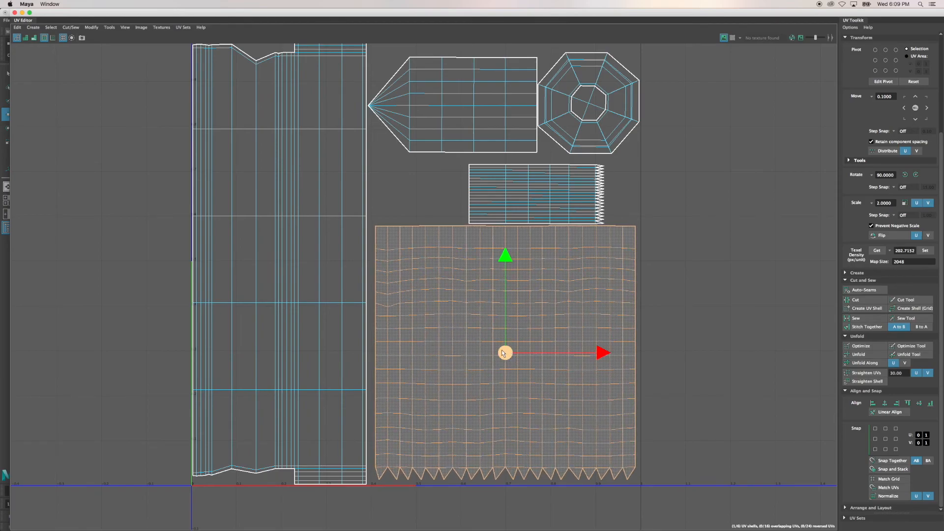
{"action": "left_click_drag", "start_coordinate": [509, 358], "coordinate": [504, 356]}
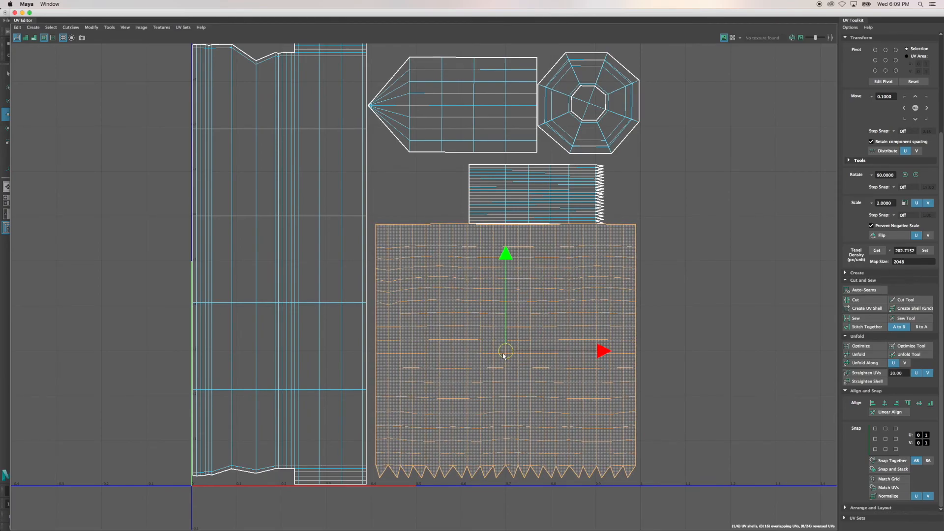
Step: Center the stem shell above the apple body shell and scale it up slightly in the gap below the nail shells
{"action": "left_click", "coordinate": [538, 195]}
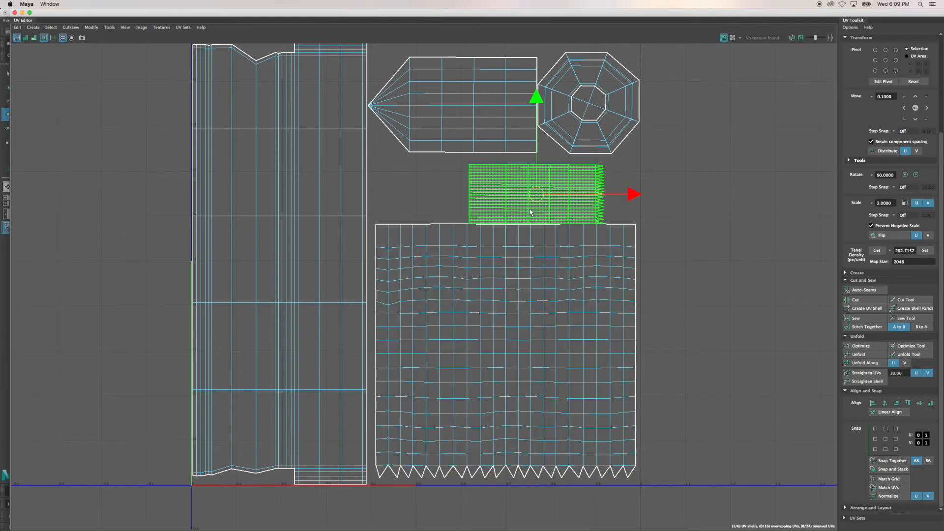
{"action": "left_click_drag", "start_coordinate": [538, 196], "coordinate": [513, 188]}
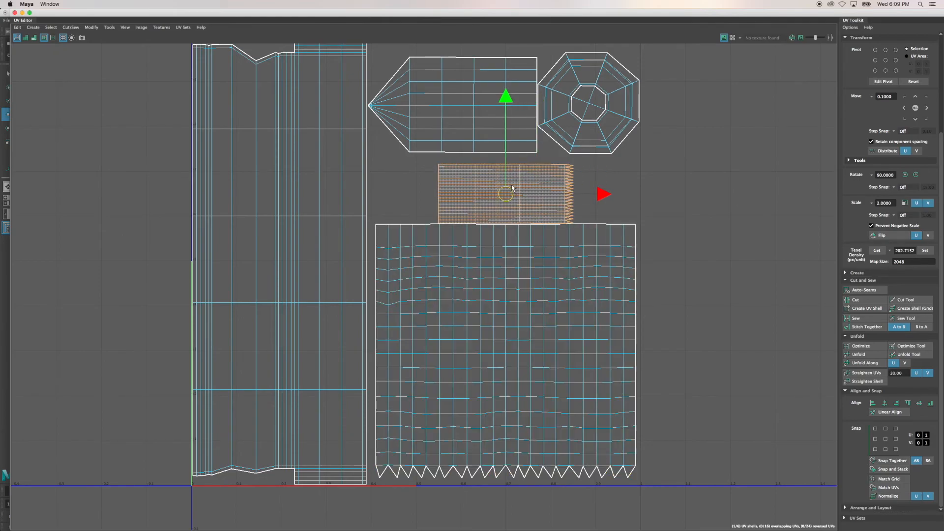
{"action": "left_click_drag", "start_coordinate": [505, 182], "coordinate": [505, 179]}
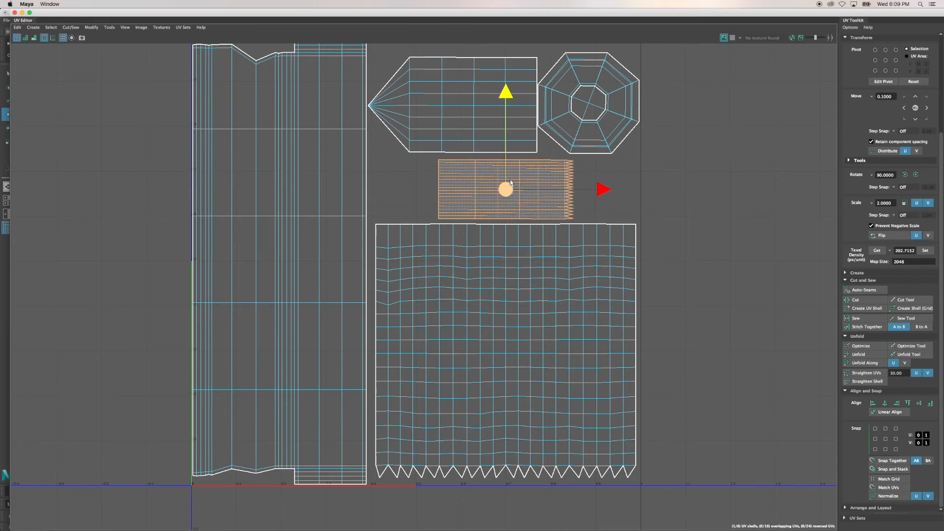
{"action": "key", "text": "r"}
{"action": "left_click_drag", "start_coordinate": [508, 189], "coordinate": [519, 185]}
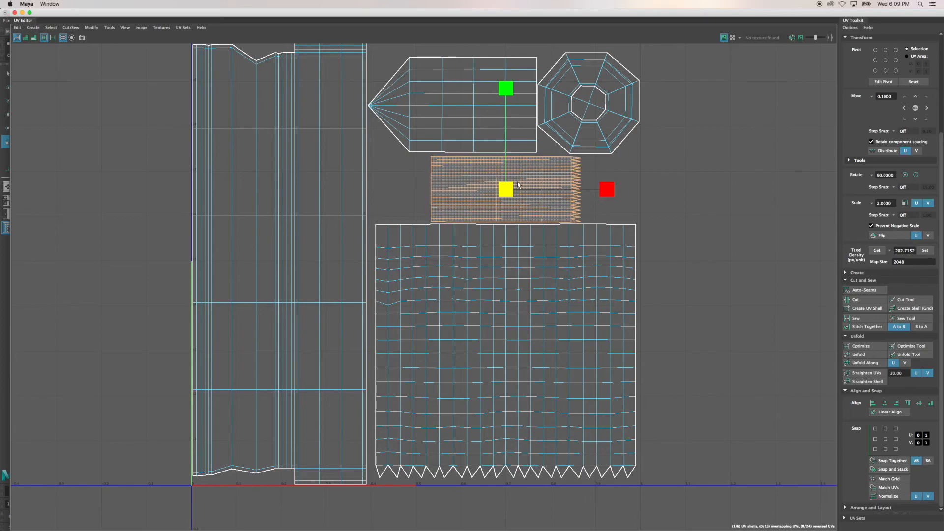
{"action": "left_click_drag", "start_coordinate": [518, 183], "coordinate": [518, 182]}
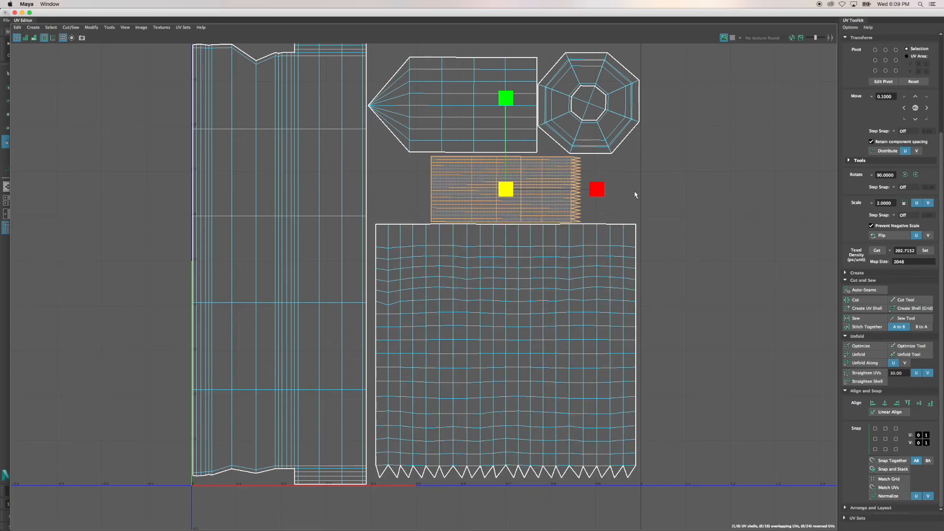
{"action": "key", "text": "w"}
{"action": "left_click_drag", "start_coordinate": [507, 174], "coordinate": [507, 172]}
Step: Scale the apple body shell up slightly and shift it left to fit between the board shell and the tile's right edge
{"action": "left_click", "coordinate": [509, 294]}
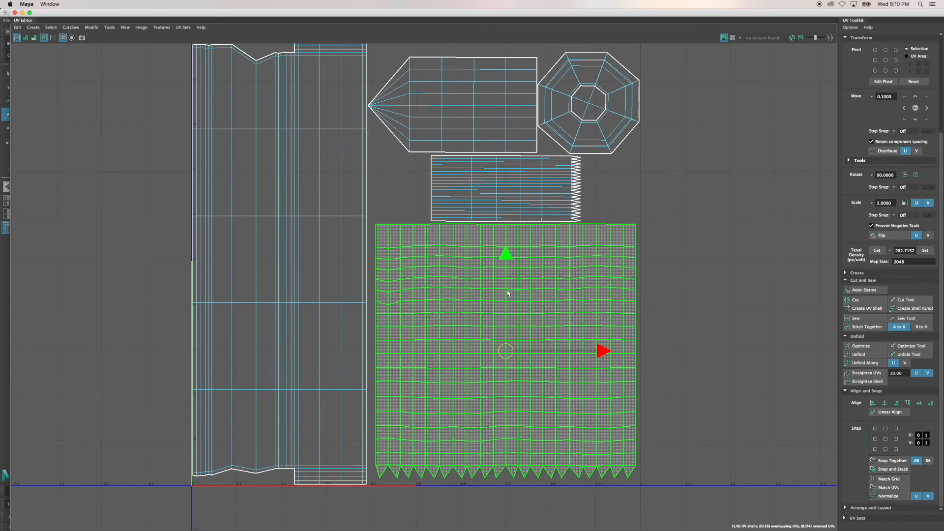
{"action": "key", "text": "r"}
{"action": "left_click_drag", "start_coordinate": [512, 350], "coordinate": [515, 347]}
{"action": "key", "text": "w"}
{"action": "left_click_drag", "start_coordinate": [604, 352], "coordinate": [602, 352]}
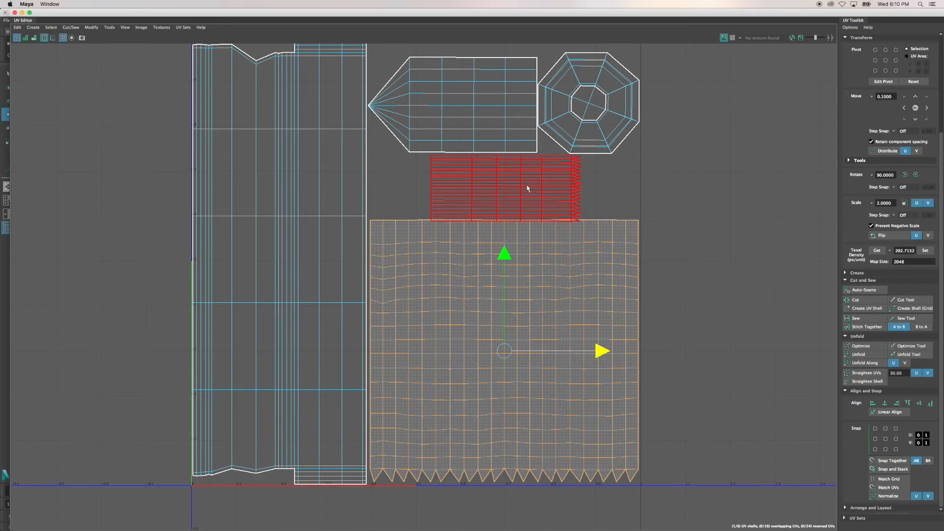
Step: Move the nail shells up to the tile's top edge and raise the stem shell clear of the apple body shell
{"action": "middle_click_drag", "start_coordinate": [536, 196], "coordinate": [533, 300], "text": "alt"}
{"action": "left_click_drag", "start_coordinate": [458, 132], "coordinate": [572, 199]}
{"action": "left_click_drag", "start_coordinate": [503, 115], "coordinate": [505, 101]}
{"action": "left_click", "coordinate": [503, 284]}
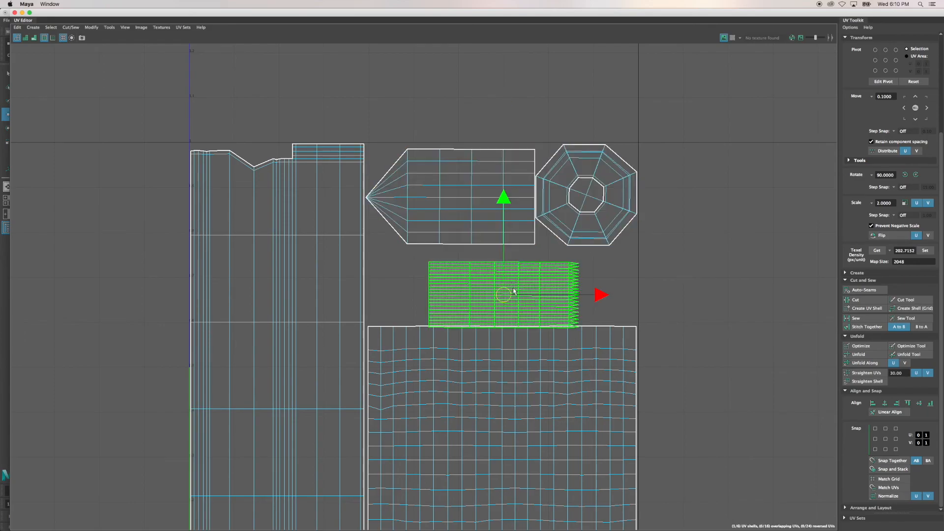
{"action": "left_click_drag", "start_coordinate": [504, 281], "coordinate": [504, 274]}
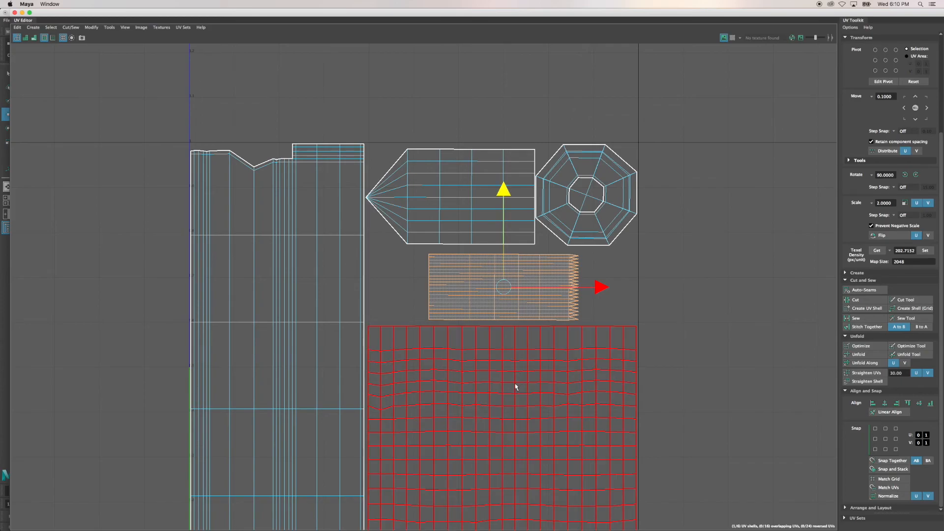
Step: Fine-tune the apple body shell's scale and horizontal position so it spans the space beside the board shell
{"action": "left_click", "coordinate": [525, 408]}
{"action": "key", "text": "r"}
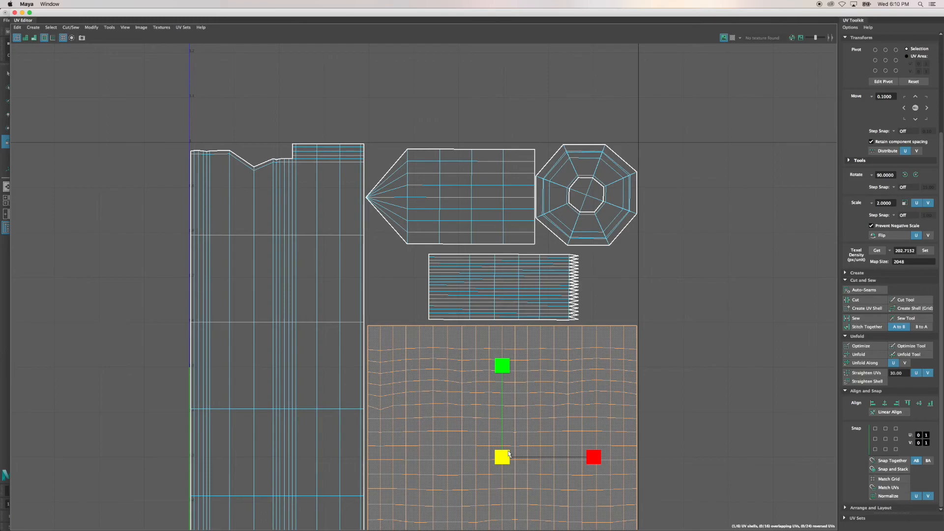
{"action": "key", "text": "w"}
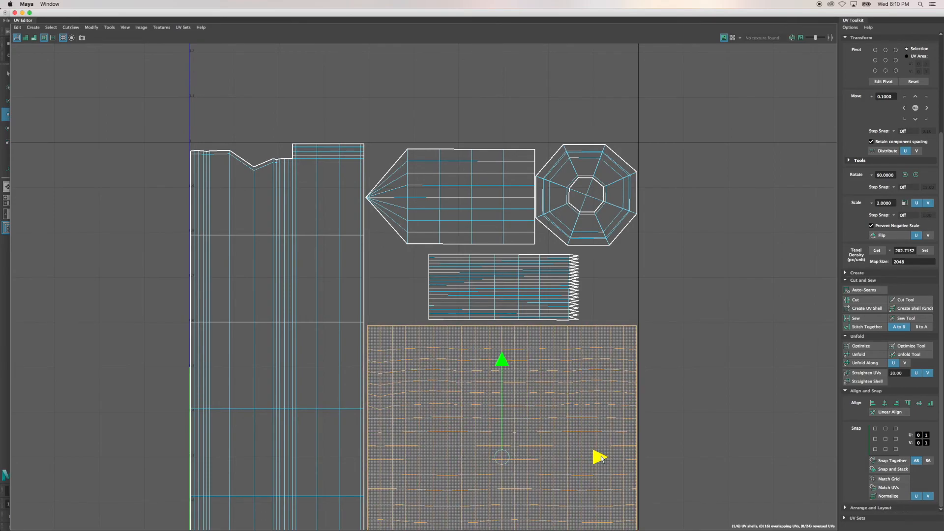
{"action": "middle_click_drag", "start_coordinate": [590, 449], "coordinate": [587, 318], "text": "alt"}
{"action": "middle_click_drag", "start_coordinate": [549, 367], "coordinate": [551, 398], "text": "alt"}
Step: Nudge the stem shell up to center it between the nail shells and the apple body shell
{"action": "left_click", "coordinate": [491, 203]}
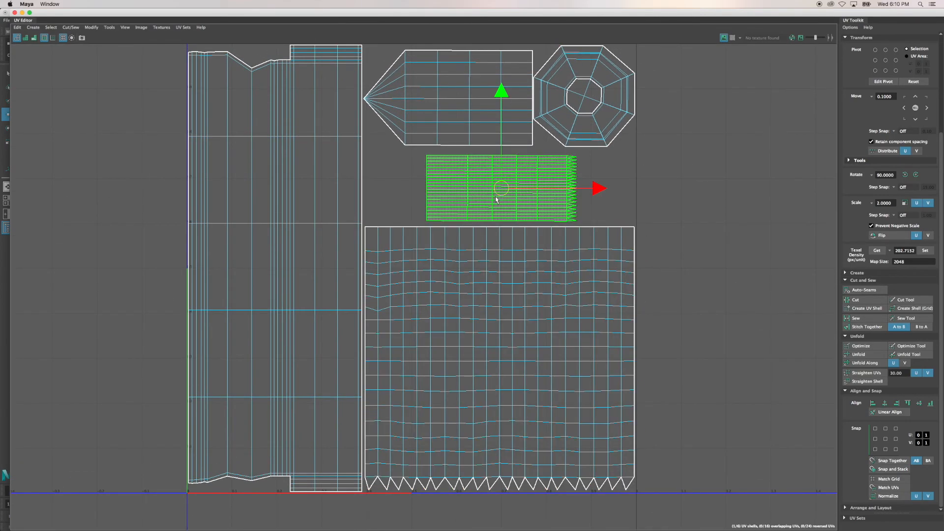
{"action": "left_click_drag", "start_coordinate": [502, 152], "coordinate": [502, 152]}
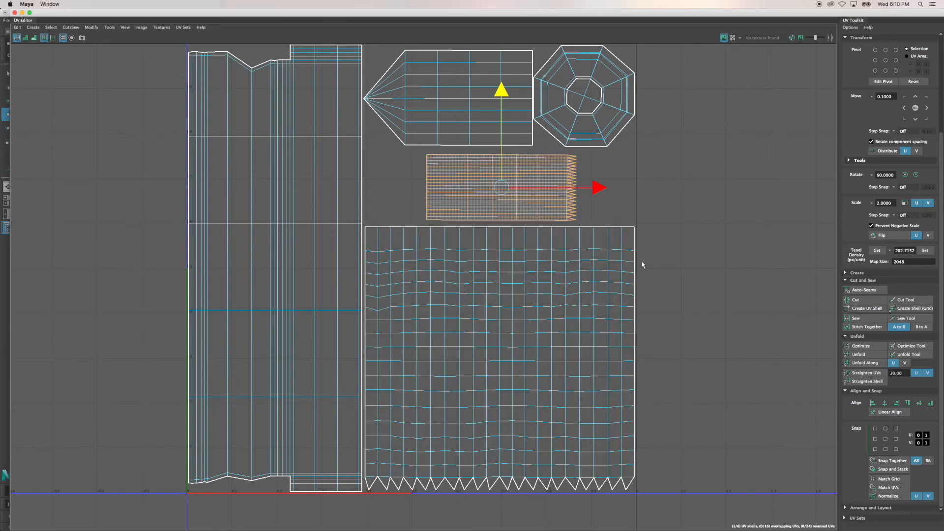
{"action": "middle_click_drag", "start_coordinate": [703, 199], "coordinate": [679, 246], "text": "alt"}
Step: Get the apple body shell's texel density at map size 2048 and apply it to the stem shell
{"action": "left_click", "coordinate": [529, 359]}
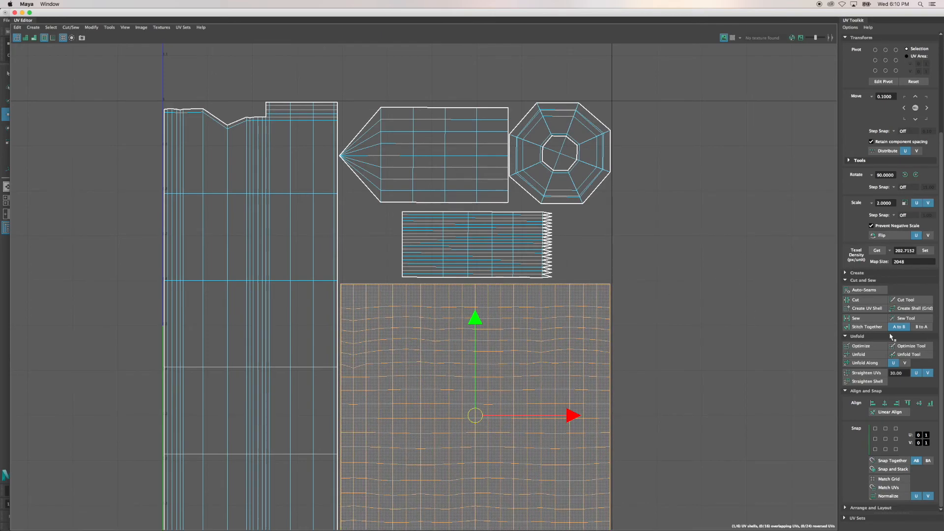
{"action": "scroll", "coordinate": [891, 336], "scroll_direction": "up", "scroll_amount": 3}
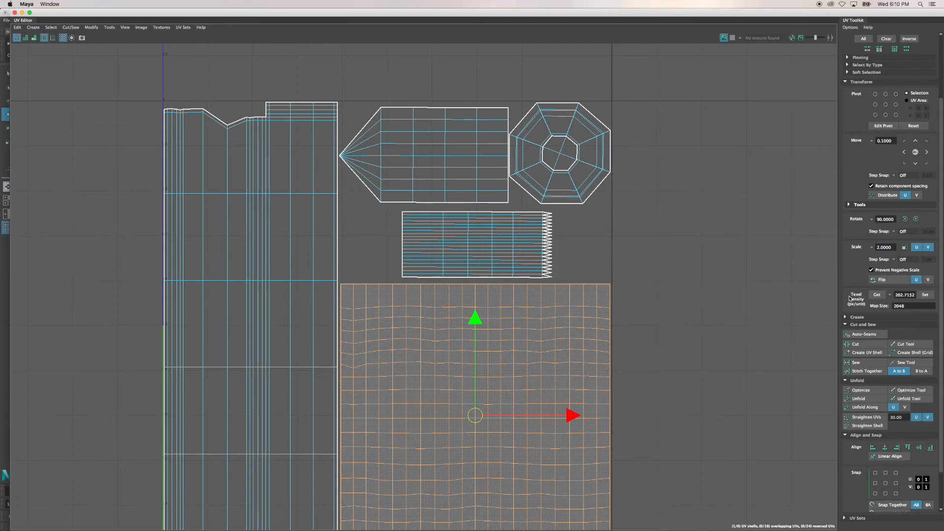
{"action": "left_click", "coordinate": [532, 318]}
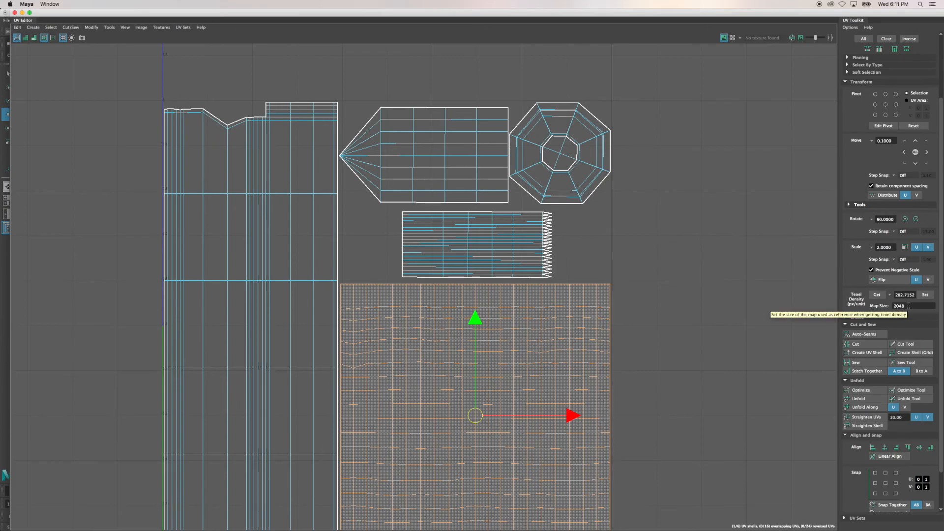
{"action": "left_click", "coordinate": [878, 296]}
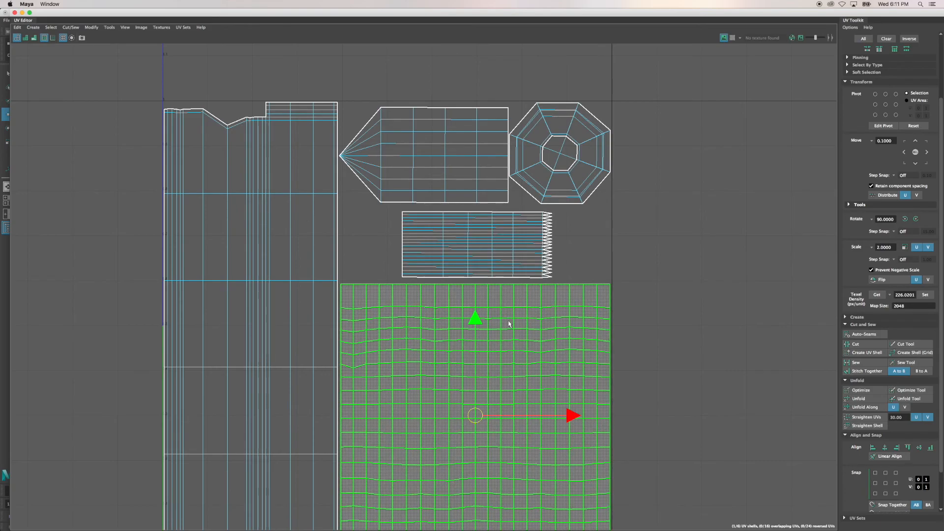
{"action": "left_click", "coordinate": [504, 256]}
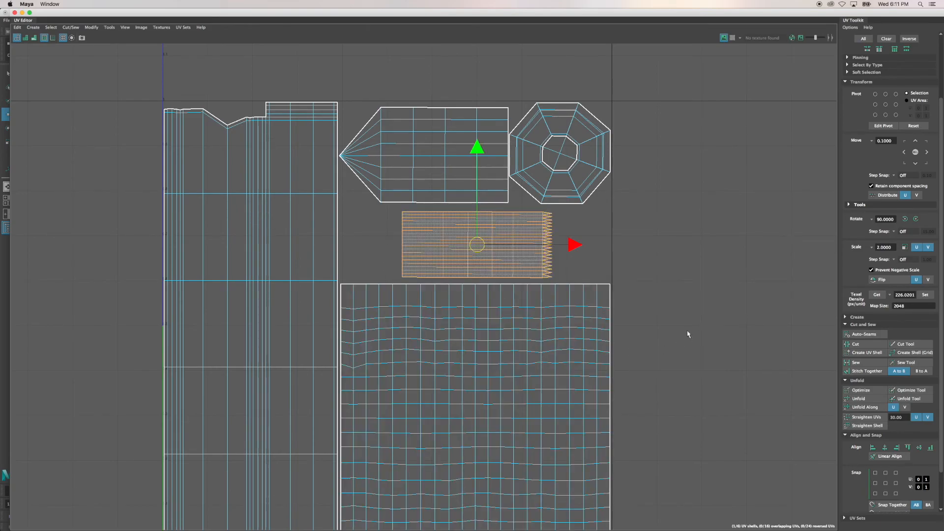
{"action": "left_click", "coordinate": [926, 295]}
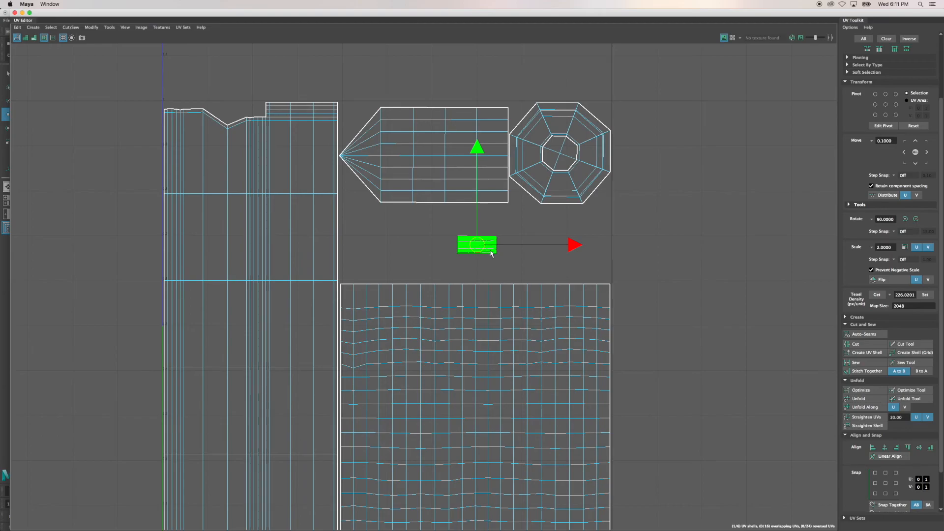
Step: Scale the stem shell up uniformly to fill the gap above the apple body shell and nudge it up slightly
{"action": "scroll", "coordinate": [493, 253], "scroll_direction": "up", "scroll_amount": 5}
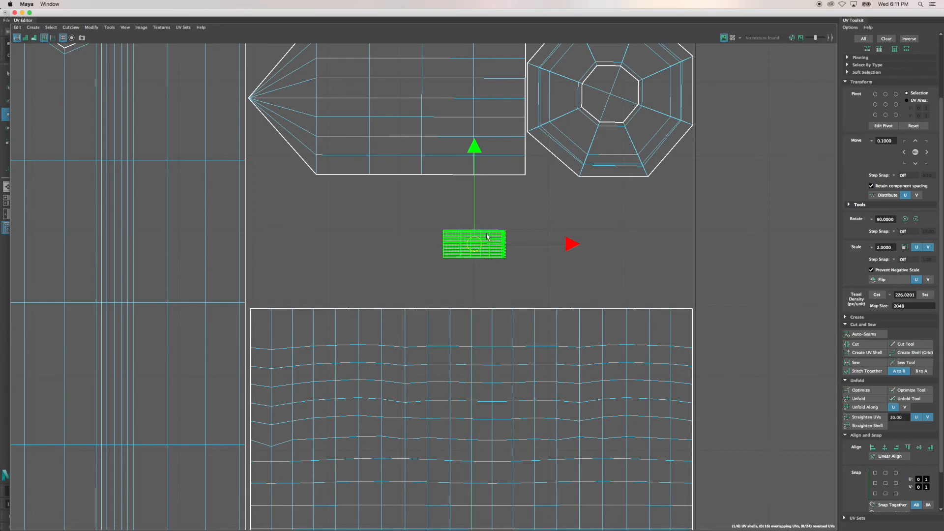
{"action": "key", "text": "r"}
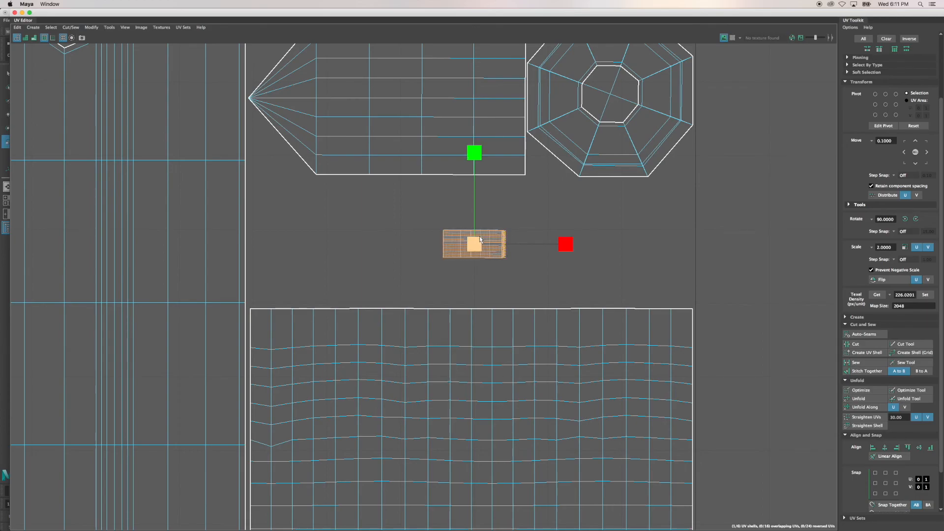
{"action": "scroll", "coordinate": [567, 190], "scroll_direction": "down", "scroll_amount": 5}
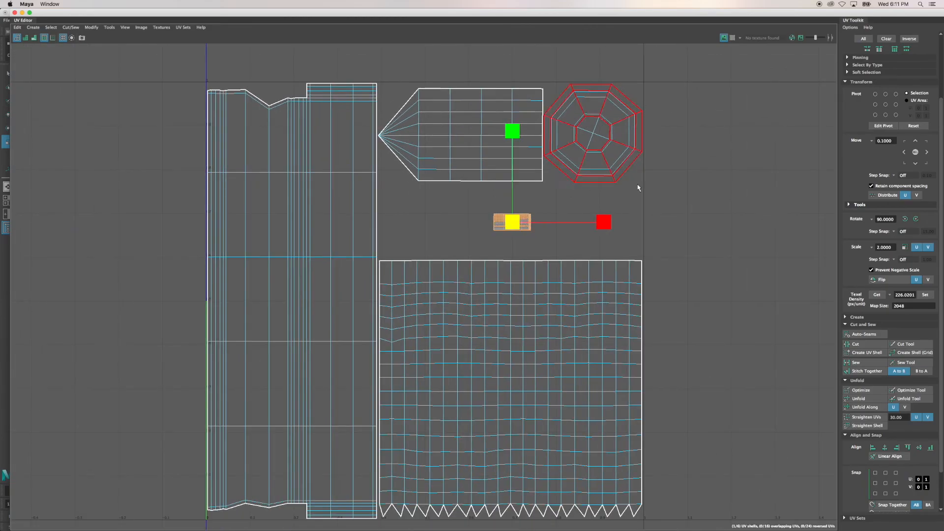
{"action": "left_click_drag", "start_coordinate": [516, 222], "coordinate": [807, 65]}
{"action": "left_click_drag", "start_coordinate": [524, 218], "coordinate": [529, 212]}
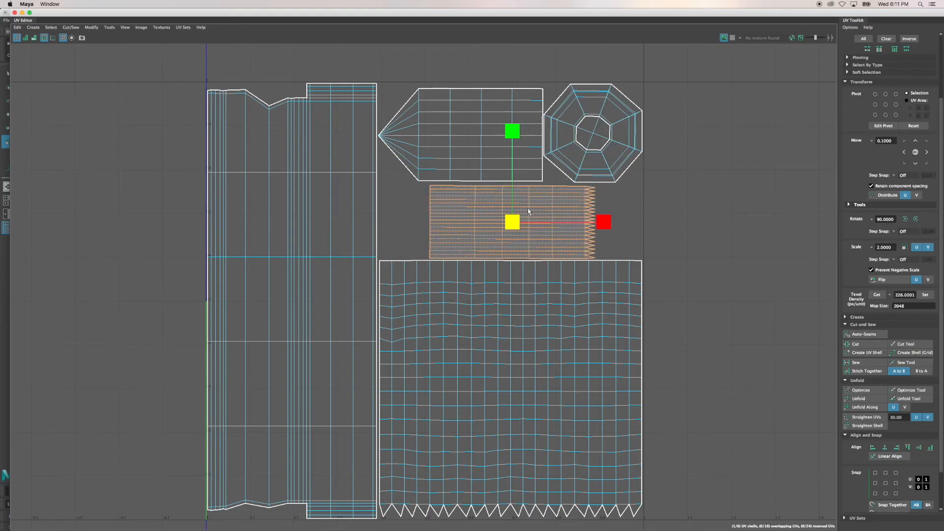
{"action": "key", "text": "w"}
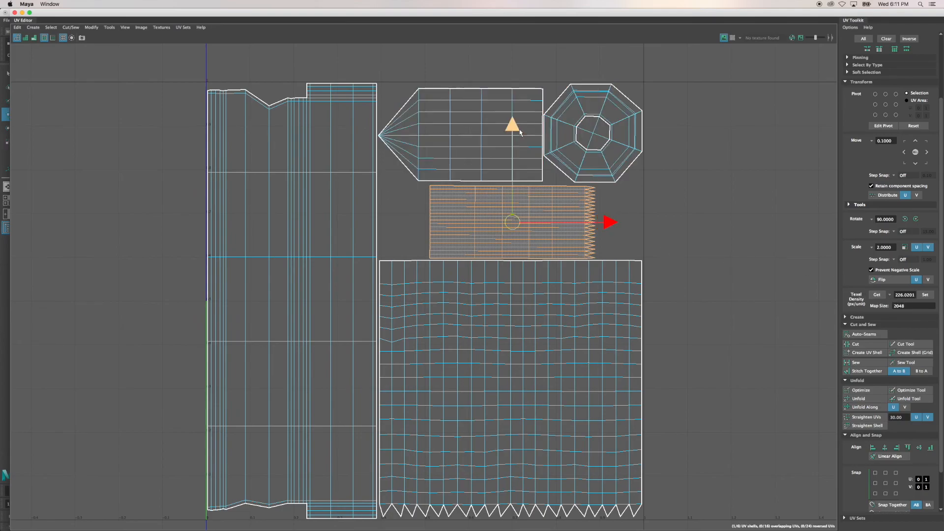
{"action": "left_click_drag", "start_coordinate": [514, 129], "coordinate": [514, 128]}
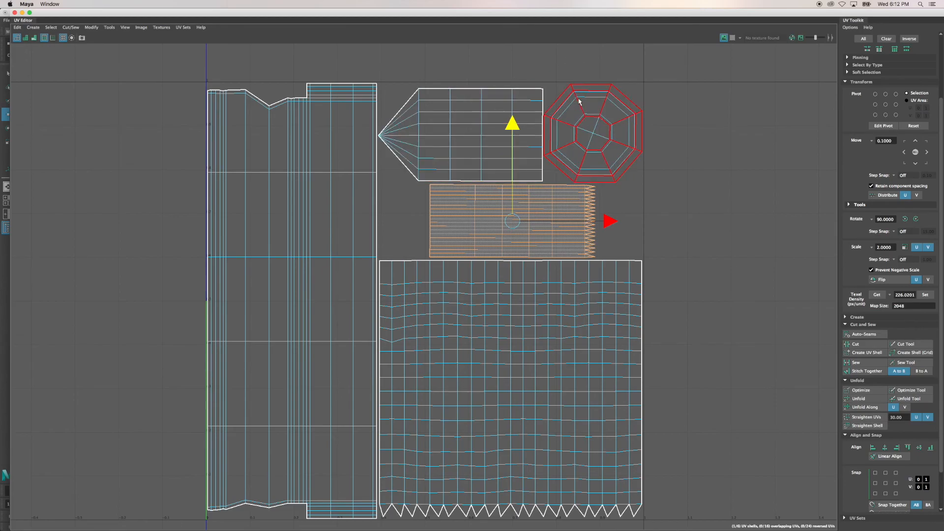
Step: Select the nail head's UV shell and get its texel density
{"action": "left_click", "coordinate": [614, 113]}
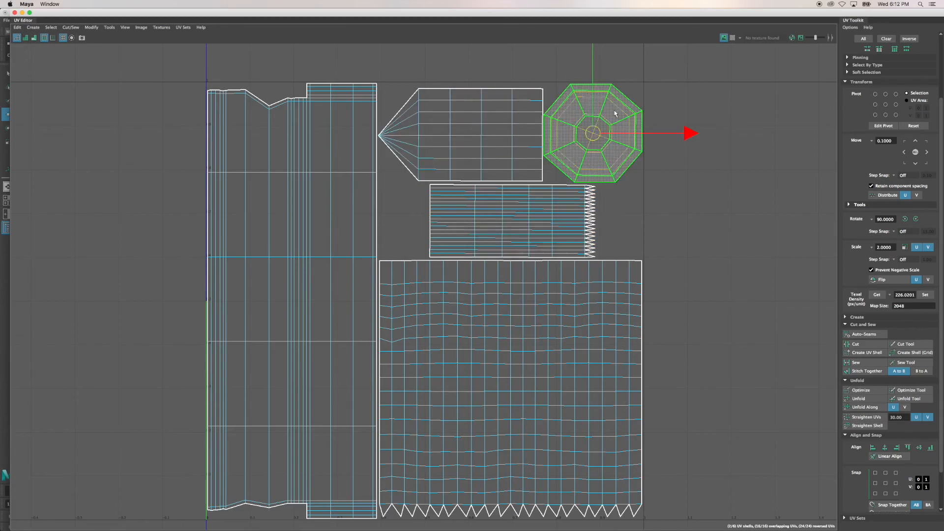
{"action": "left_click", "coordinate": [660, 84]}
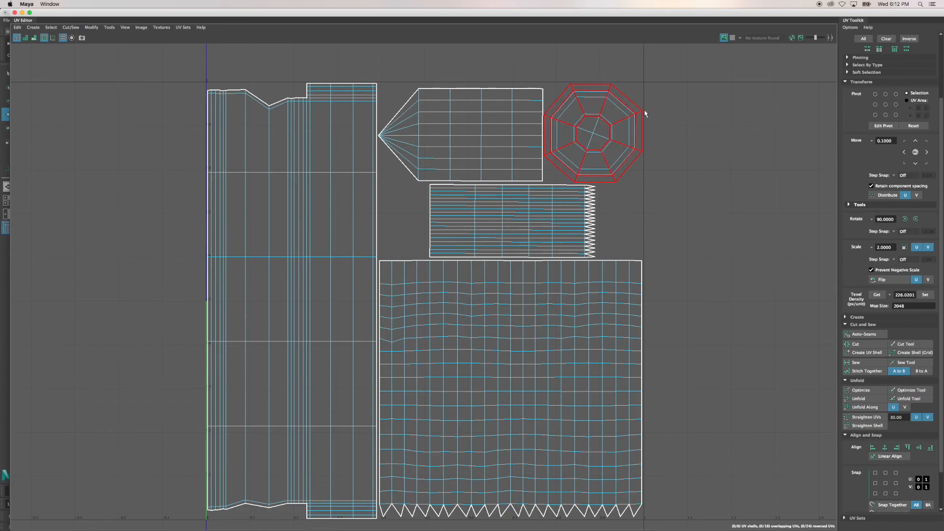
{"action": "left_click", "coordinate": [645, 113]}
{"action": "left_click", "coordinate": [878, 295]}
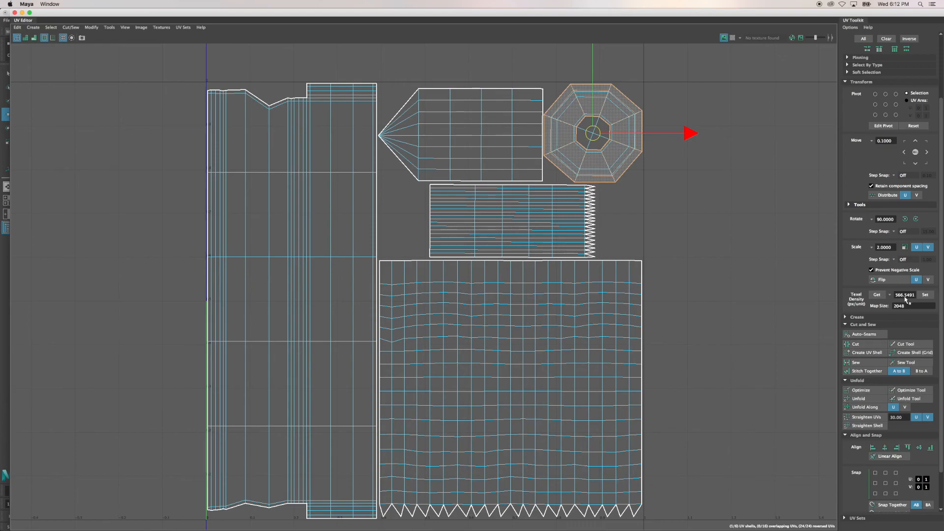
Step: Apply the nail head's texel density to the nail body's UV shell, and scale that shell back down uniformly to fit beside the head
{"action": "left_click", "coordinate": [475, 150]}
{"action": "left_click", "coordinate": [925, 295]}
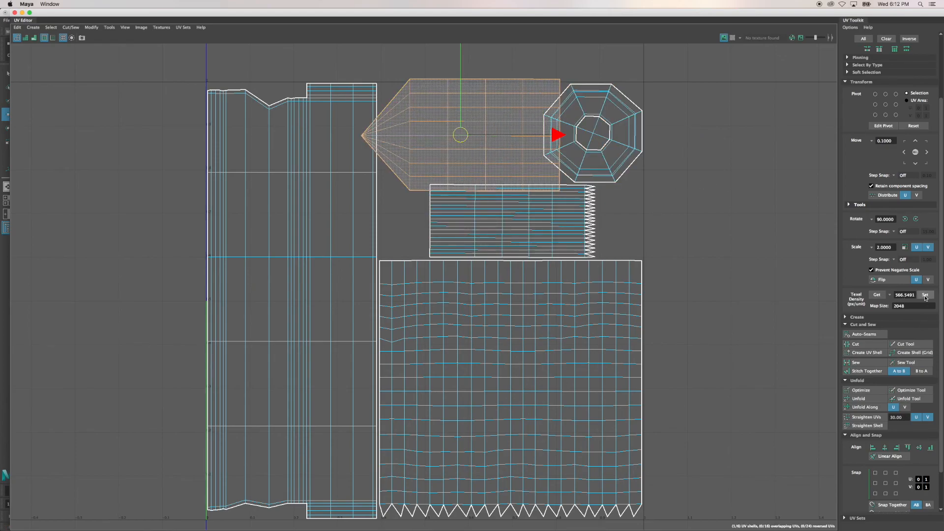
{"action": "left_click", "coordinate": [539, 120]}
{"action": "key", "text": "r"}
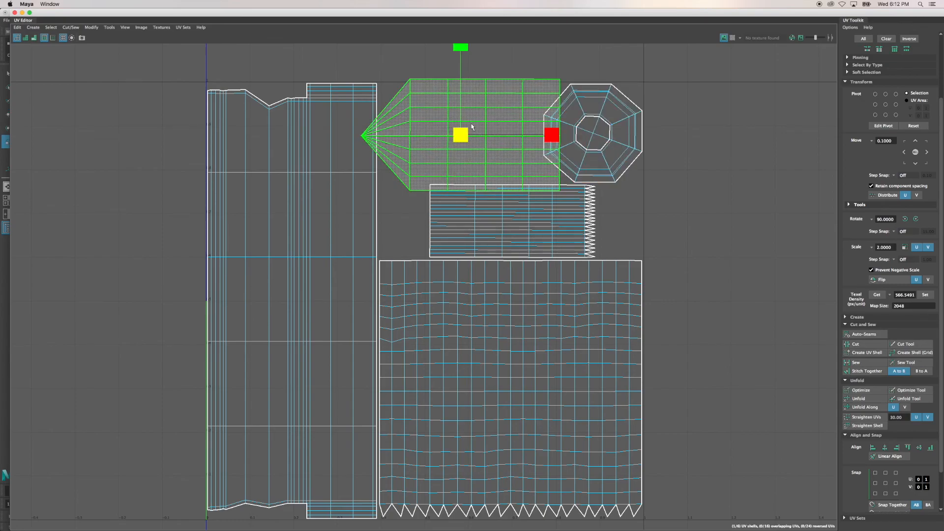
{"action": "left_click_drag", "start_coordinate": [468, 130], "coordinate": [454, 134]}
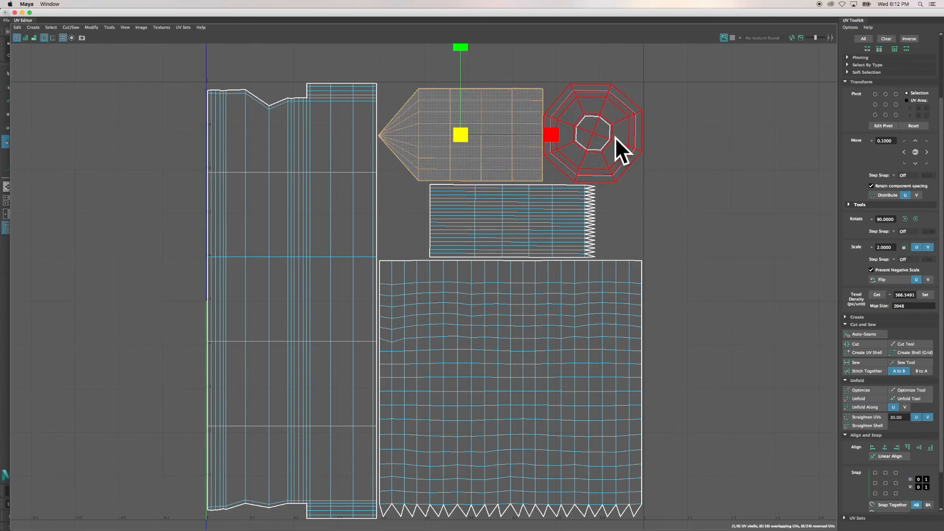
{"action": "left_click", "coordinate": [698, 133]}
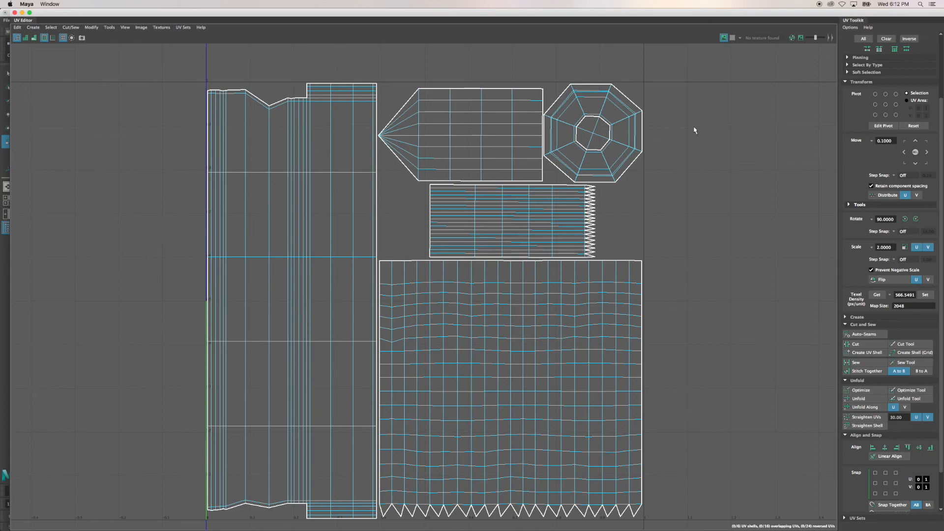
Step: Select the board, nail and apple together as whole objects in the viewport and show all their shells in the enlarged UV Editor
{"action": "scroll", "coordinate": [675, 195], "scroll_direction": "down", "scroll_amount": 1}
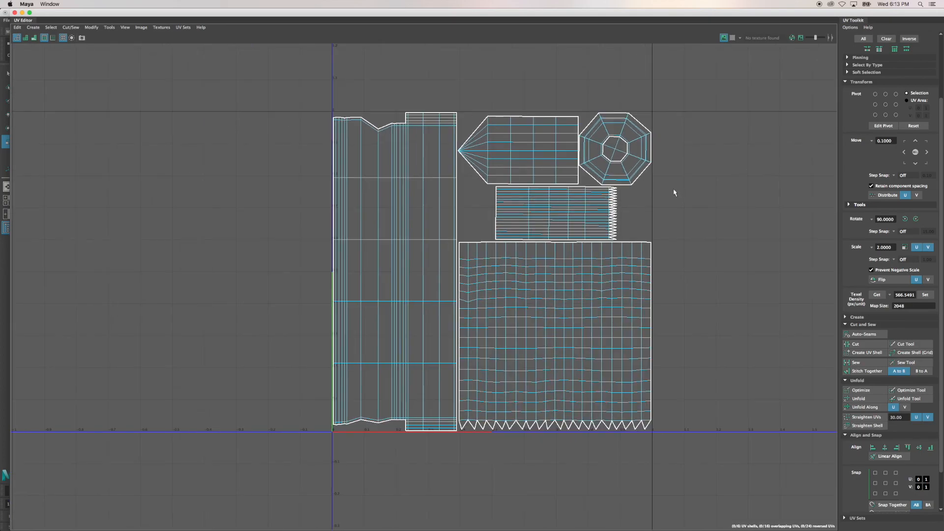
{"action": "middle_click_drag", "start_coordinate": [693, 237], "coordinate": [670, 249], "text": "alt"}
{"action": "scroll", "coordinate": [516, 249], "scroll_direction": "down", "scroll_amount": 1}
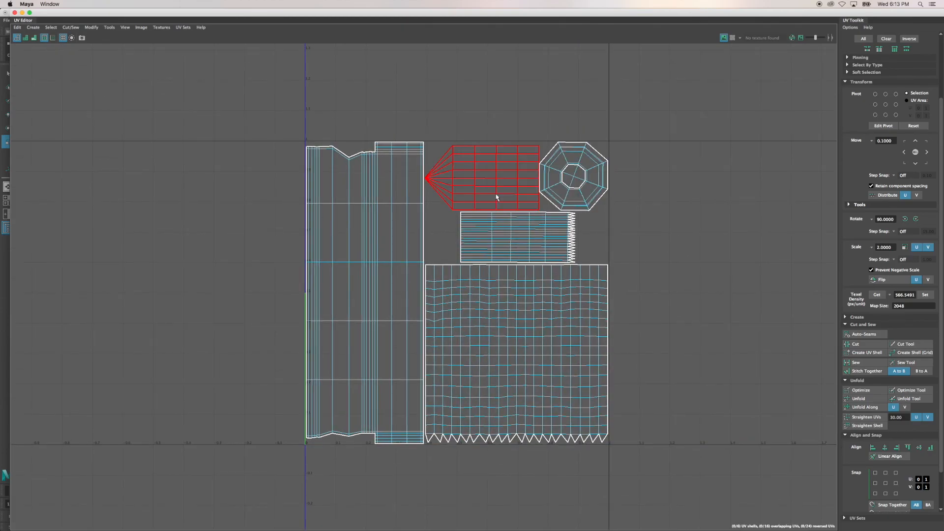
{"action": "right_click", "coordinate": [520, 328]}
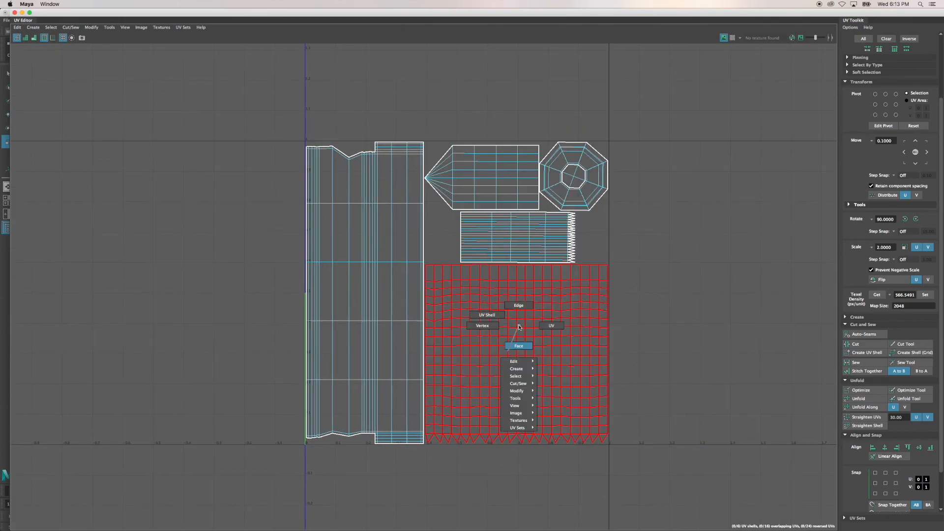
{"action": "double_click", "coordinate": [56, 15]}
{"action": "right_click_drag", "start_coordinate": [345, 201], "coordinate": [380, 188]}
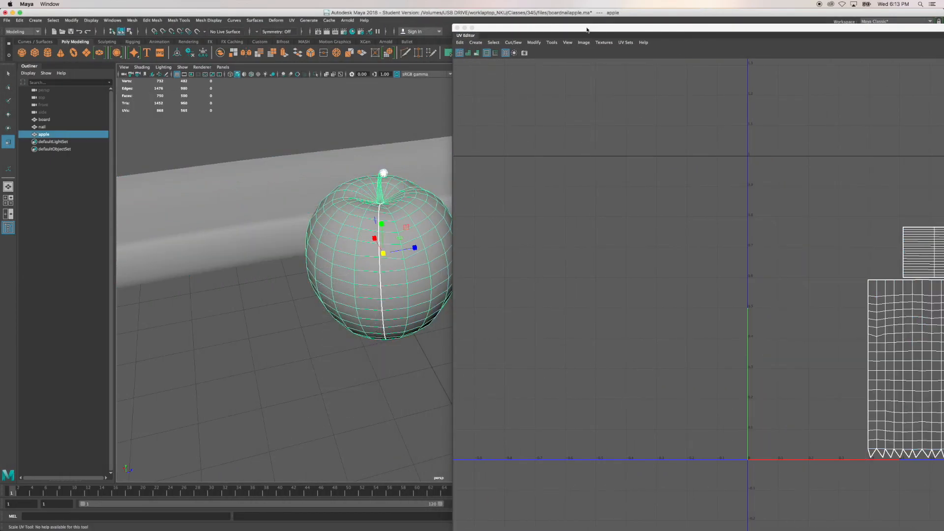
{"action": "left_click_drag", "start_coordinate": [593, 30], "coordinate": [614, 418]}
{"action": "left_click_drag", "start_coordinate": [734, 316], "coordinate": [382, 170]}
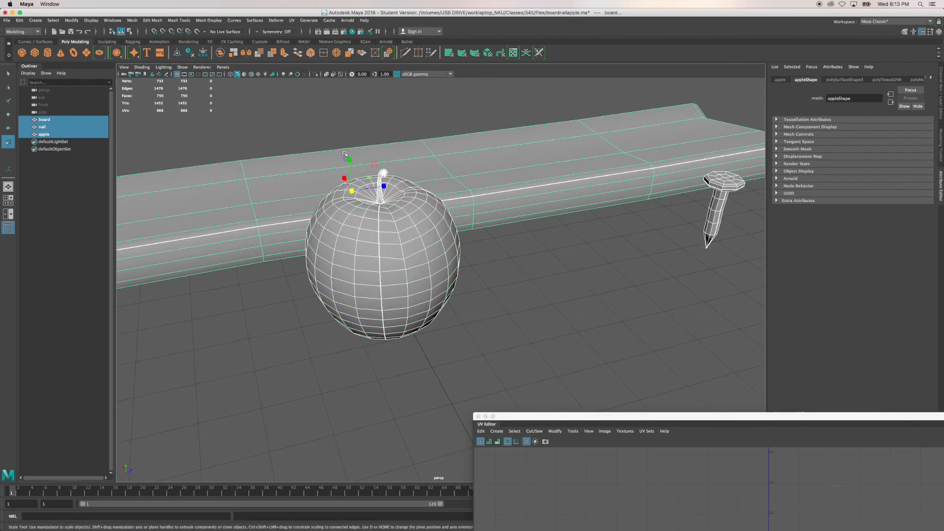
{"action": "left_click", "coordinate": [728, 419]}
{"action": "double_click", "coordinate": [728, 419]}
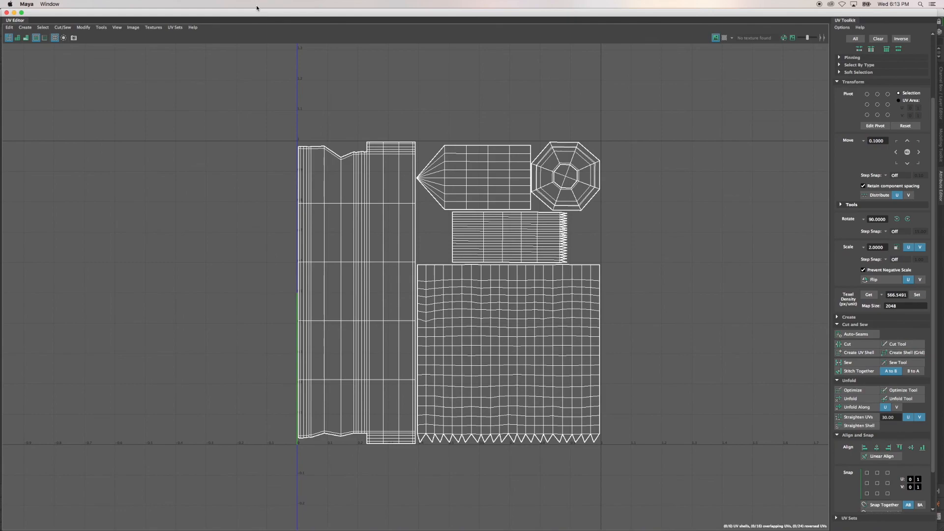
{"action": "left_click_drag", "start_coordinate": [274, 49], "coordinate": [272, 117]}
Step: Open the UV Snapshot options and set the image format to PNG
{"action": "left_click", "coordinate": [136, 30]}
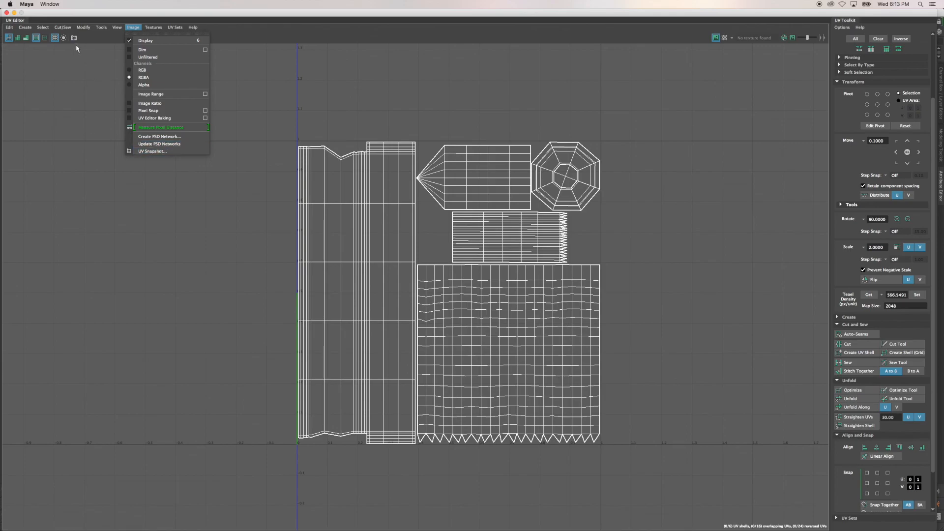
{"action": "left_click", "coordinate": [108, 15]}
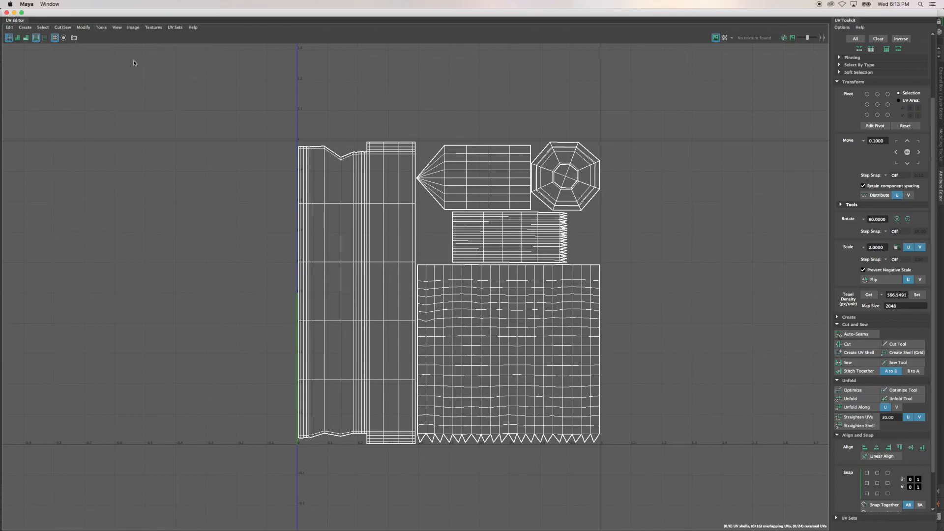
{"action": "left_click", "coordinate": [74, 39]}
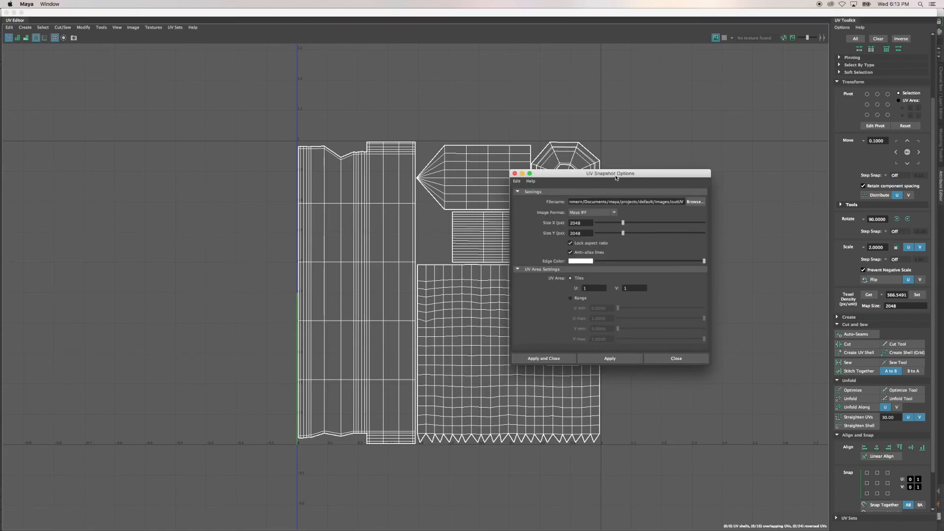
{"action": "left_click", "coordinate": [617, 213]}
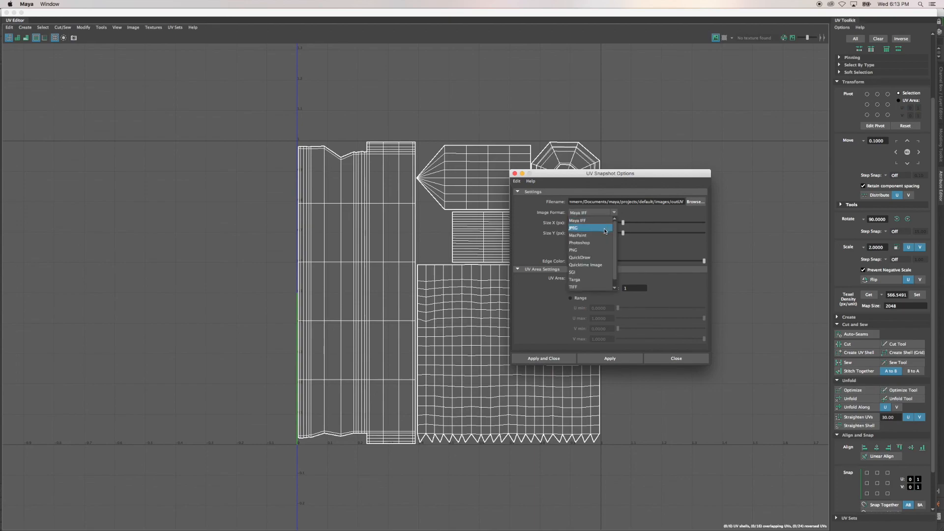
{"action": "left_click", "coordinate": [601, 251]}
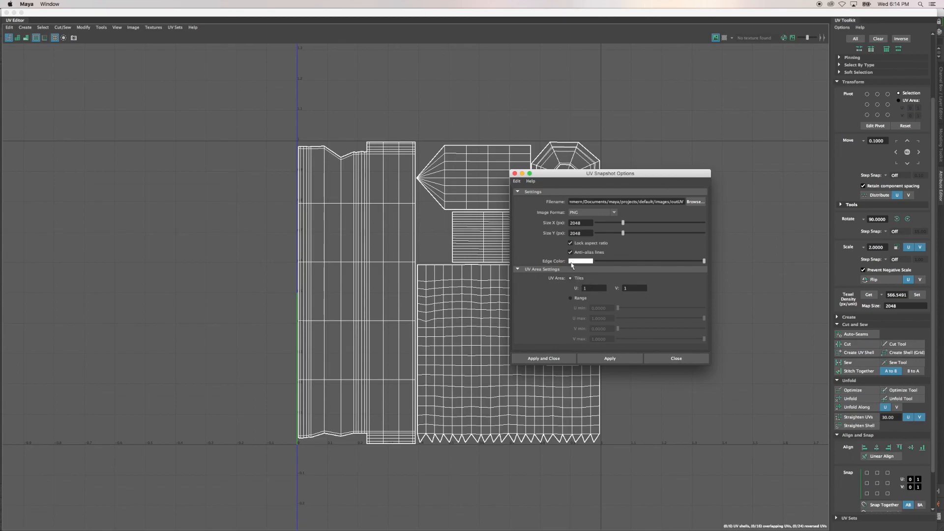
Step: Set the snapshot's file name to ban_uvs on the Desktop and export the UV snapshot
{"action": "left_click", "coordinate": [696, 202]}
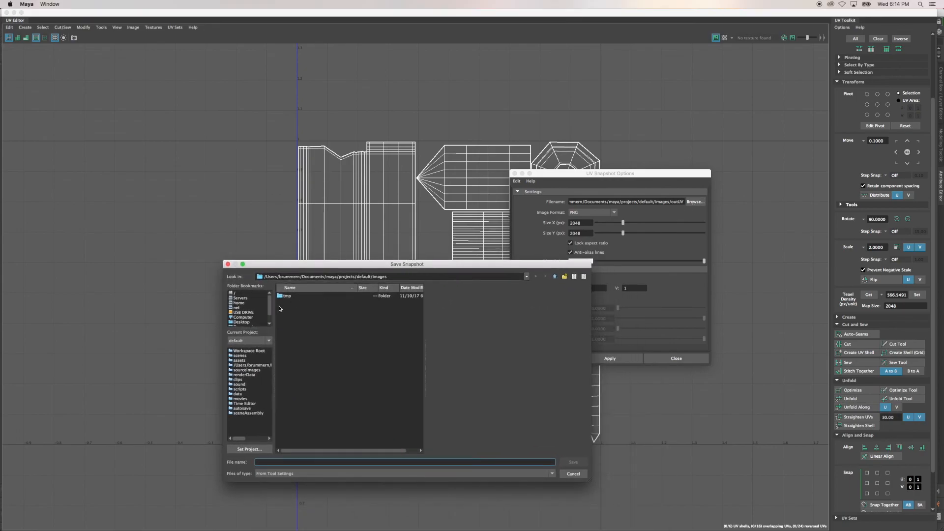
{"action": "left_click", "coordinate": [244, 323]}
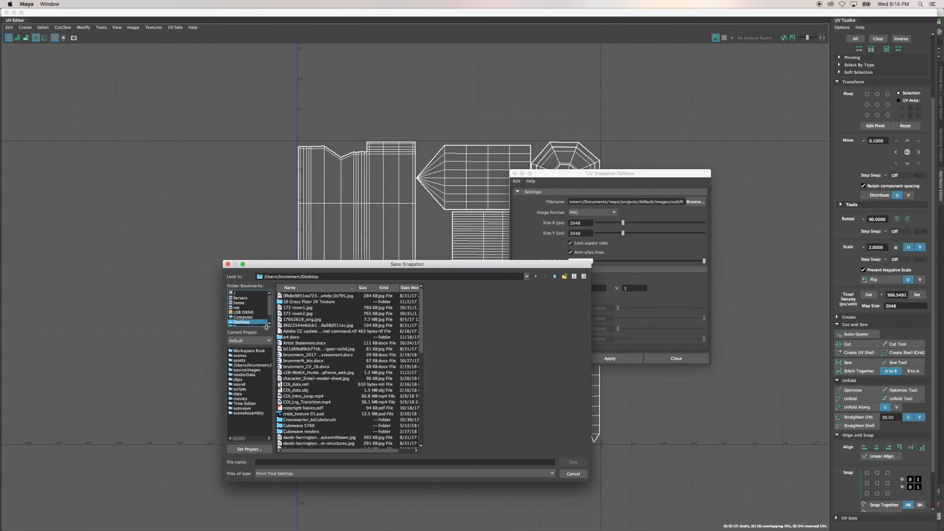
{"action": "left_click", "coordinate": [285, 463]}
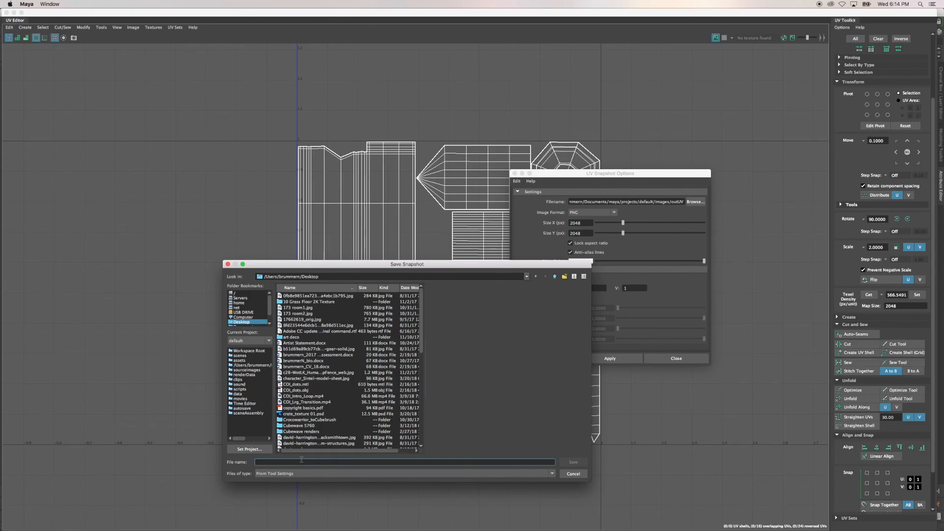
{"action": "type", "text": "ban_uvs"}
{"action": "left_click", "coordinate": [574, 463]}
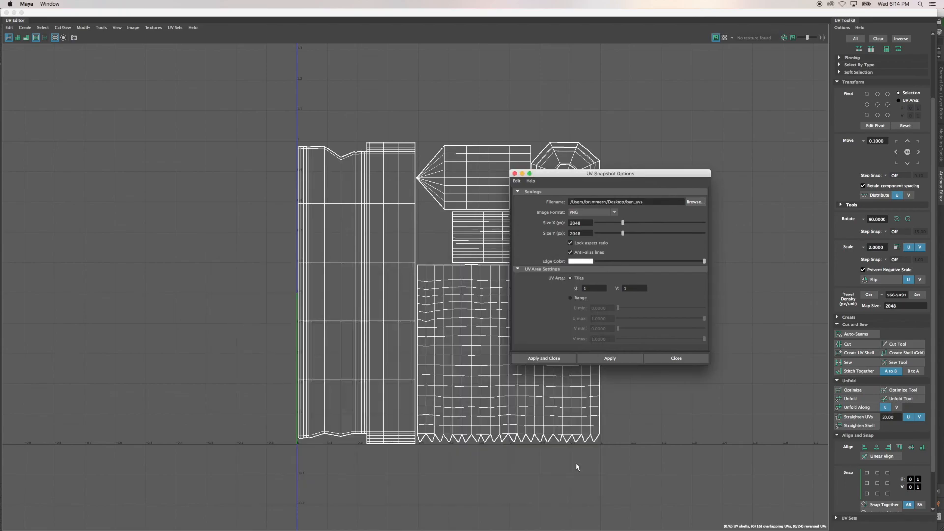
{"action": "left_click", "coordinate": [559, 359]}
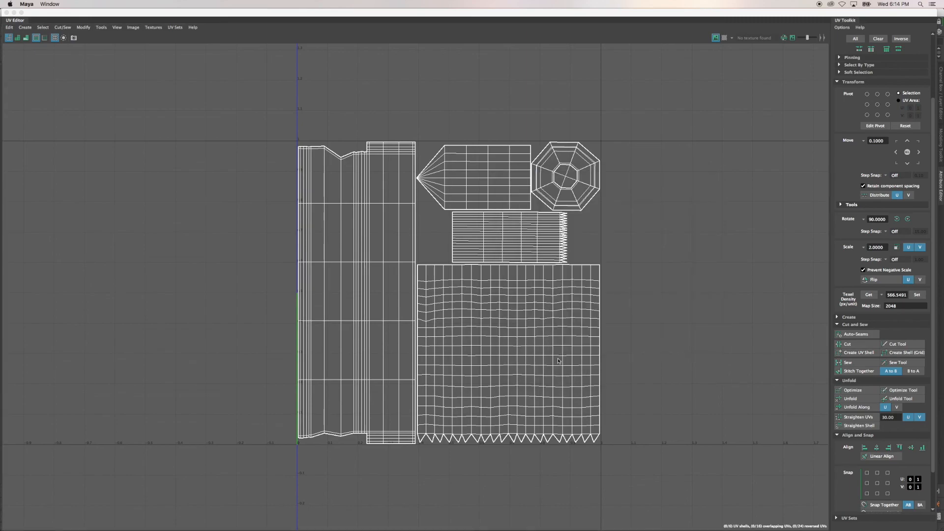